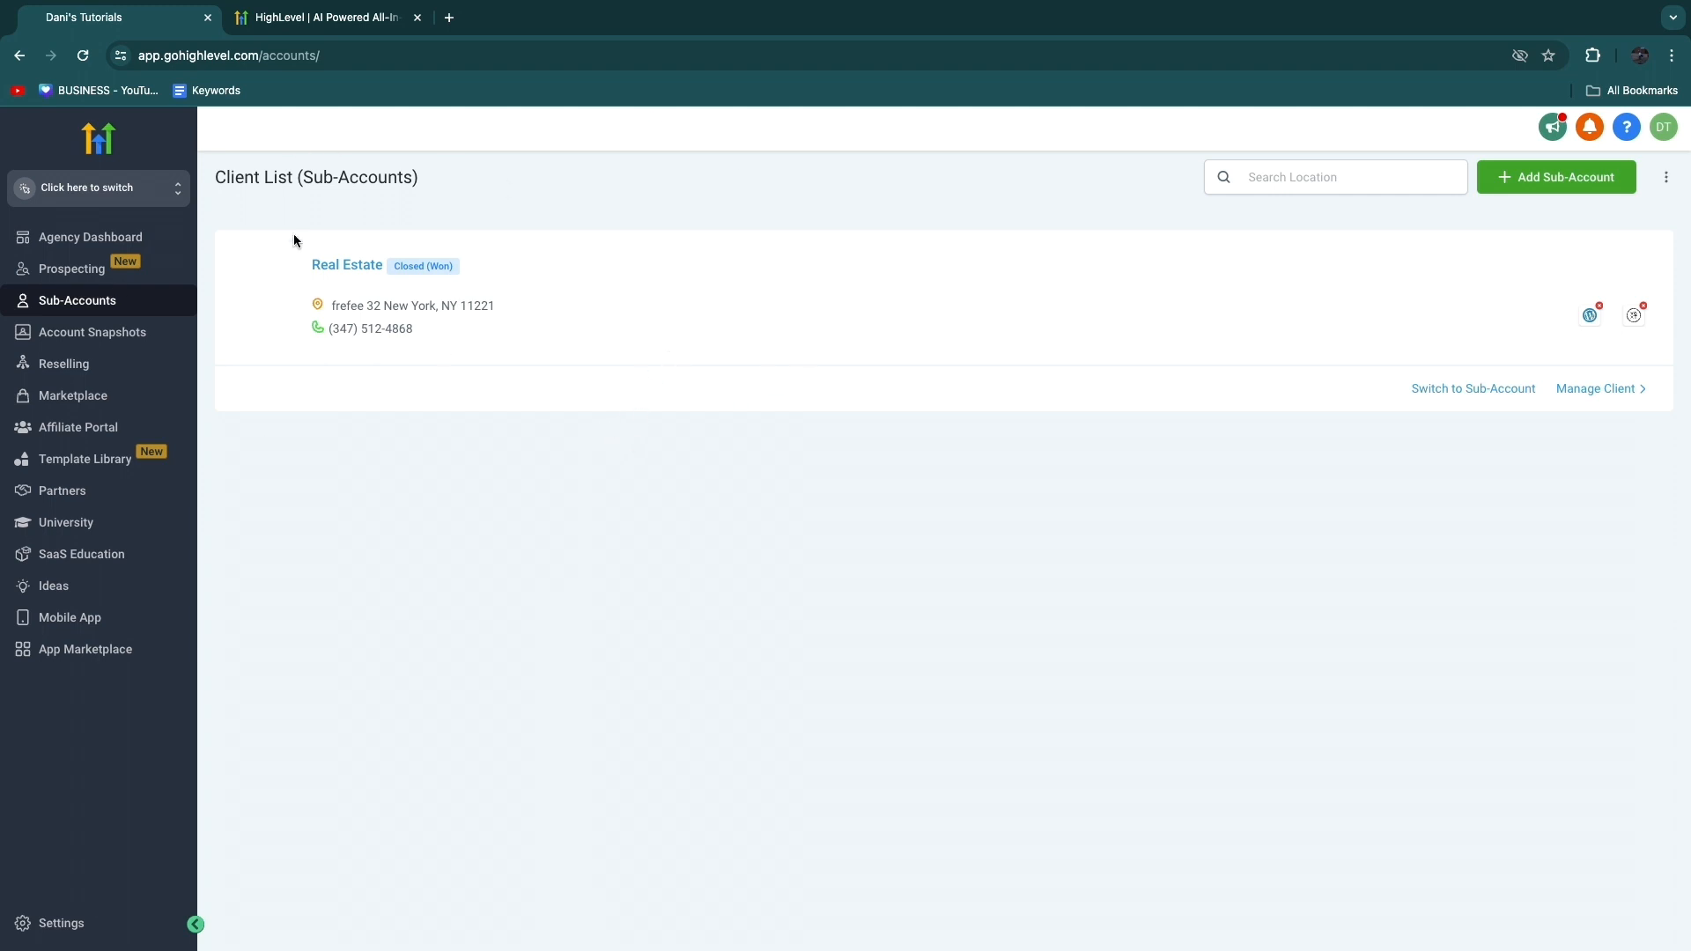
- Look over the 30-day free trial page and the agency dashboard, returning to the sub-accounts list
{"action": "left_click", "coordinate": [353, 19]}
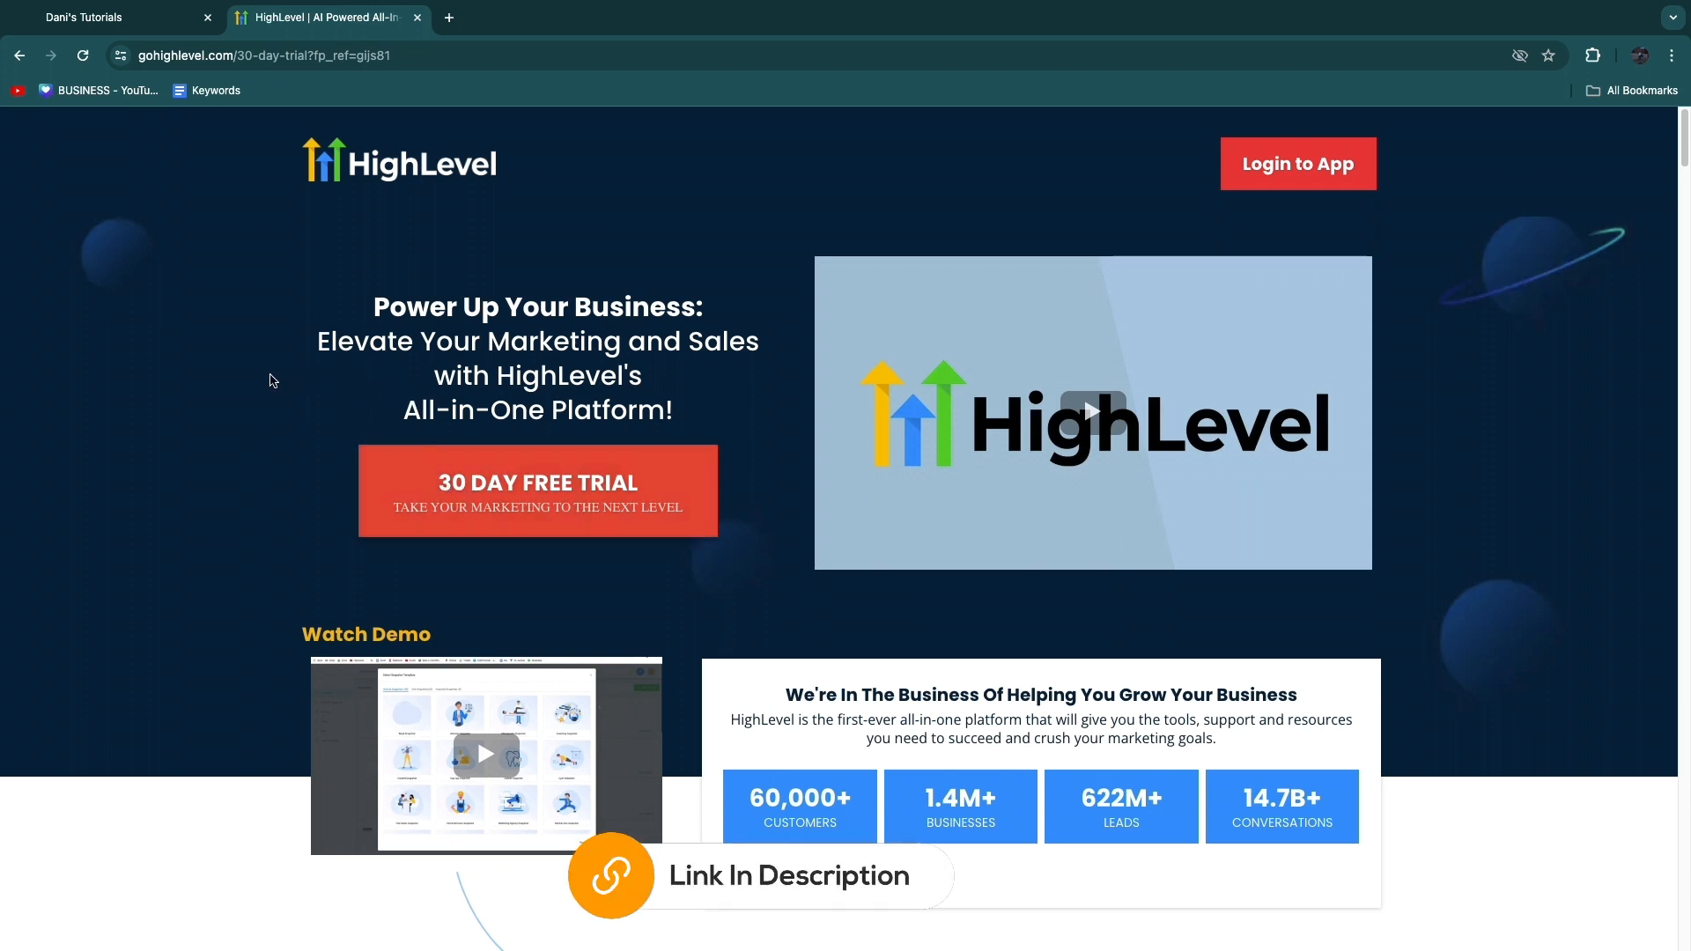
{"action": "left_click", "coordinate": [138, 18]}
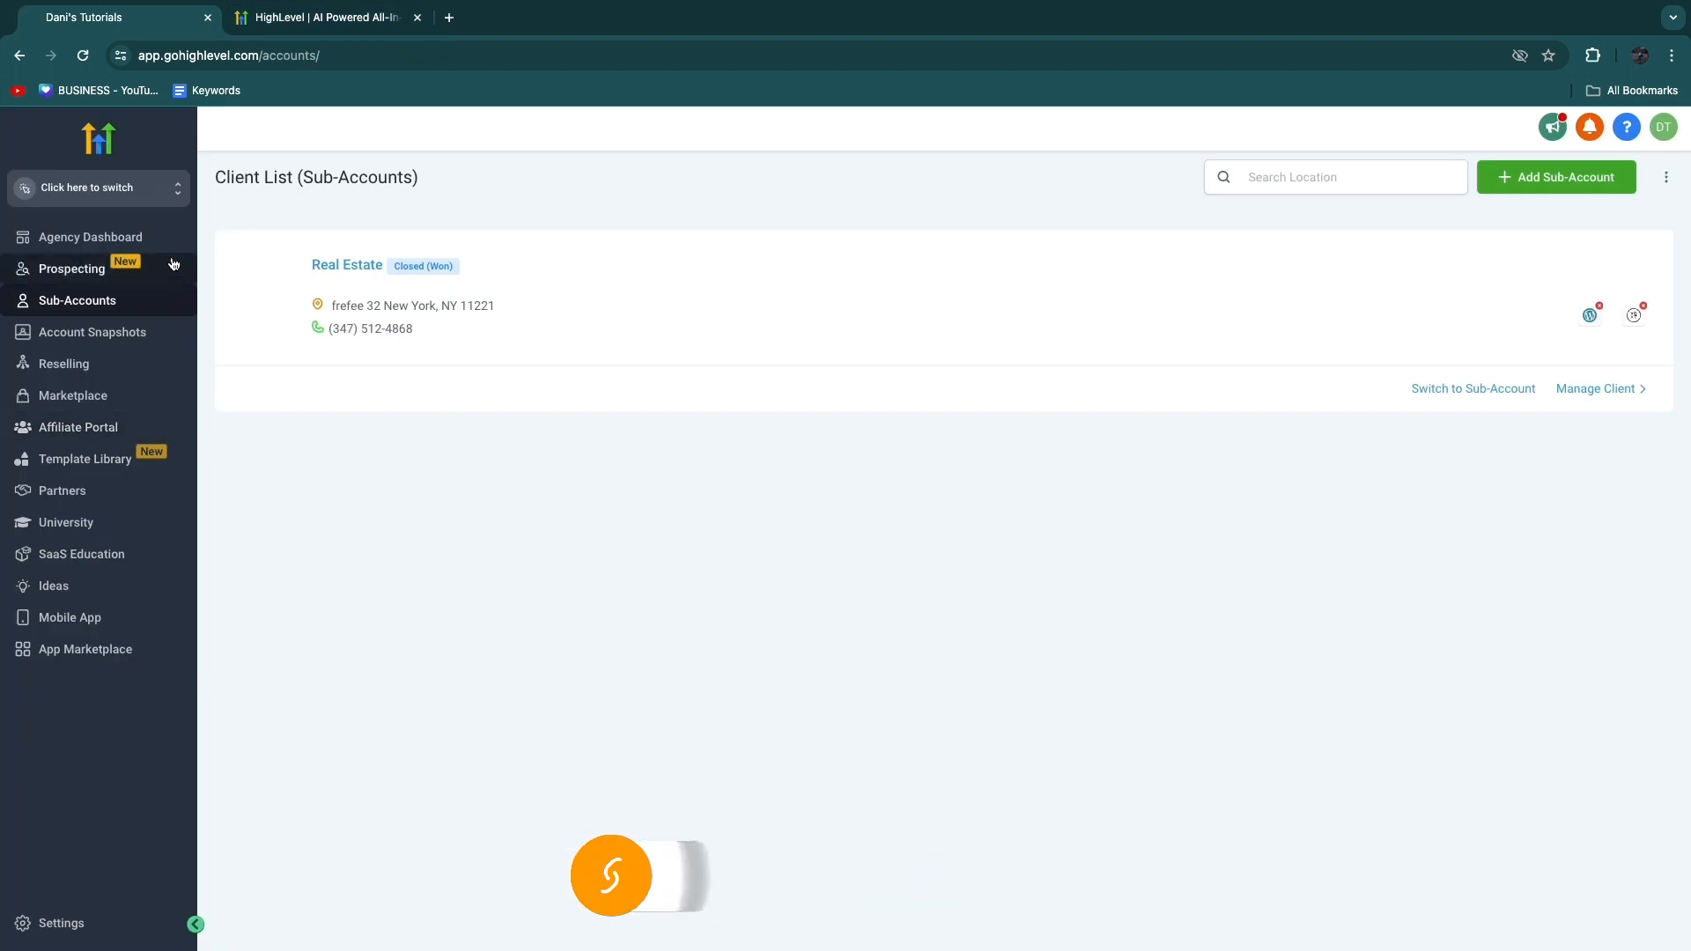
{"action": "left_click", "coordinate": [150, 237]}
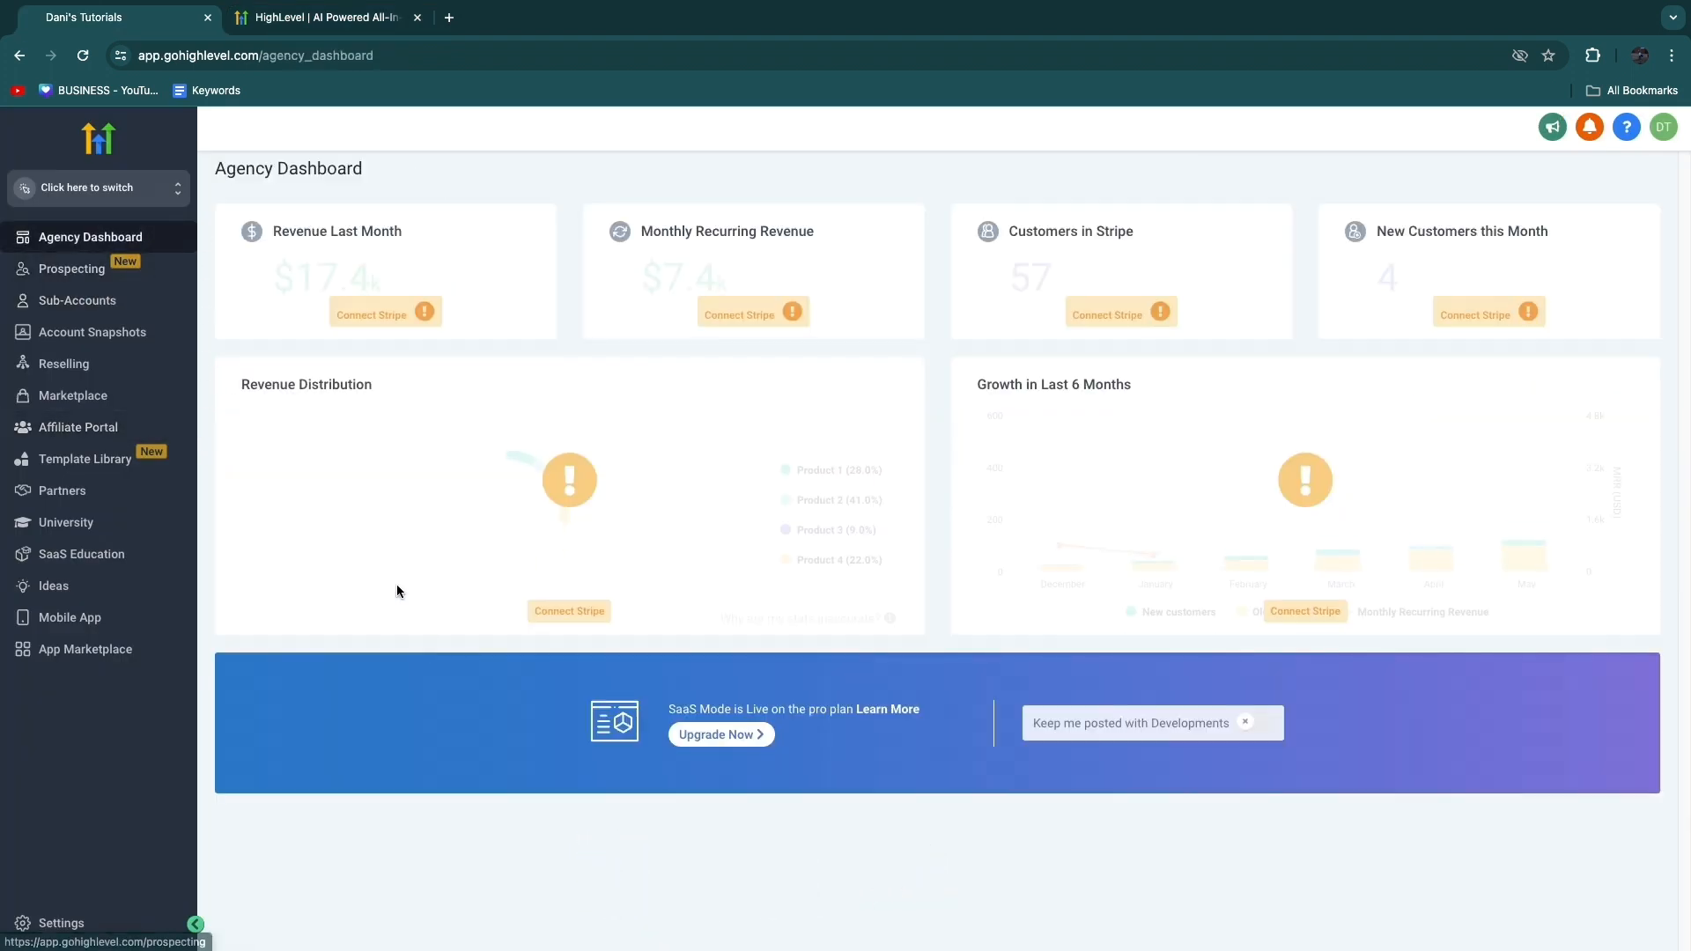
{"action": "left_click", "coordinate": [73, 304]}
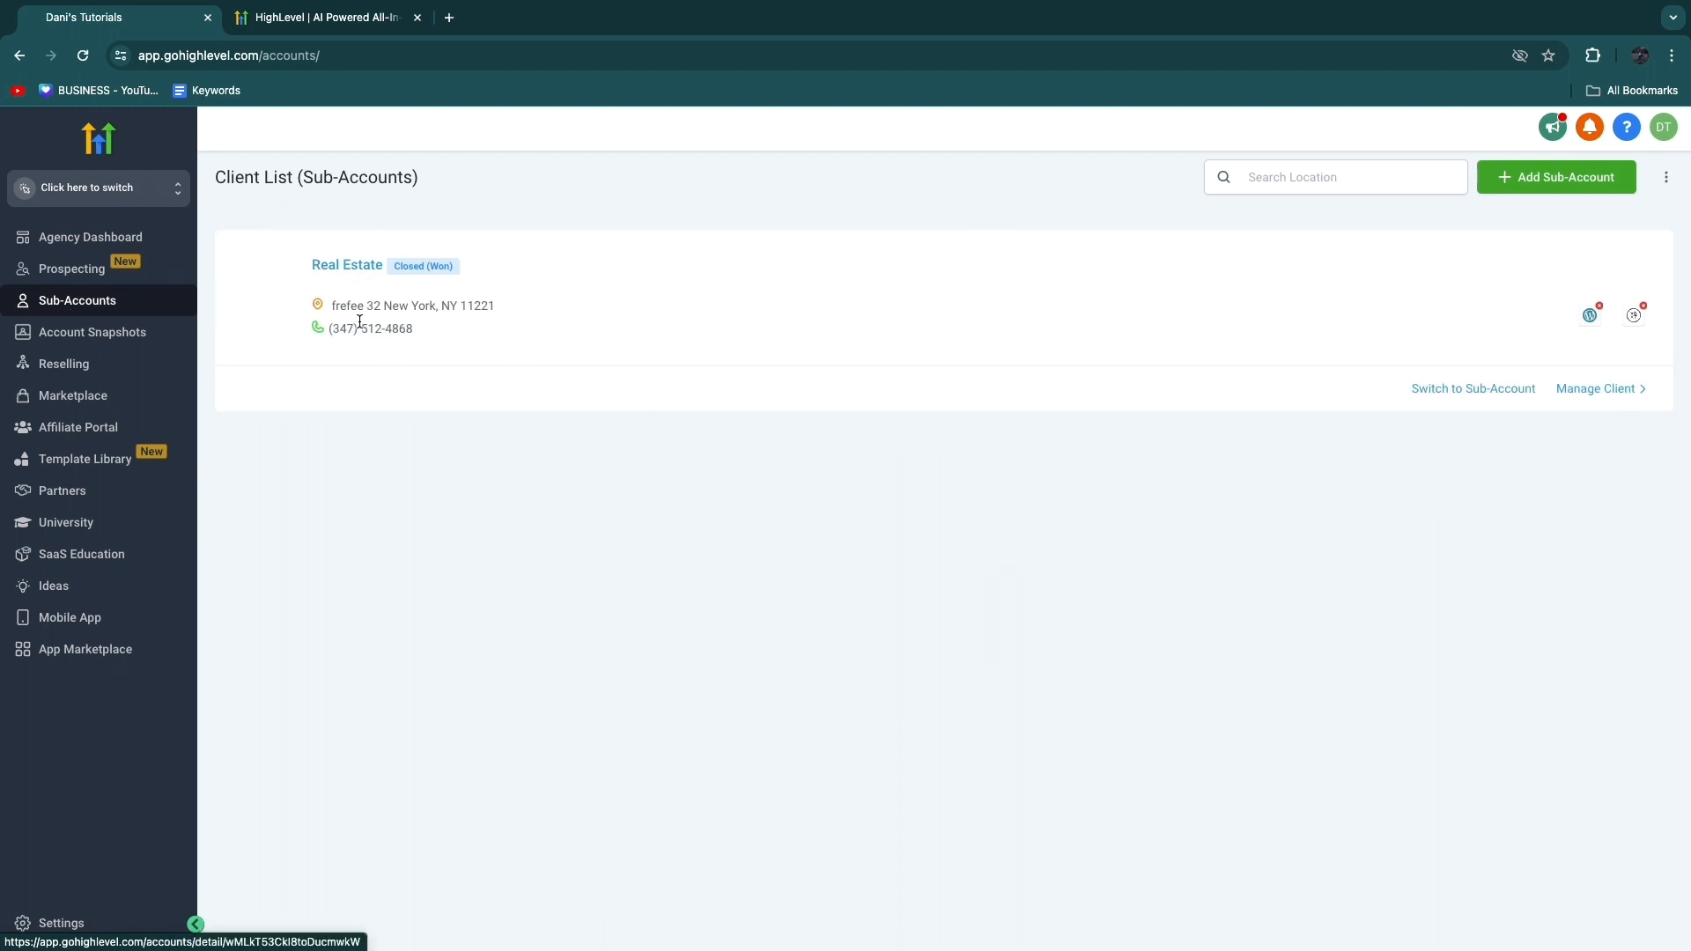
- Browse the snapshot templates offered for adding a sub-account and close the selection without choosing one
{"action": "left_click", "coordinate": [1514, 177]}
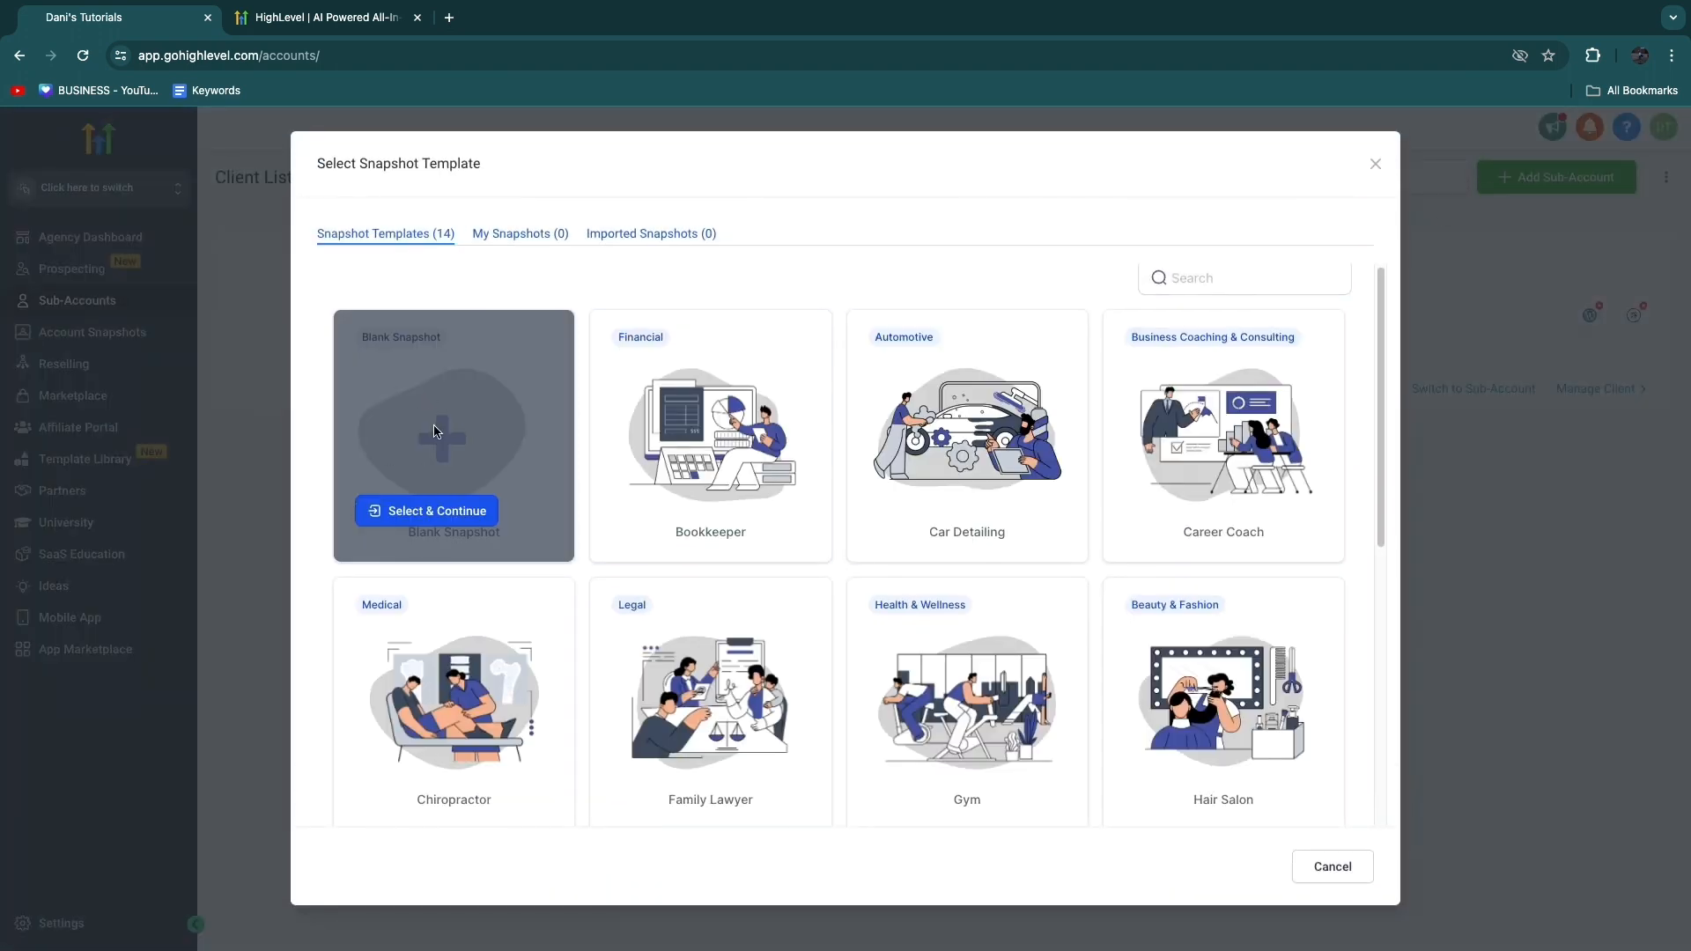
{"action": "scroll", "coordinate": [431, 431], "scroll_direction": "down", "scroll_amount": 2}
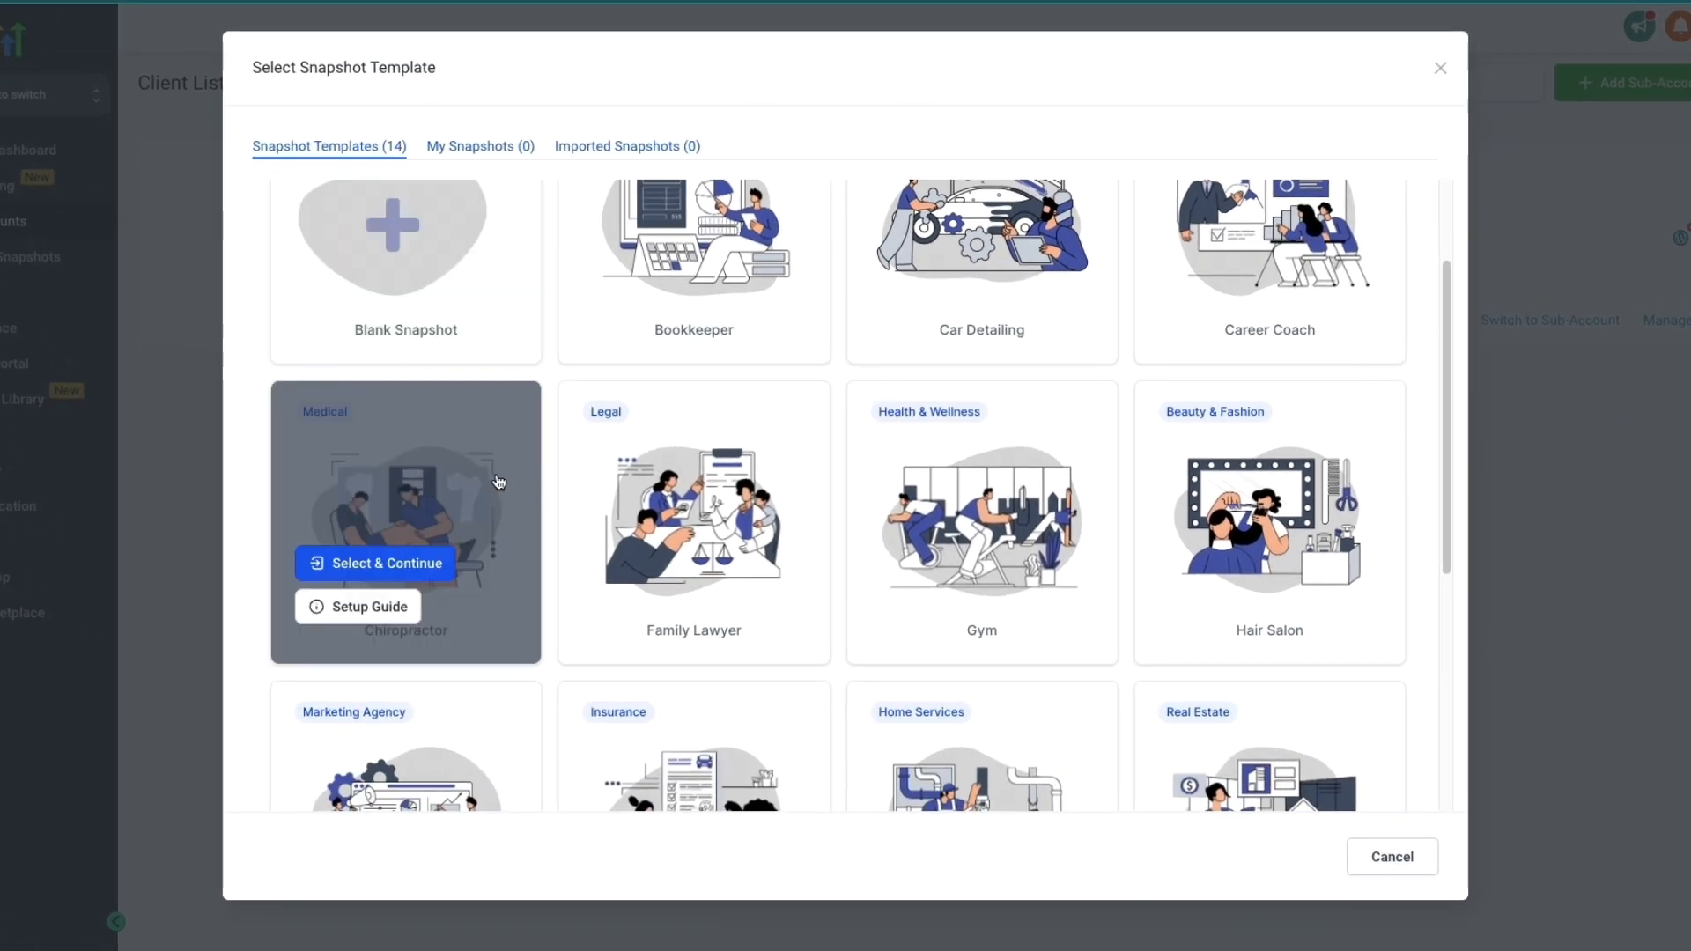
{"action": "scroll", "coordinate": [499, 482], "scroll_direction": "down", "scroll_amount": 5}
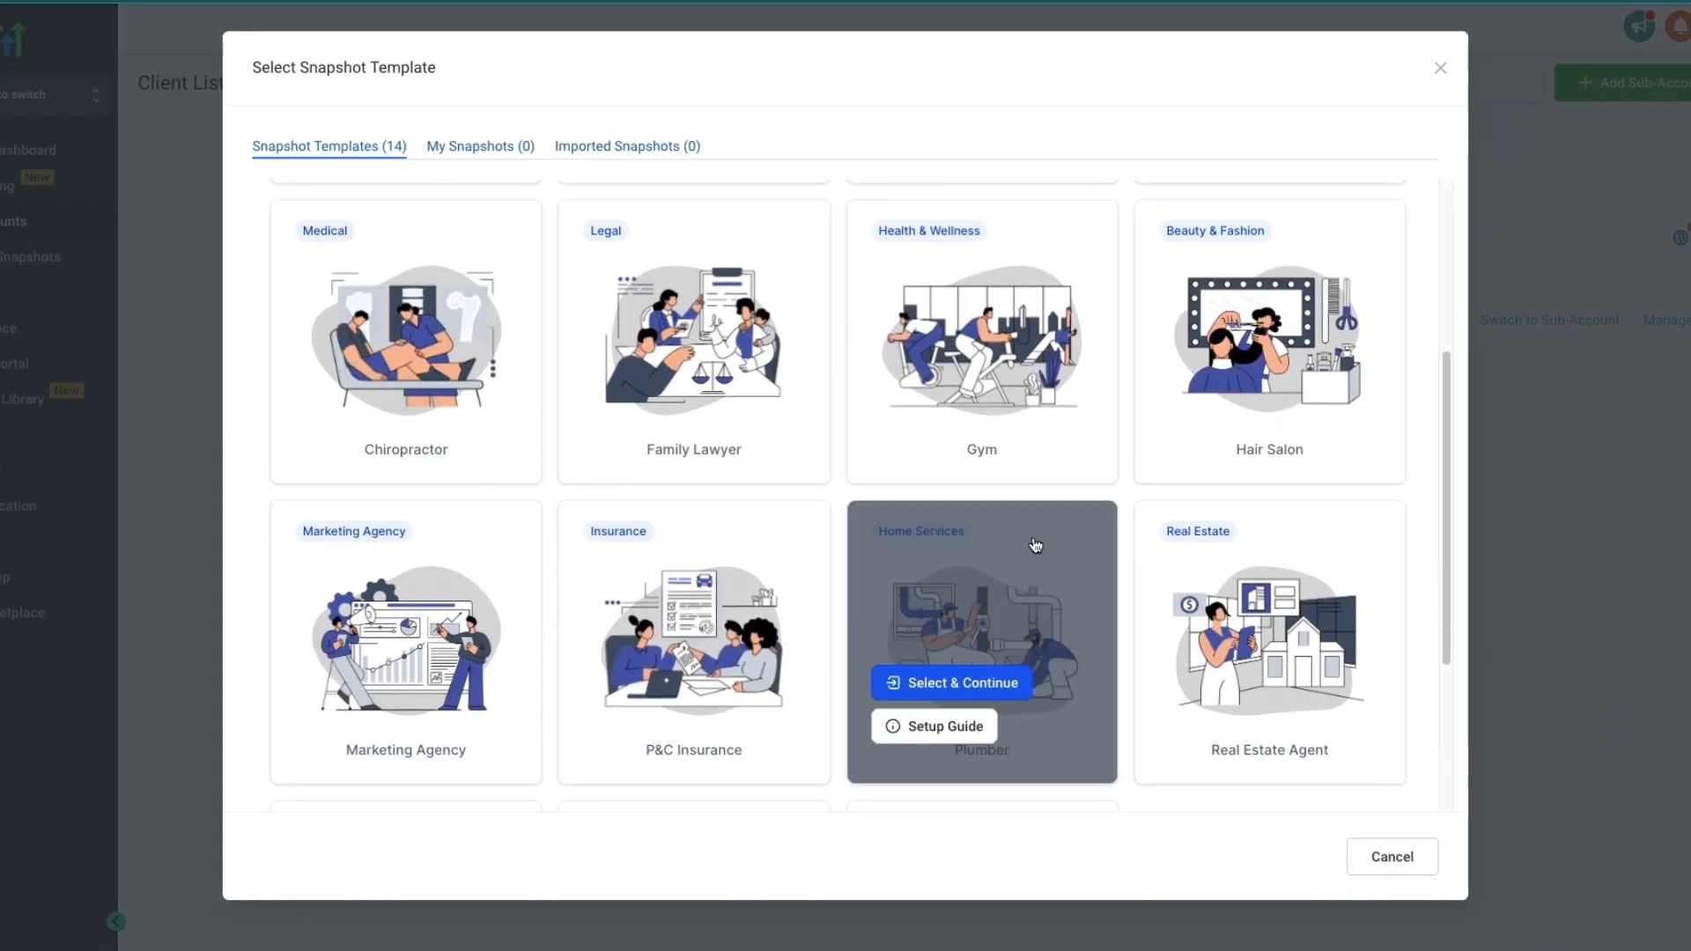
{"action": "scroll", "coordinate": [973, 648], "scroll_direction": "down", "scroll_amount": 1}
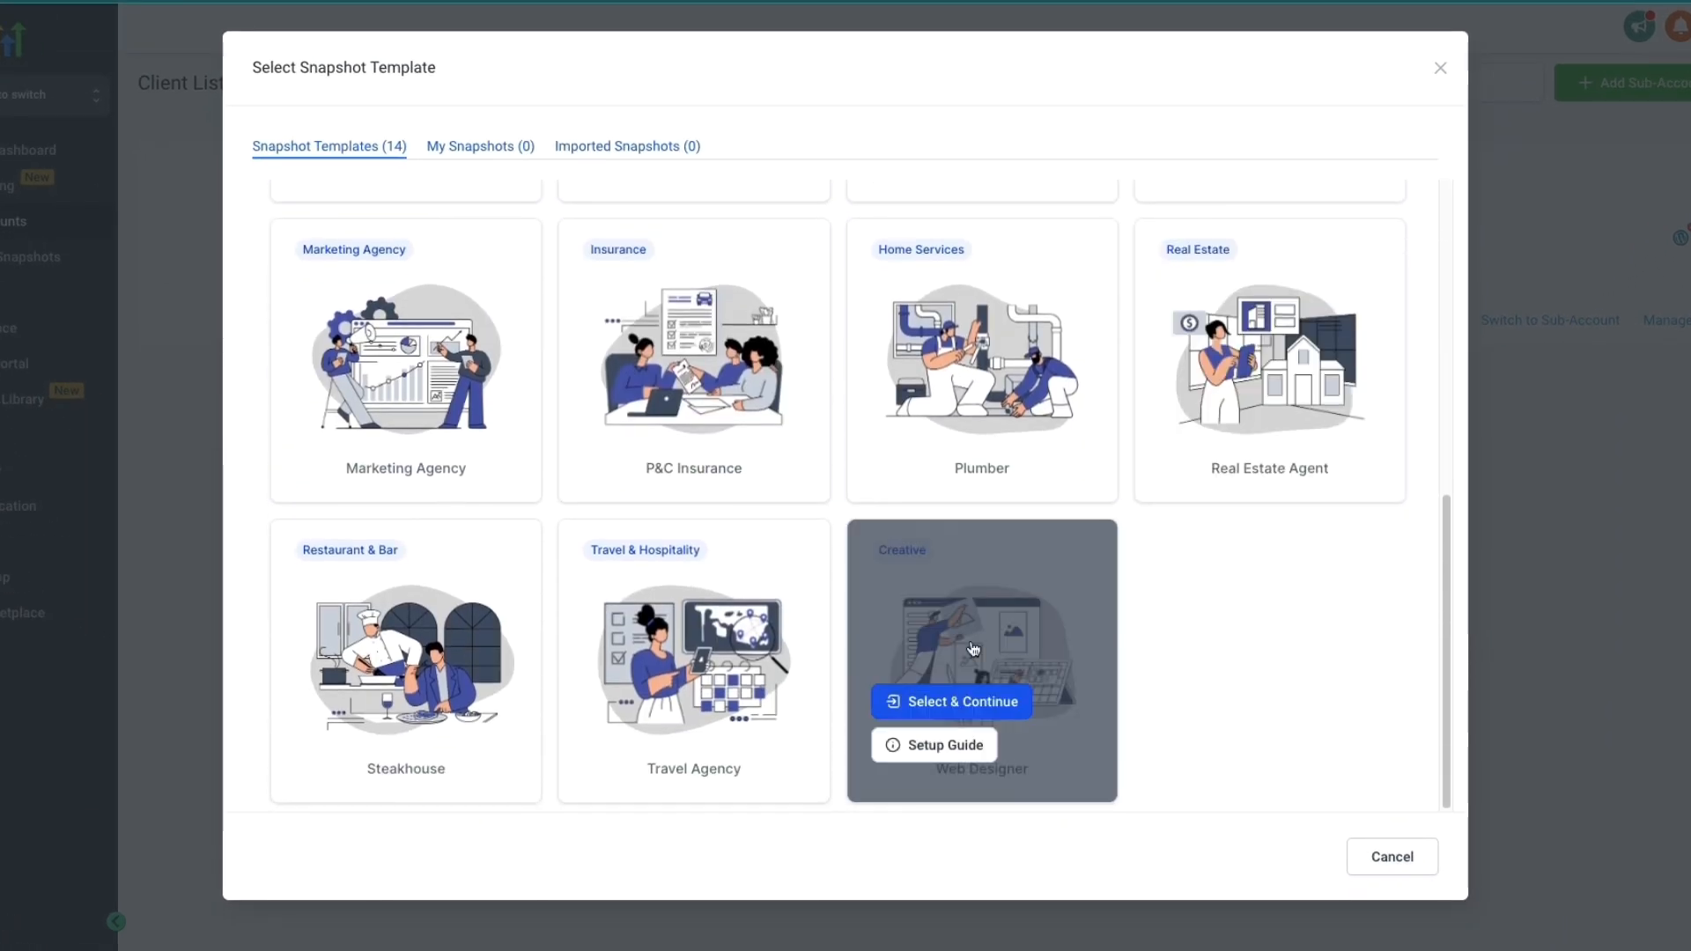
{"action": "scroll", "coordinate": [599, 669], "scroll_direction": "up", "scroll_amount": 6}
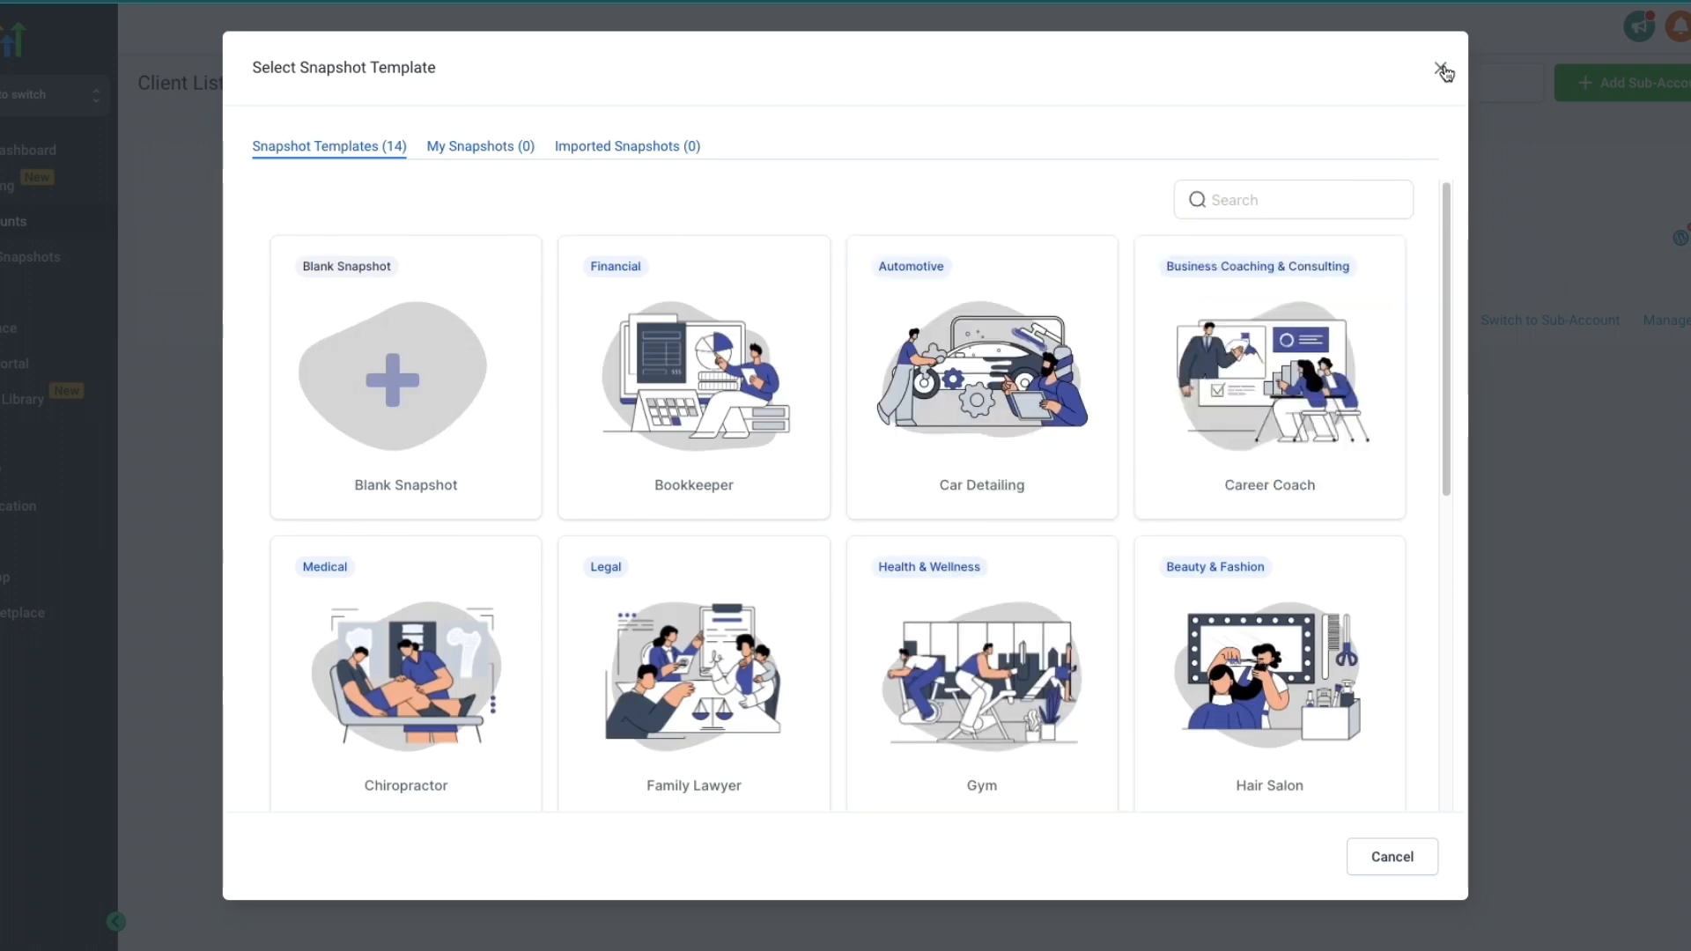
{"action": "mouse_move", "coordinate": [991, 412]}
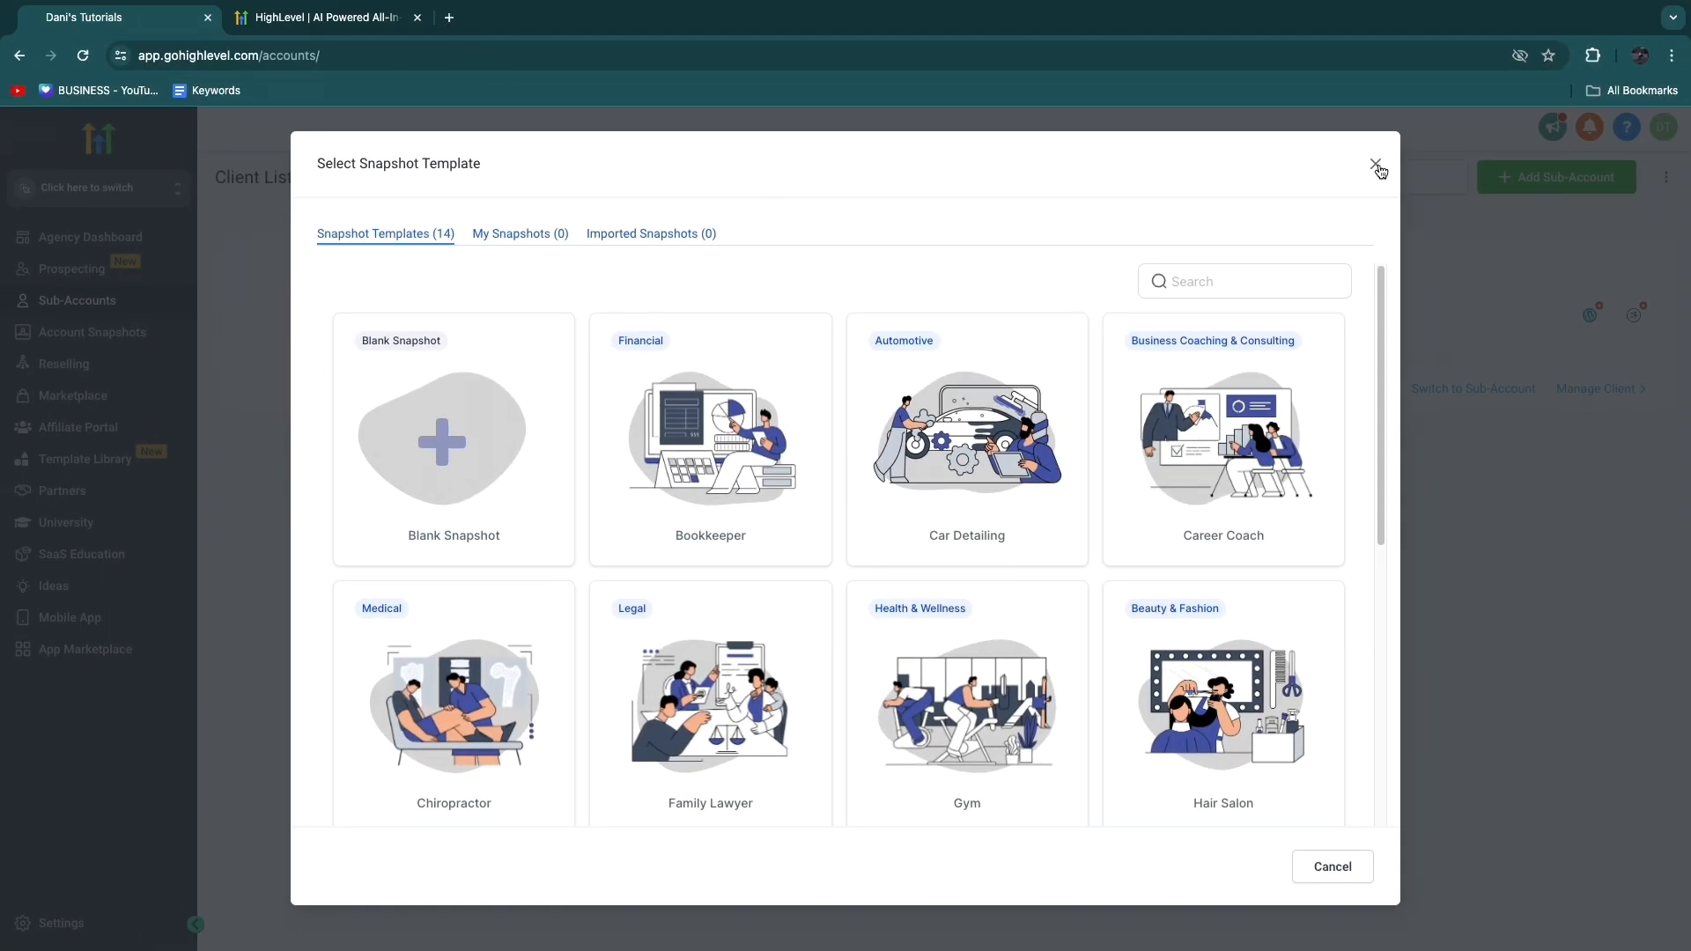
{"action": "left_click", "coordinate": [1441, 68]}
{"action": "left_click_drag", "start_coordinate": [308, 261], "coordinate": [445, 415]}
{"action": "left_click", "coordinate": [445, 415]}
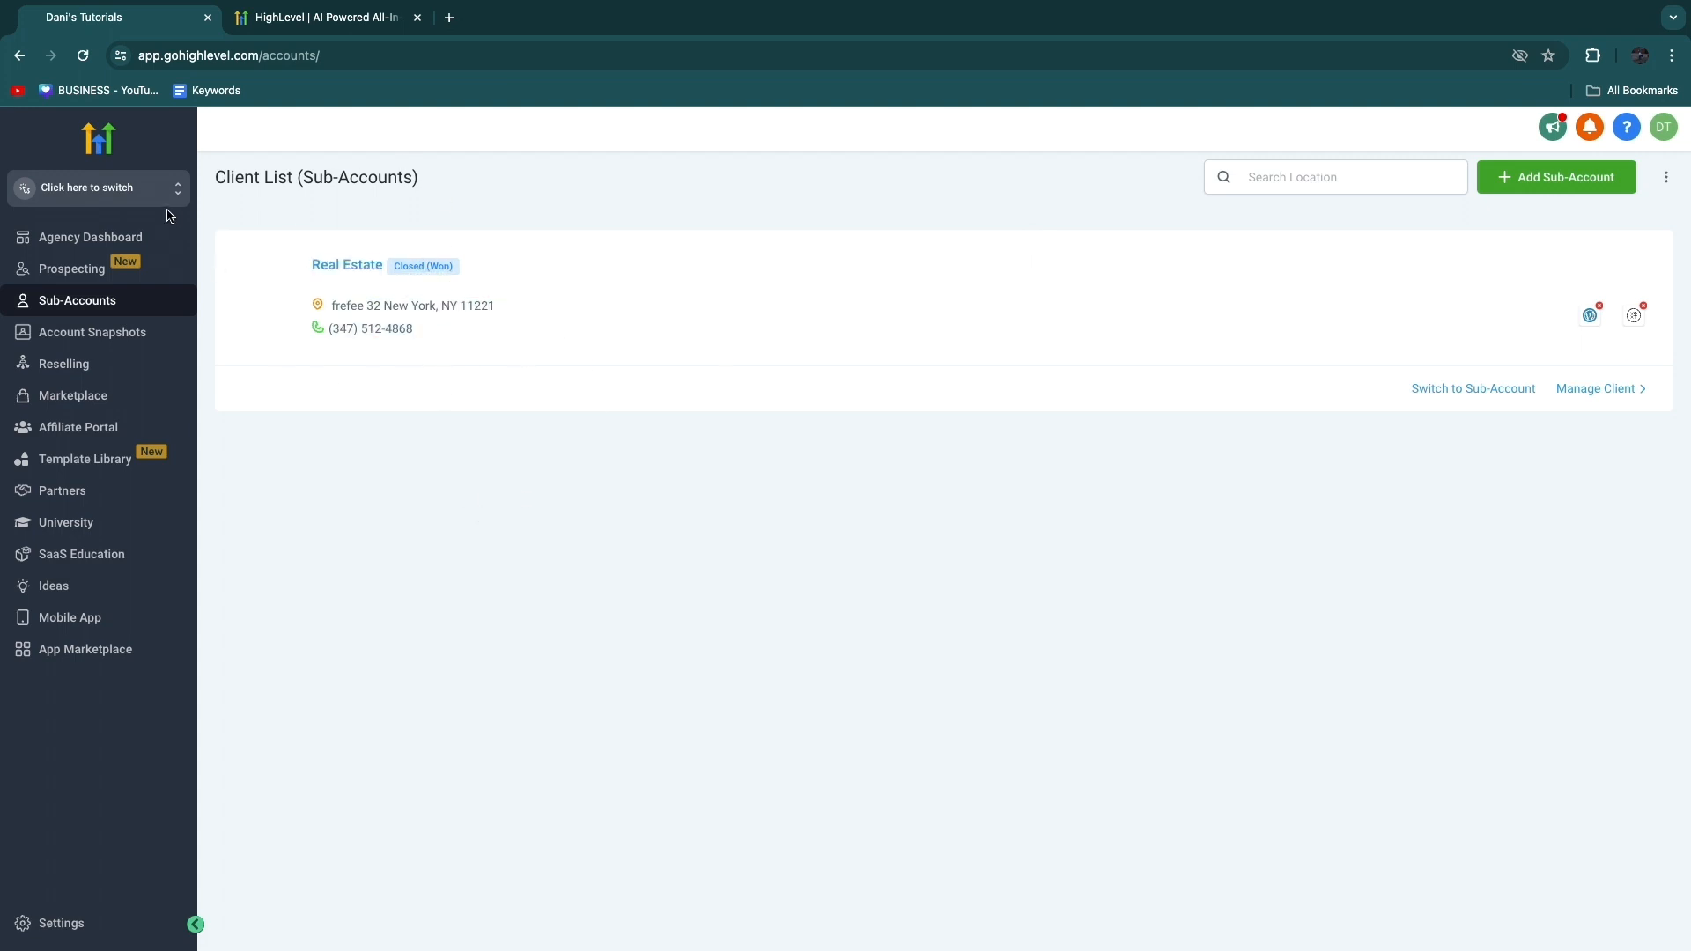
- Switch to the Real Estate sub-account and open its list of websites
{"action": "left_click", "coordinate": [102, 187]}
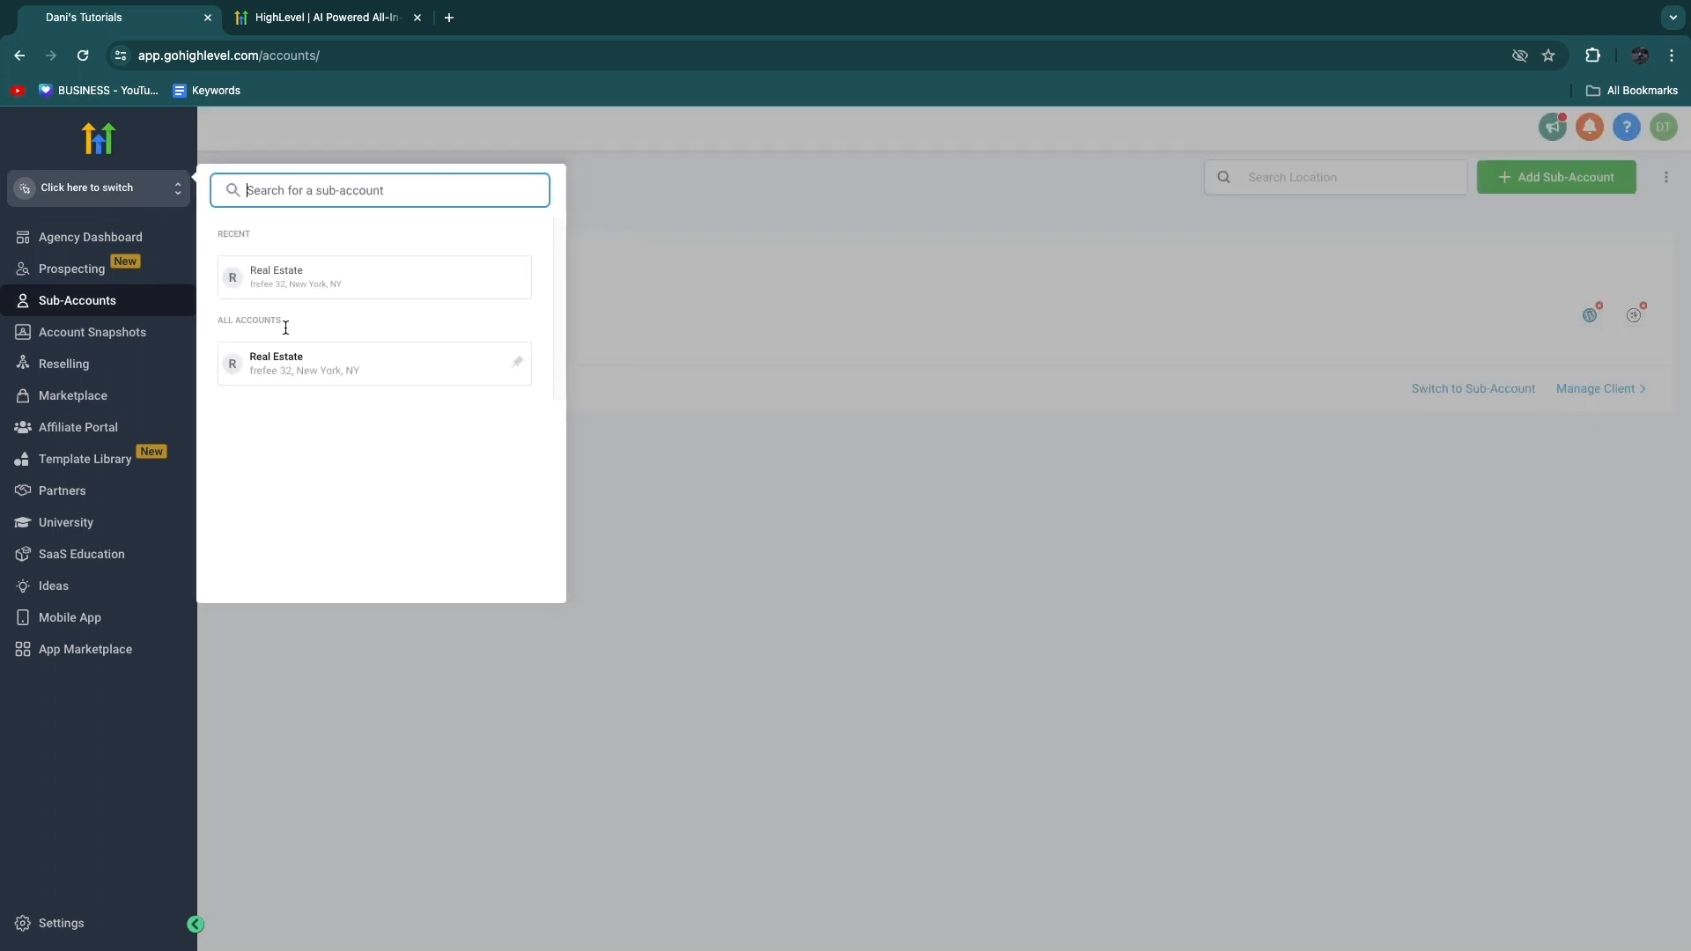
{"action": "left_click", "coordinate": [283, 363]}
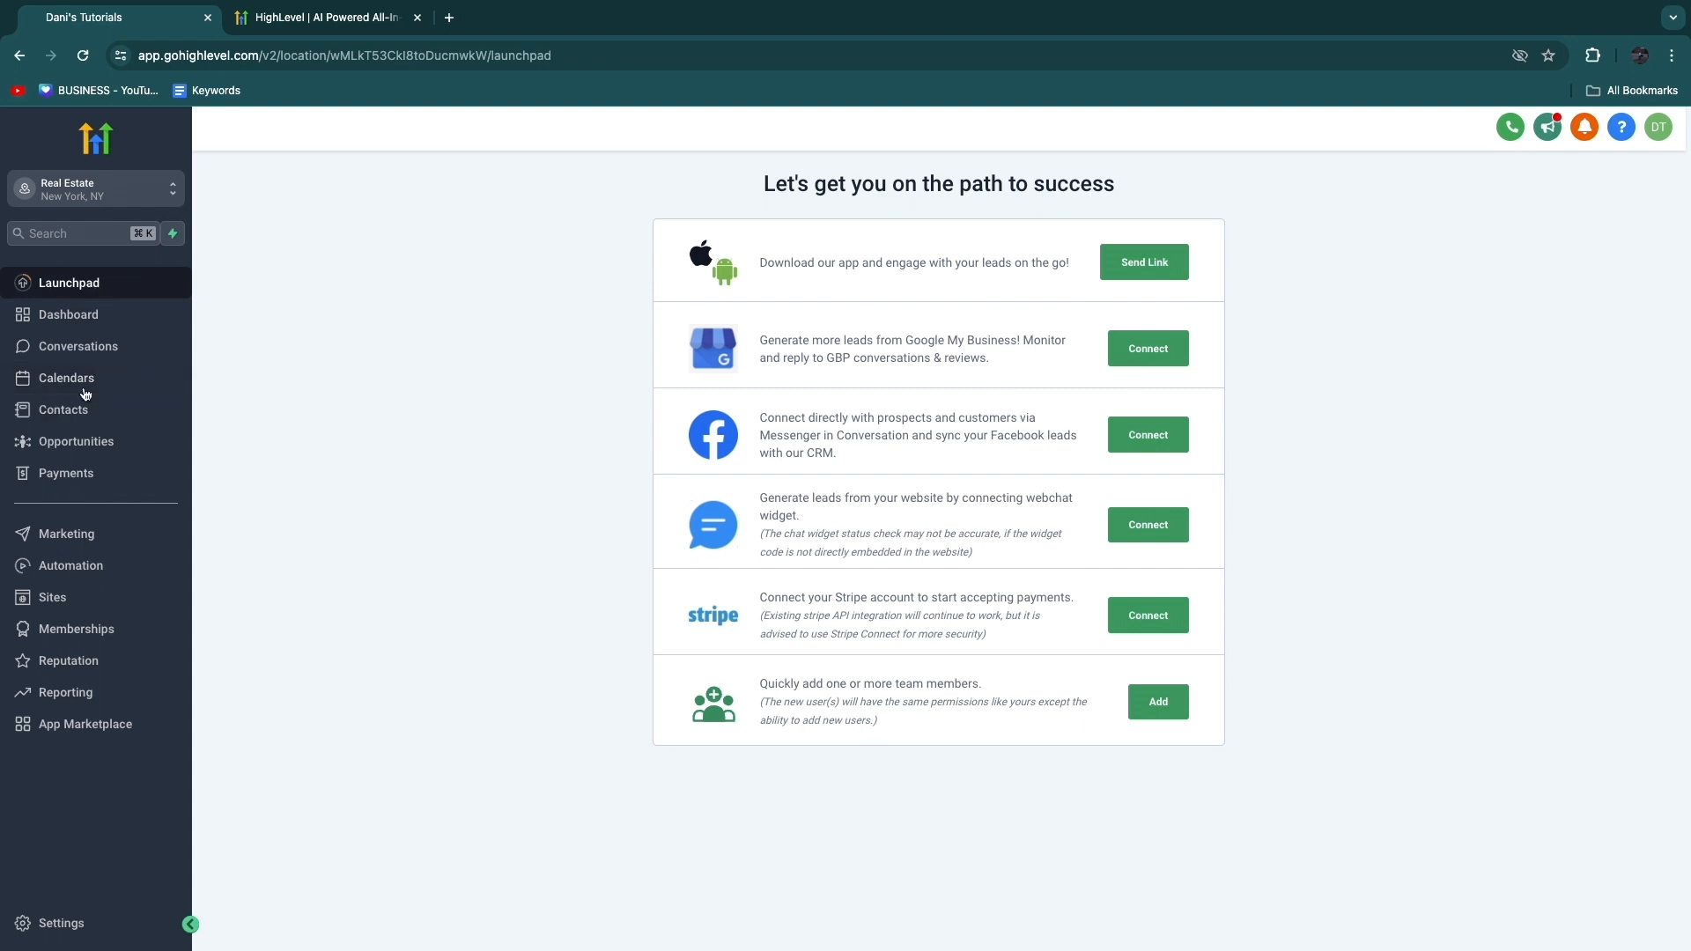
{"action": "left_click", "coordinate": [53, 597]}
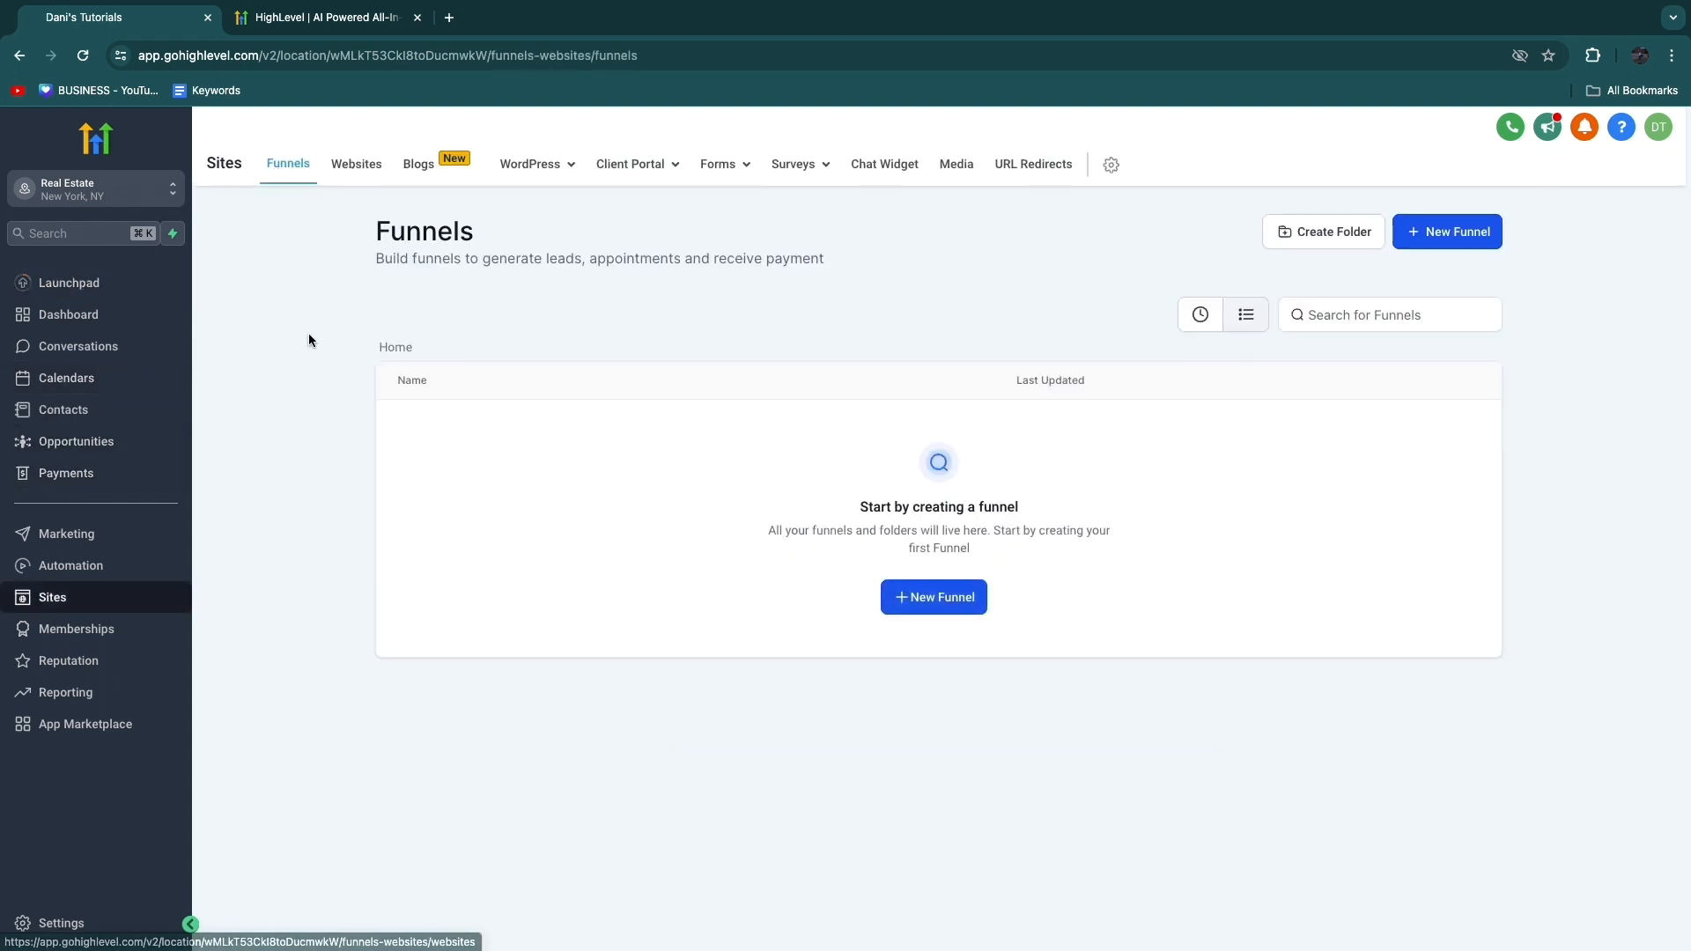
{"action": "left_click", "coordinate": [349, 168]}
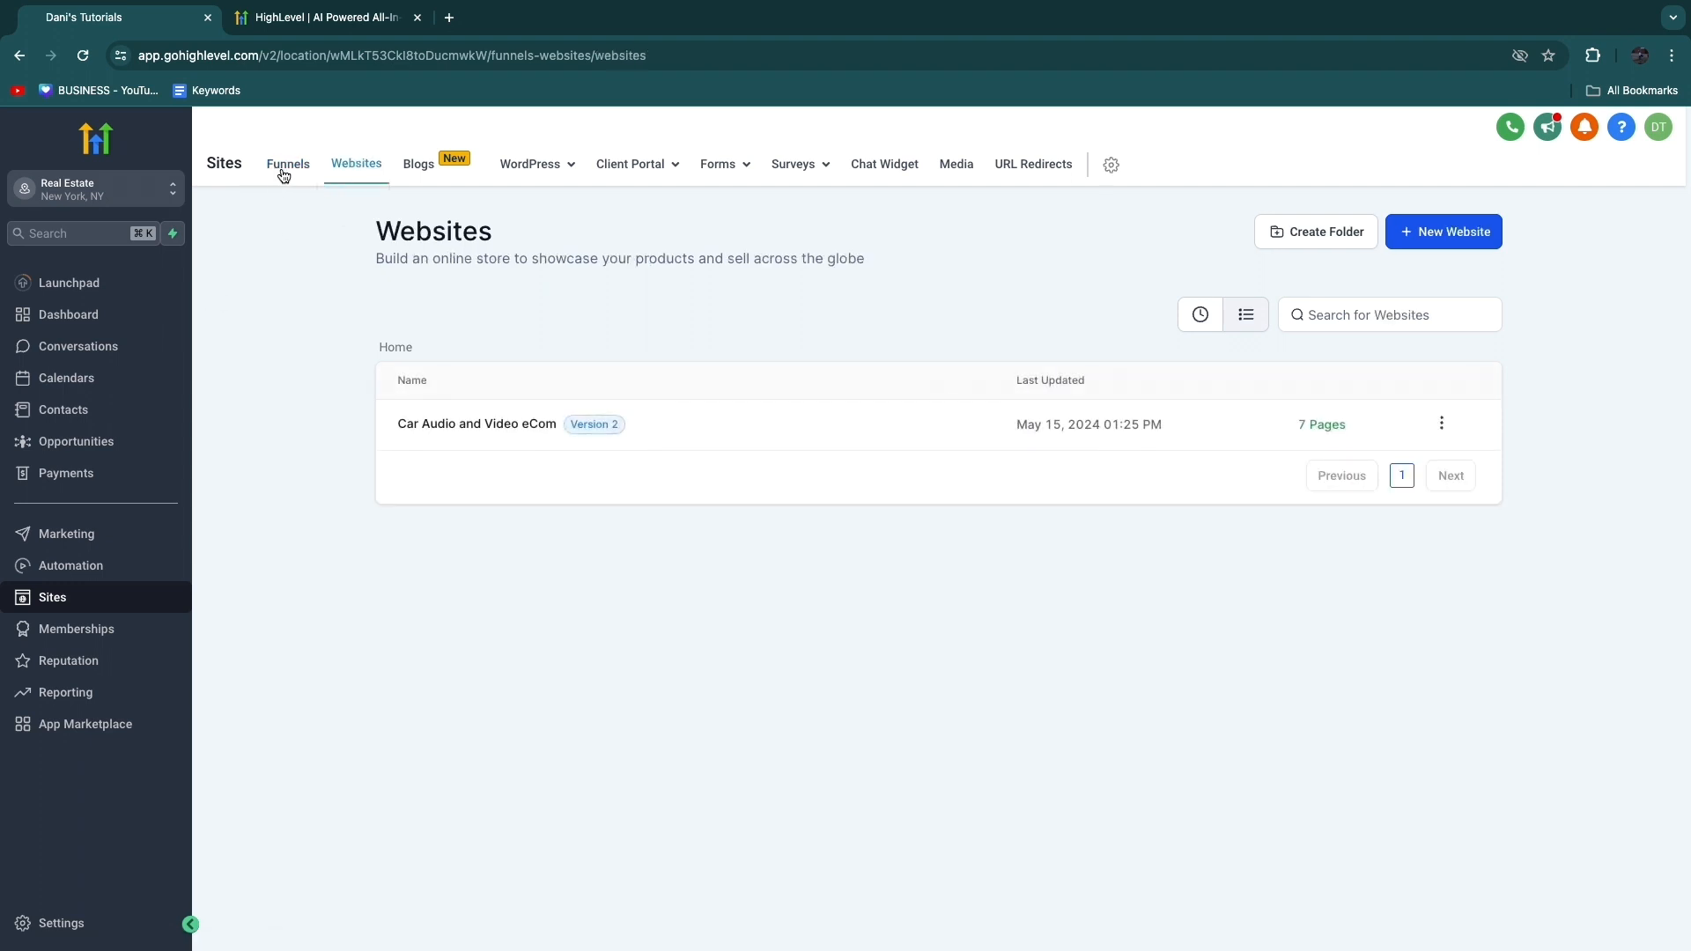
- Start a new website using the From templates option
{"action": "left_click", "coordinate": [1428, 243]}
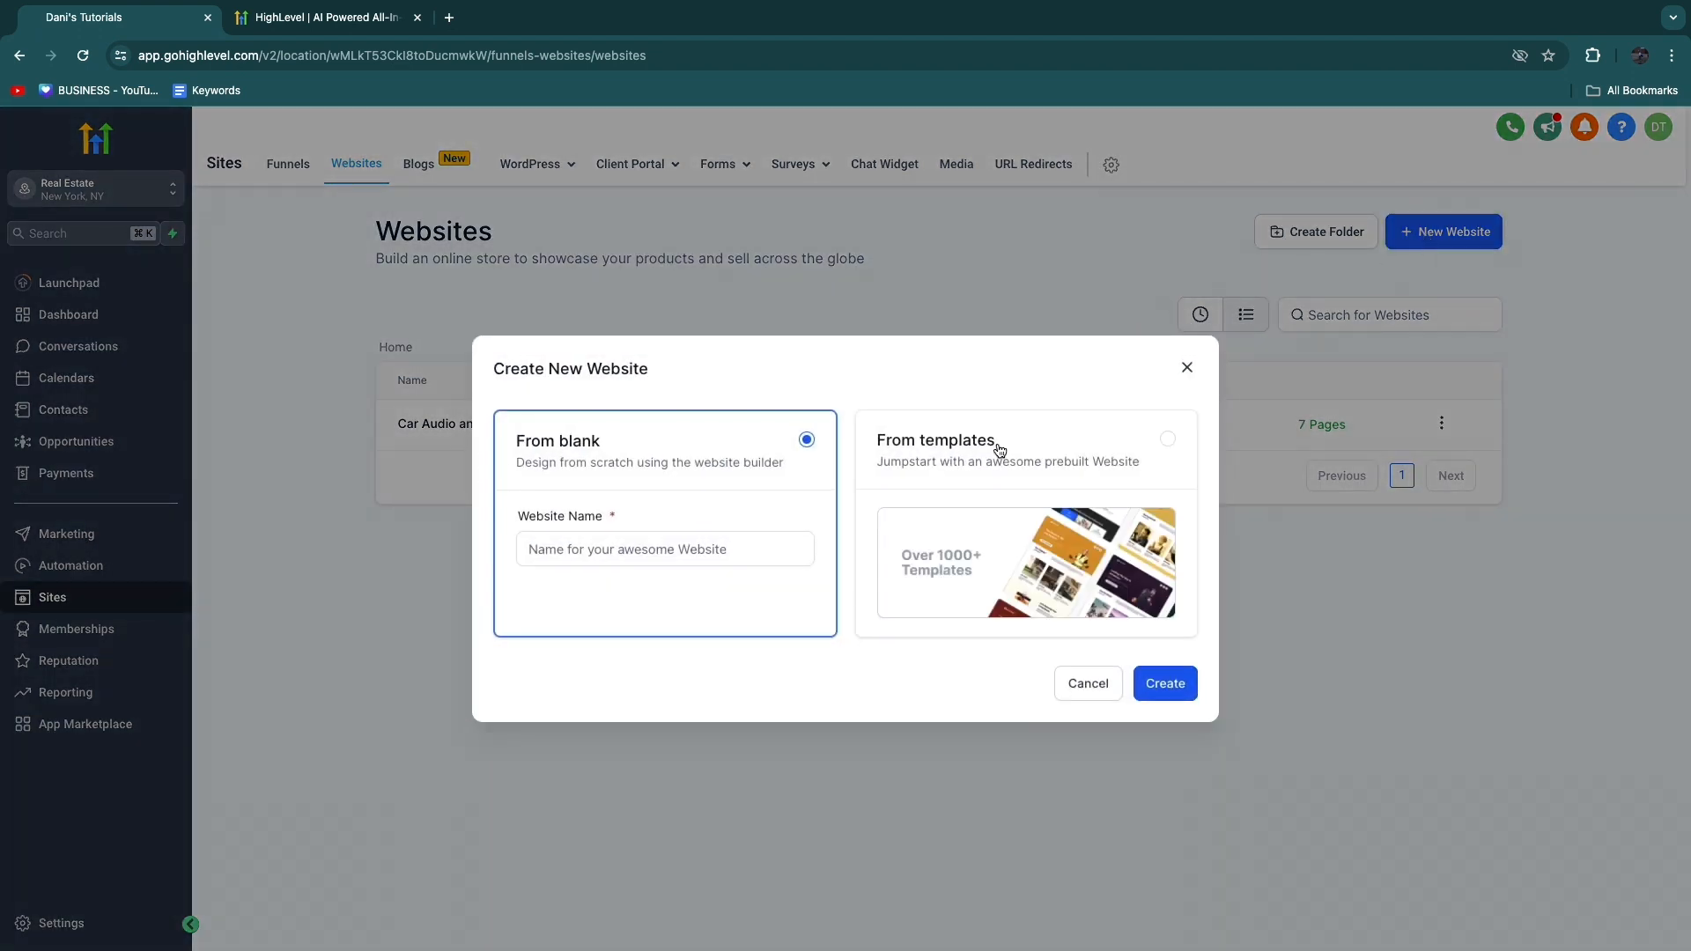
{"action": "left_click", "coordinate": [1002, 446]}
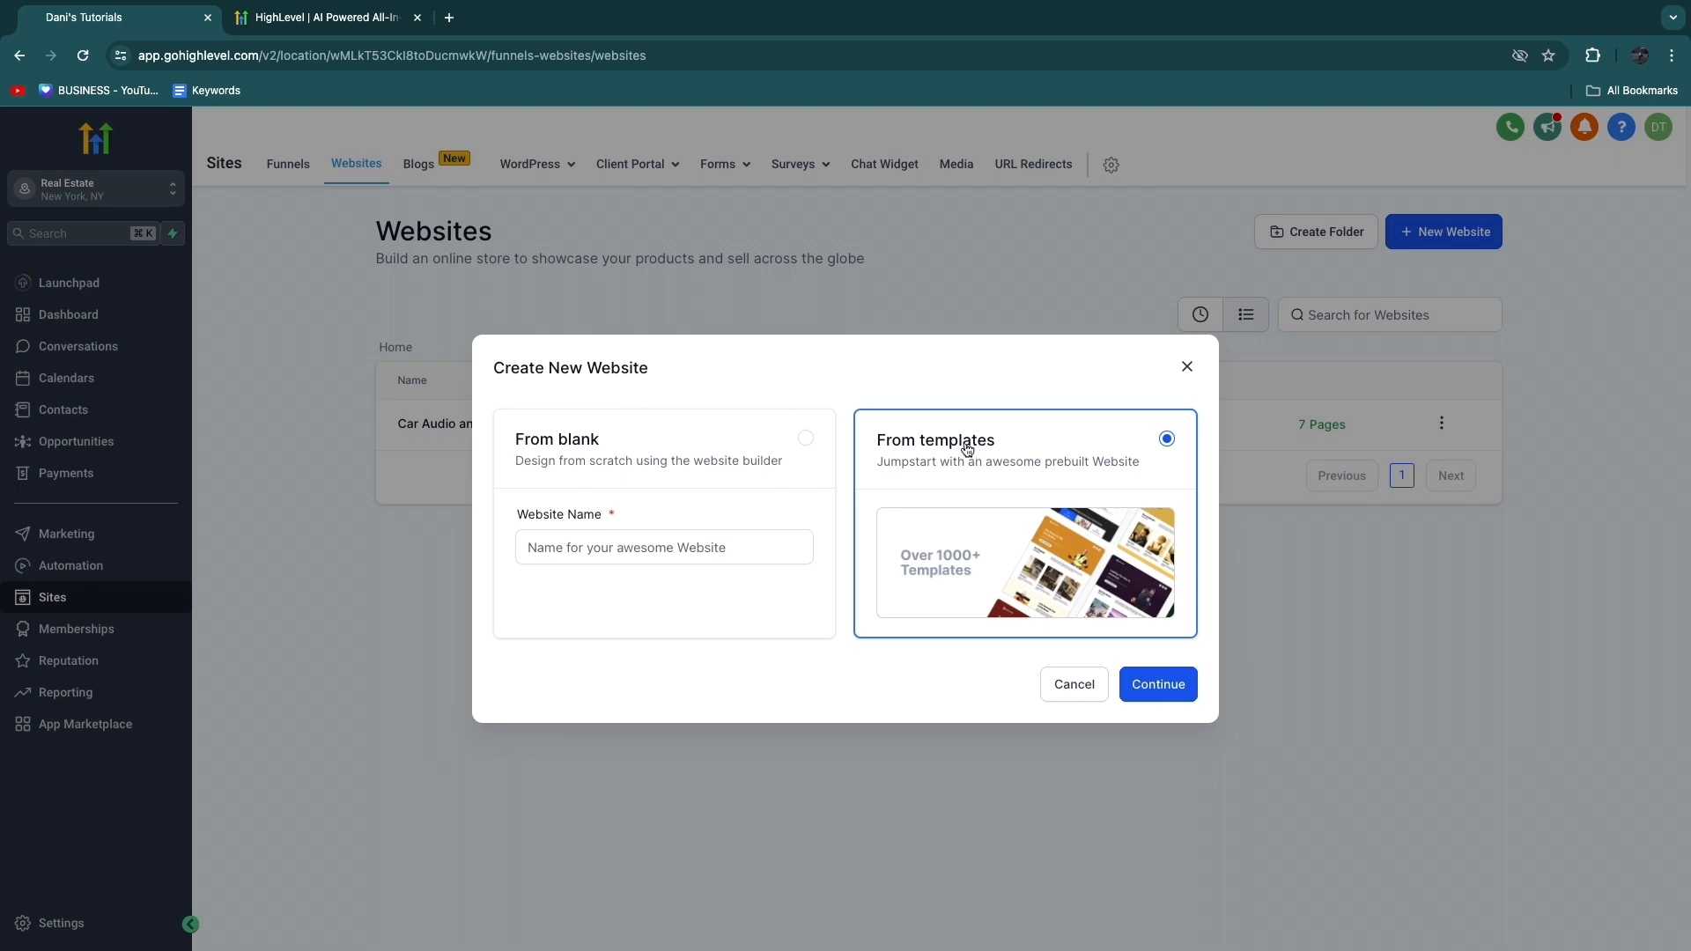
{"action": "left_click", "coordinate": [1156, 691]}
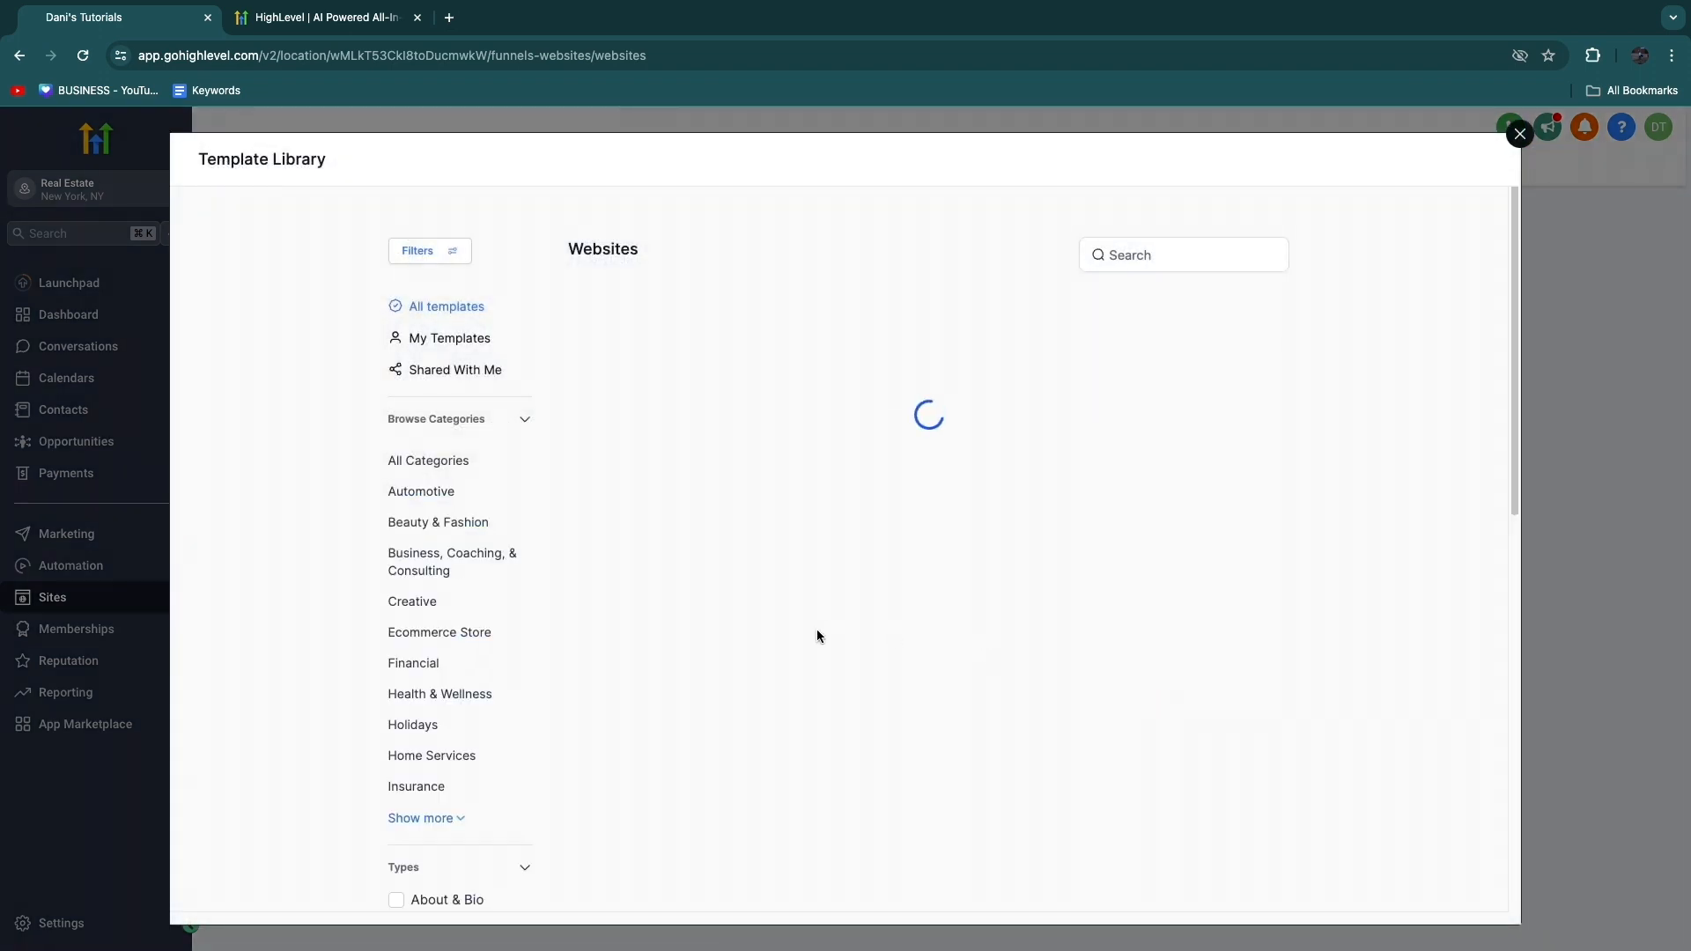
- Expand the template library's category list and filter the website templates by Real Estate
{"action": "scroll", "coordinate": [439, 484], "scroll_direction": "down", "scroll_amount": 1}
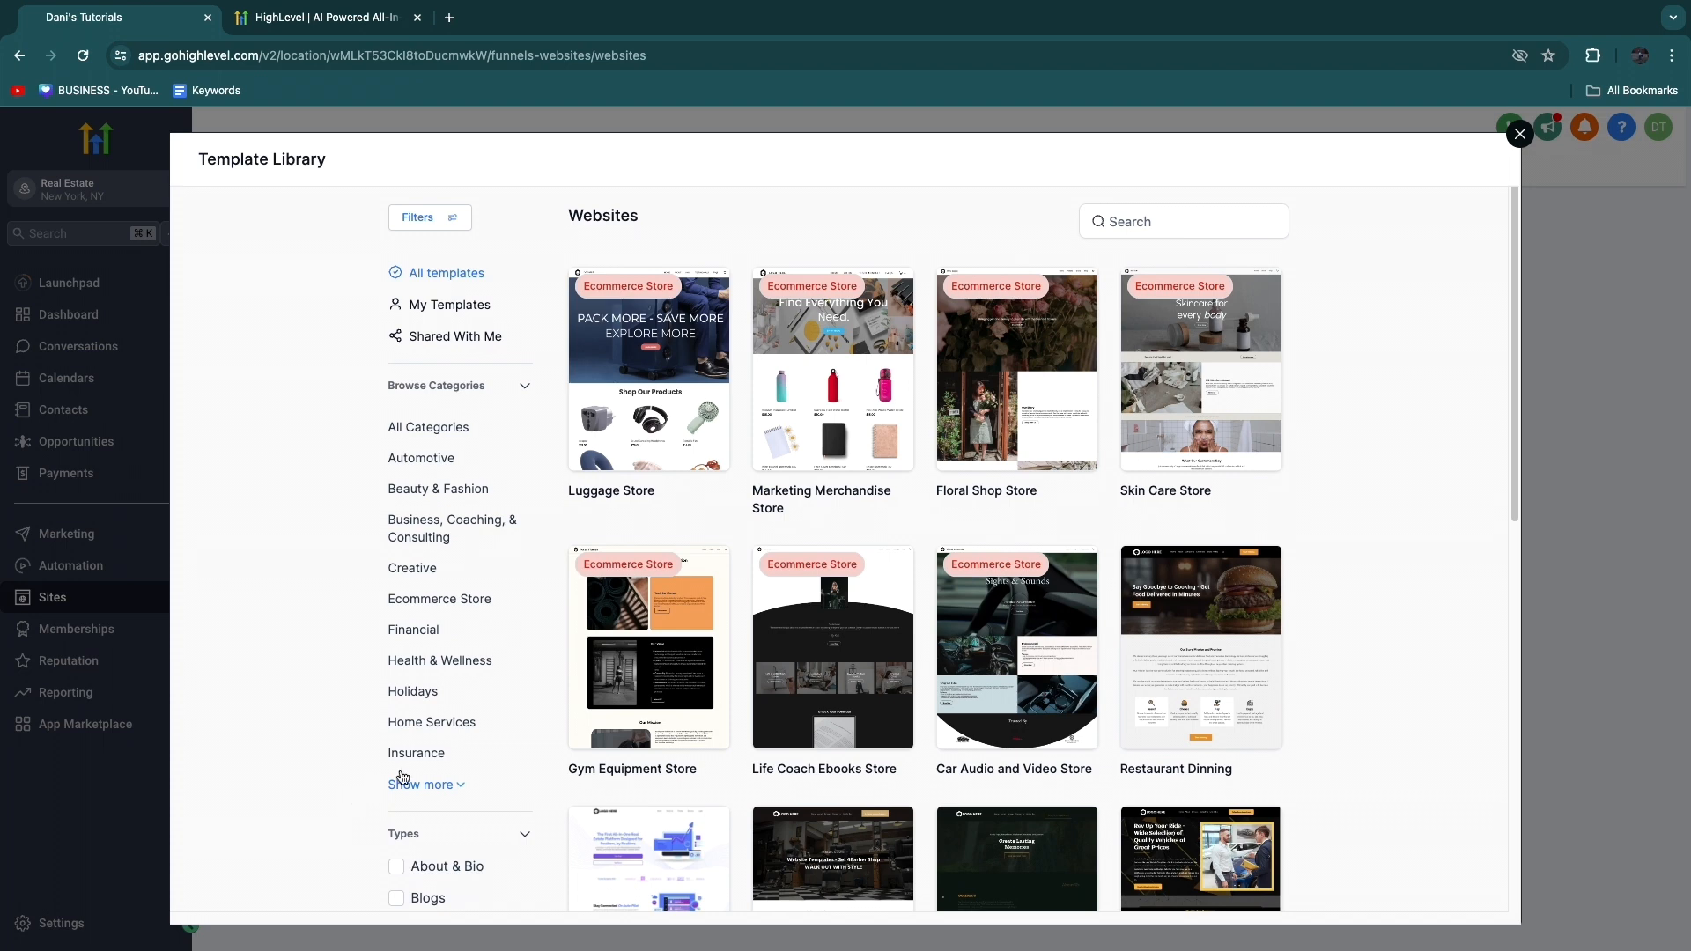
{"action": "left_click", "coordinate": [458, 780]}
{"action": "scroll", "coordinate": [424, 797], "scroll_direction": "down", "scroll_amount": 1}
{"action": "scroll", "coordinate": [430, 796], "scroll_direction": "down", "scroll_amount": 2}
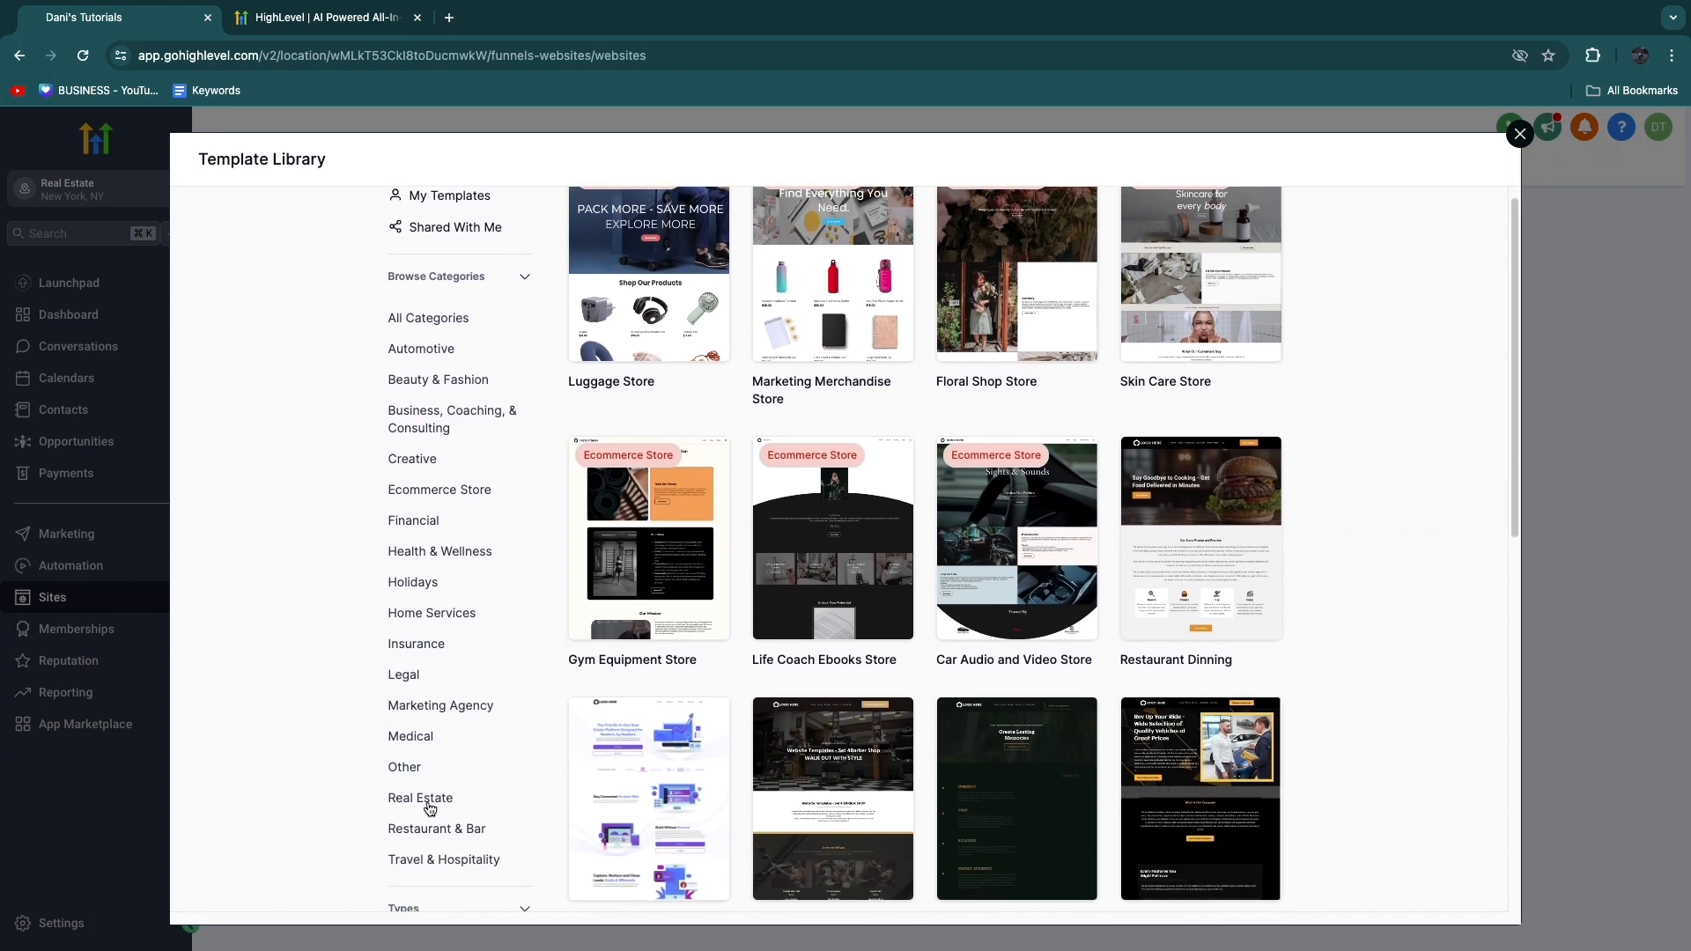
{"action": "left_click", "coordinate": [423, 803]}
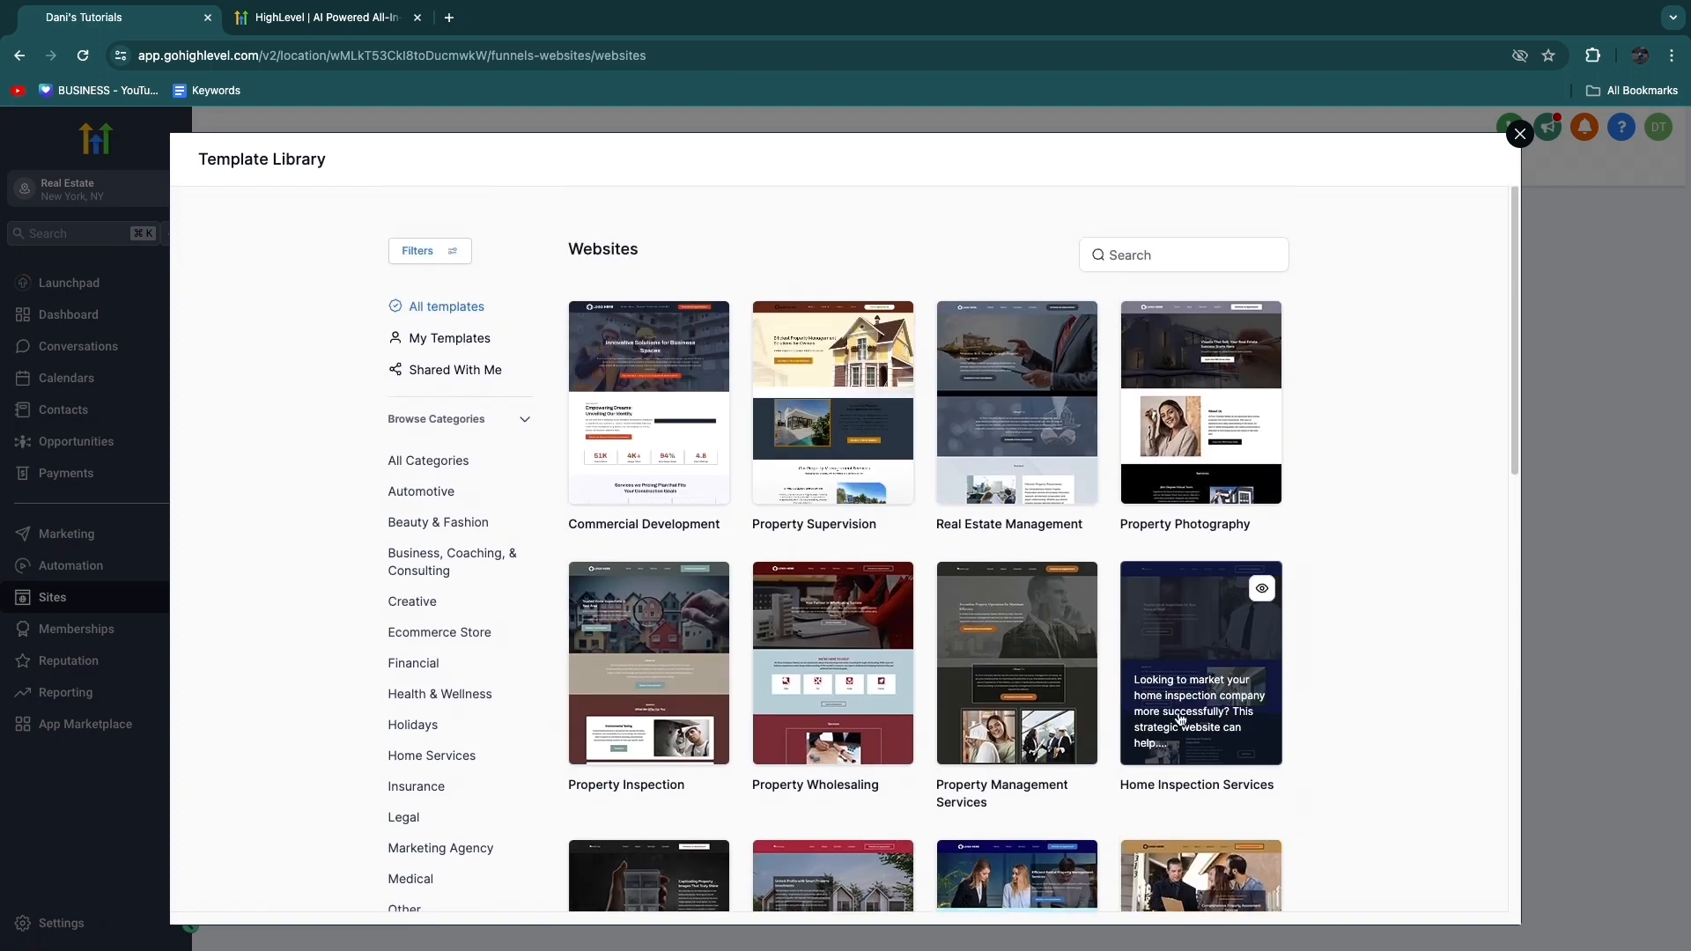
- Load more real estate website templates and look through them
{"action": "scroll", "coordinate": [1017, 828], "scroll_direction": "down", "scroll_amount": 3}
{"action": "scroll", "coordinate": [1017, 828], "scroll_direction": "down", "scroll_amount": 6}
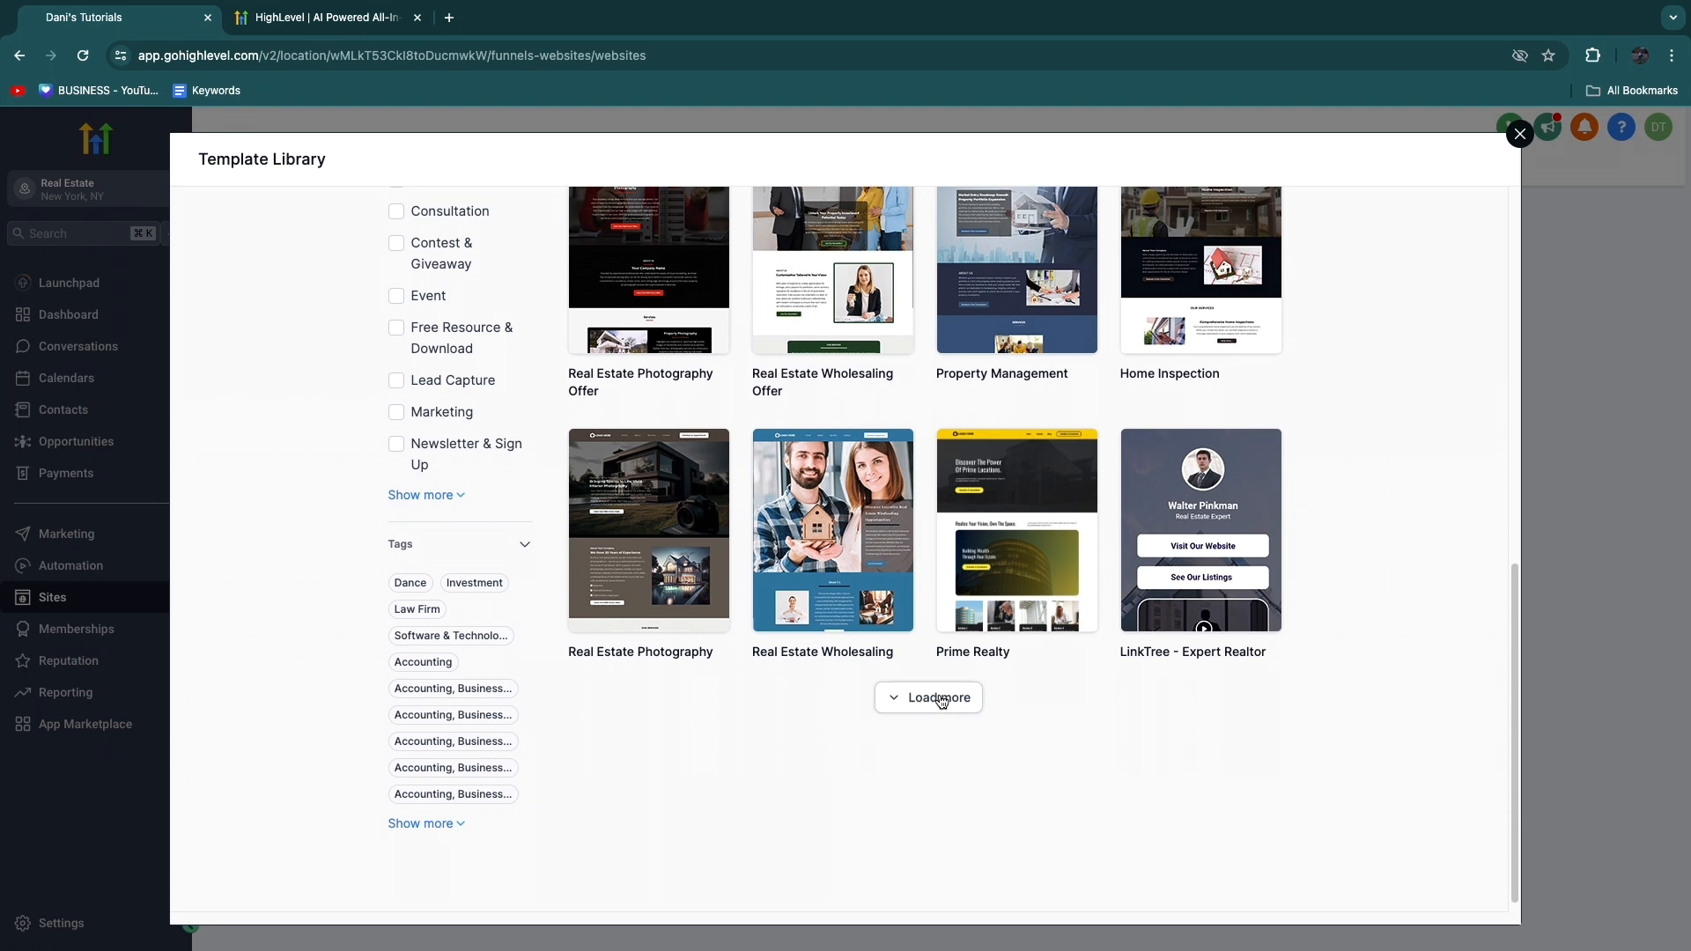
{"action": "left_click", "coordinate": [938, 702]}
{"action": "scroll", "coordinate": [920, 745], "scroll_direction": "down", "scroll_amount": 6}
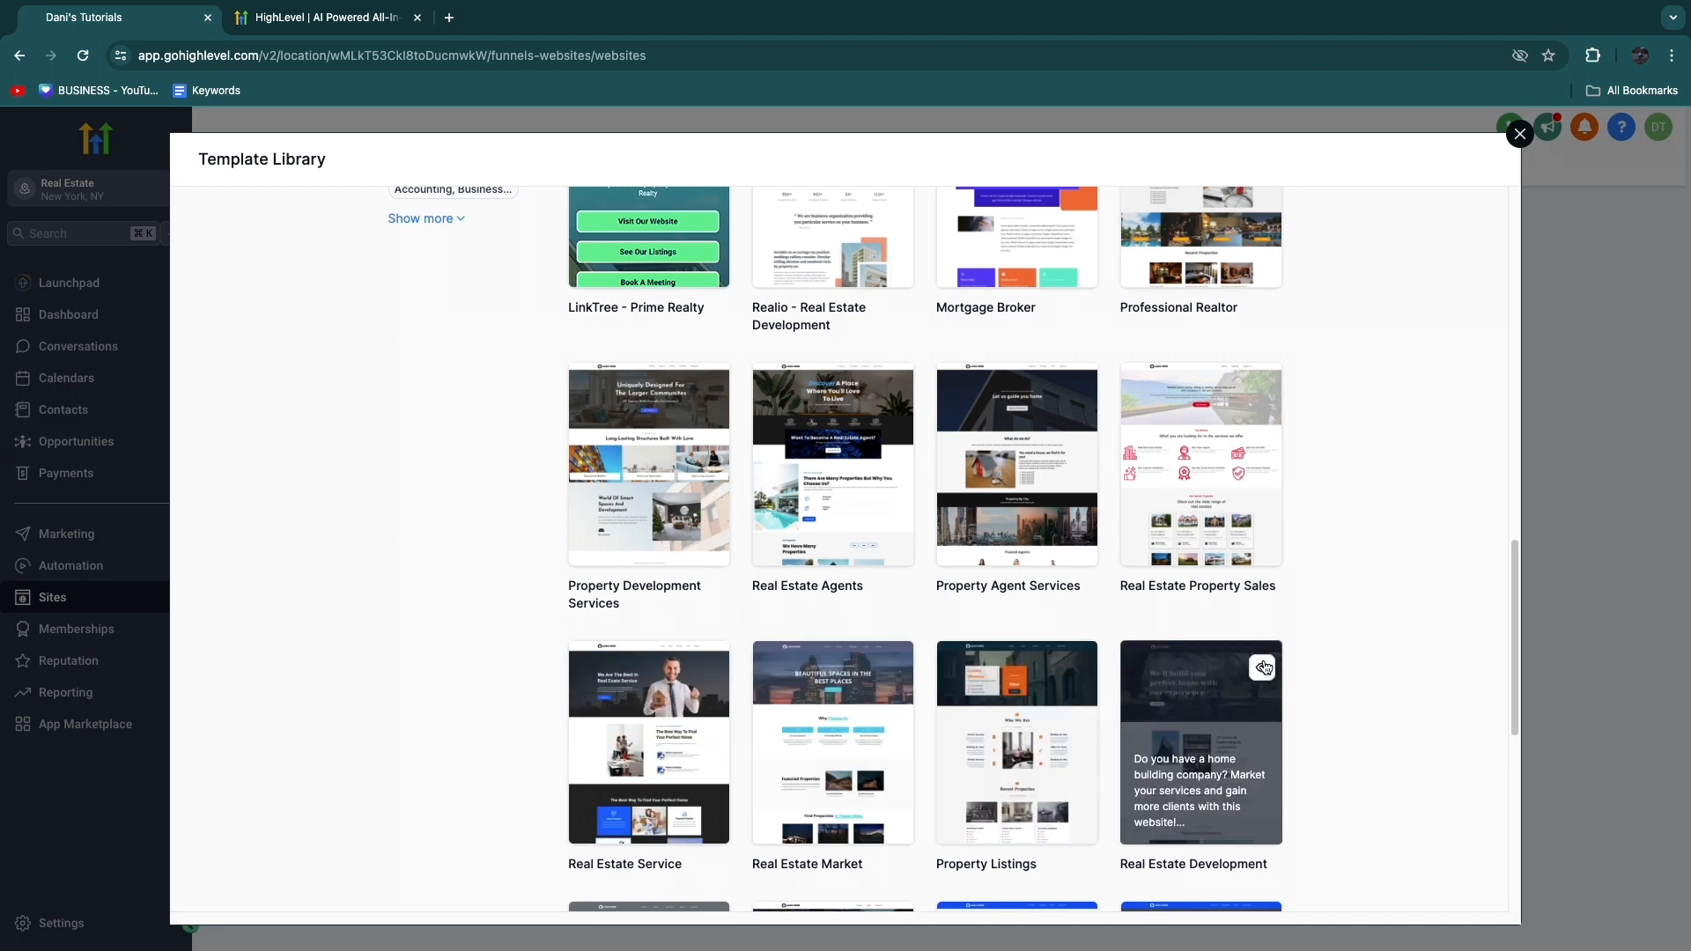
{"action": "scroll", "coordinate": [1358, 652], "scroll_direction": "up", "scroll_amount": 5}
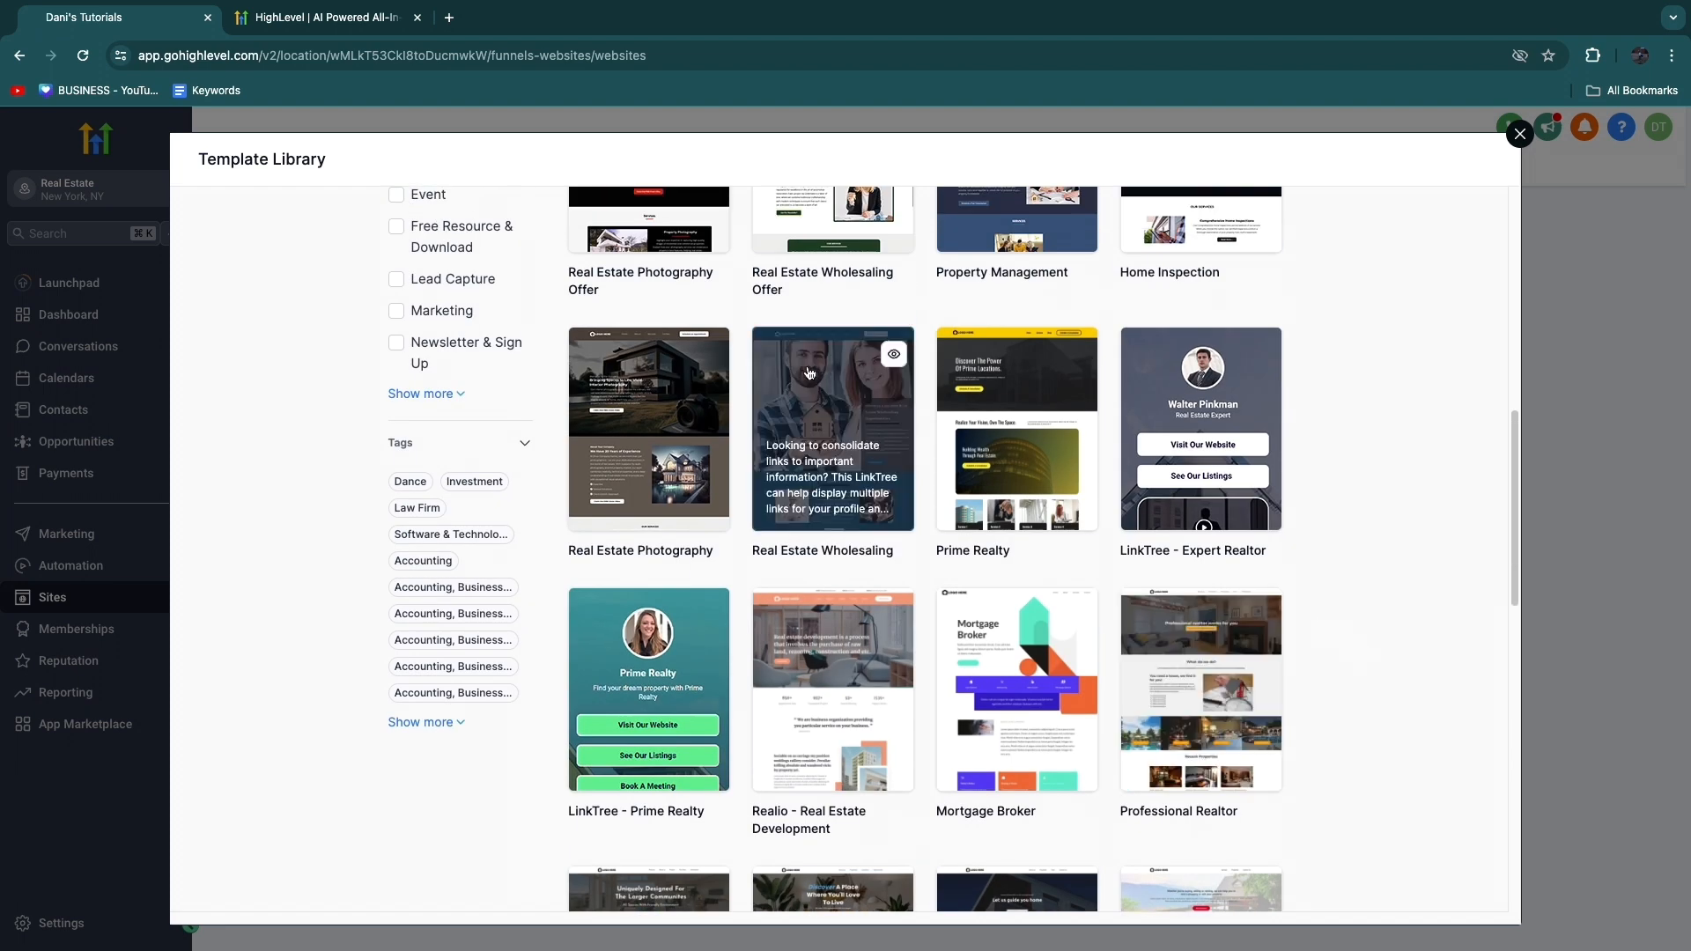
- Preview the Real Estate Photography template and return to the template library
{"action": "left_click", "coordinate": [710, 353]}
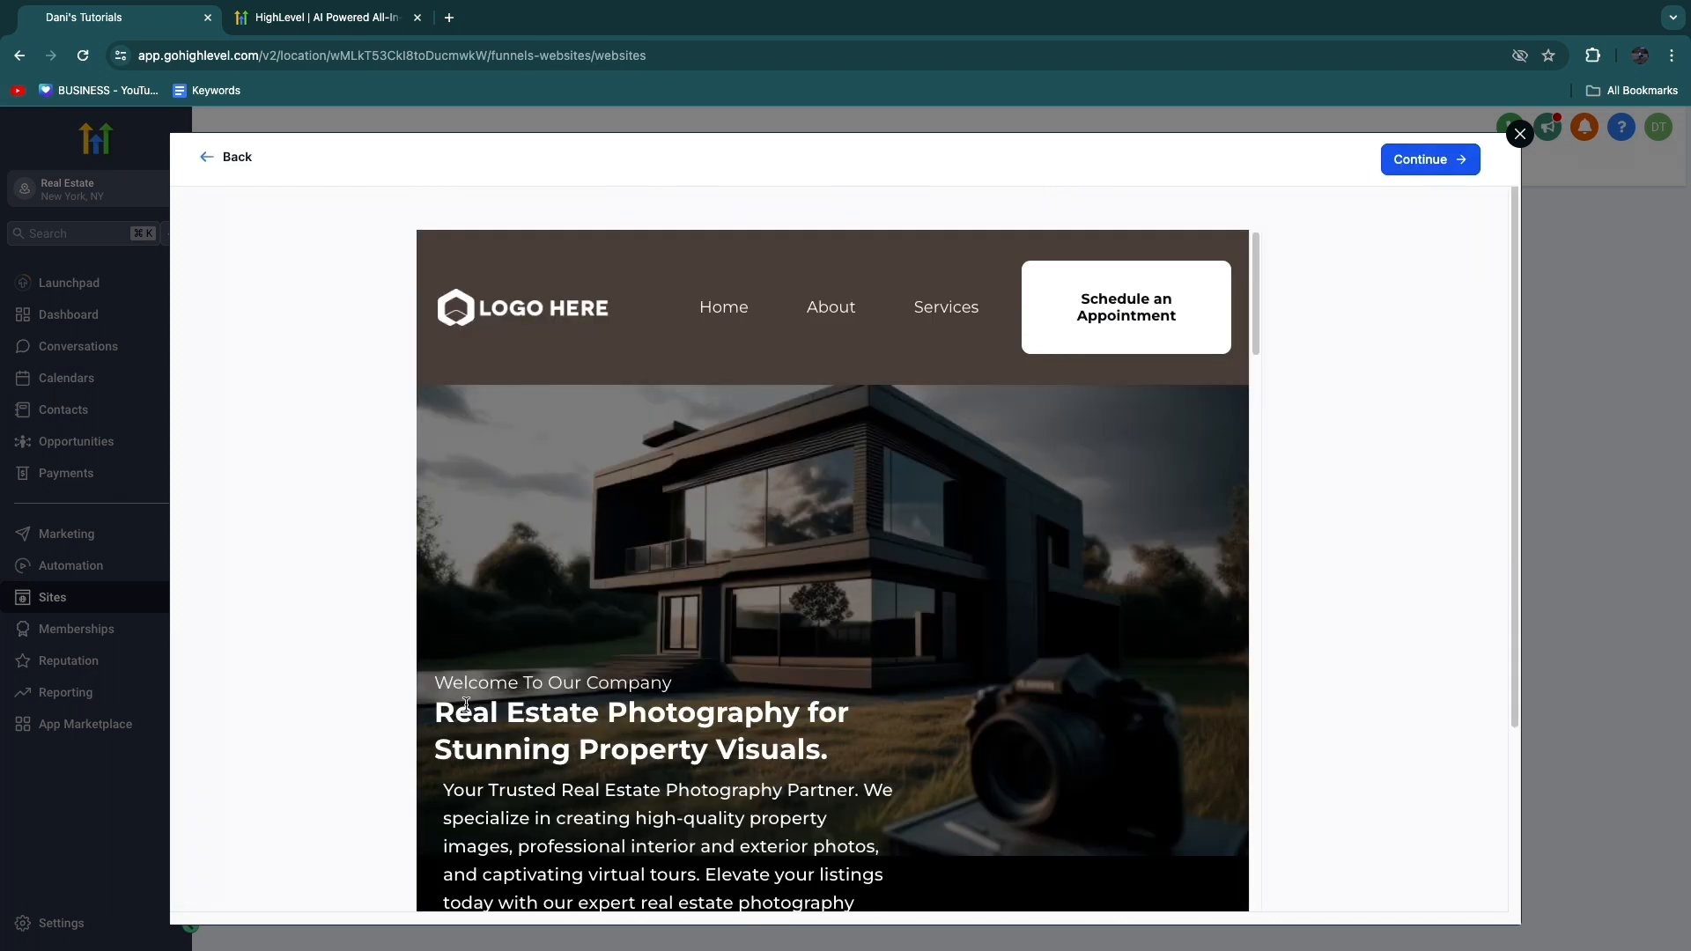
{"action": "left_click_drag", "start_coordinate": [438, 712], "coordinate": [809, 713]}
{"action": "scroll", "coordinate": [810, 714], "scroll_direction": "down", "scroll_amount": 5}
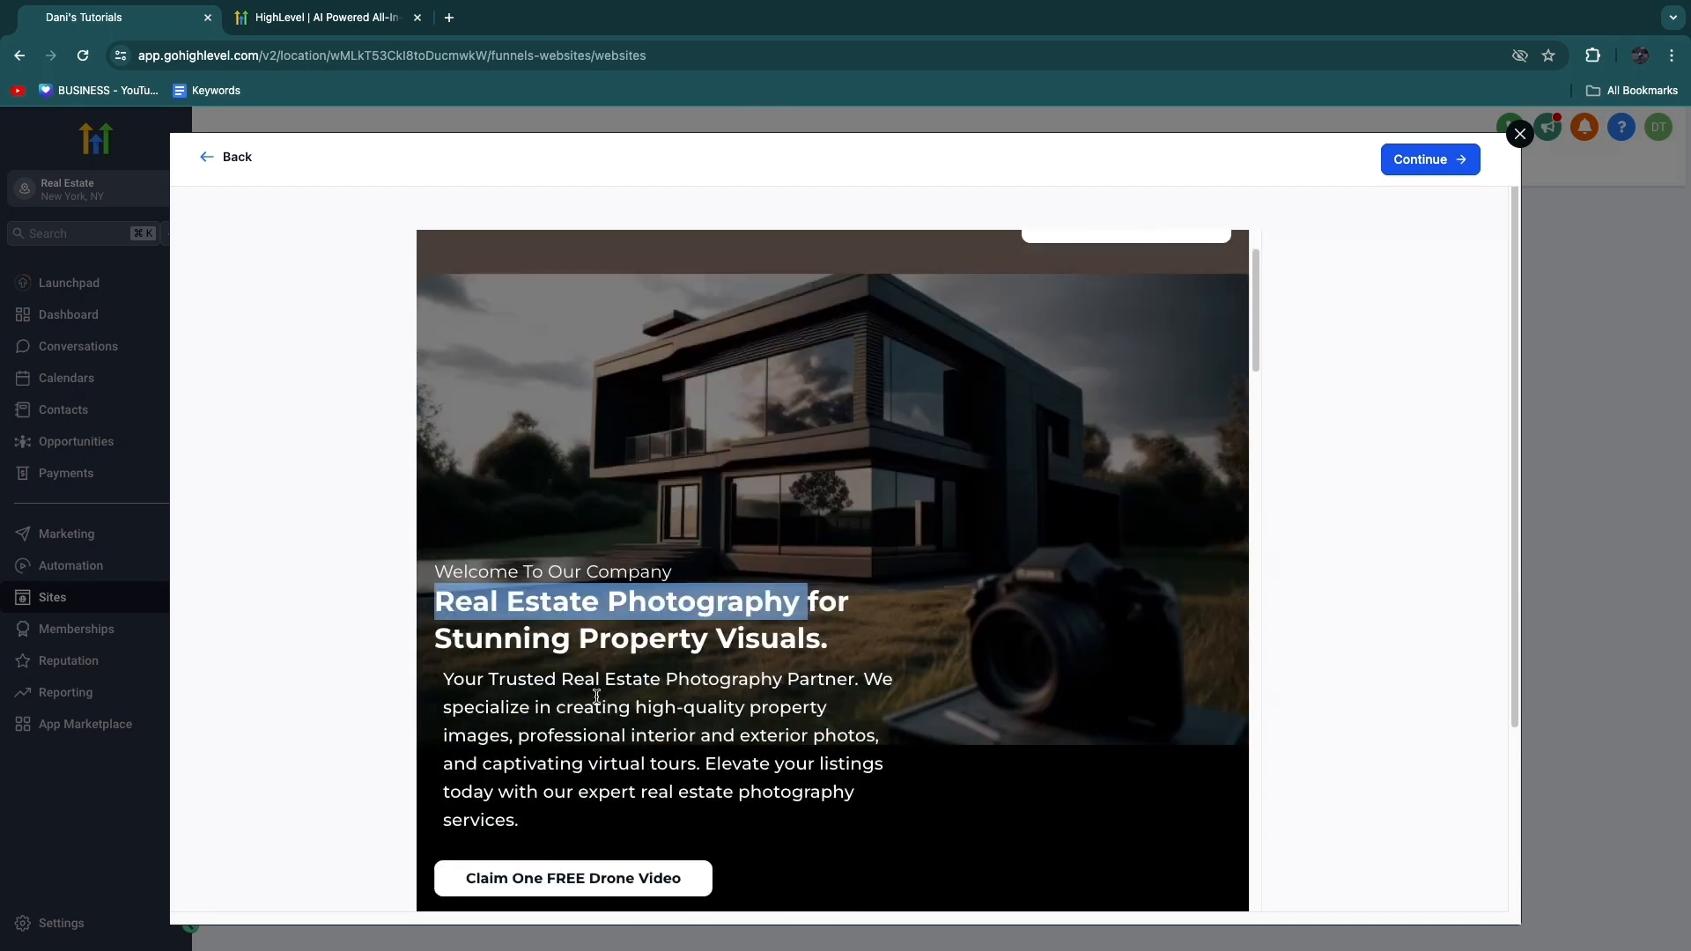
{"action": "scroll", "coordinate": [793, 528], "scroll_direction": "up", "scroll_amount": 4}
{"action": "left_click", "coordinate": [228, 158]}
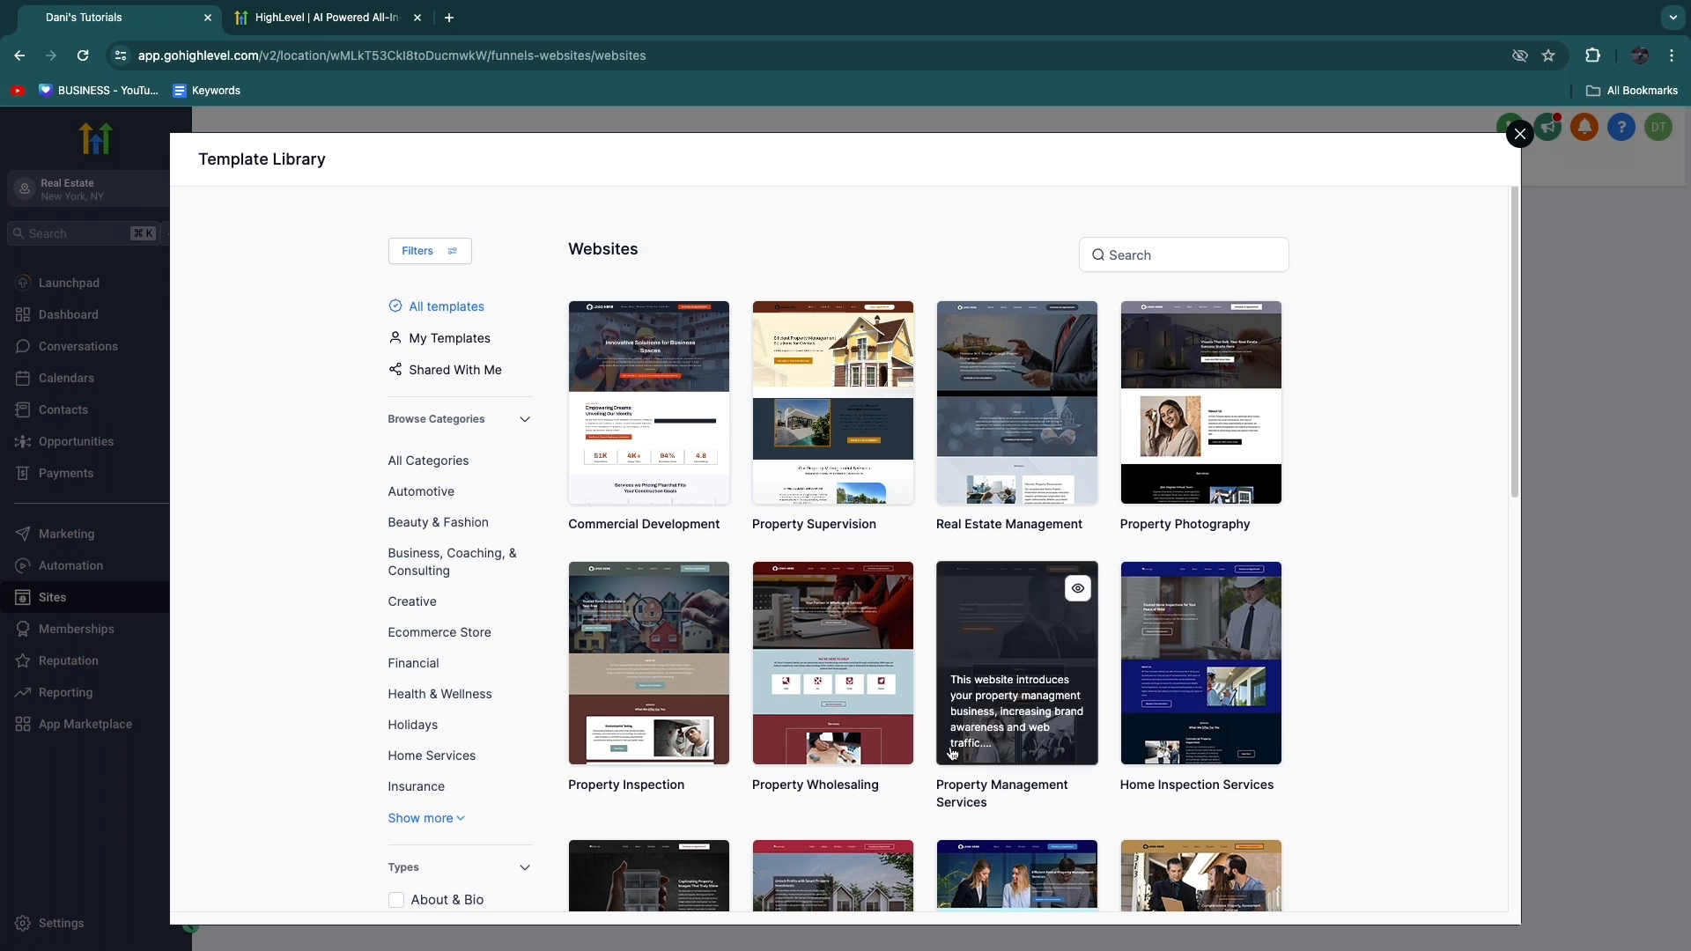
- Preview the Property Supervision template's home page and create the new website from that template
{"action": "mouse_move", "coordinate": [801, 534]}
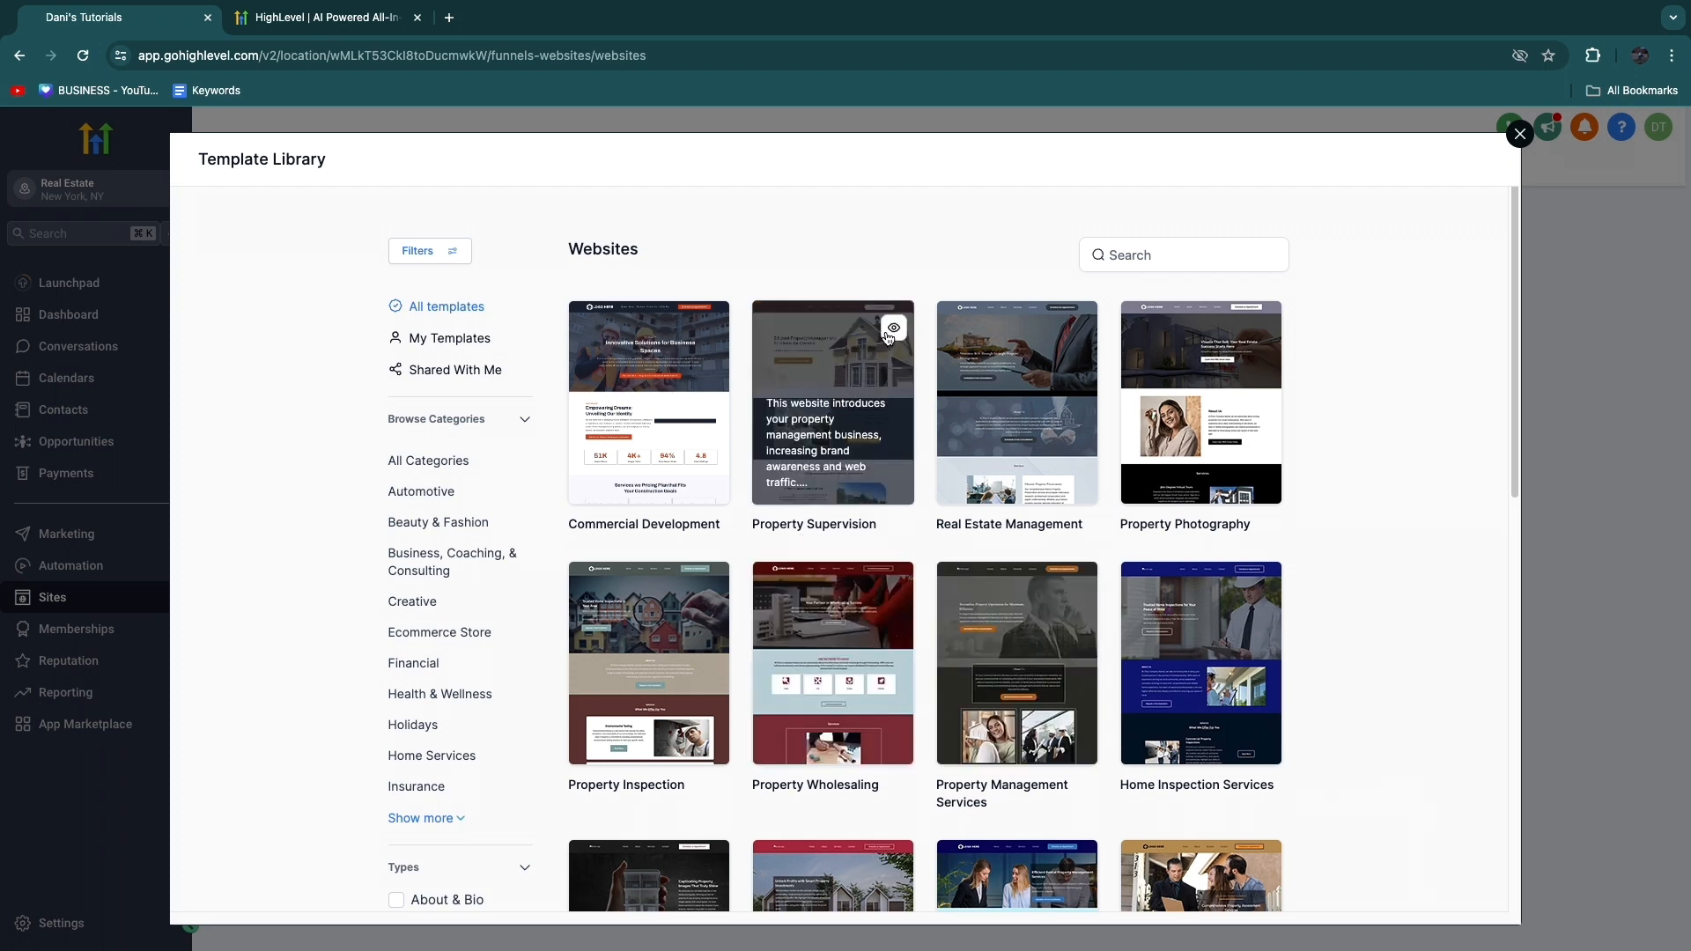
{"action": "left_click", "coordinate": [892, 330]}
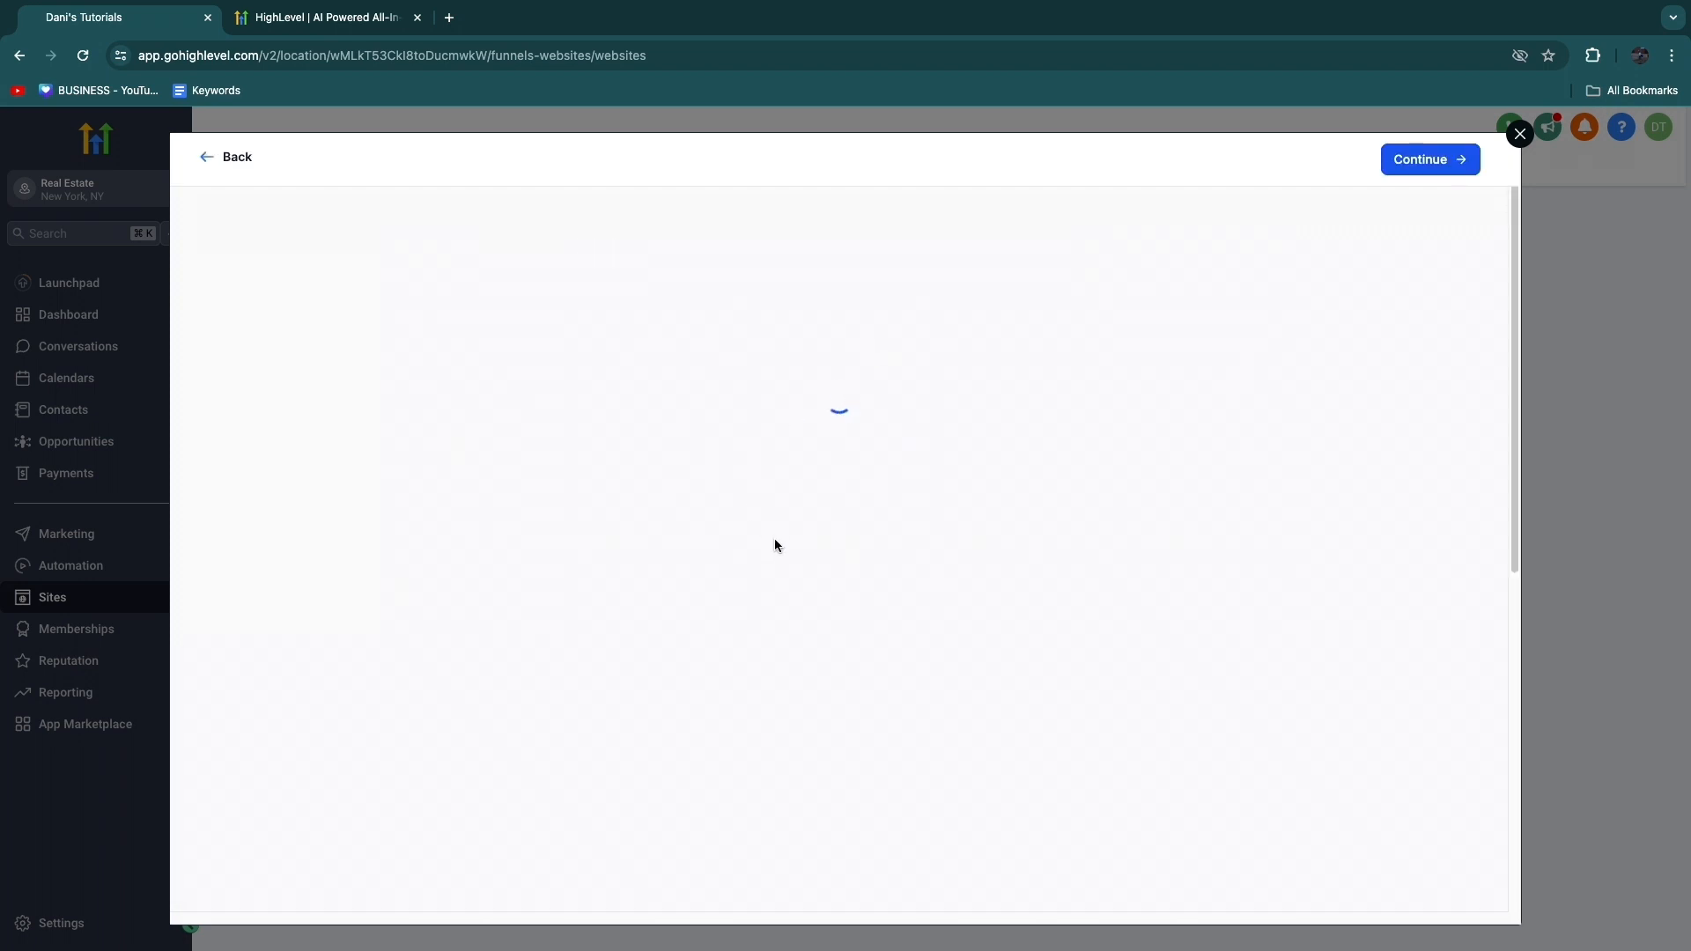
{"action": "scroll", "coordinate": [918, 562], "scroll_direction": "down", "scroll_amount": 2}
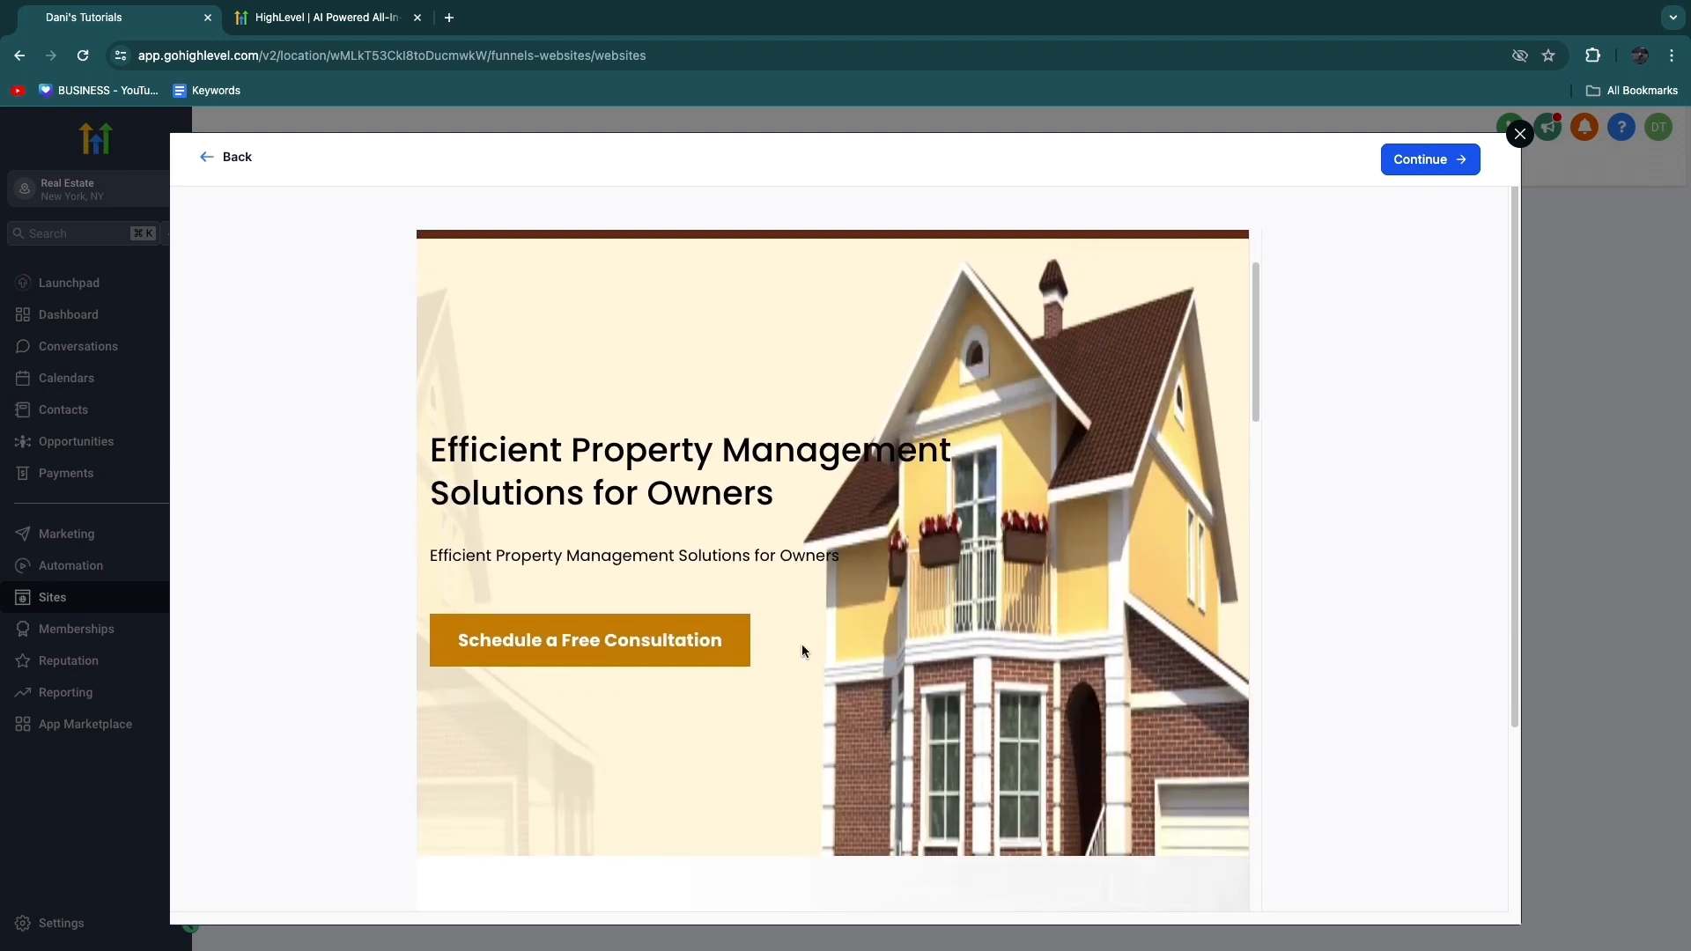
{"action": "scroll", "coordinate": [801, 643], "scroll_direction": "down", "scroll_amount": 3}
{"action": "scroll", "coordinate": [848, 632], "scroll_direction": "up", "scroll_amount": 5}
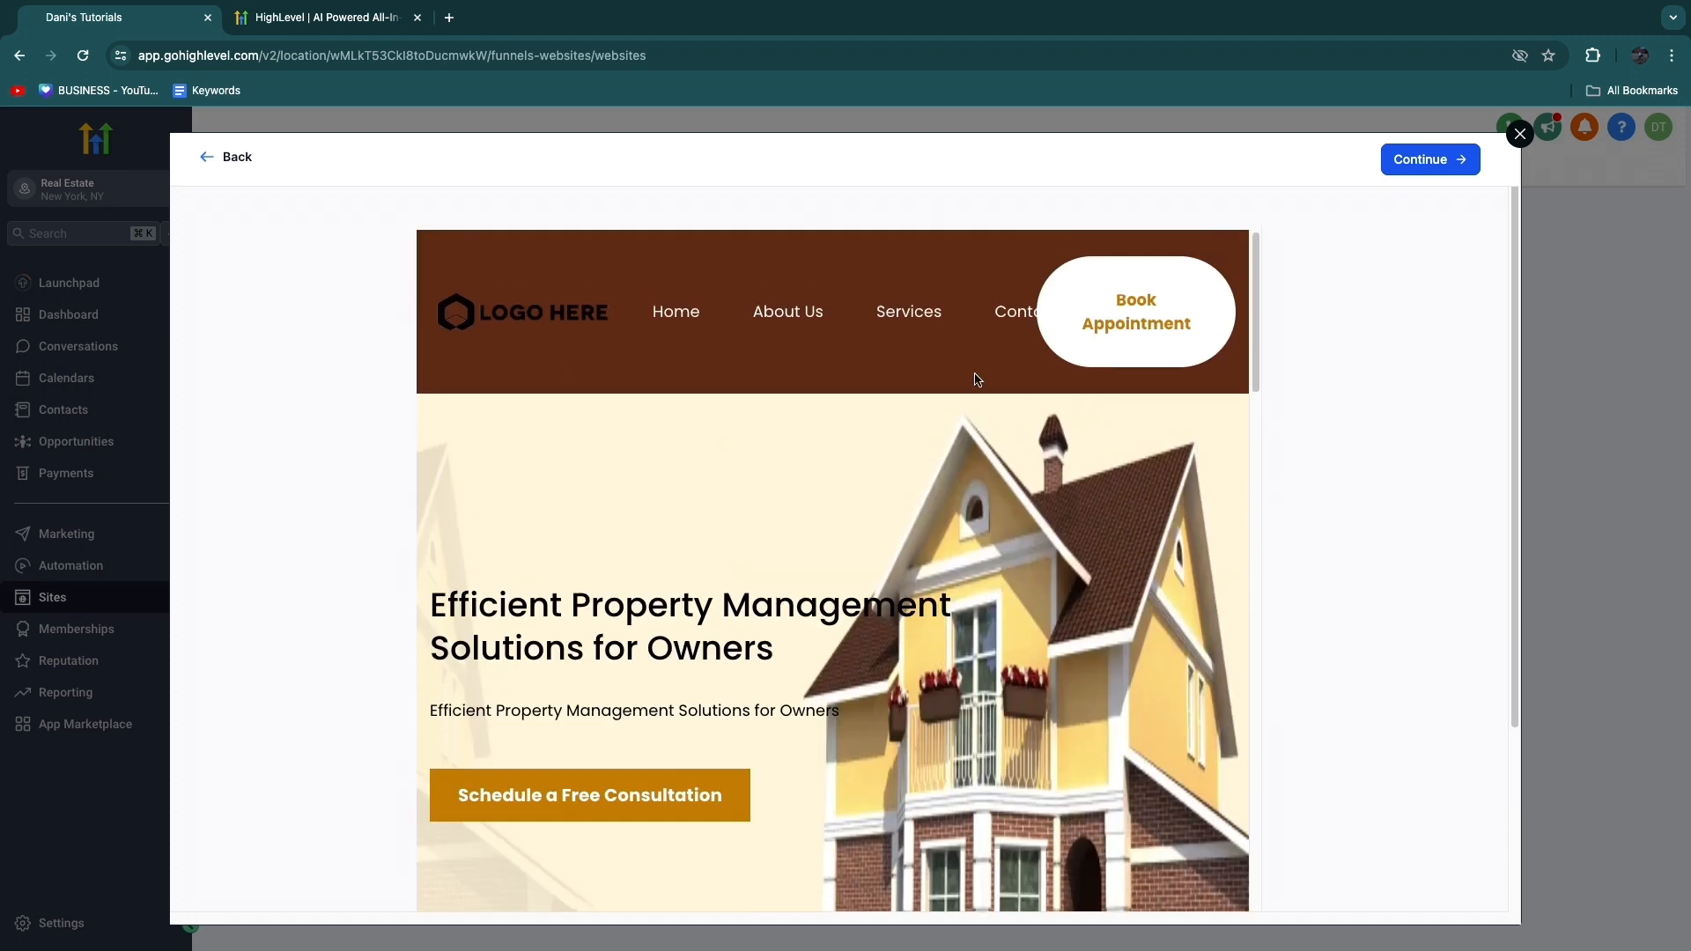
{"action": "scroll", "coordinate": [759, 420], "scroll_direction": "down", "scroll_amount": 7}
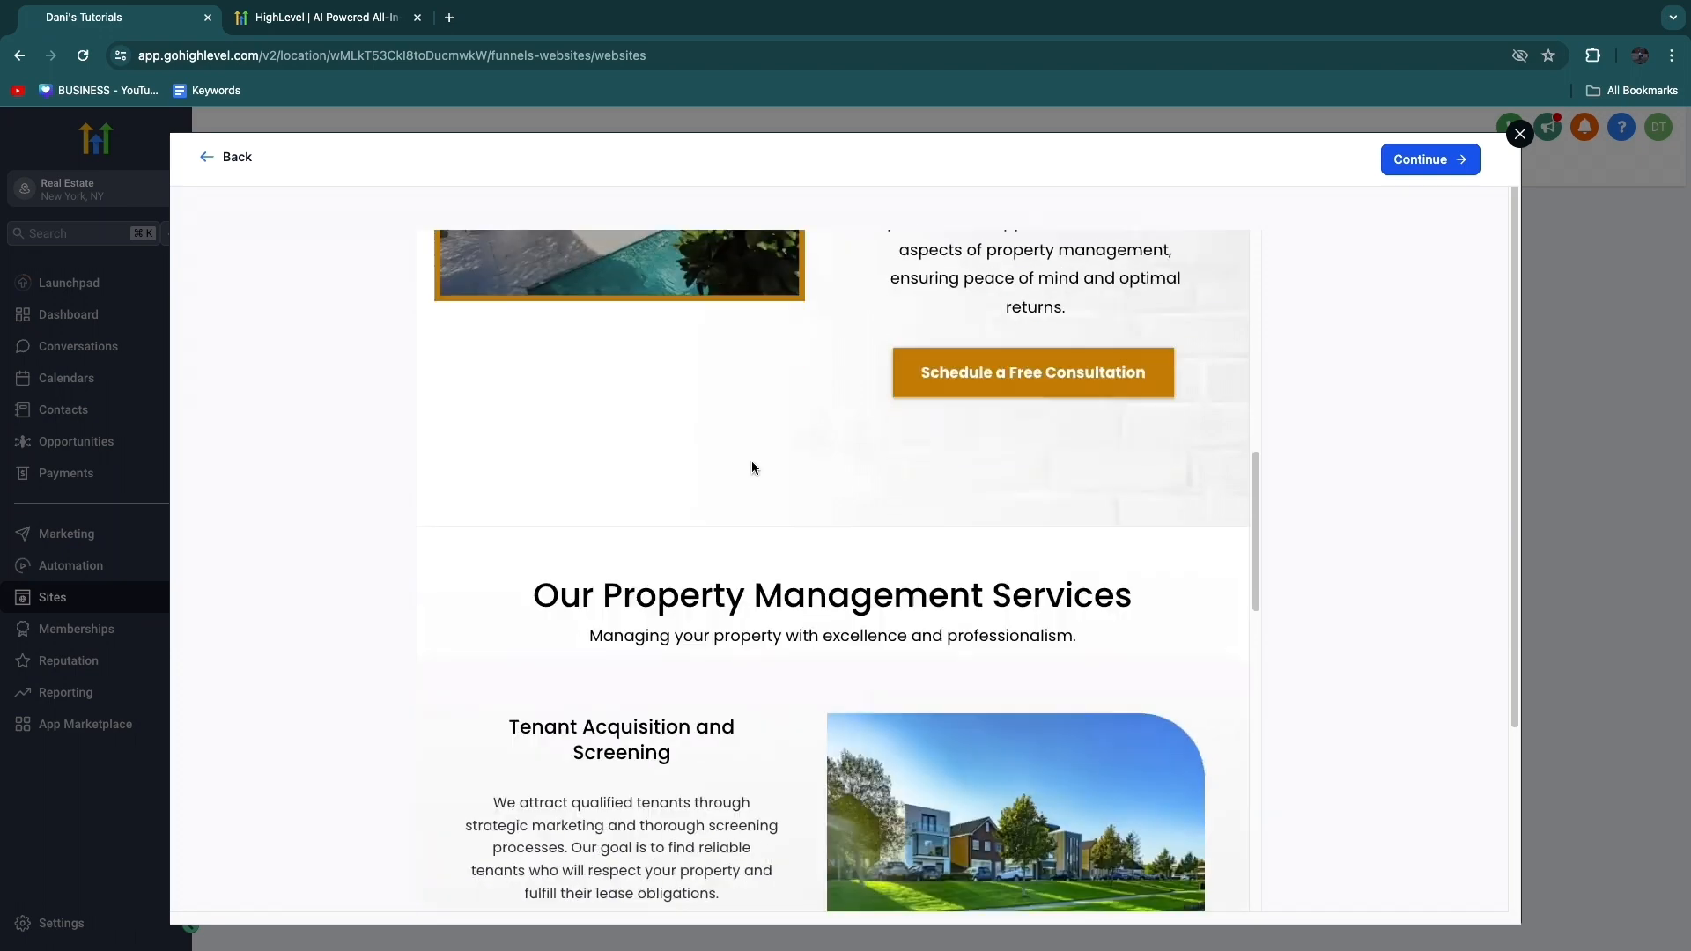
{"action": "scroll", "coordinate": [752, 468], "scroll_direction": "down", "scroll_amount": 10}
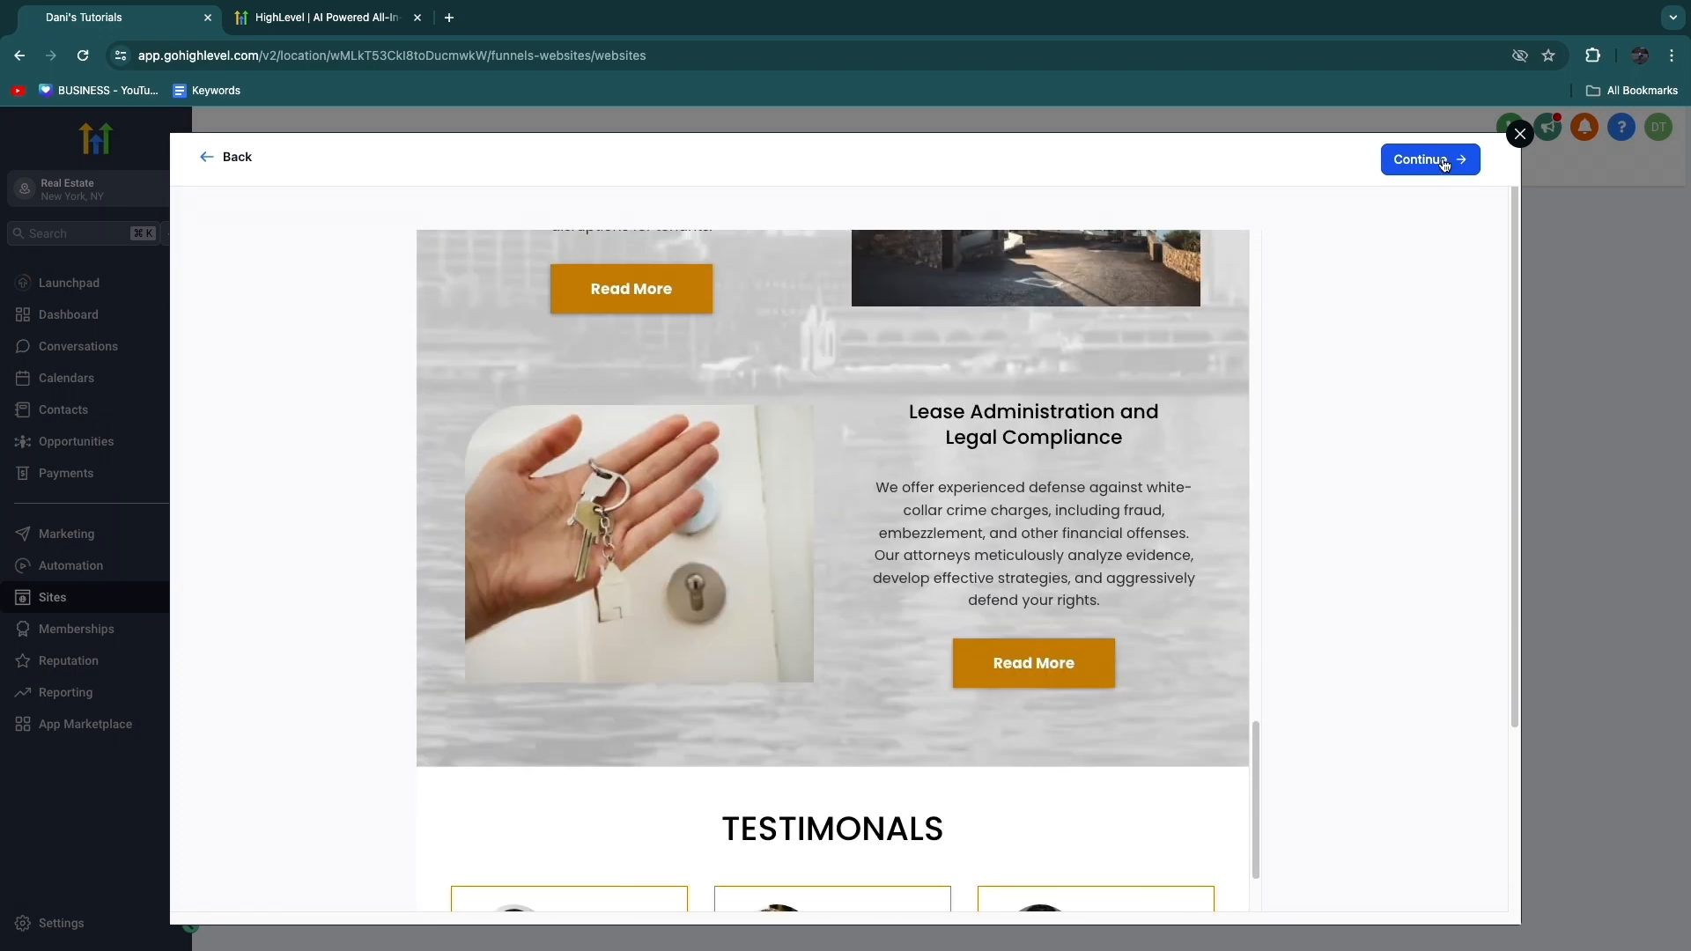
{"action": "left_click", "coordinate": [1445, 162]}
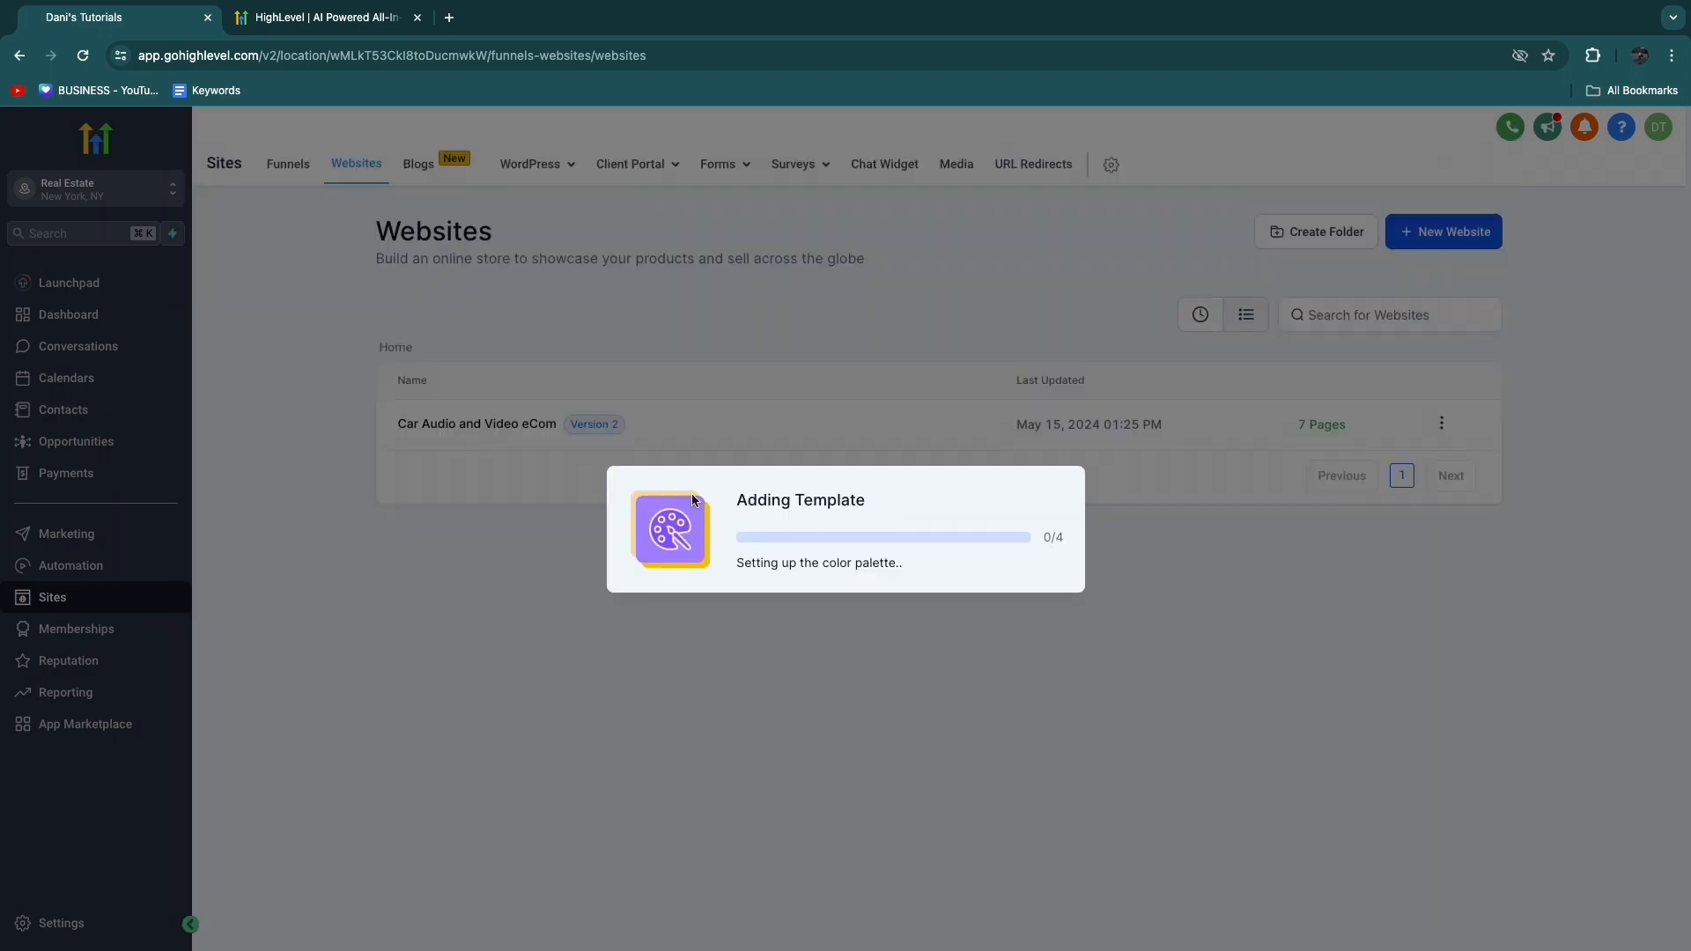
{"action": "left_click_drag", "start_coordinate": [731, 499], "coordinate": [902, 510]}
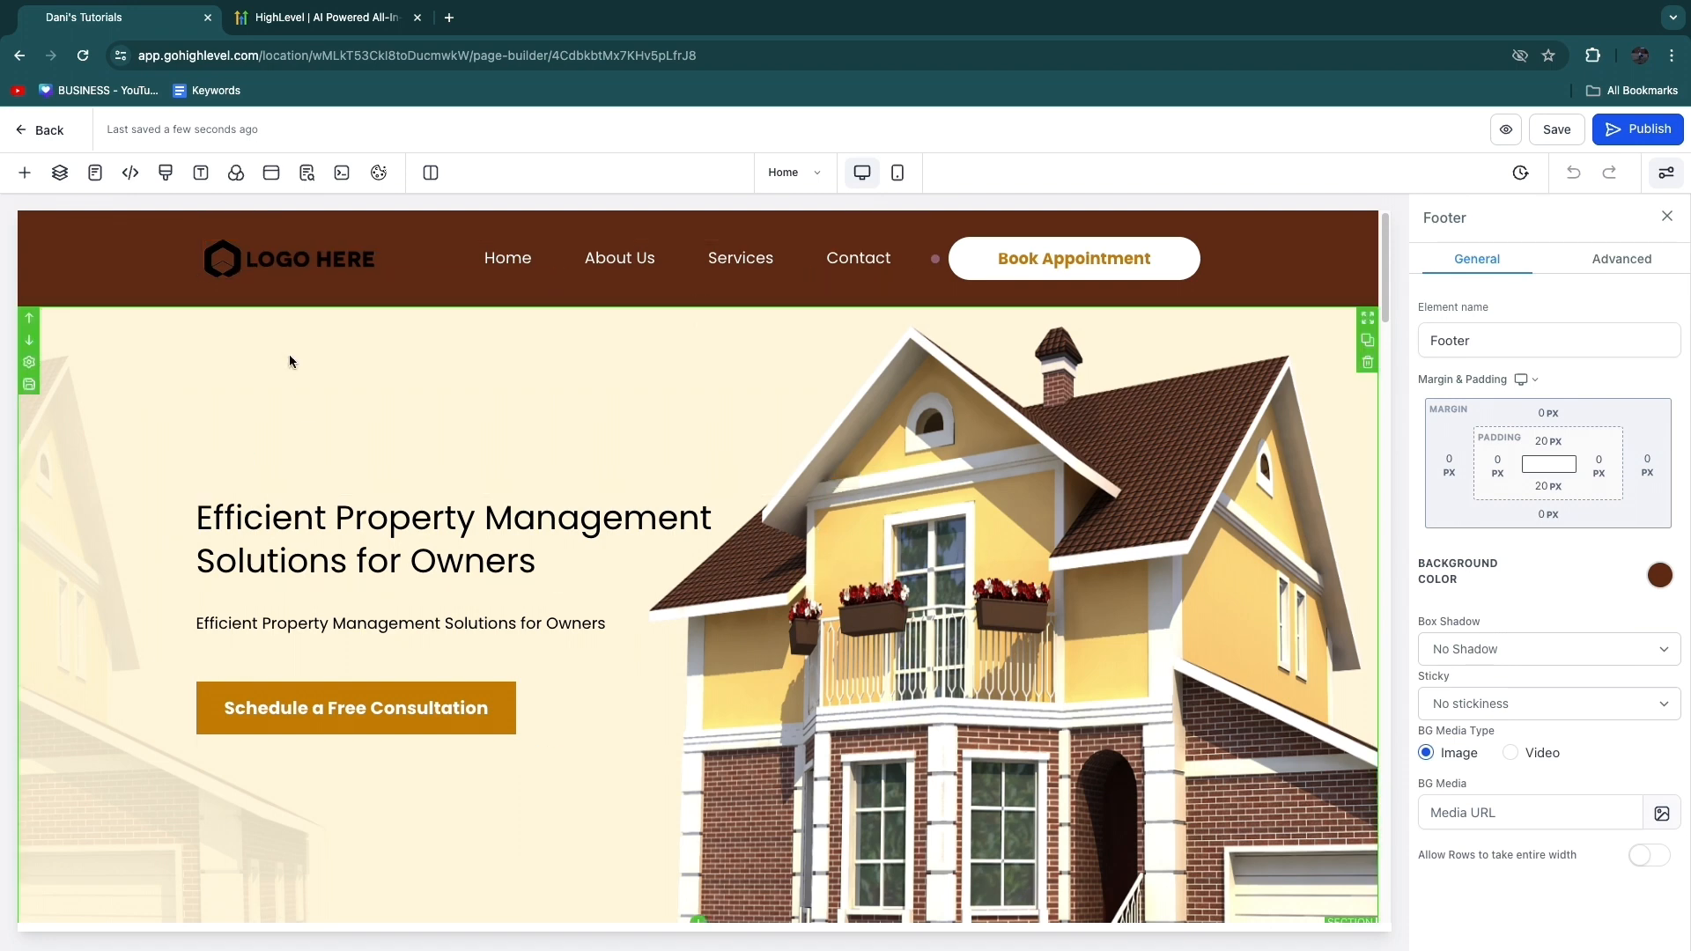
- Open the header navigation menu's settings and locate its Brand Logo Config options
{"action": "left_click", "coordinate": [260, 262]}
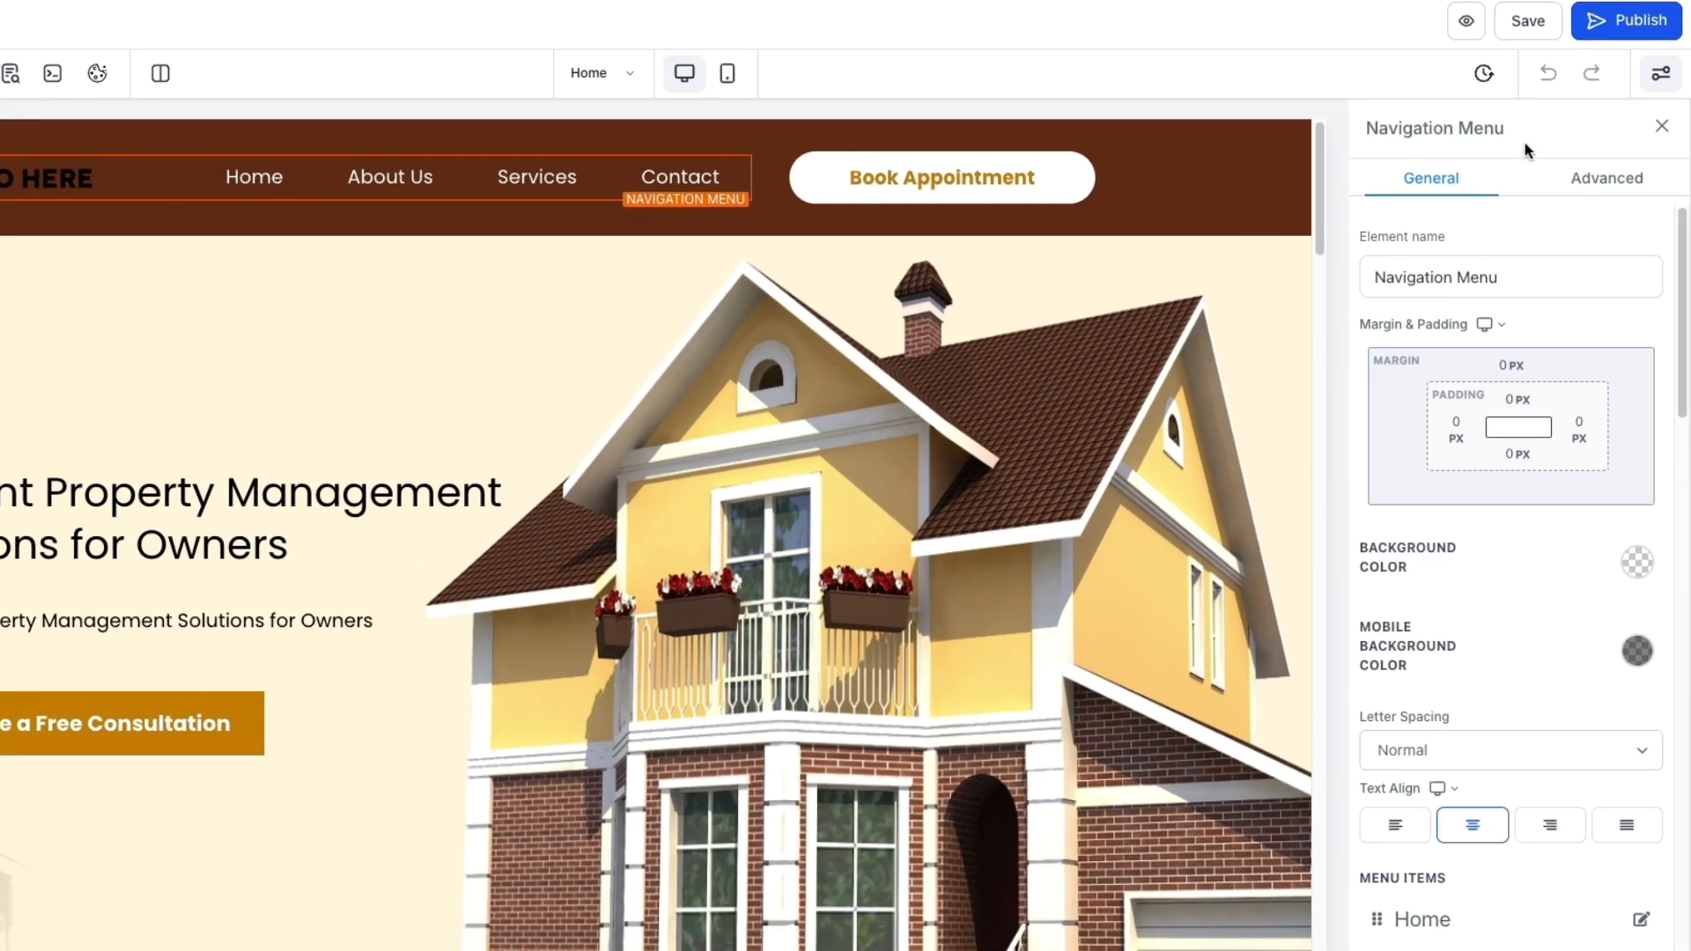
{"action": "scroll", "coordinate": [1477, 426], "scroll_direction": "down", "scroll_amount": 10}
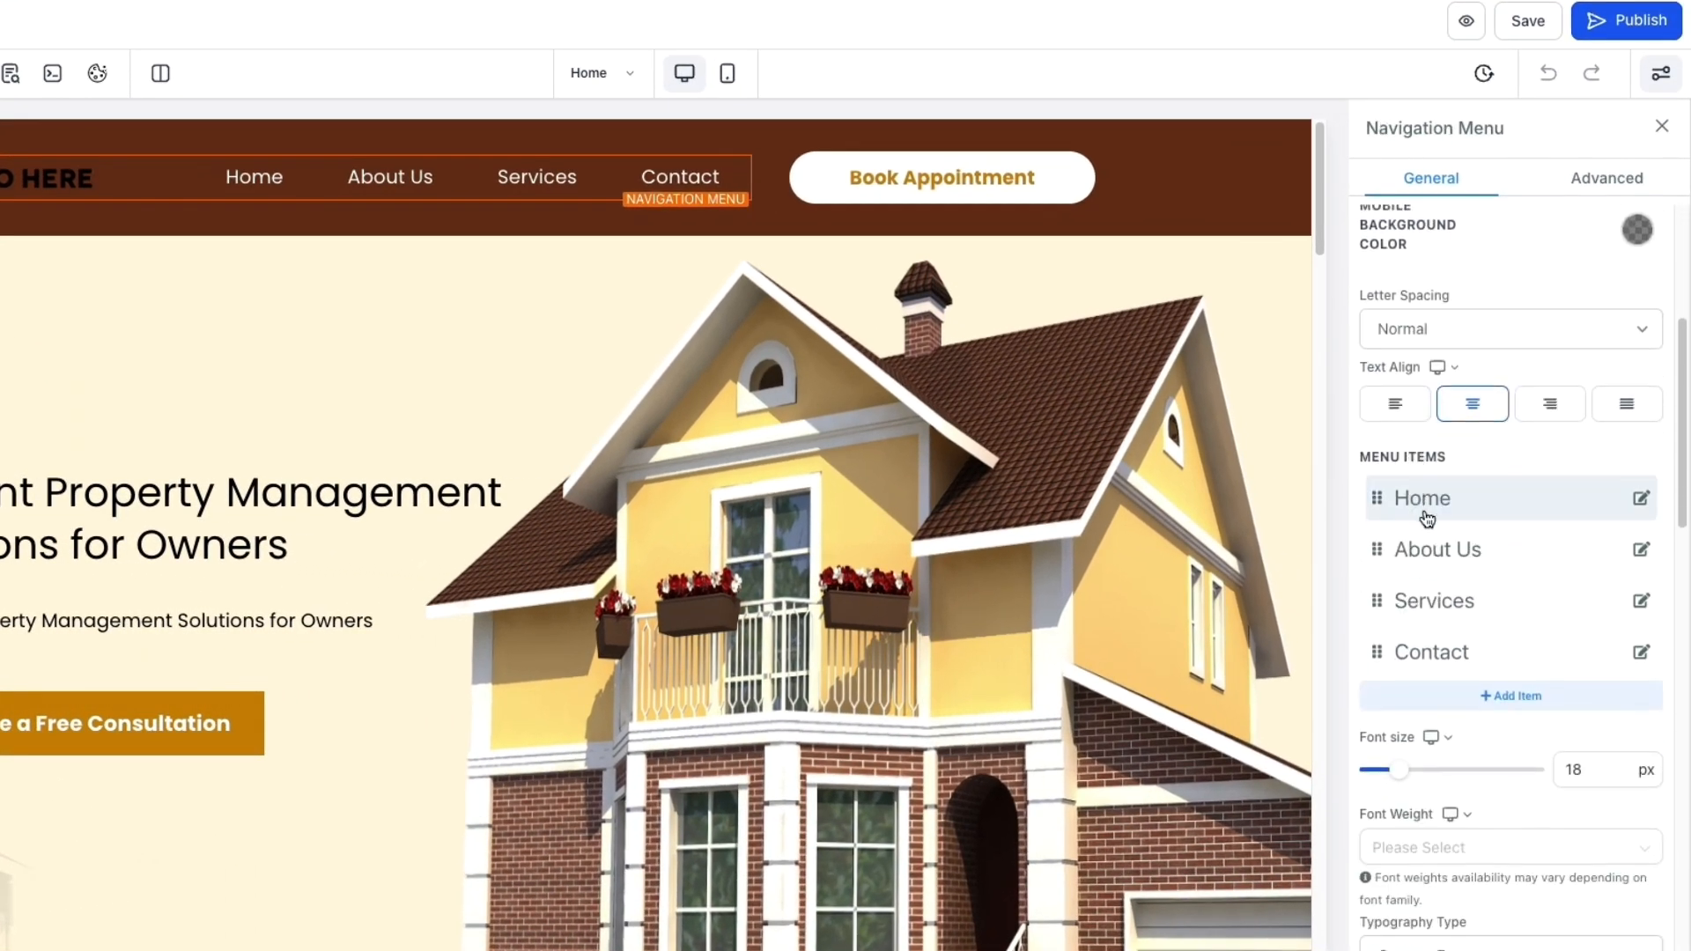
{"action": "scroll", "coordinate": [1427, 520], "scroll_direction": "down", "scroll_amount": 10}
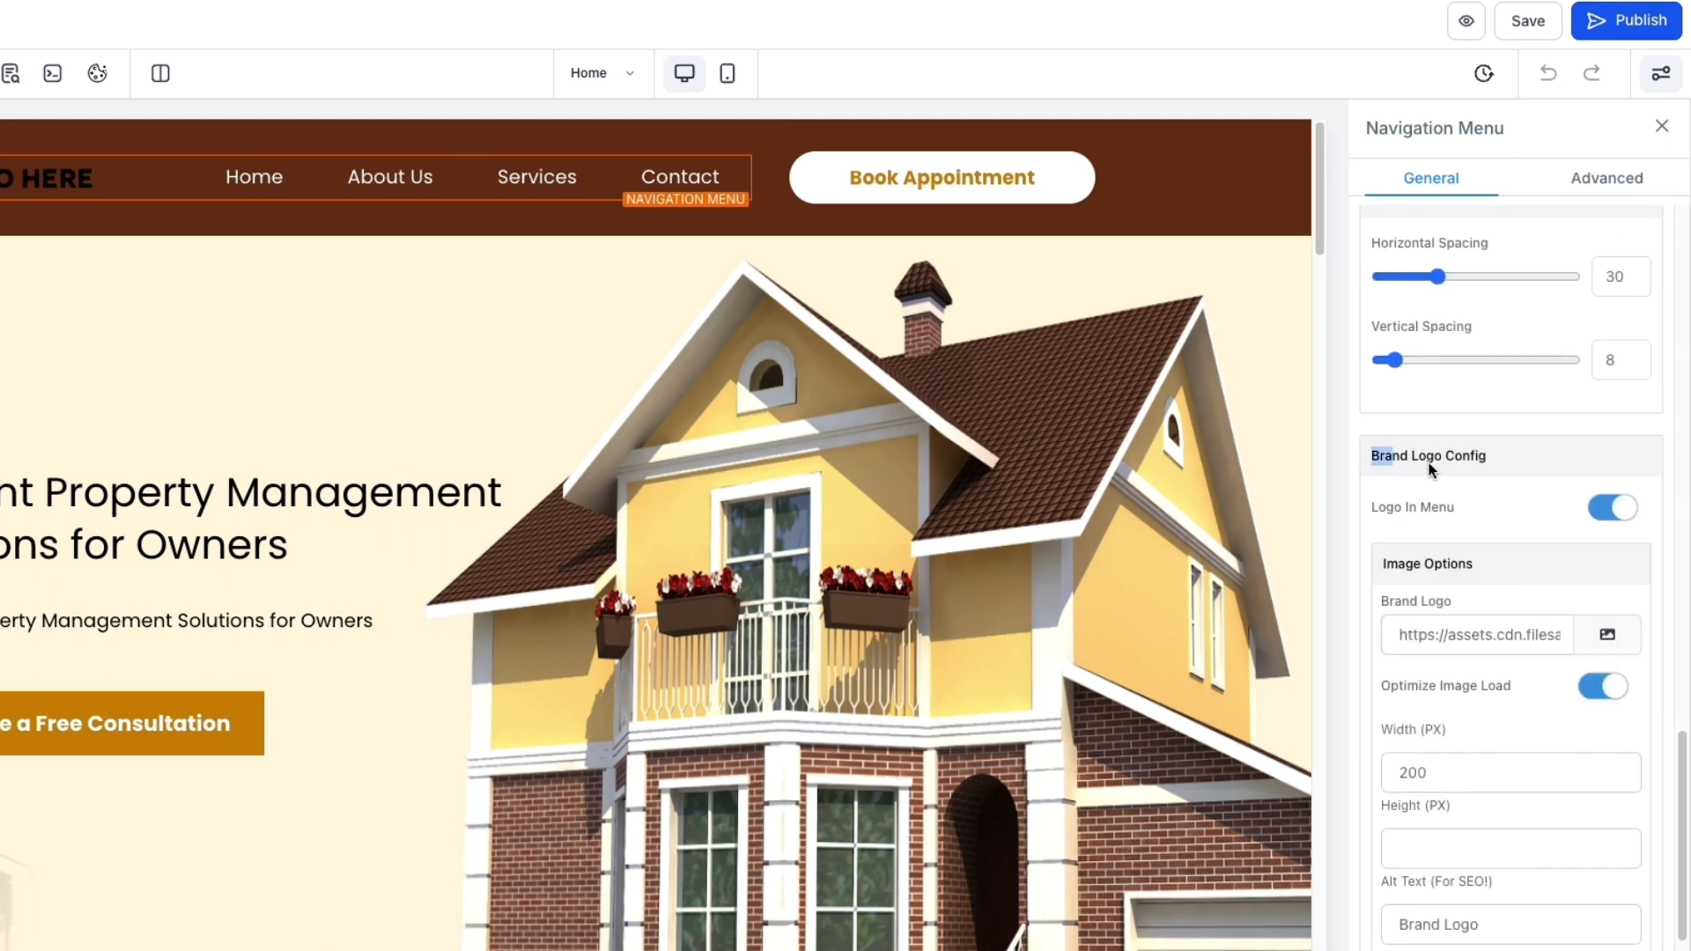
{"action": "left_click_drag", "start_coordinate": [1372, 457], "coordinate": [1492, 462]}
{"action": "scroll", "coordinate": [1476, 467], "scroll_direction": "down", "scroll_amount": 1}
{"action": "left_click", "coordinate": [1455, 463]}
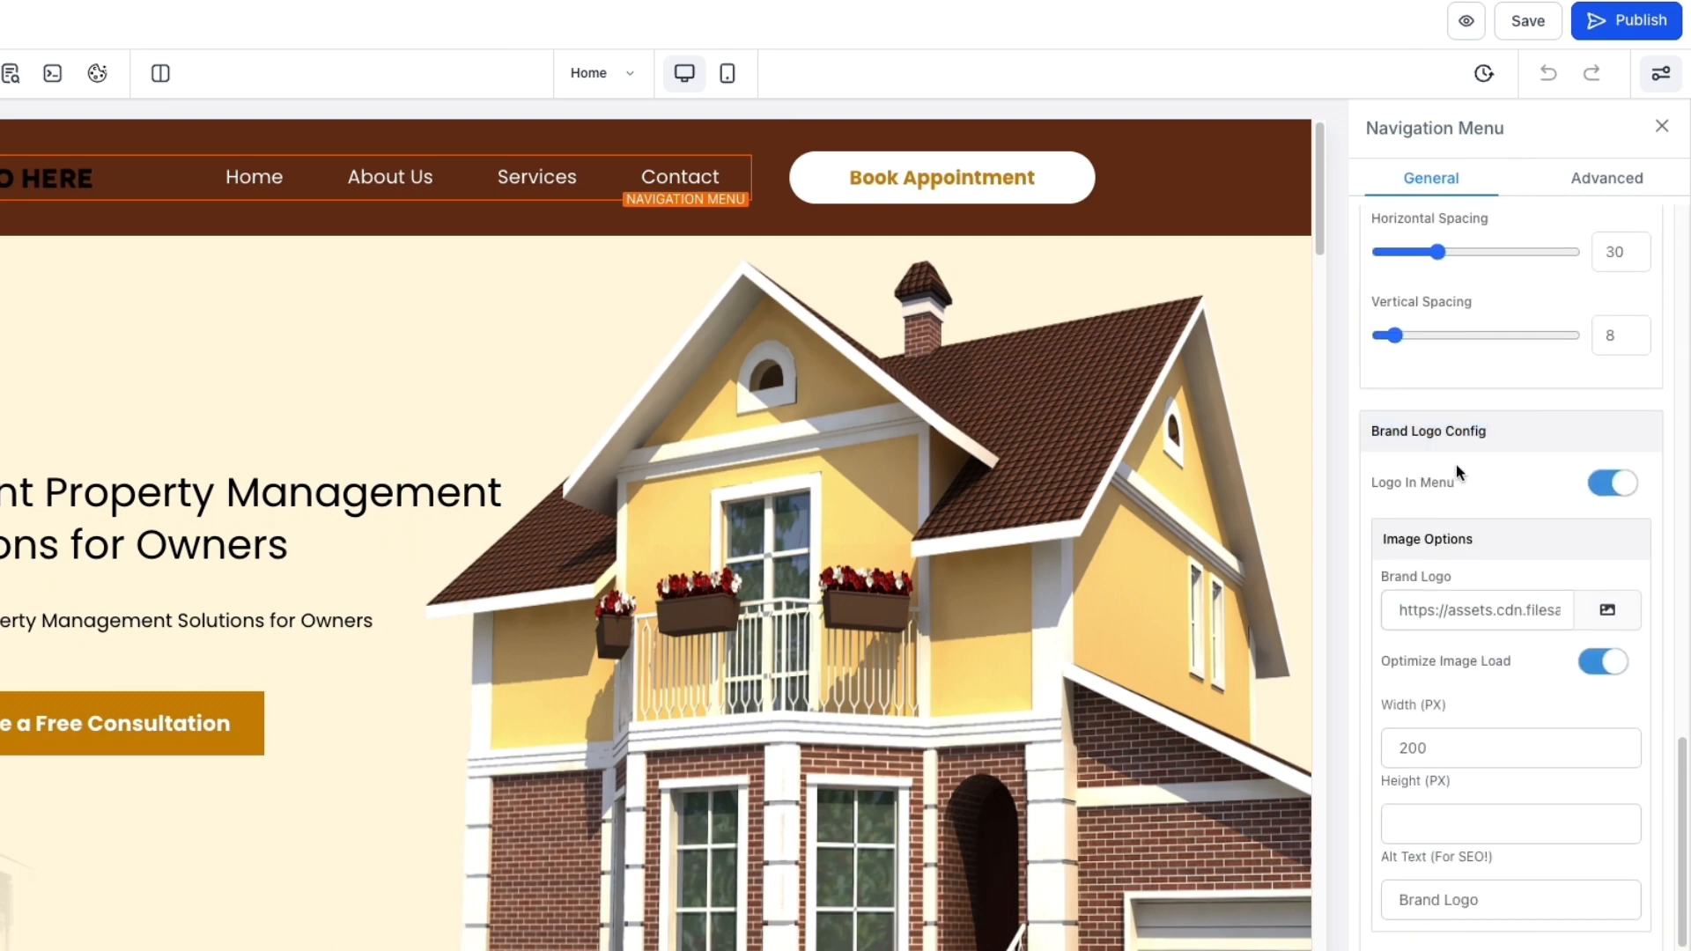
- Turn the logo in the navigation menu off and back on
{"action": "left_click", "coordinate": [1620, 484]}
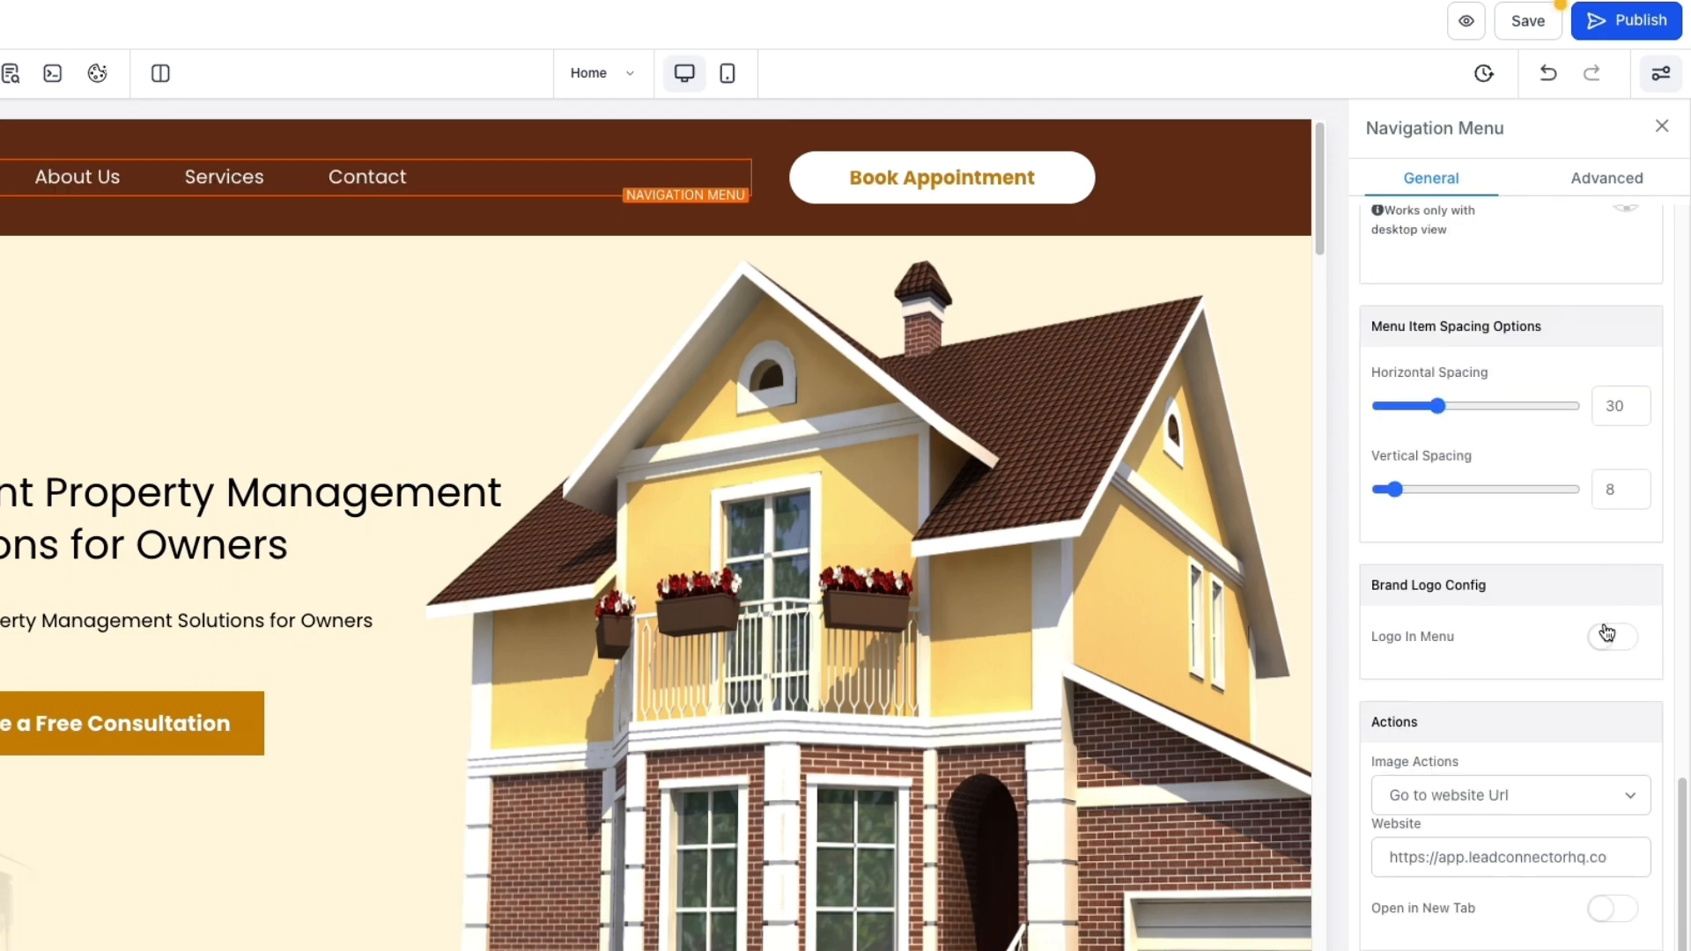
{"action": "left_click", "coordinate": [1610, 637]}
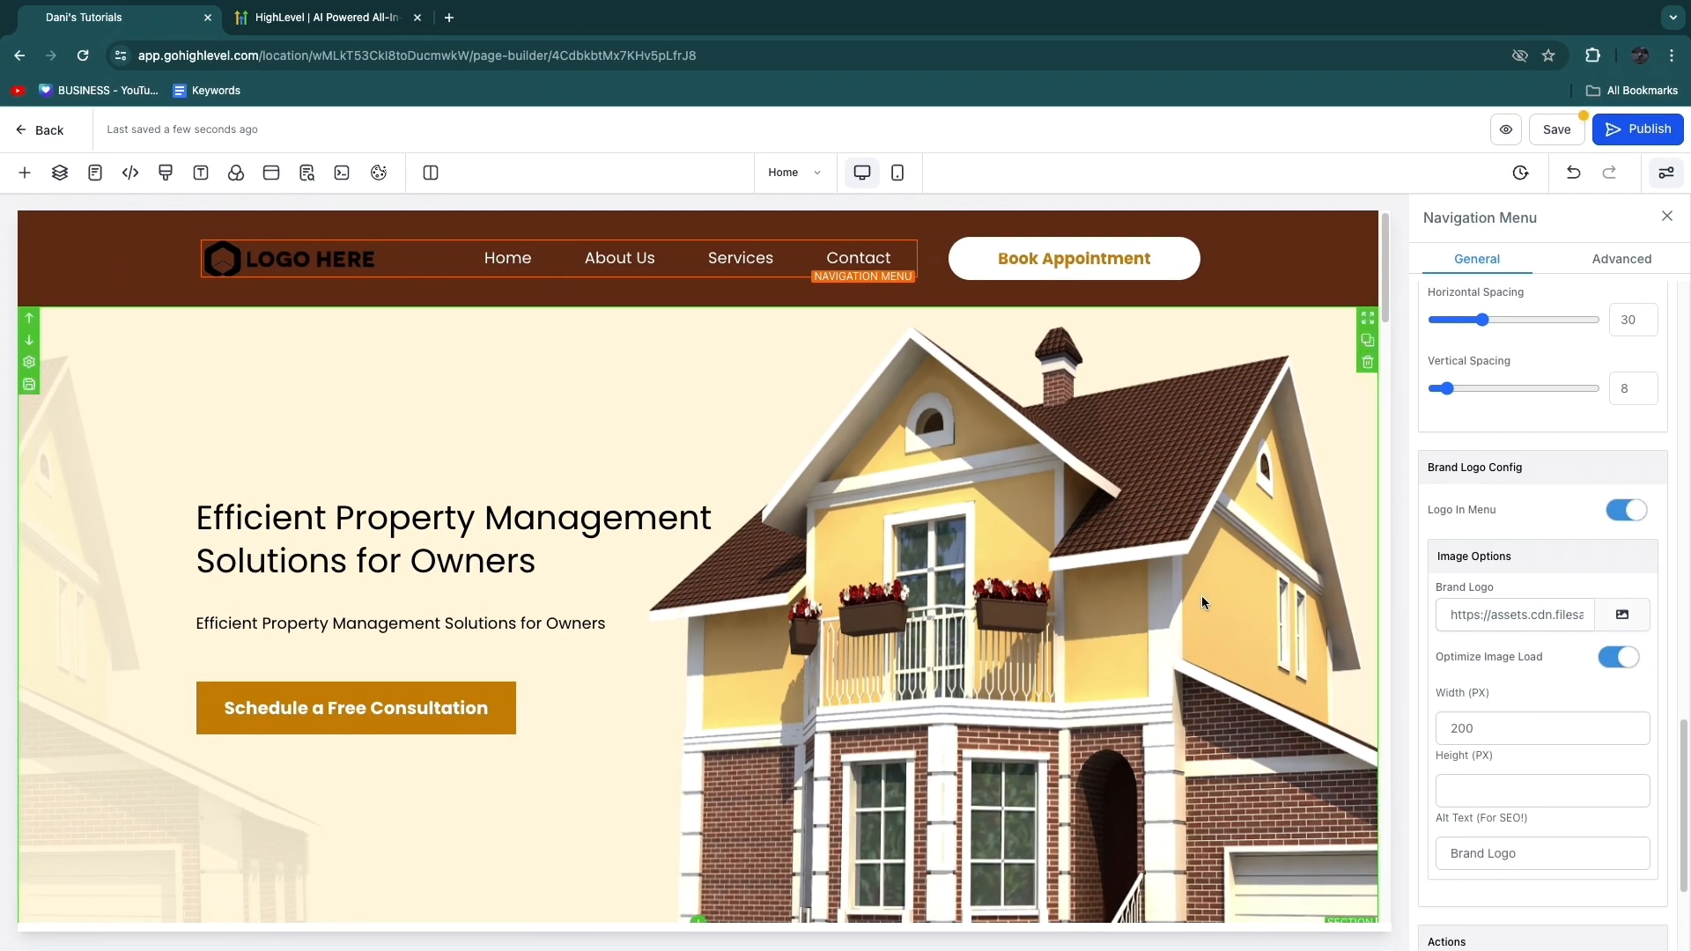
- Upload BUSINESS - 2024-05-15T212740.175.png from Downloads to the media library and use it as the navigation menu's brand logo
{"action": "left_click", "coordinate": [1621, 616]}
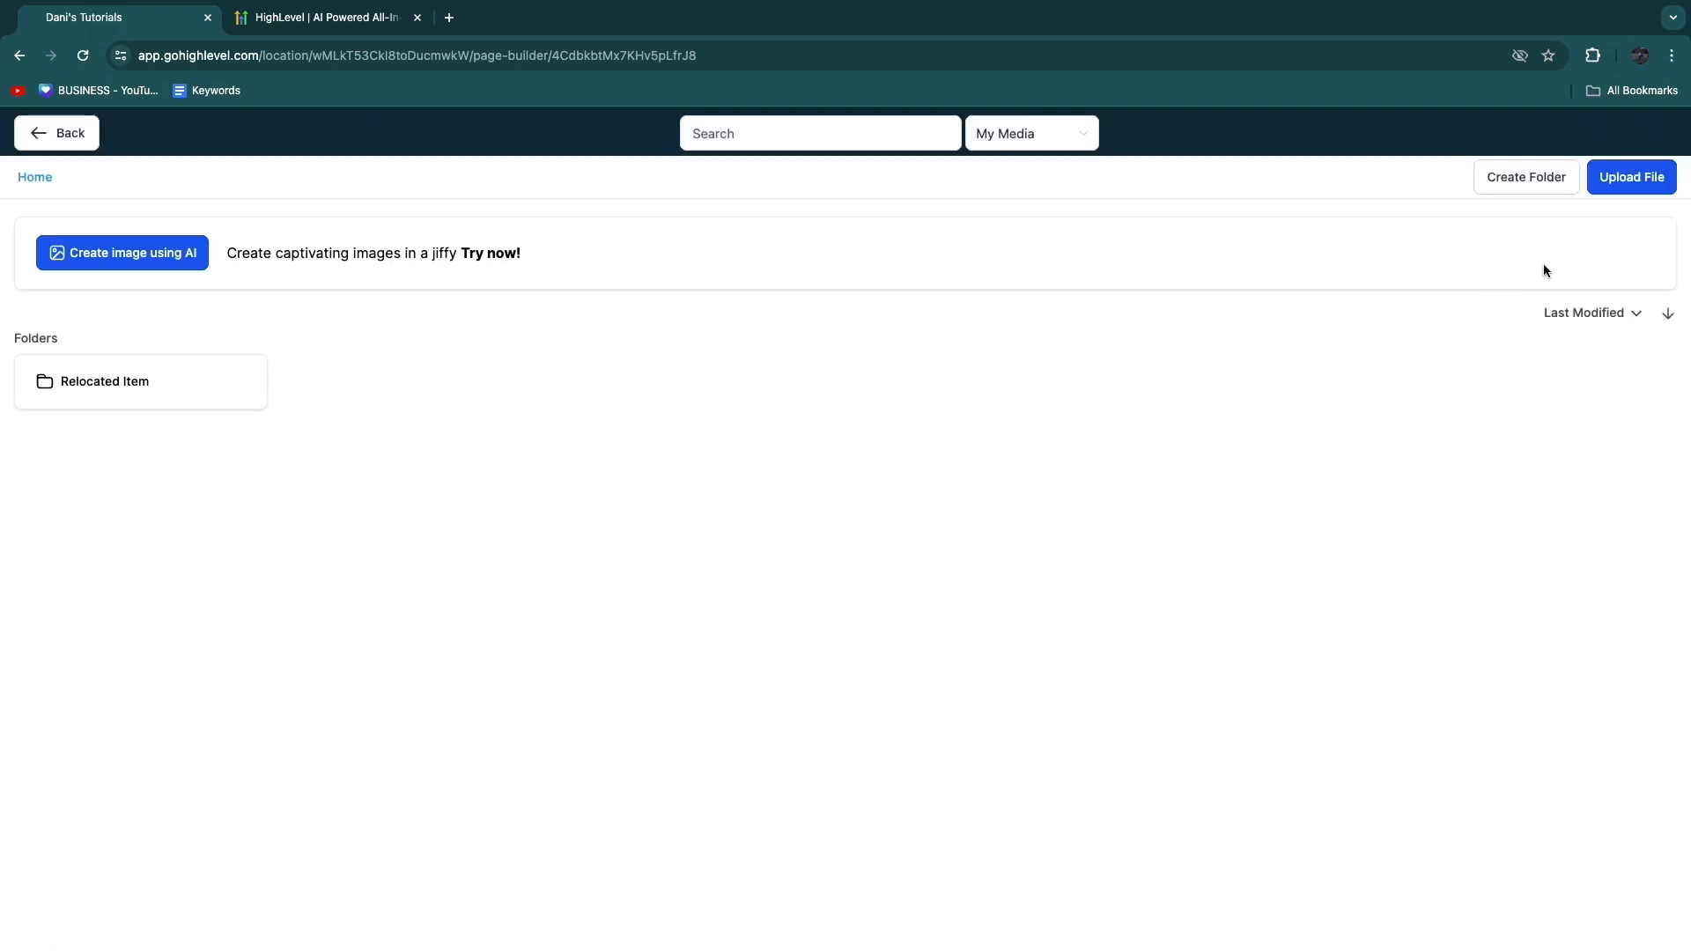
{"action": "left_click", "coordinate": [1625, 180]}
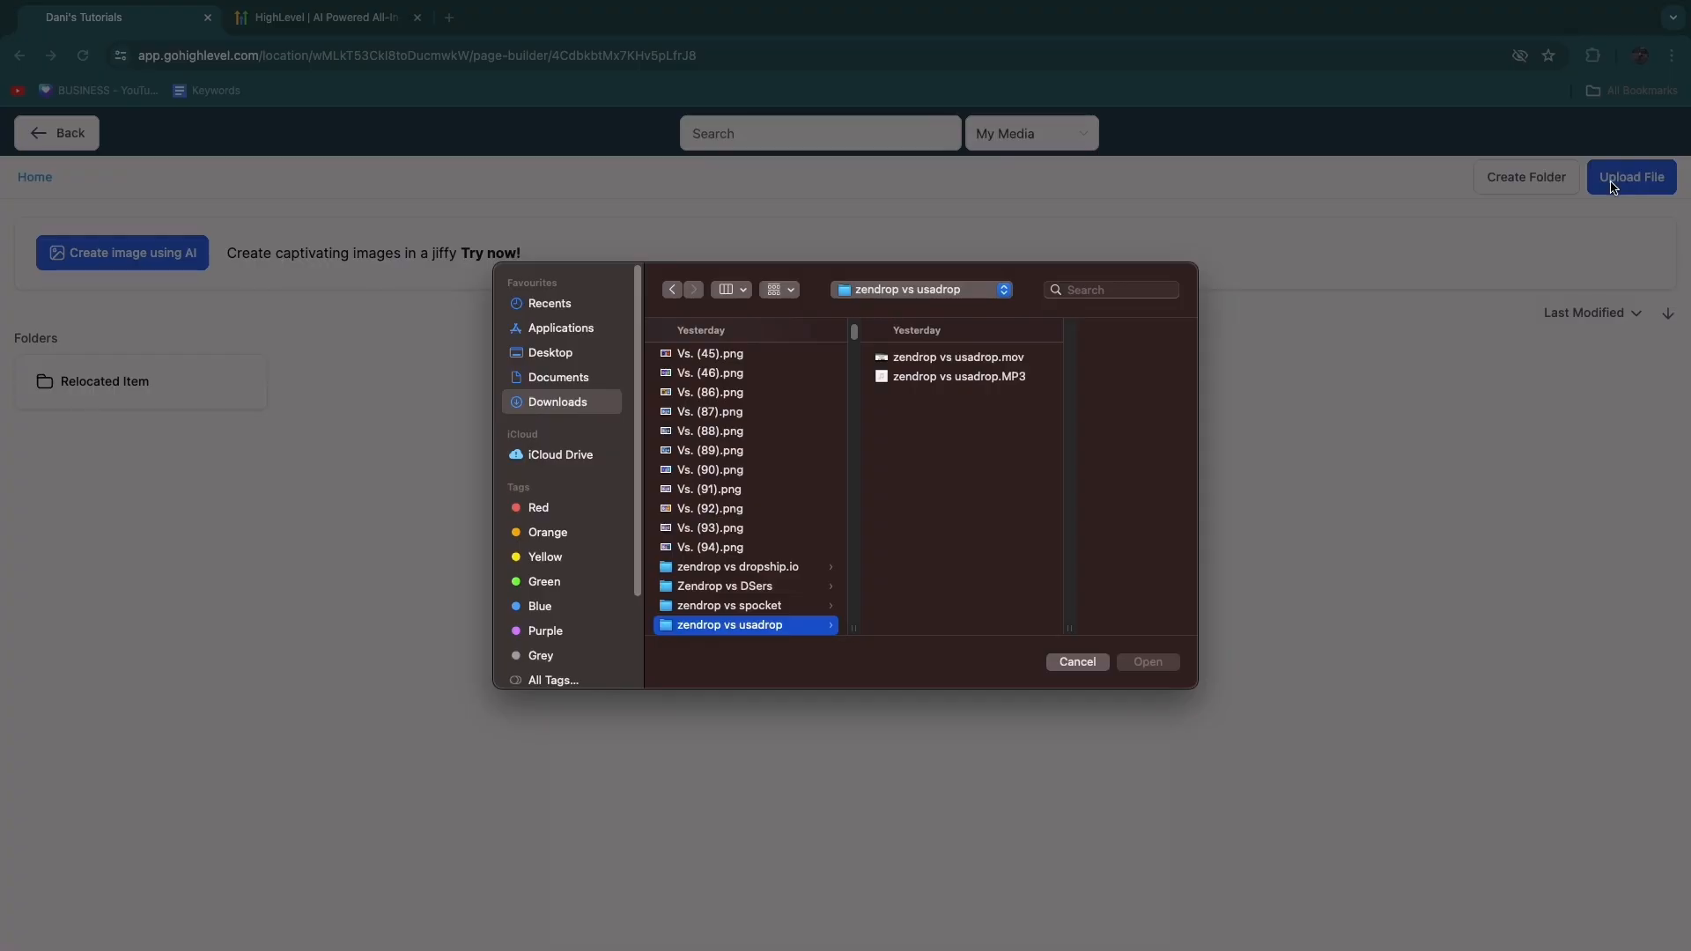
{"action": "scroll", "coordinate": [705, 427], "scroll_direction": "up", "scroll_amount": 10}
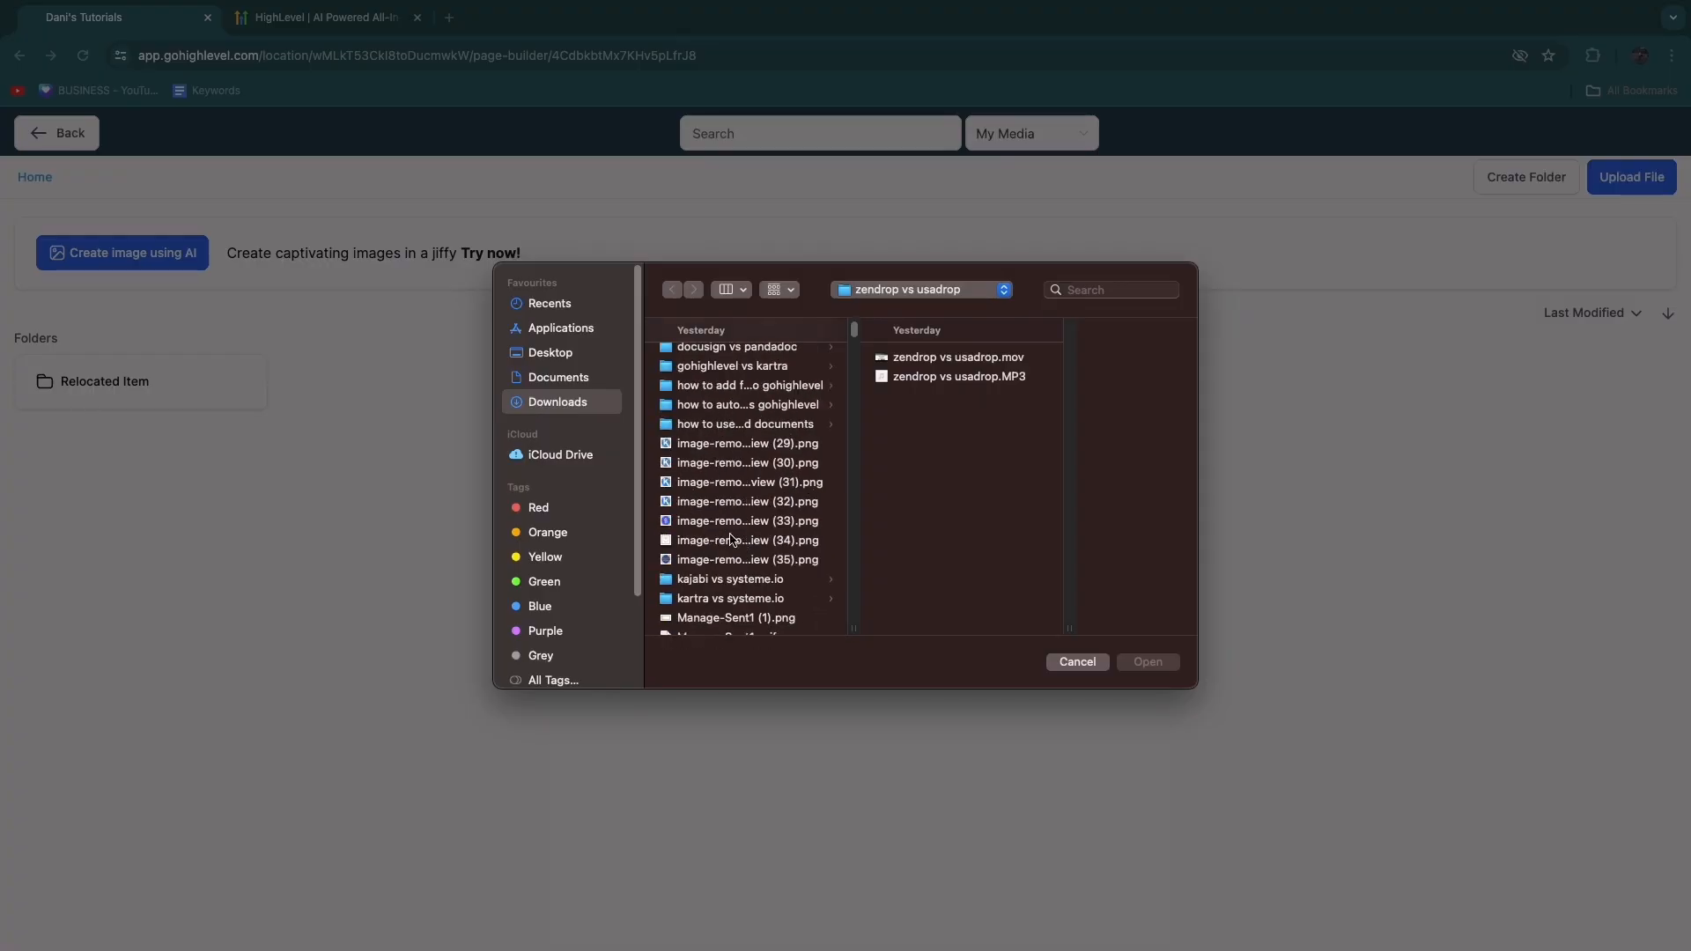
{"action": "scroll", "coordinate": [673, 542], "scroll_direction": "up", "scroll_amount": 5}
{"action": "left_click", "coordinate": [731, 476]}
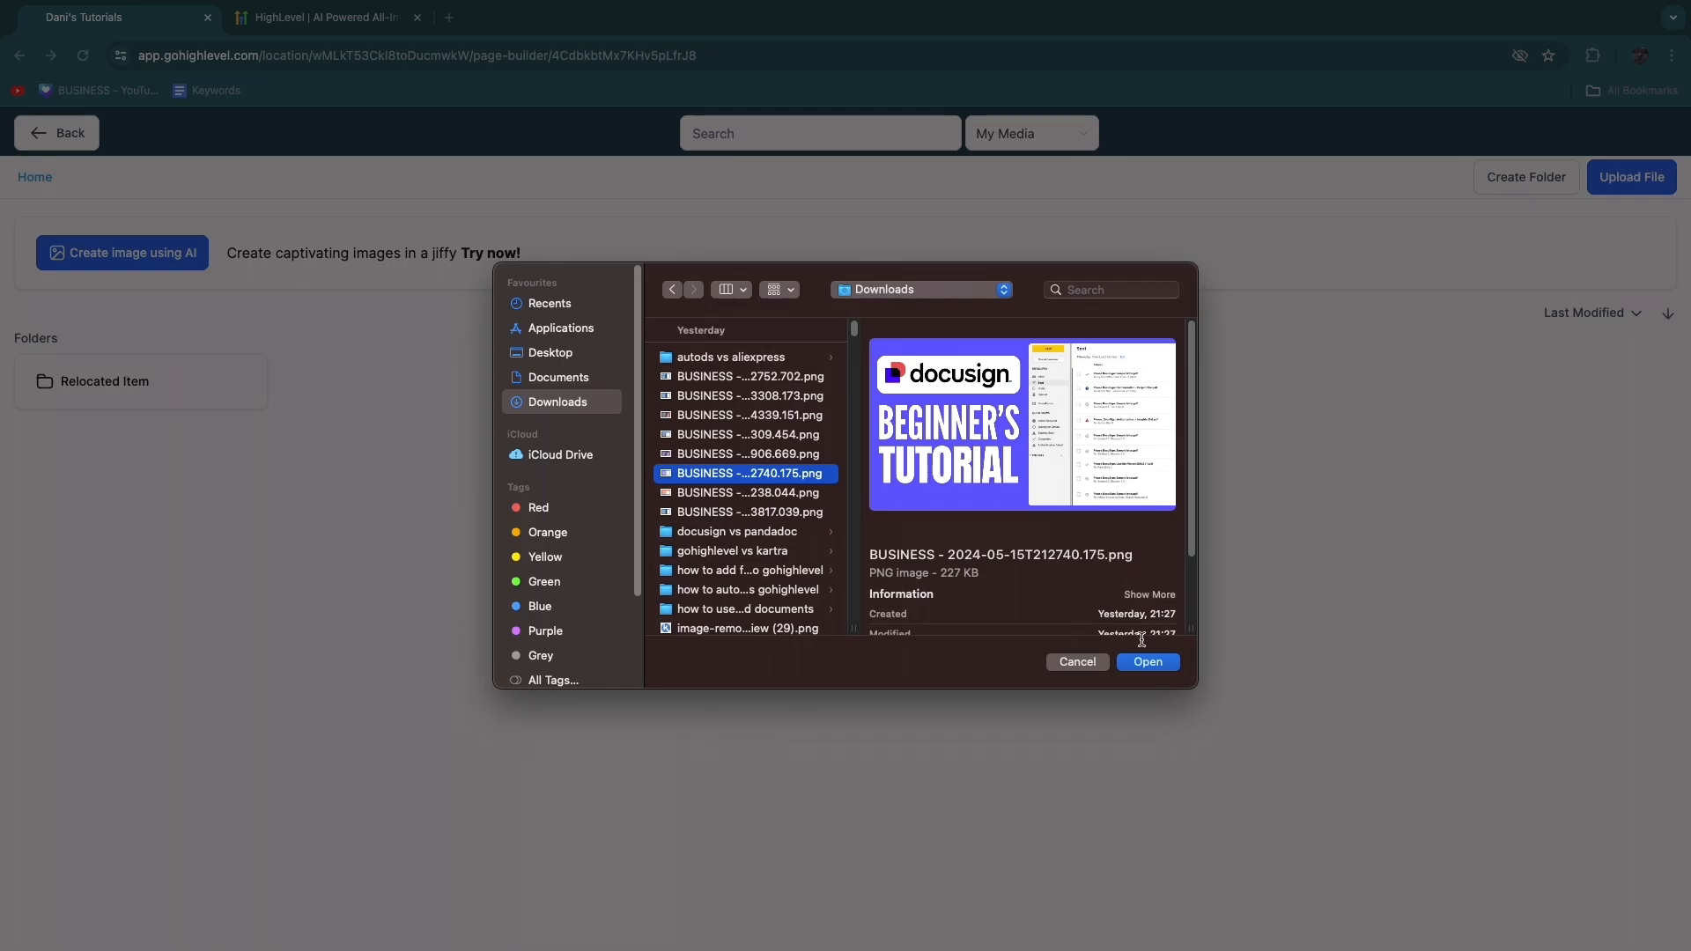
{"action": "left_click", "coordinate": [1156, 666]}
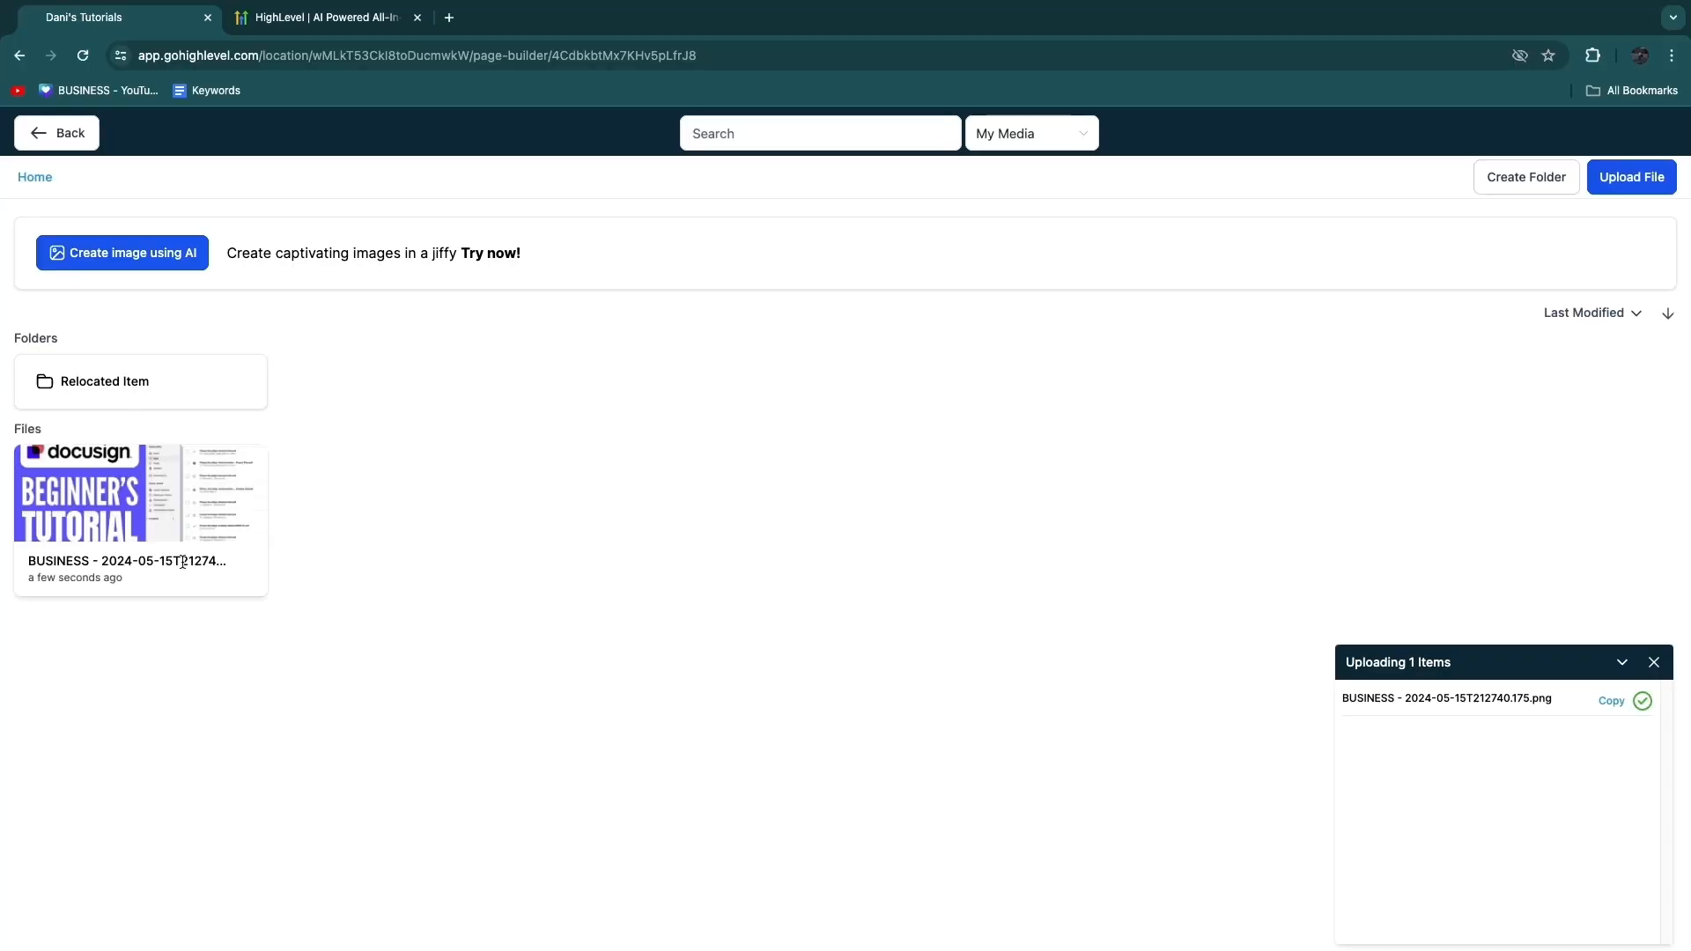
{"action": "left_click", "coordinate": [120, 492]}
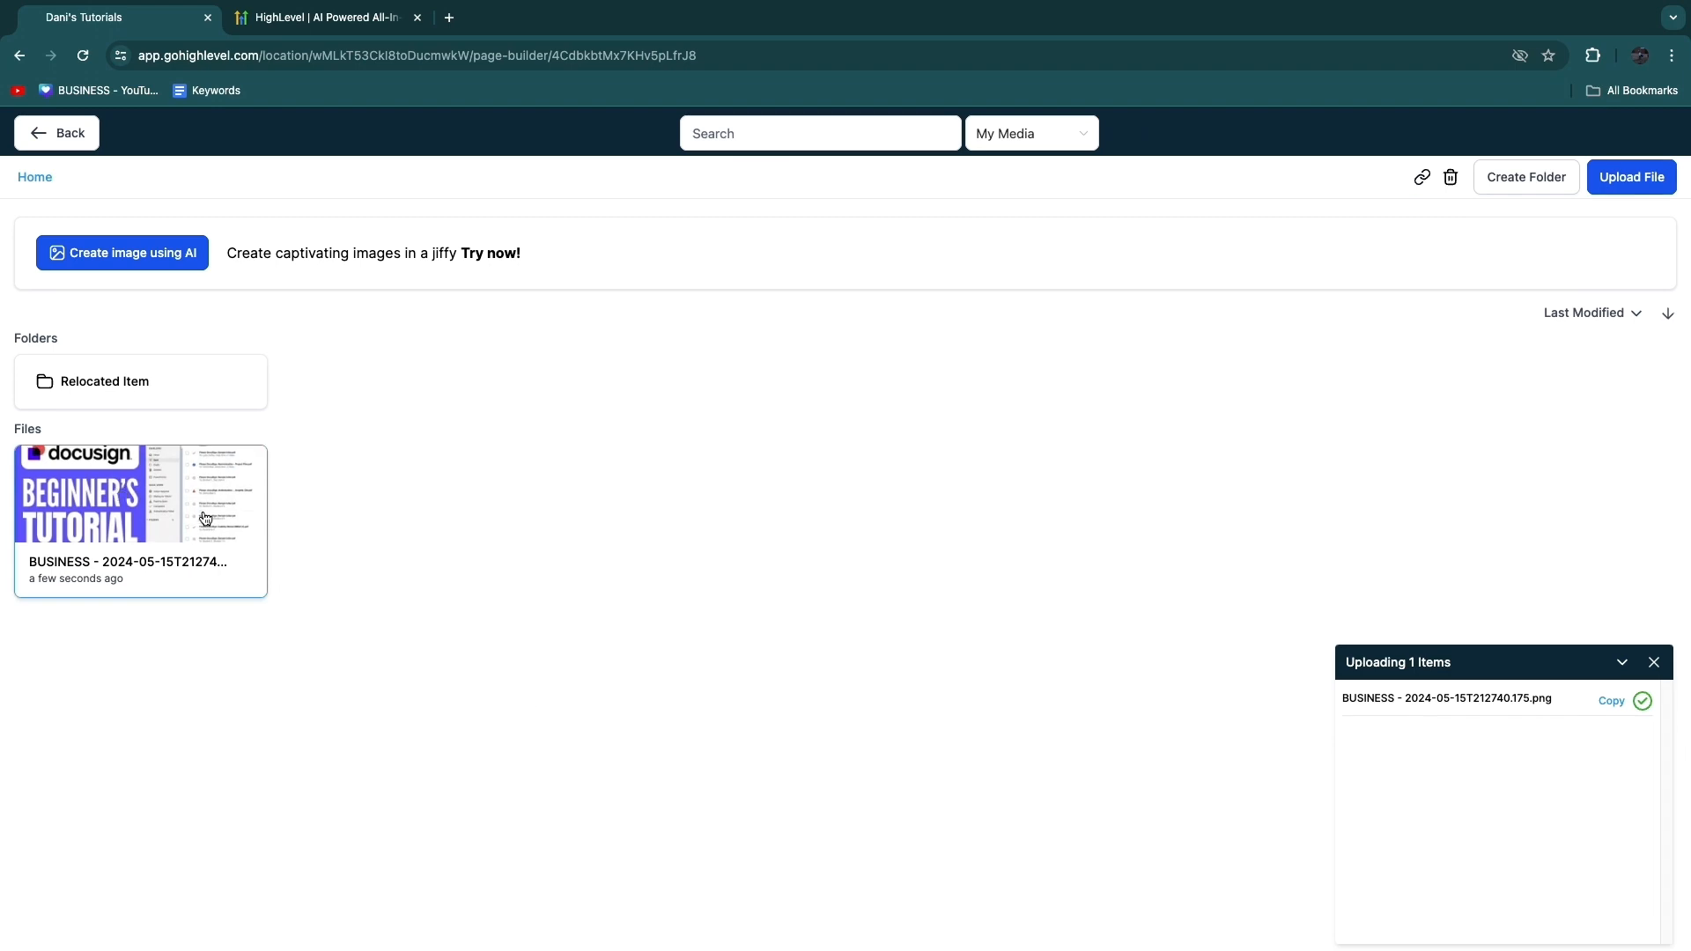
{"action": "double_click", "coordinate": [163, 503]}
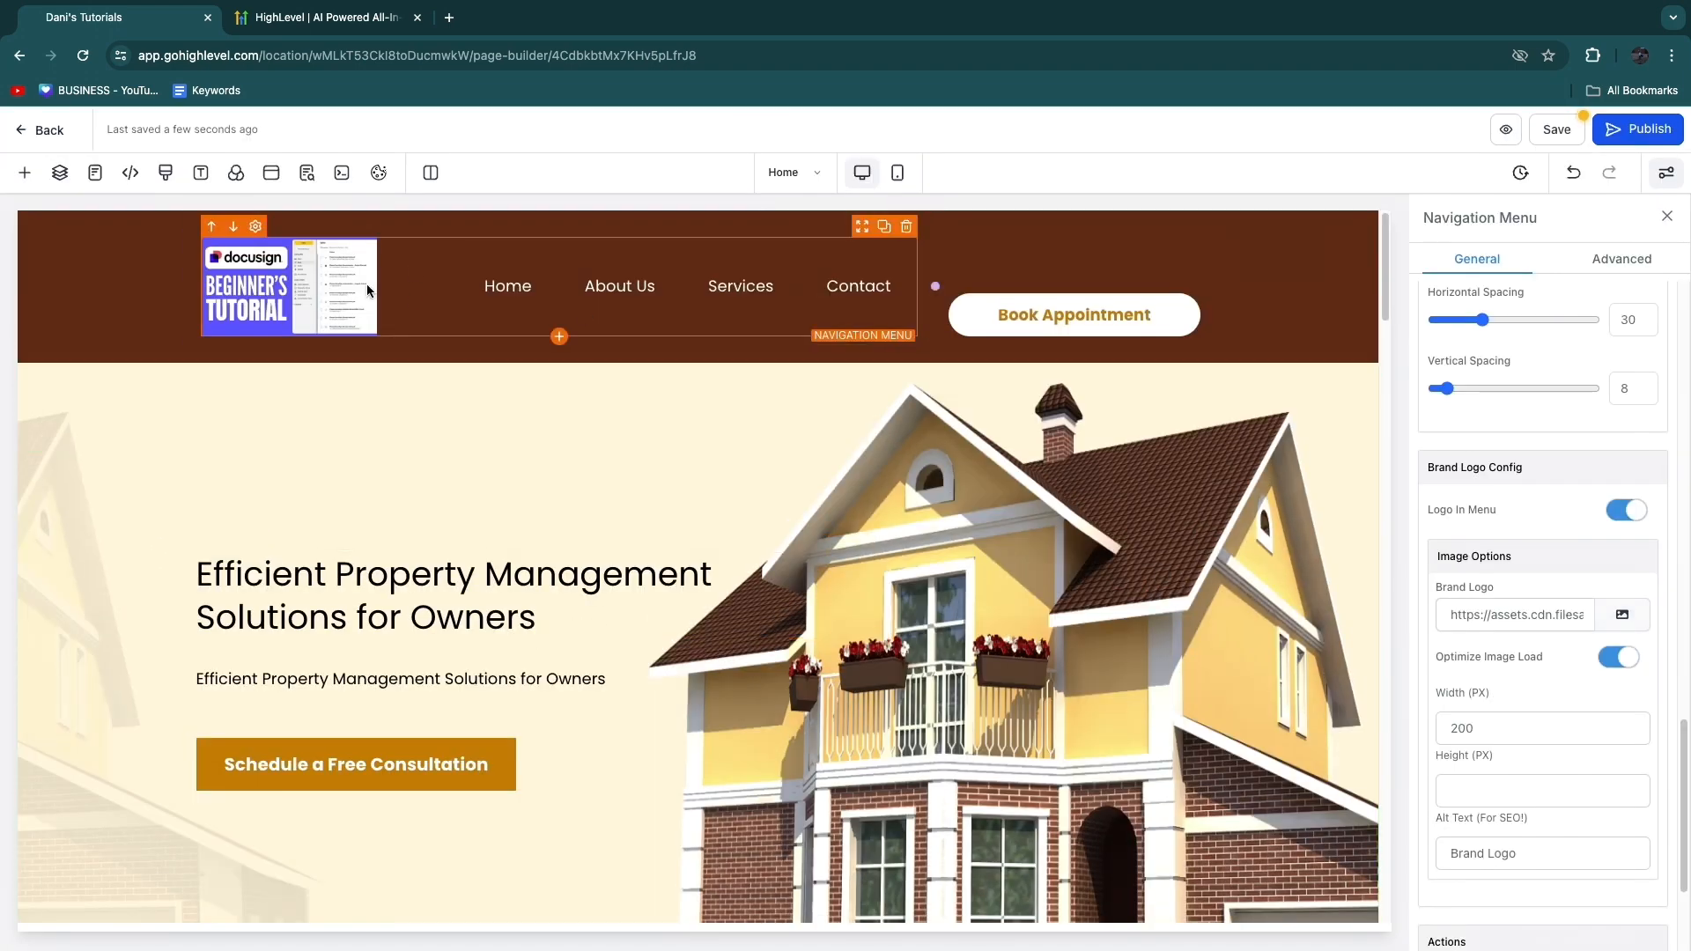
- Delete the About Us item from the navigation menu
{"action": "left_click", "coordinate": [282, 279]}
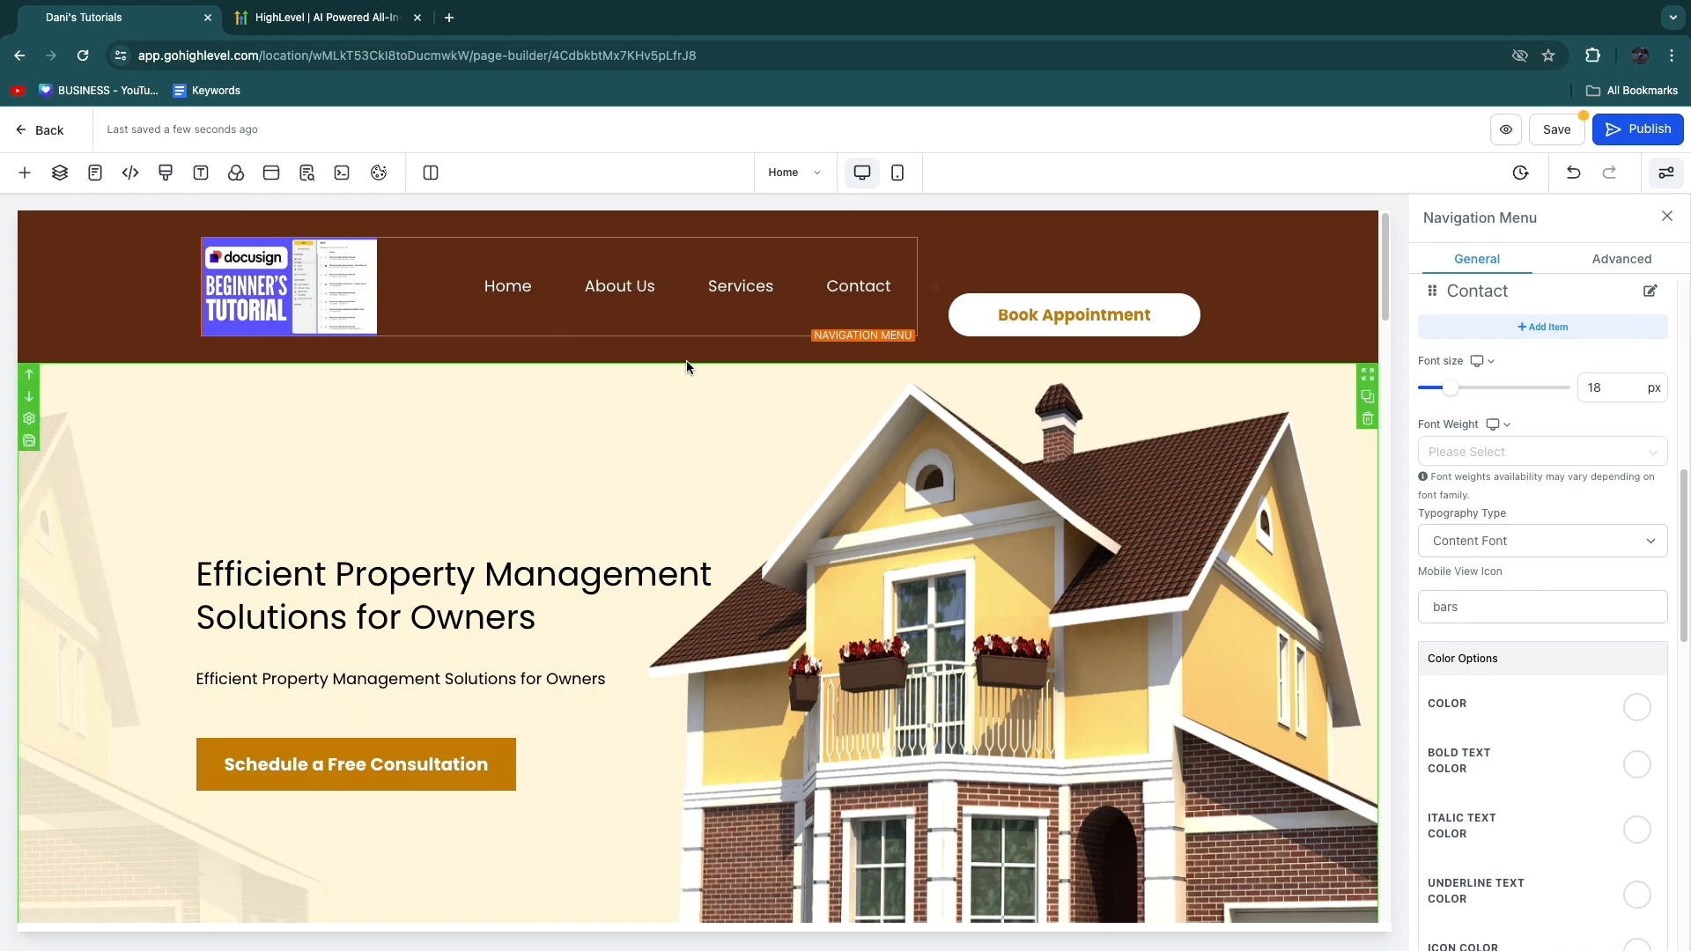
{"action": "scroll", "coordinate": [1498, 440], "scroll_direction": "up", "scroll_amount": 6}
{"action": "scroll", "coordinate": [1425, 402], "scroll_direction": "down", "scroll_amount": 3}
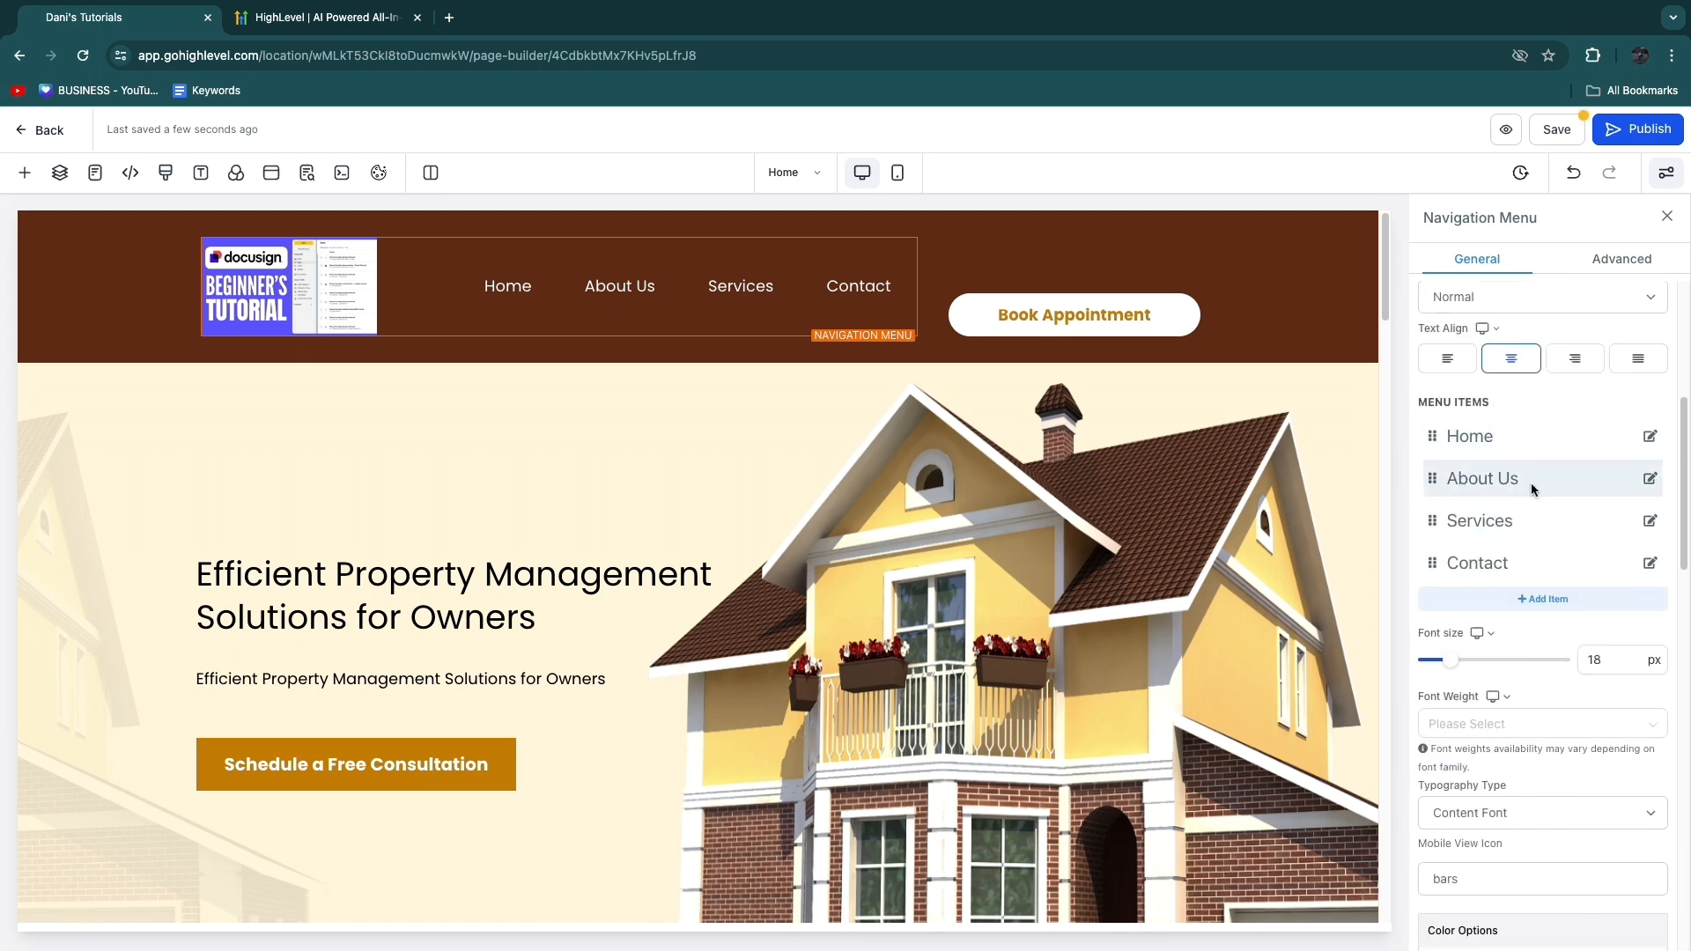
{"action": "left_click", "coordinate": [1648, 481]}
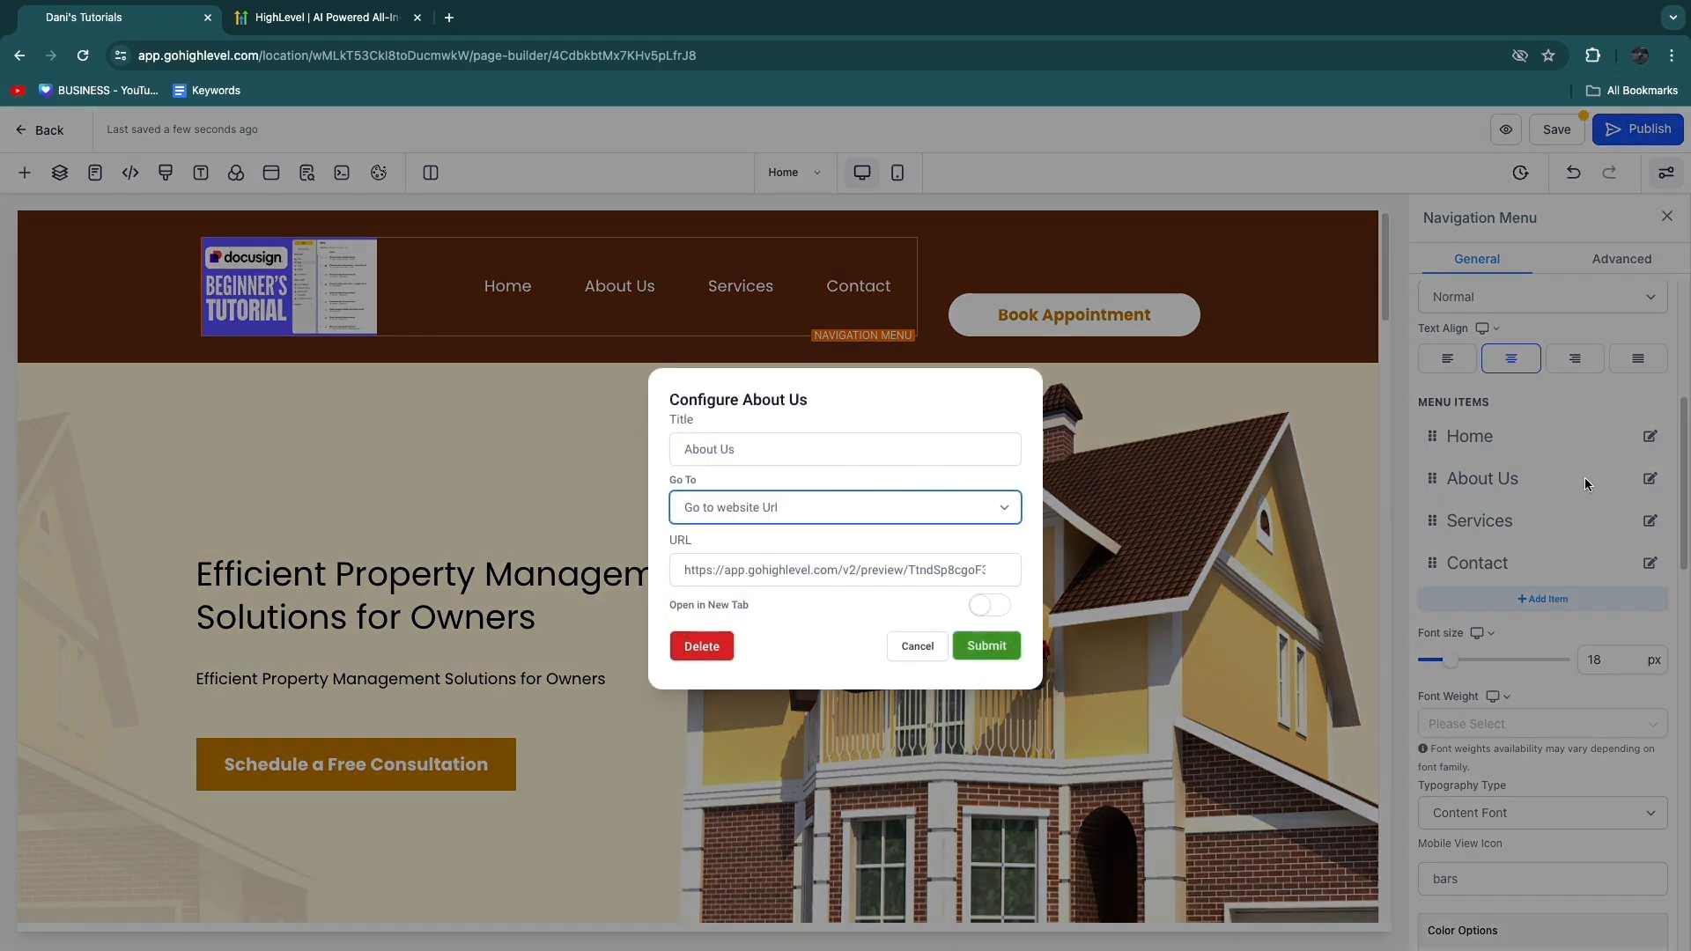
{"action": "left_click", "coordinate": [705, 648]}
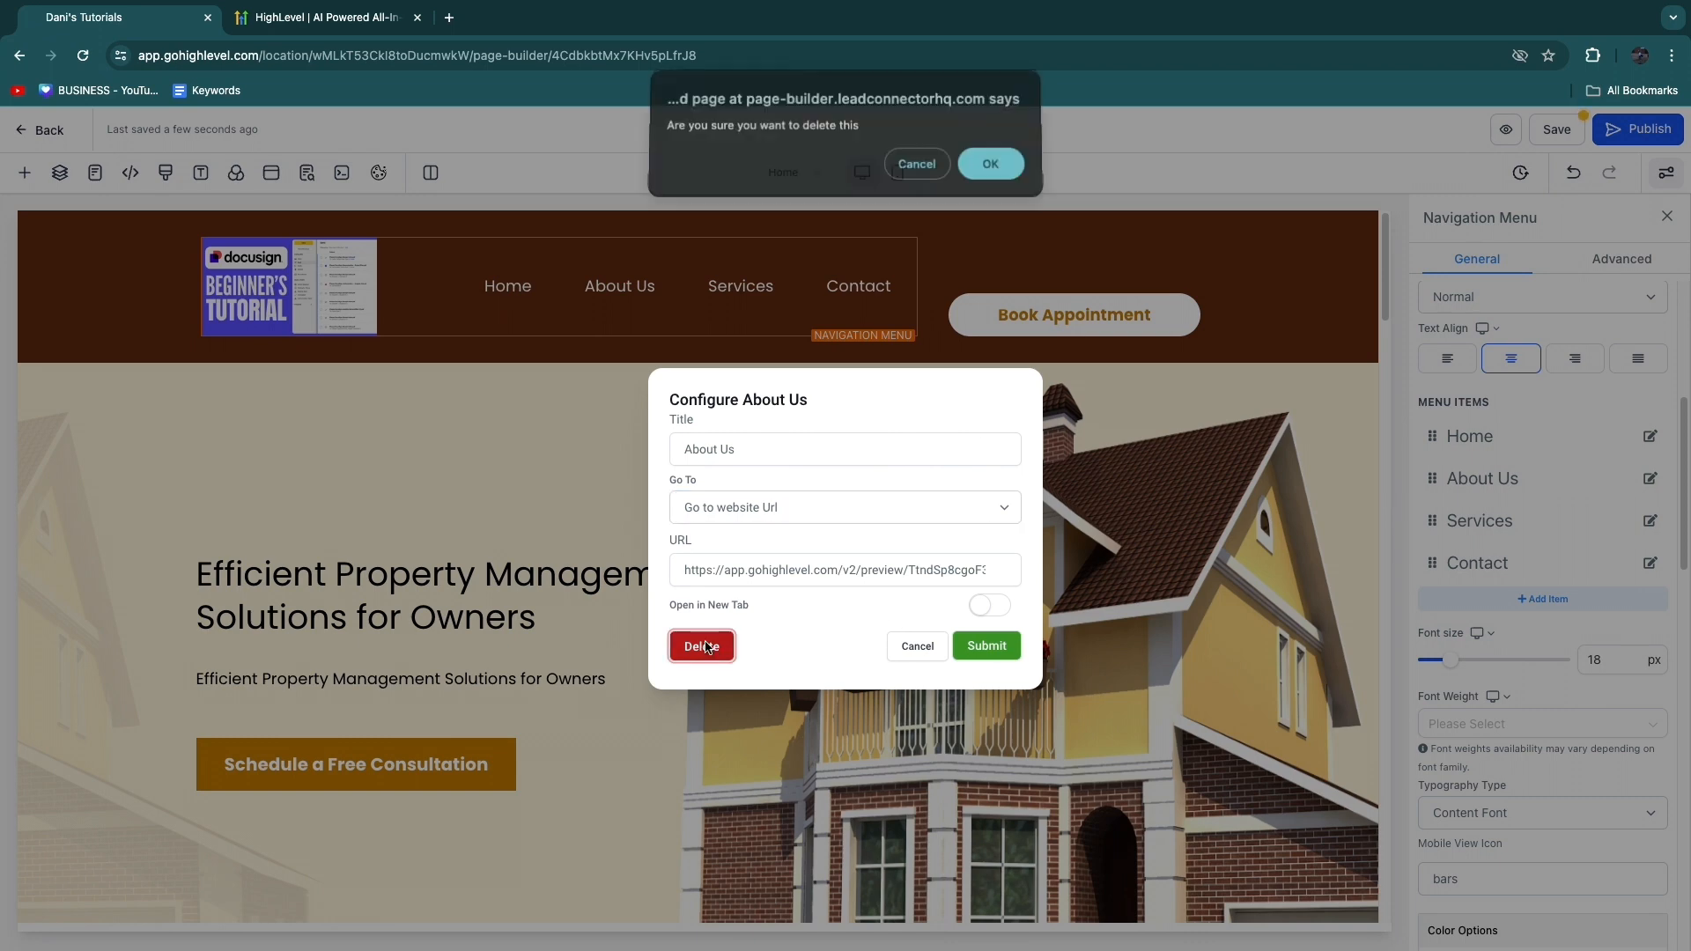
{"action": "left_click", "coordinate": [990, 169]}
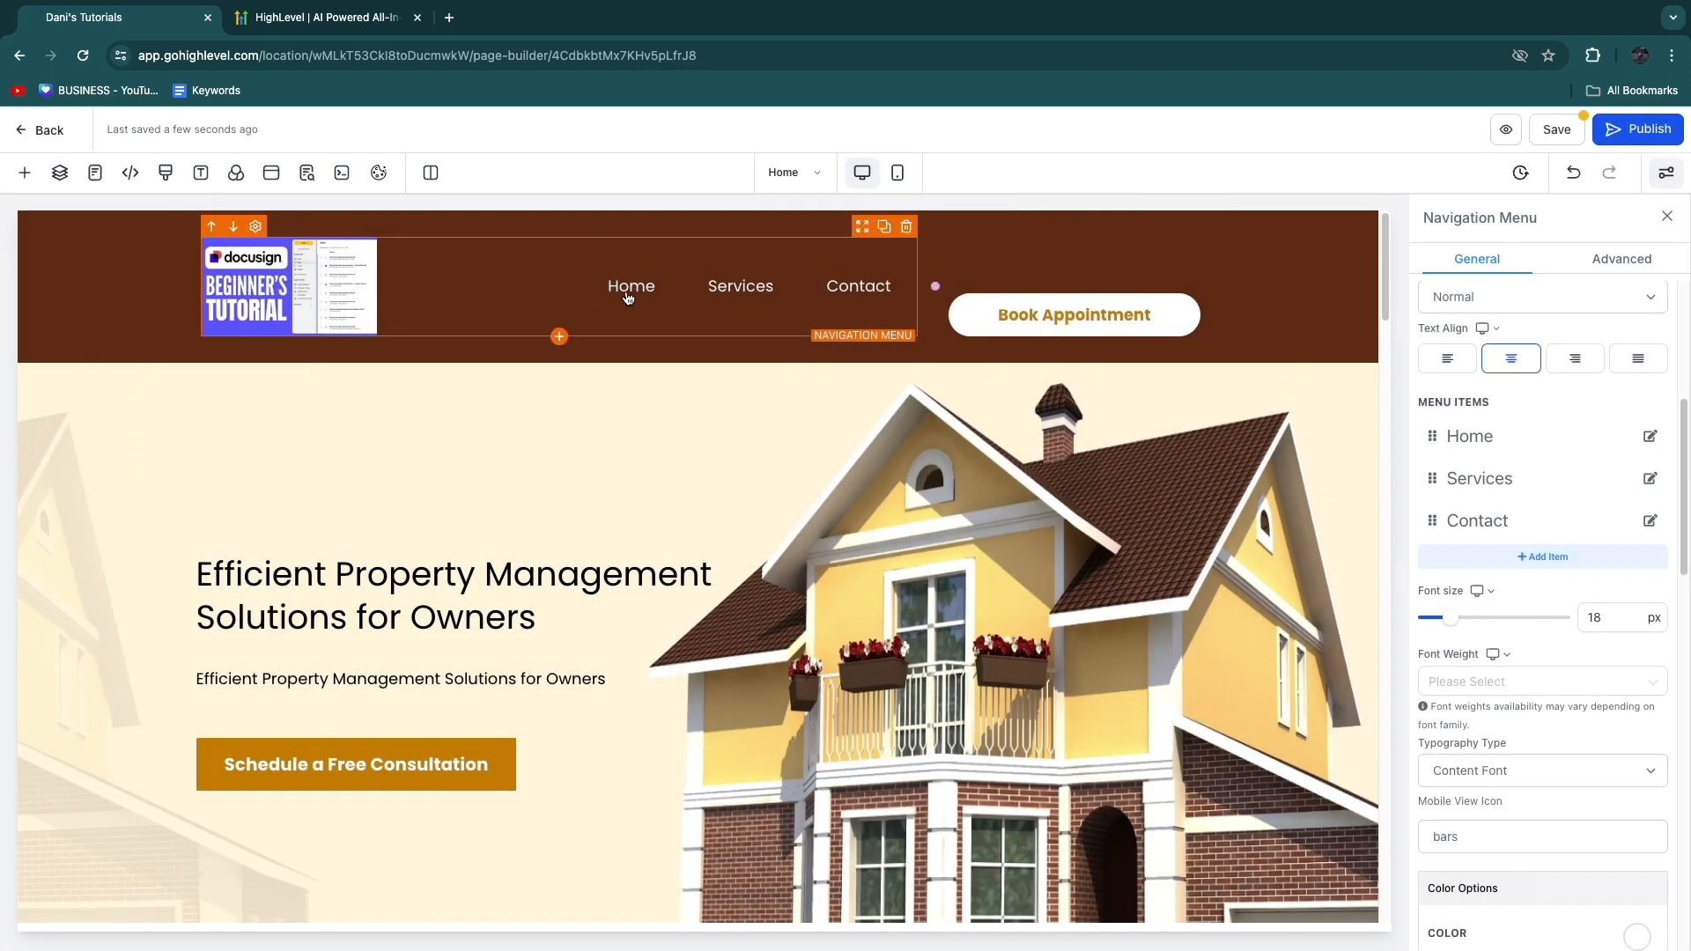
- Add a new item to the navigation menu, check its Go To options and leave its configuration without changes
{"action": "left_click", "coordinate": [1493, 558]}
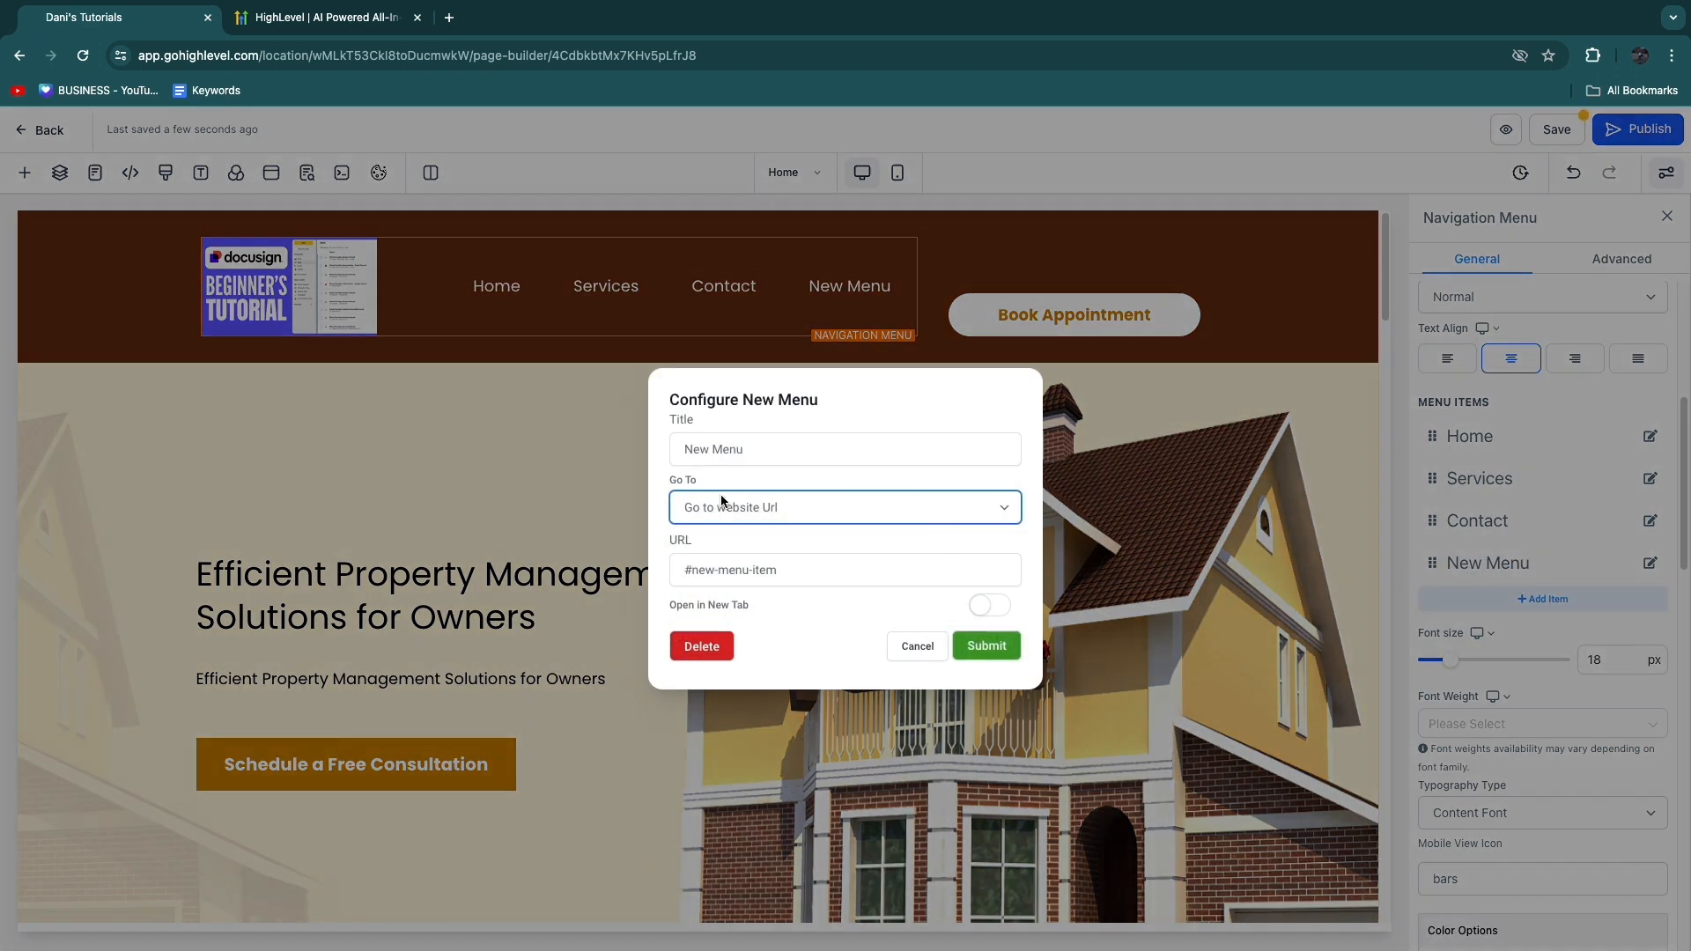
{"action": "left_click", "coordinate": [778, 450]}
{"action": "left_click_drag", "start_coordinate": [778, 451], "coordinate": [667, 454]}
{"action": "left_click", "coordinate": [796, 438]}
{"action": "left_click", "coordinate": [738, 509]}
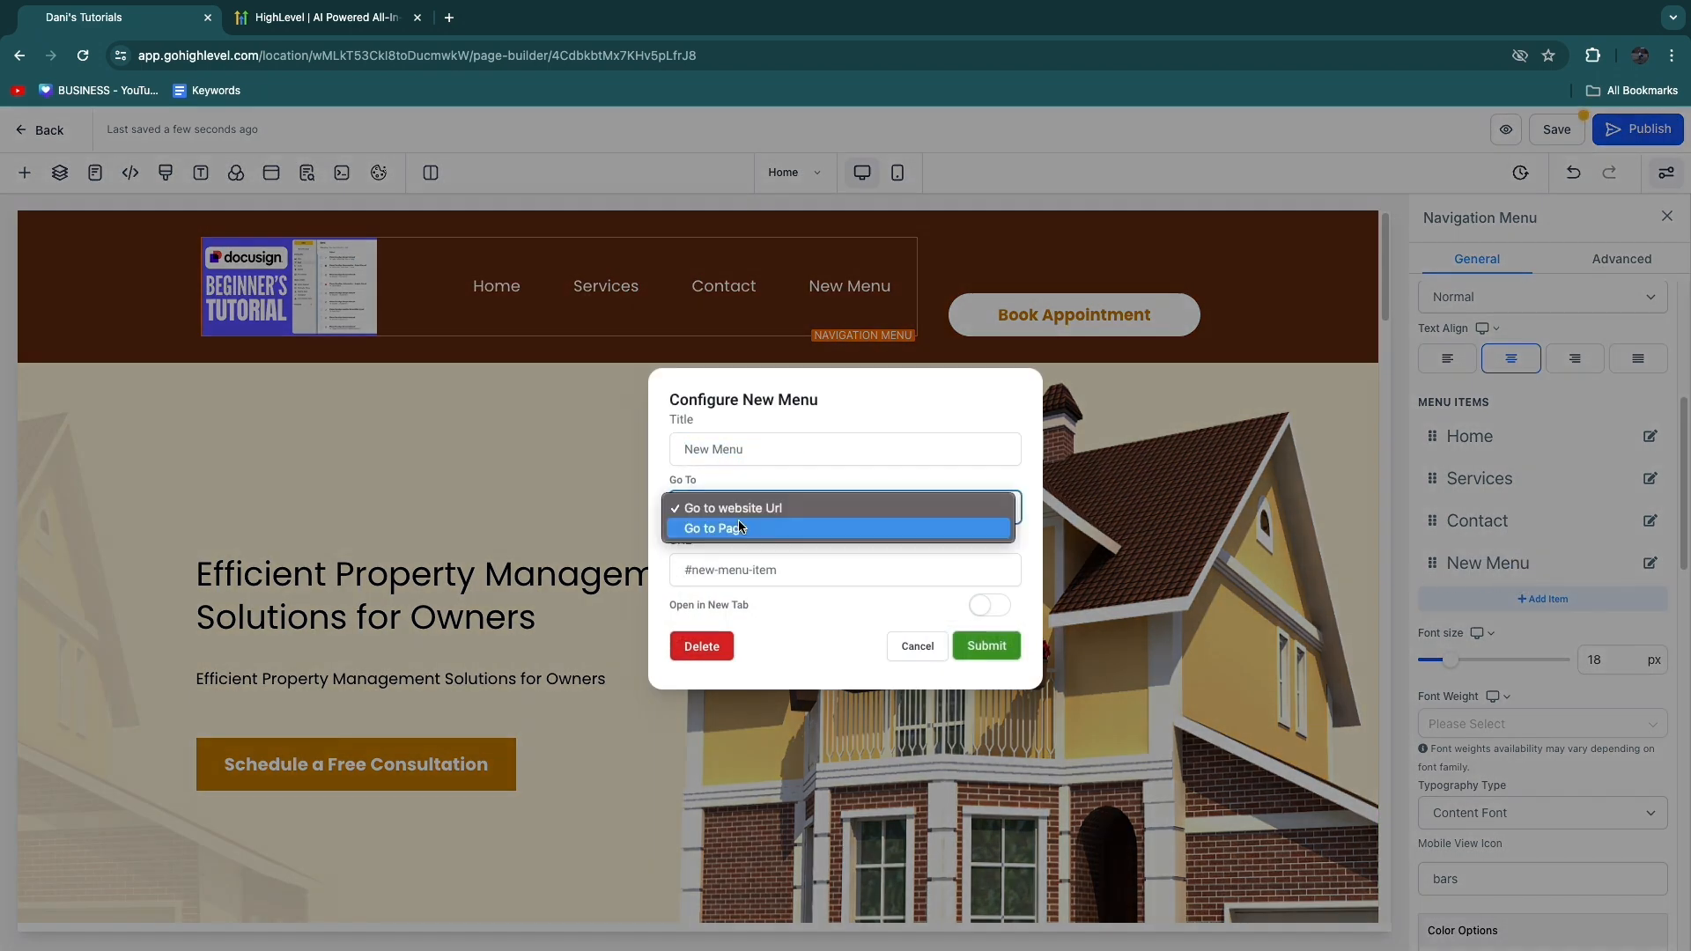
{"action": "left_click", "coordinate": [765, 609]}
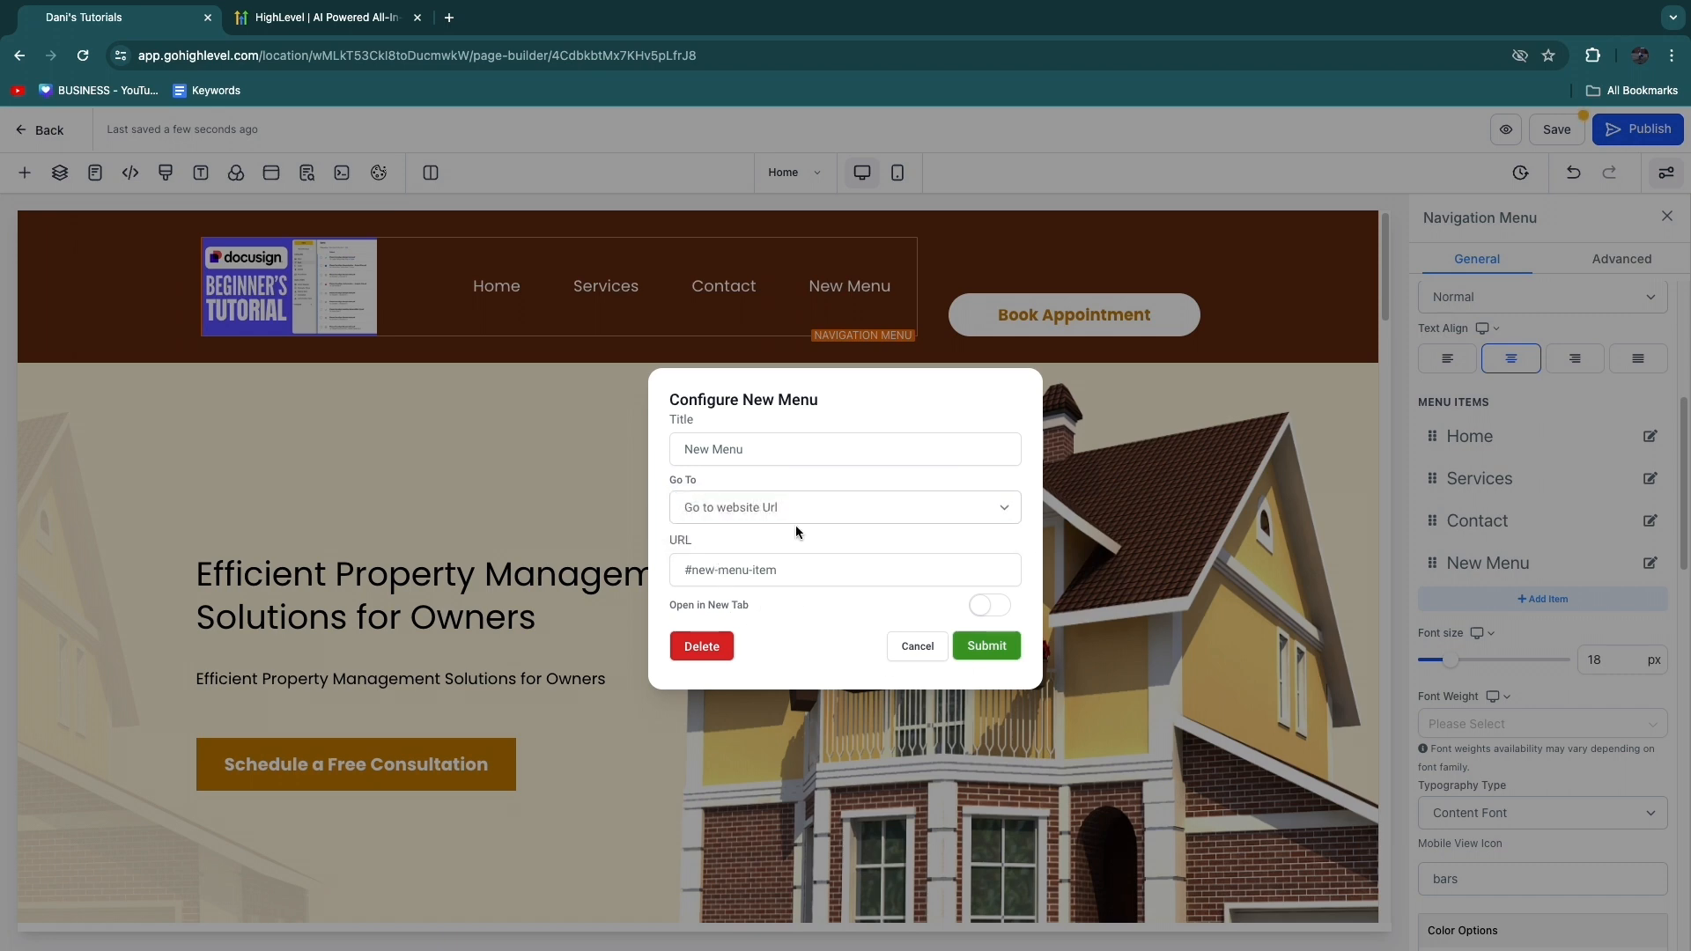
{"action": "left_click", "coordinate": [916, 646]}
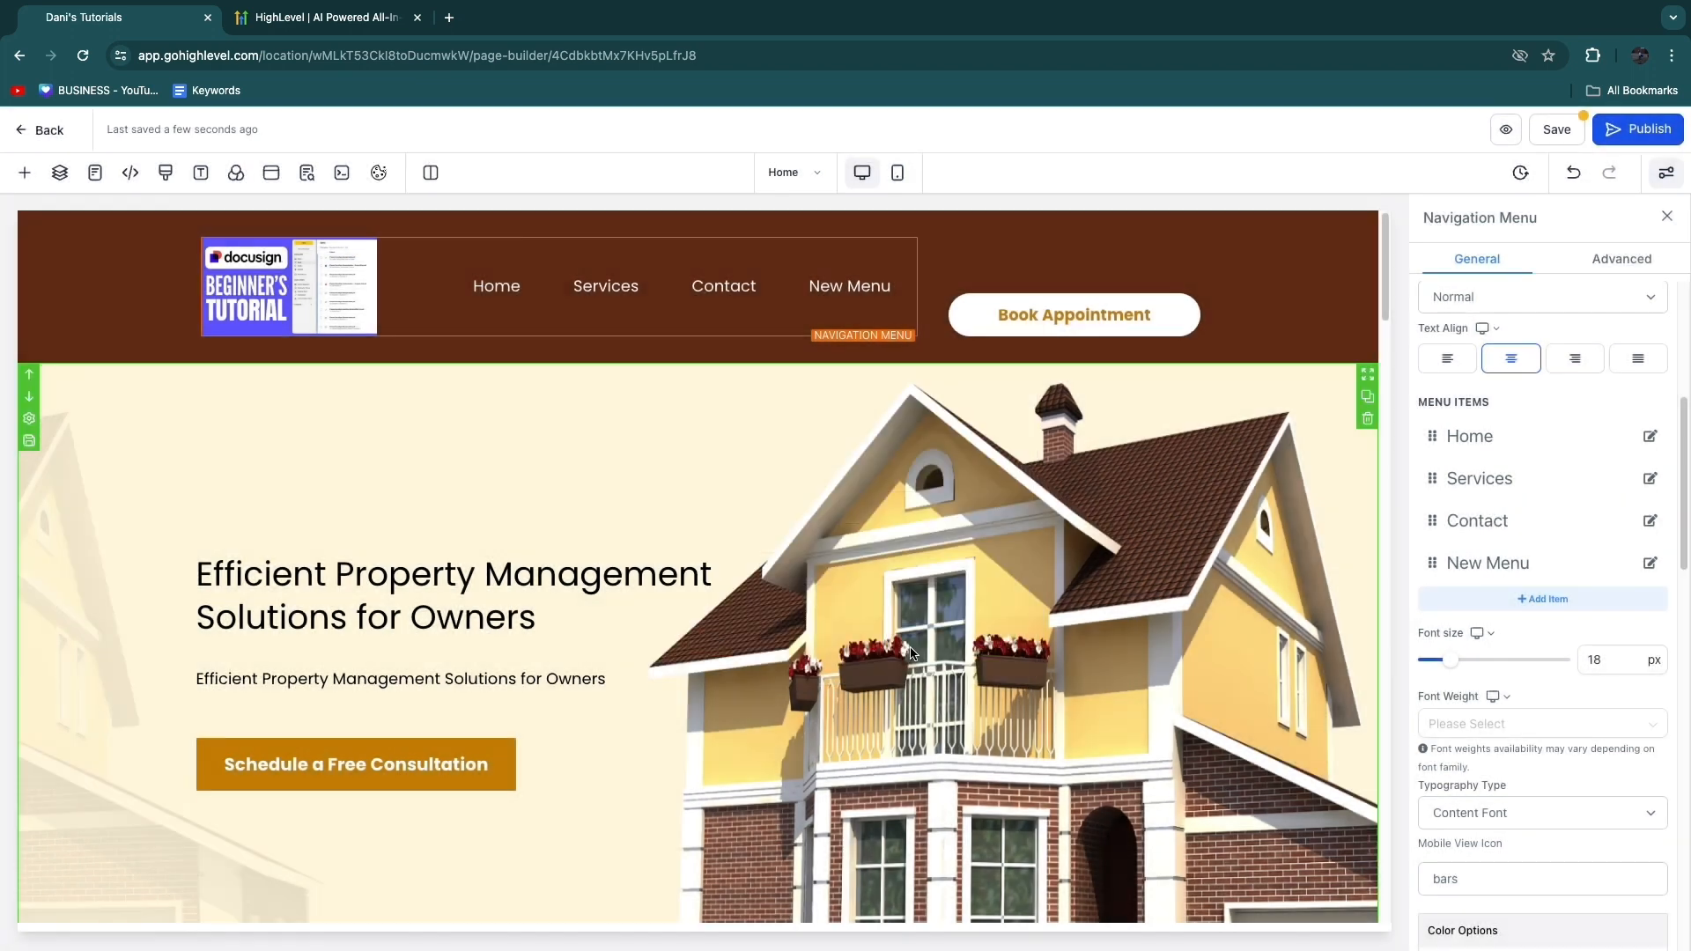
- Try pink as the header's background color and replace it with the muted indigo swatch
{"action": "scroll", "coordinate": [782, 590], "scroll_direction": "down", "scroll_amount": 3}
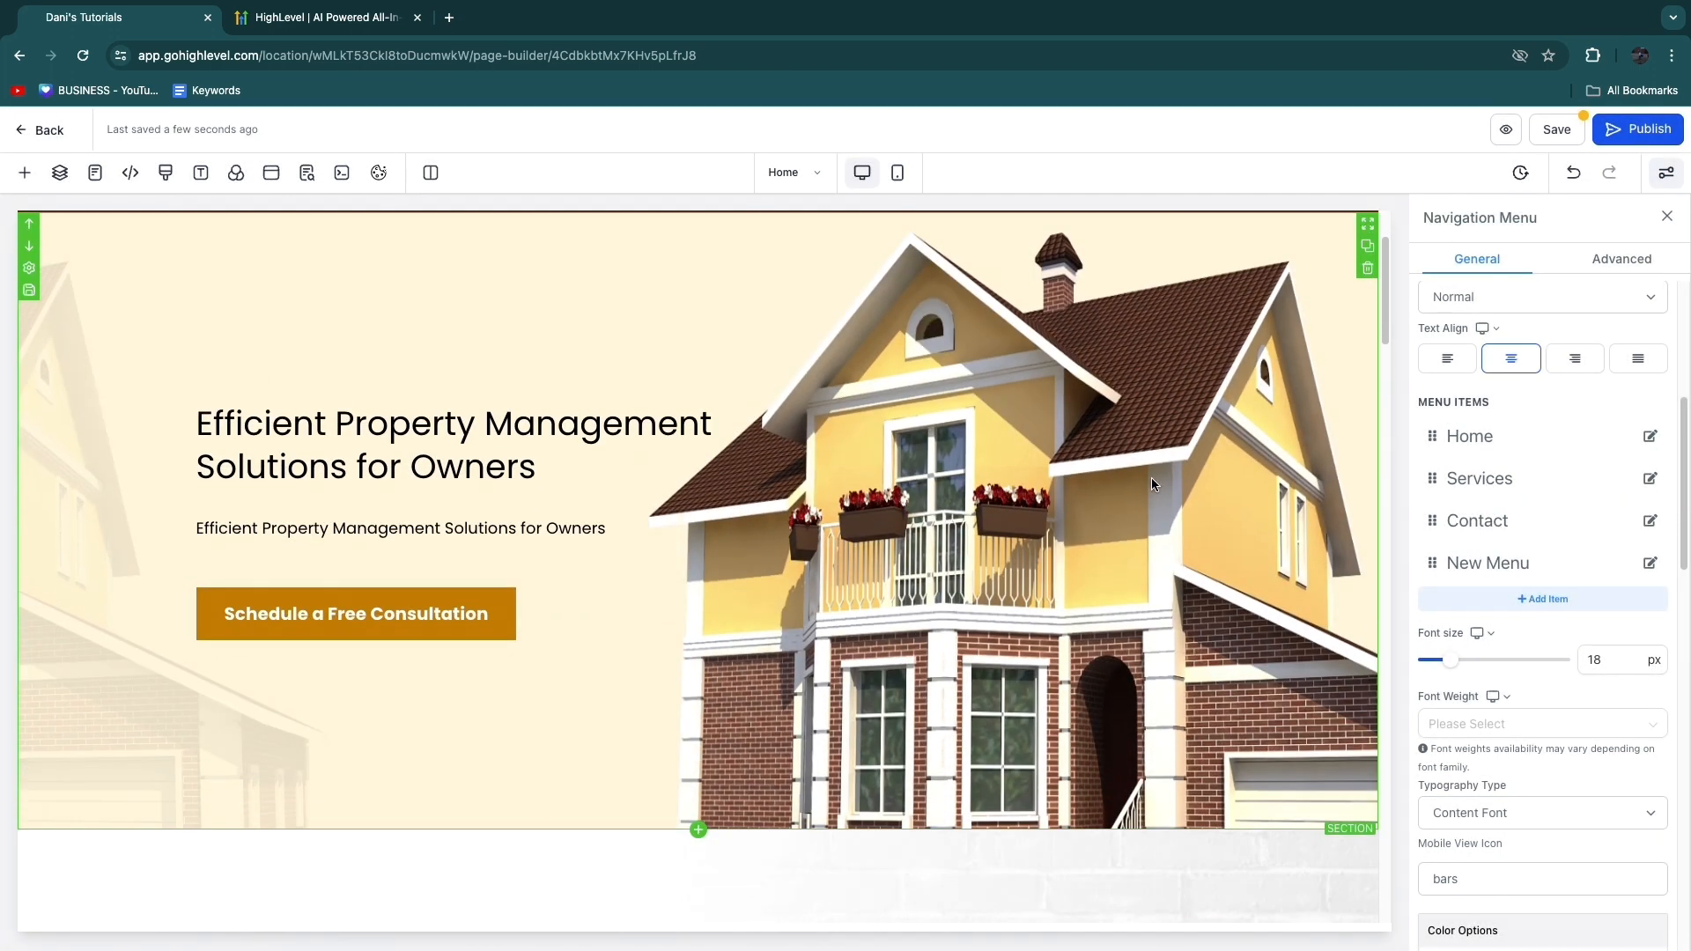
{"action": "scroll", "coordinate": [879, 526], "scroll_direction": "up", "scroll_amount": 3}
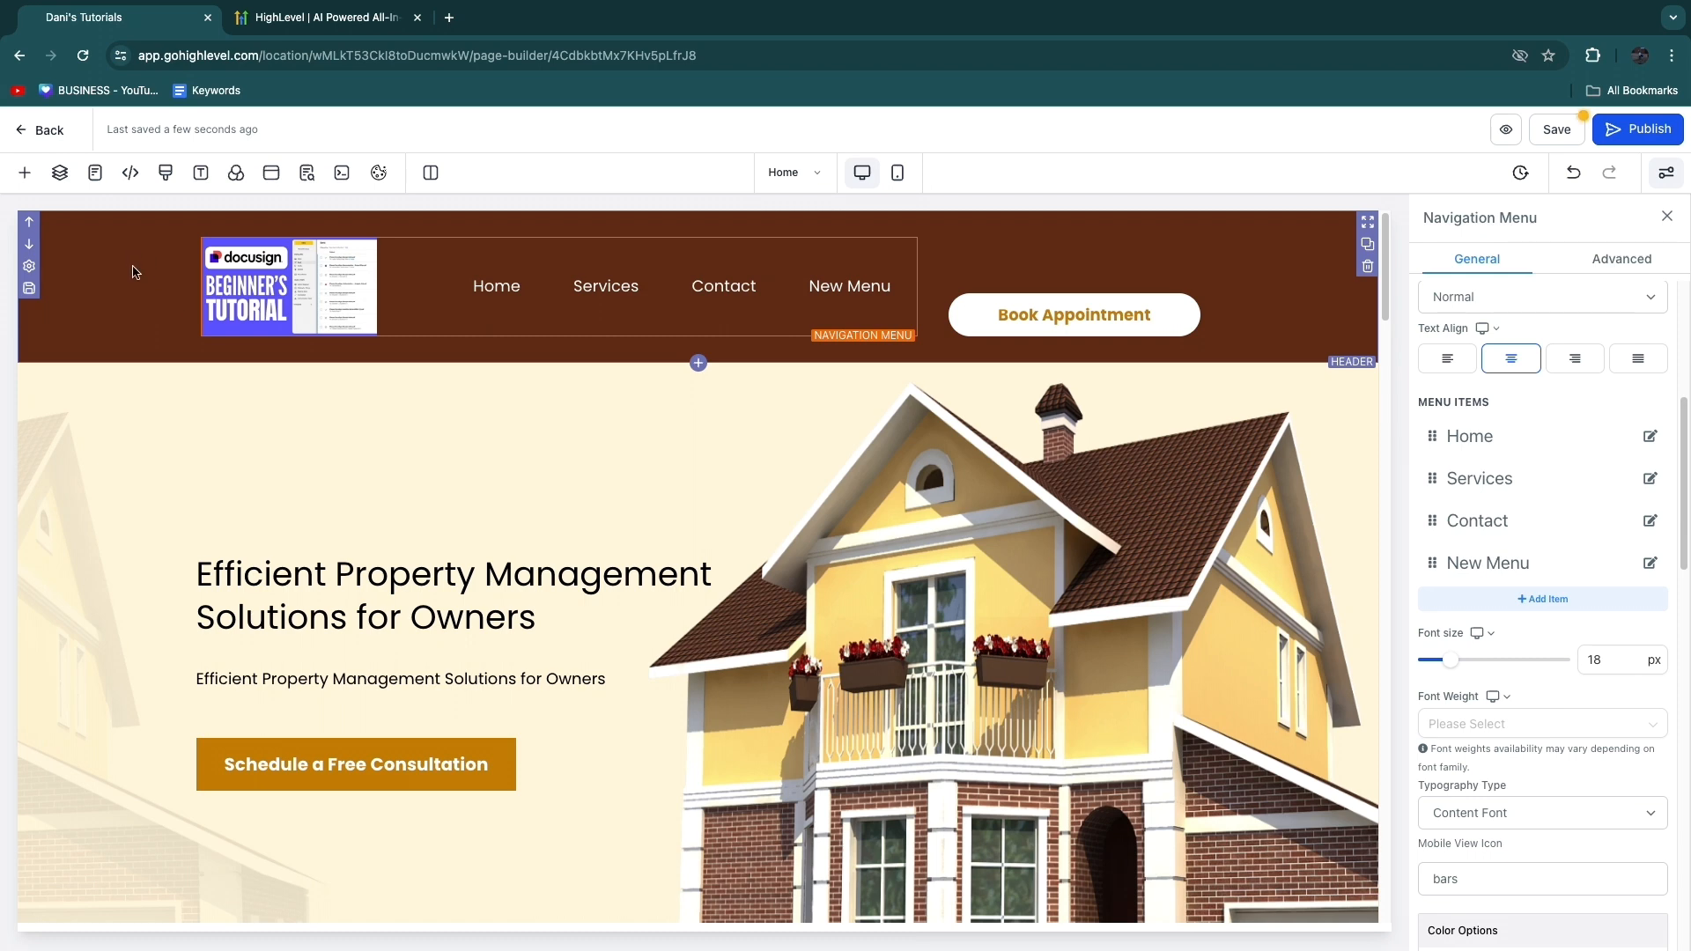
{"action": "left_click", "coordinate": [135, 271]}
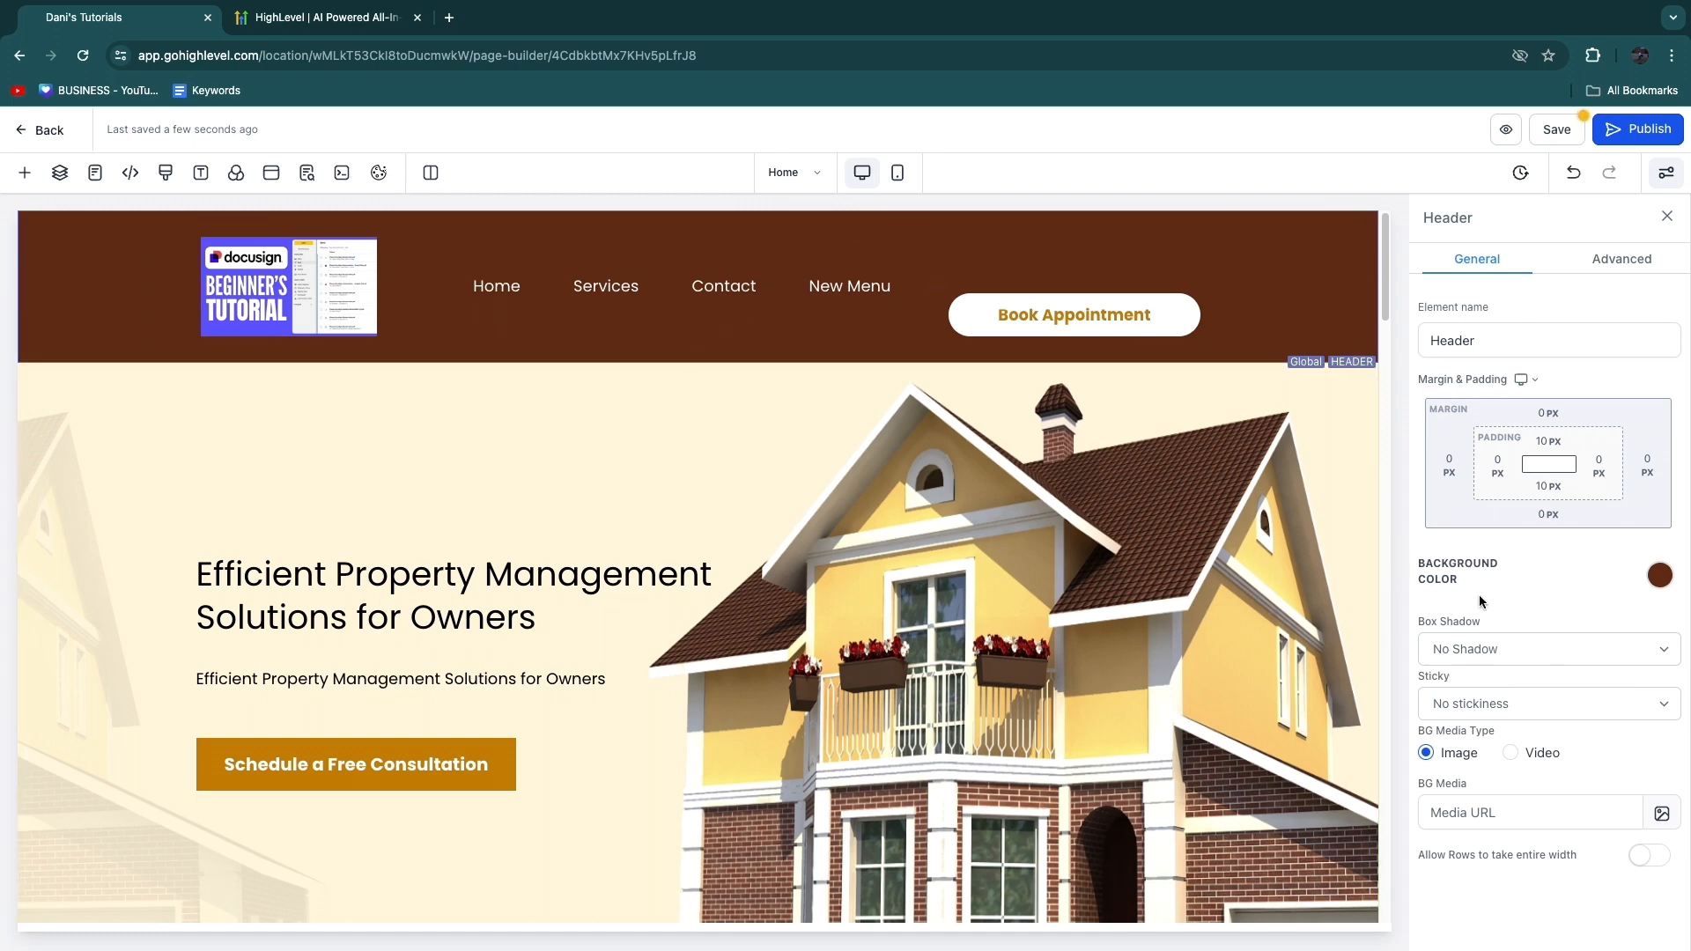
{"action": "left_click", "coordinate": [1661, 576]}
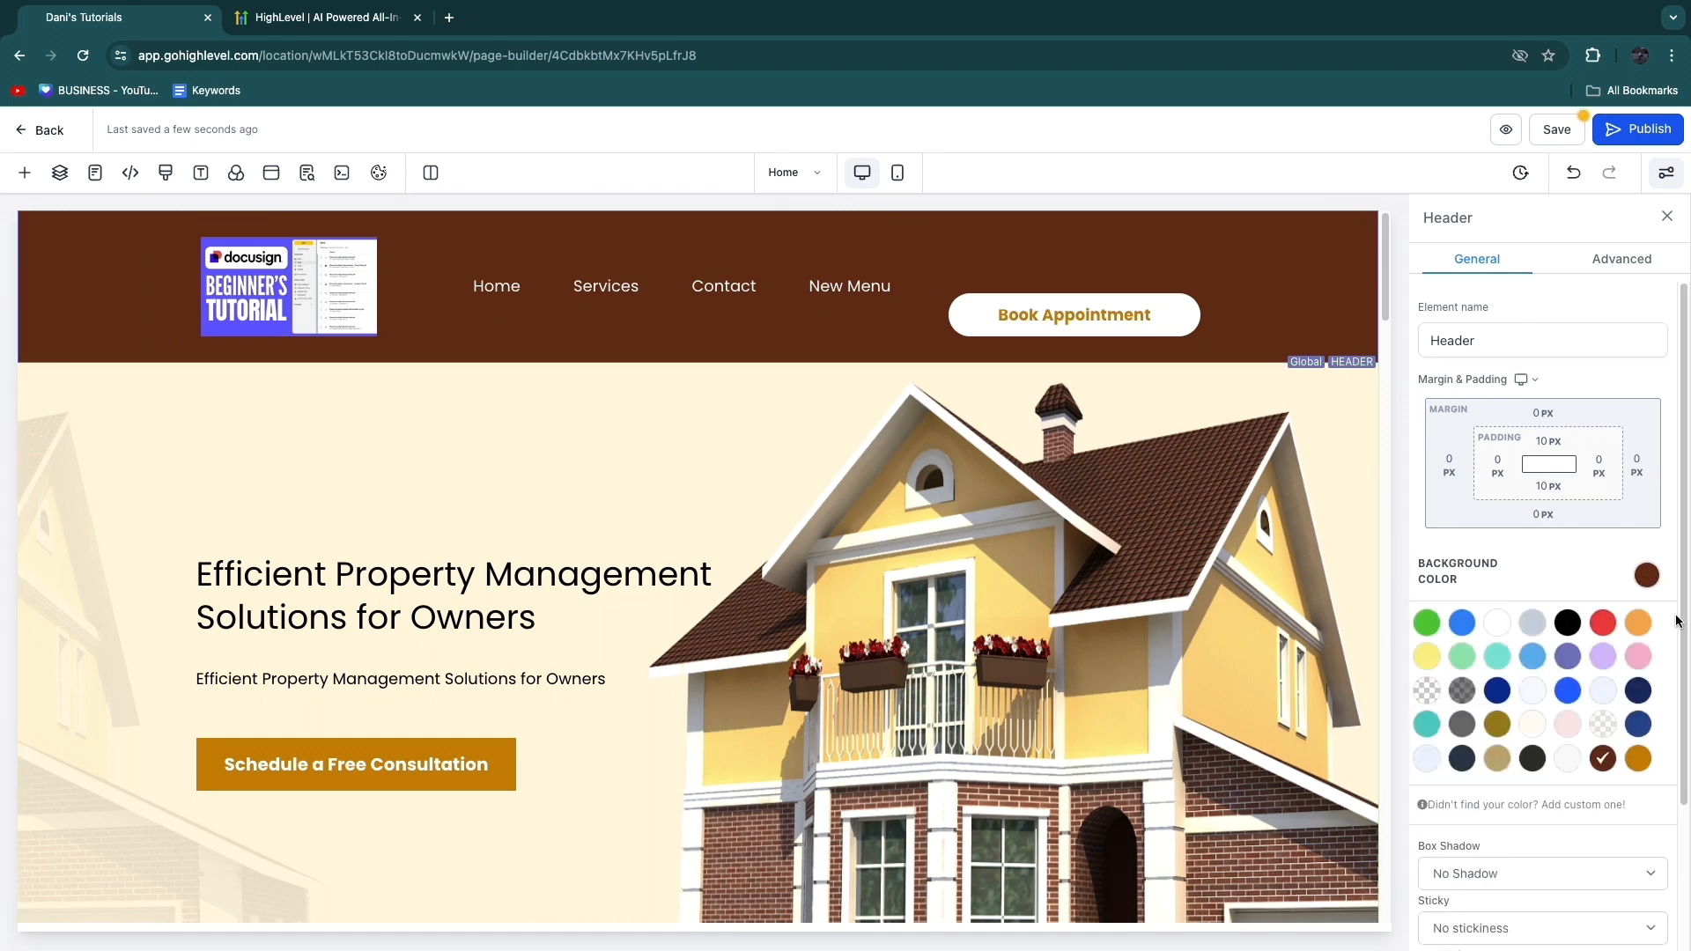
{"action": "left_click", "coordinate": [1640, 661]}
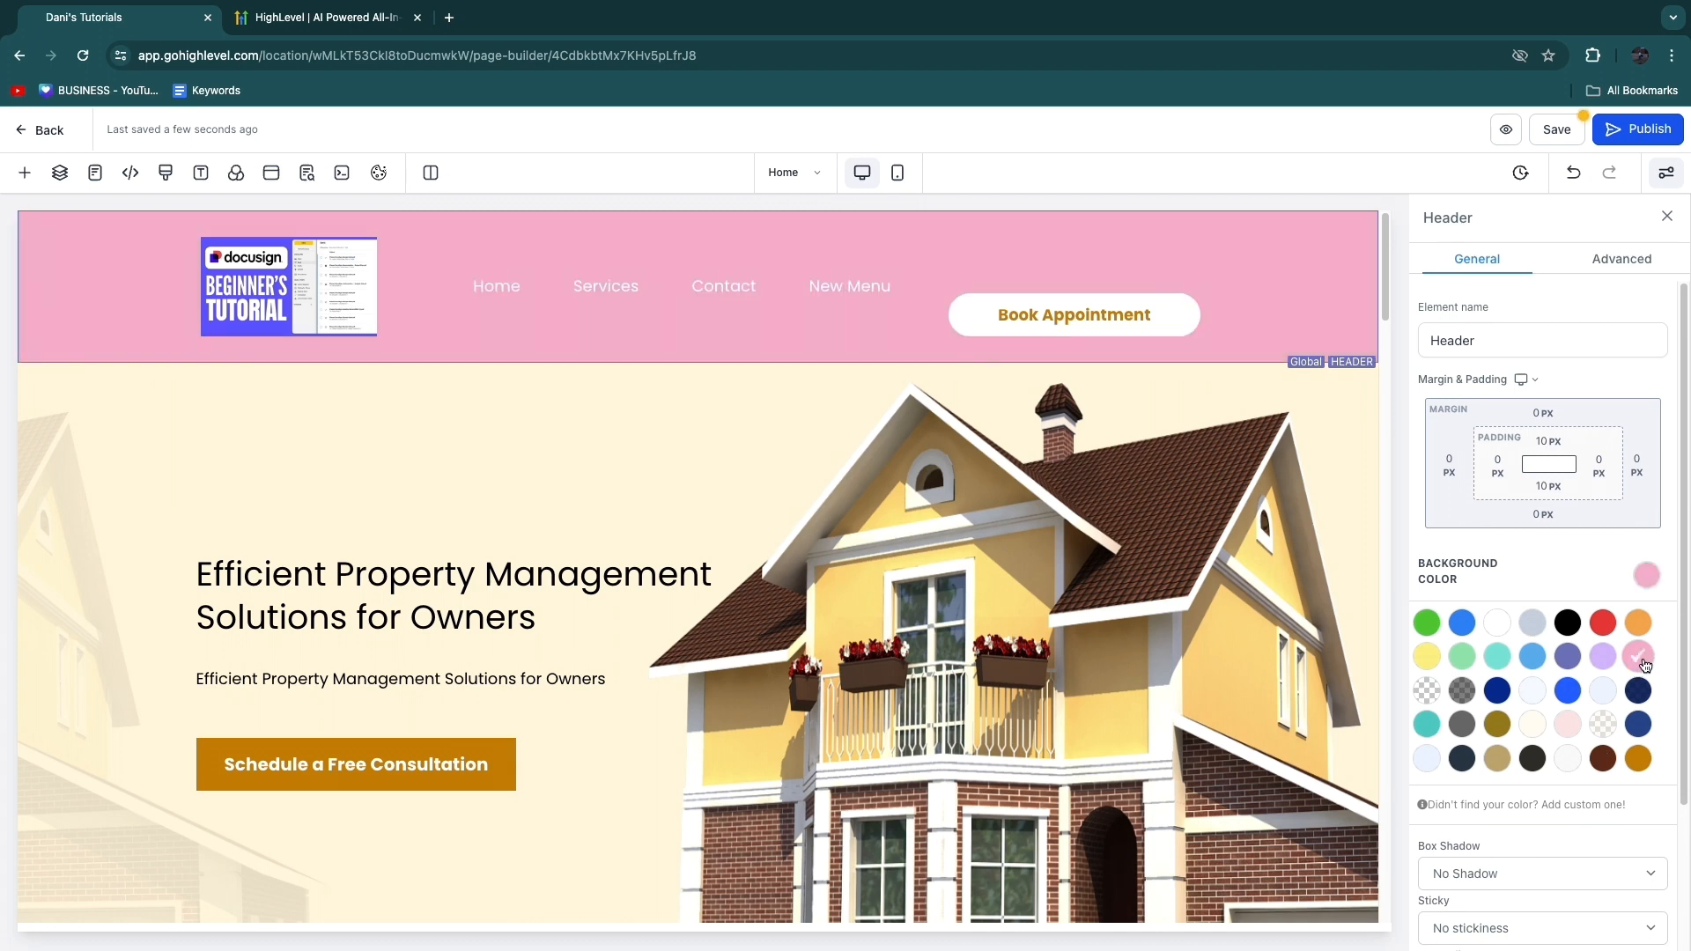
{"action": "scroll", "coordinate": [1568, 674], "scroll_direction": "down", "scroll_amount": 1}
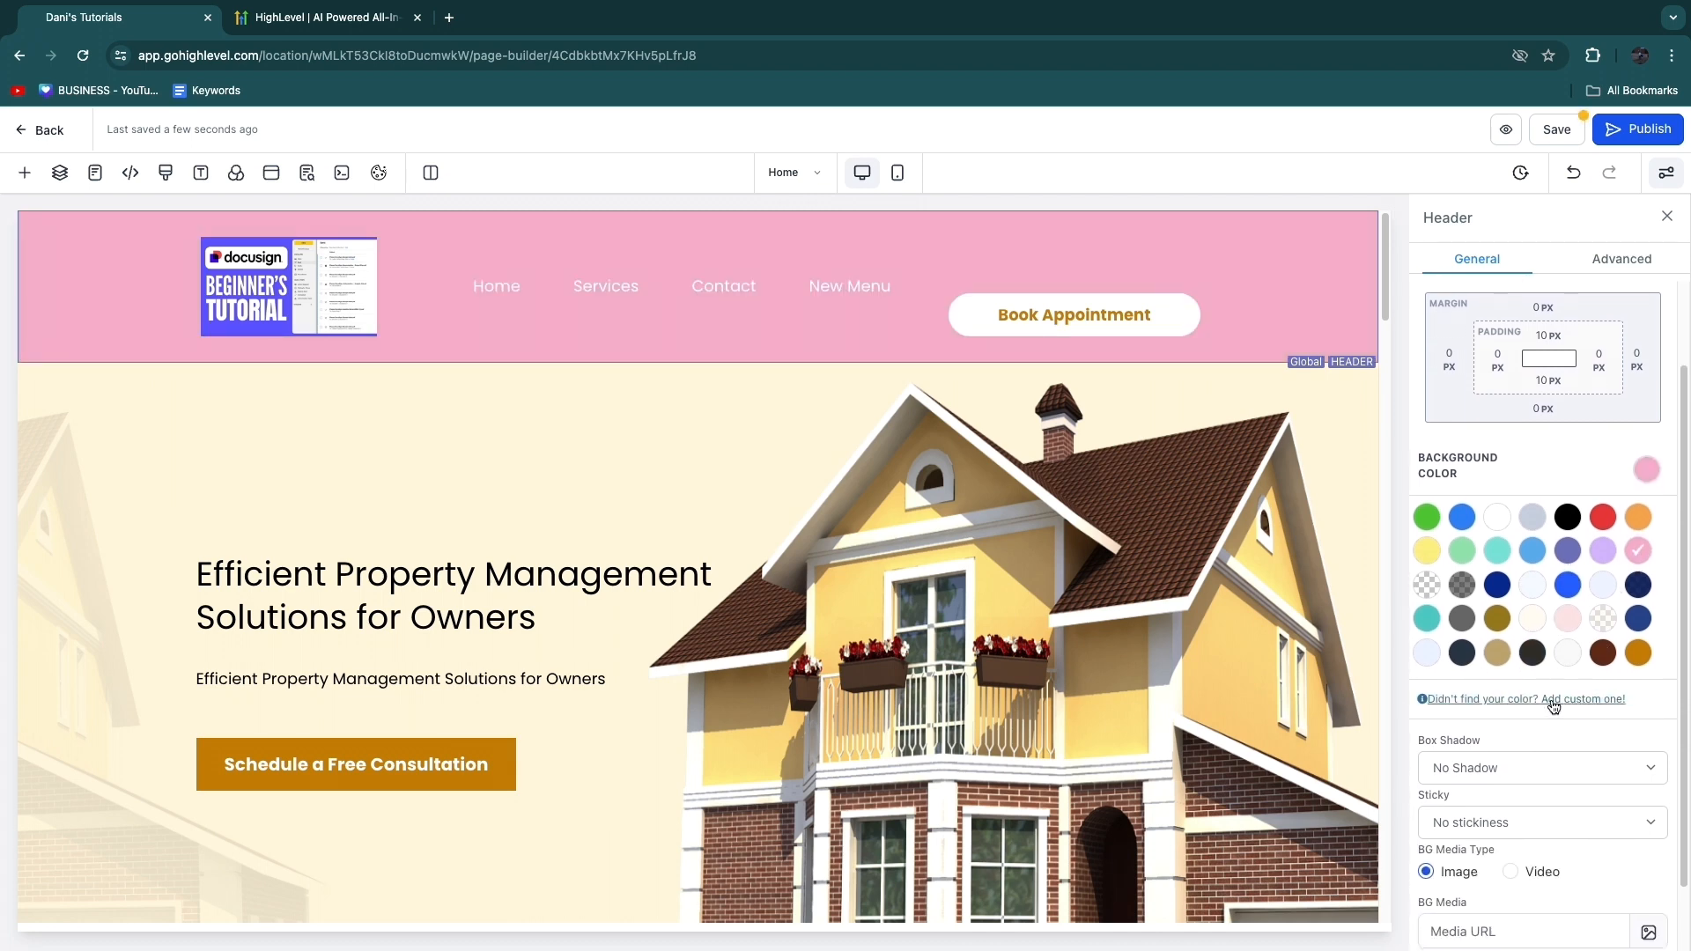
{"action": "left_click", "coordinate": [1568, 551]}
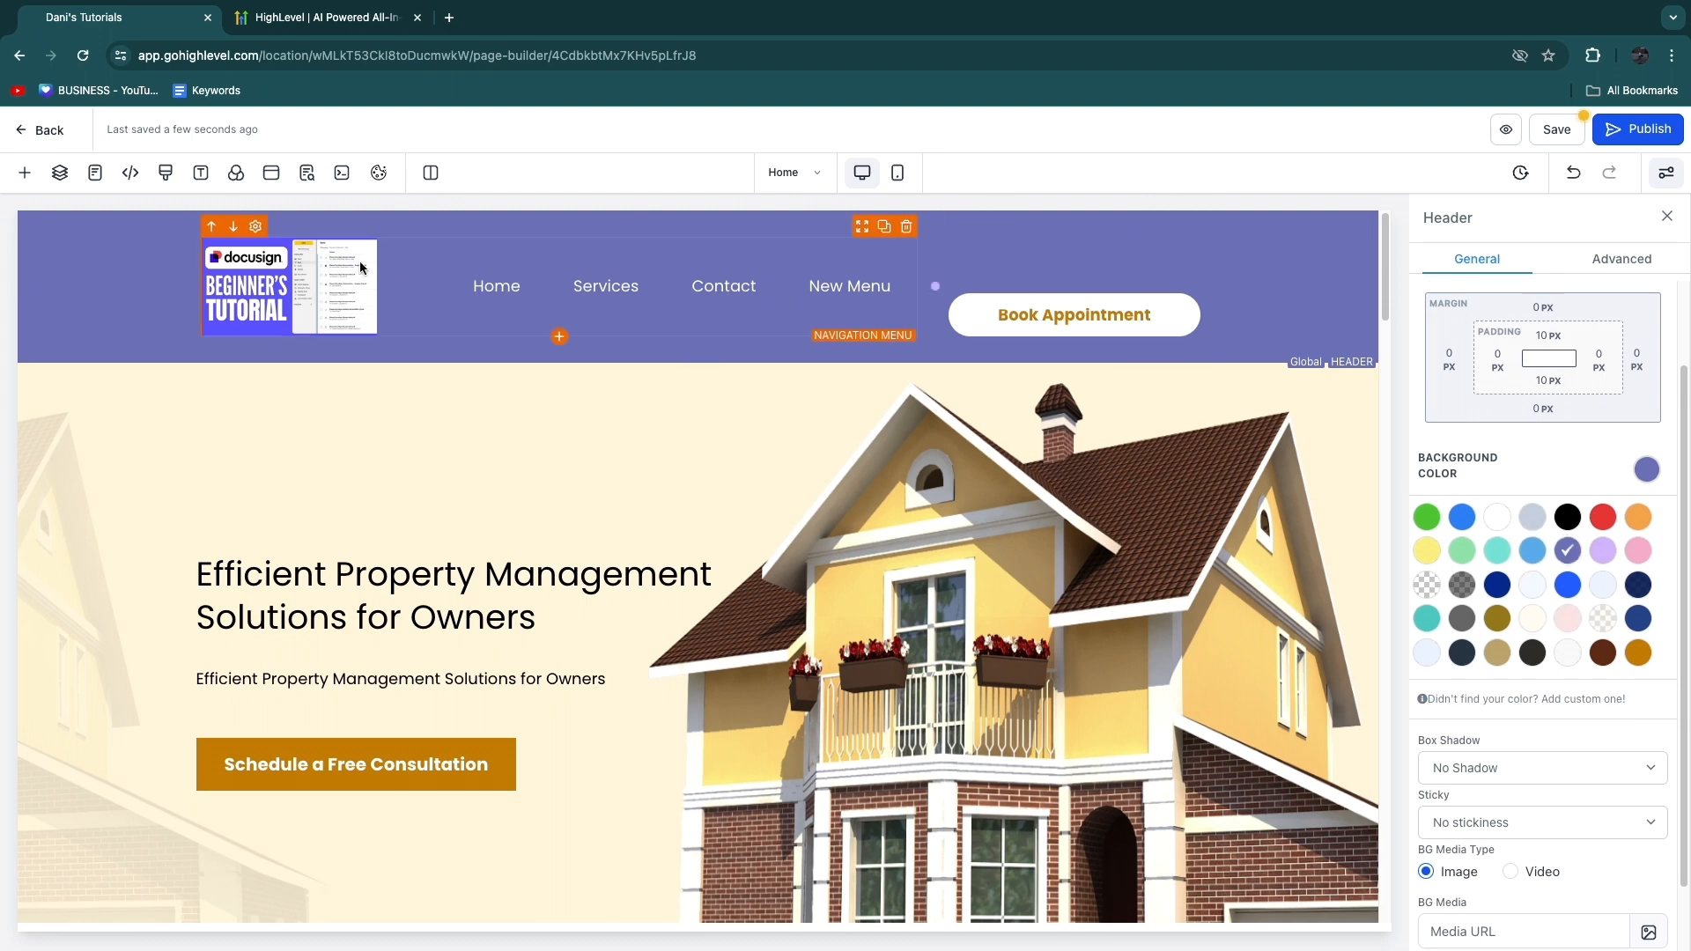
- Select the hero section with the house picture and open the media library for its background image
{"action": "scroll", "coordinate": [176, 405], "scroll_direction": "down", "scroll_amount": 1}
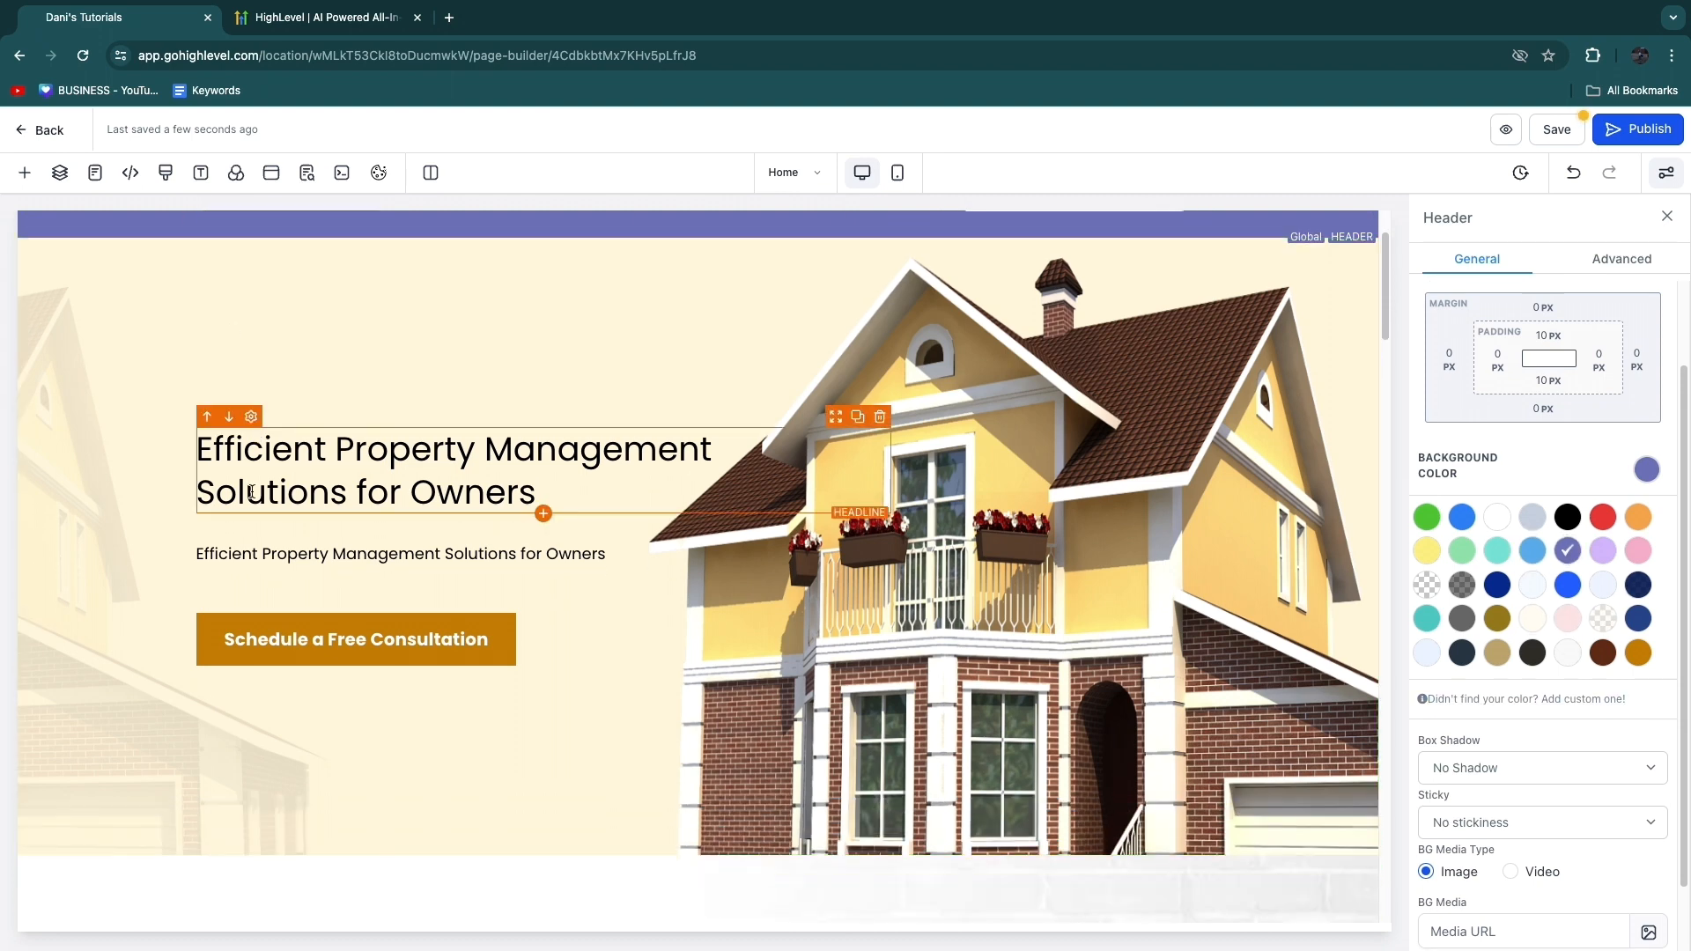
{"action": "left_click", "coordinate": [1079, 636]}
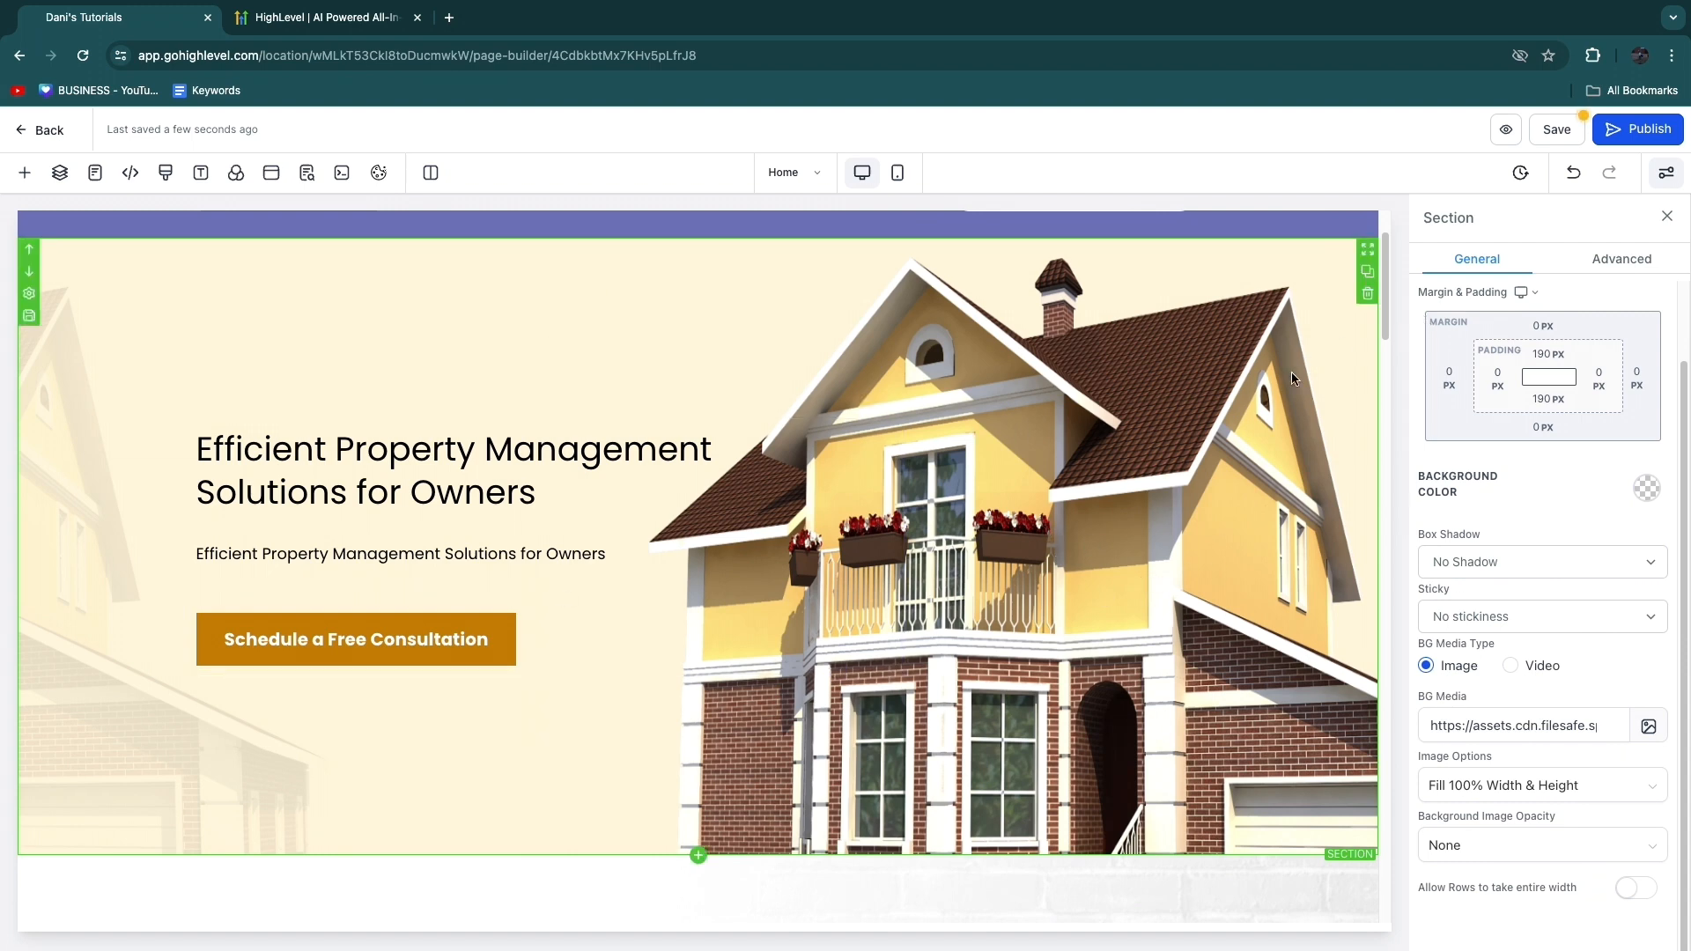
{"action": "scroll", "coordinate": [1534, 600], "scroll_direction": "up", "scroll_amount": 2}
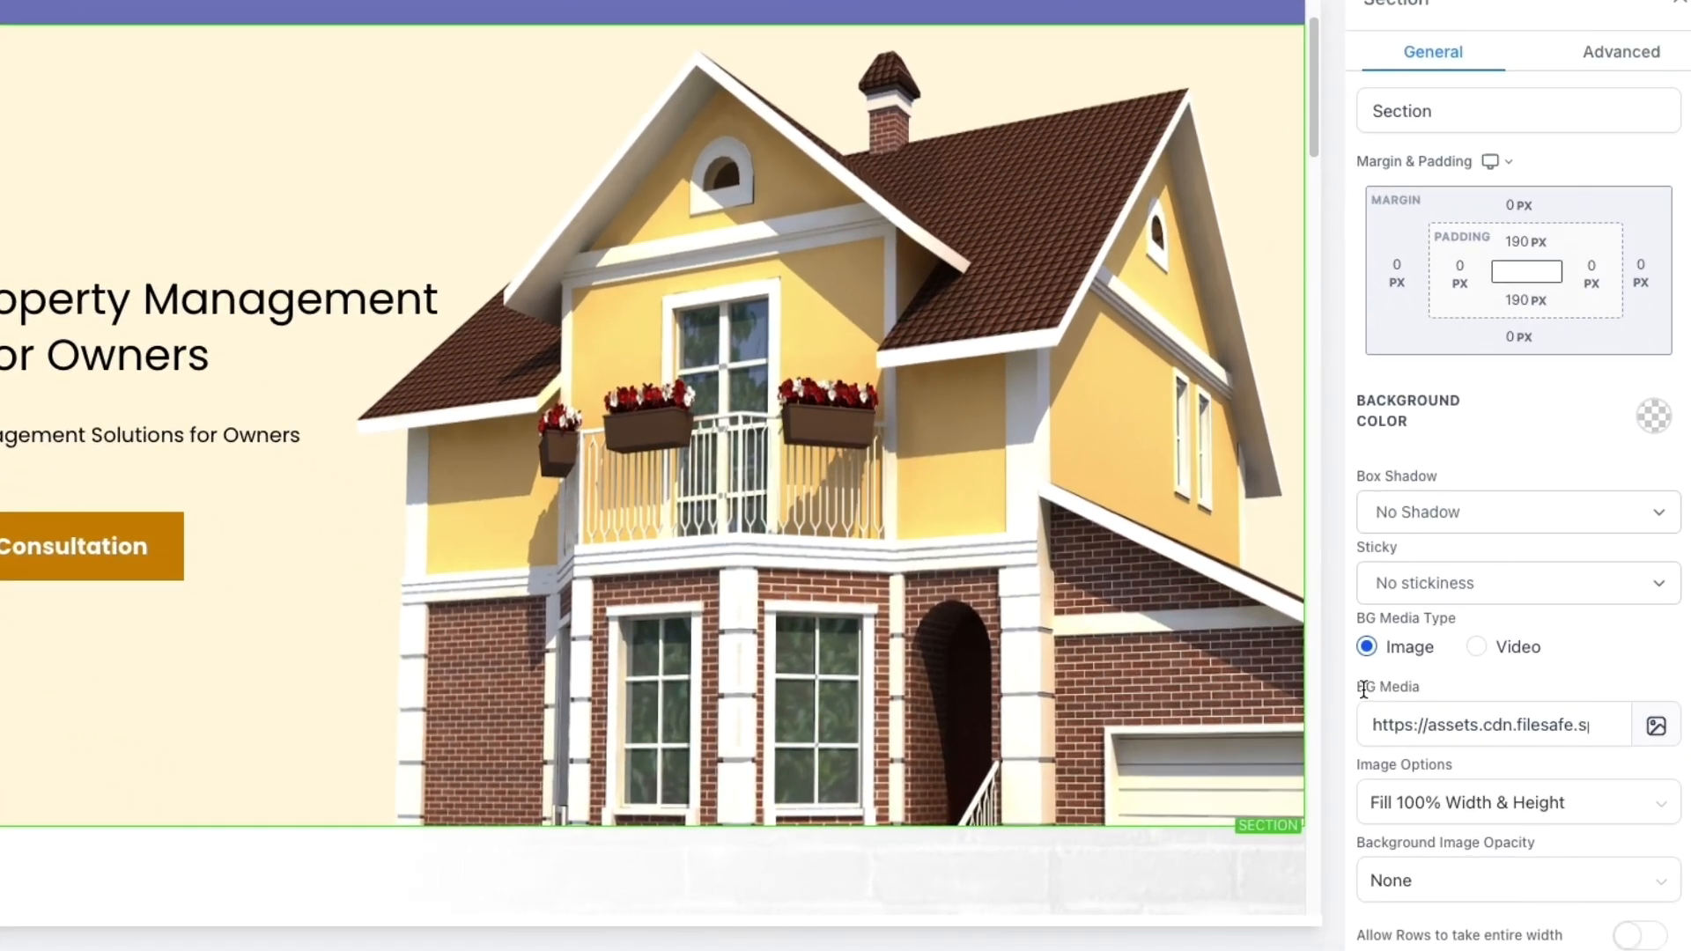
{"action": "left_click_drag", "start_coordinate": [1363, 689], "coordinate": [1461, 702]}
{"action": "left_click", "coordinate": [1475, 683]}
{"action": "left_click", "coordinate": [1652, 721]}
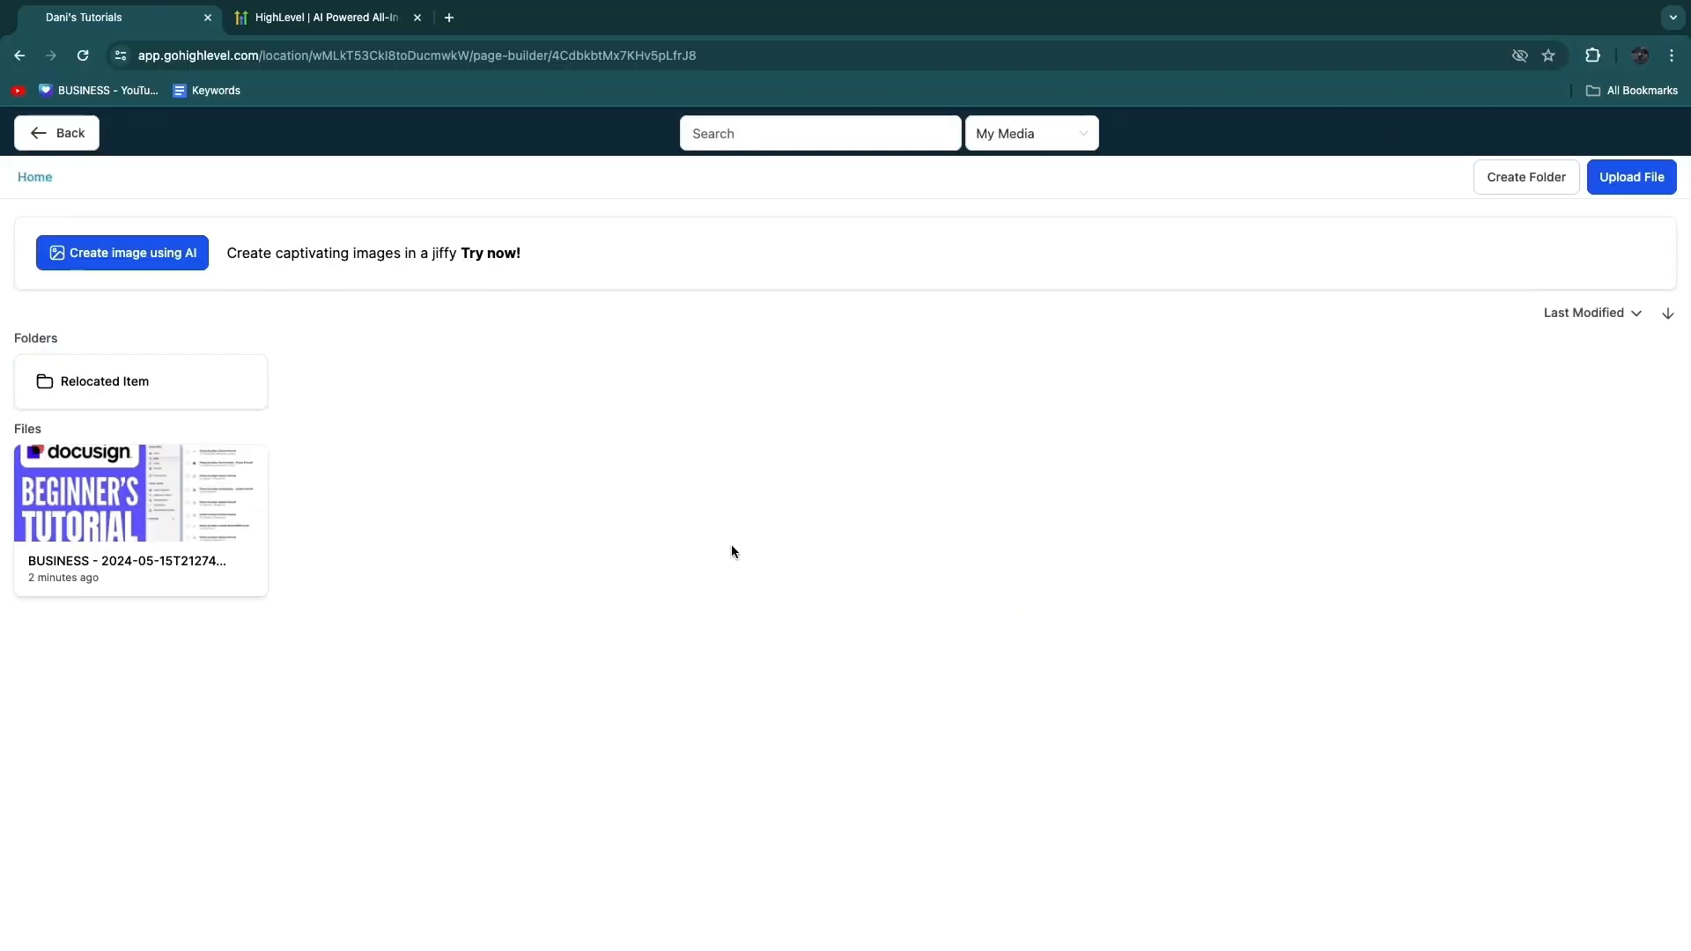
- Generate one AI image of a "suburban house with garage" in the Photo style and add it to the media library
{"action": "left_click", "coordinate": [167, 261]}
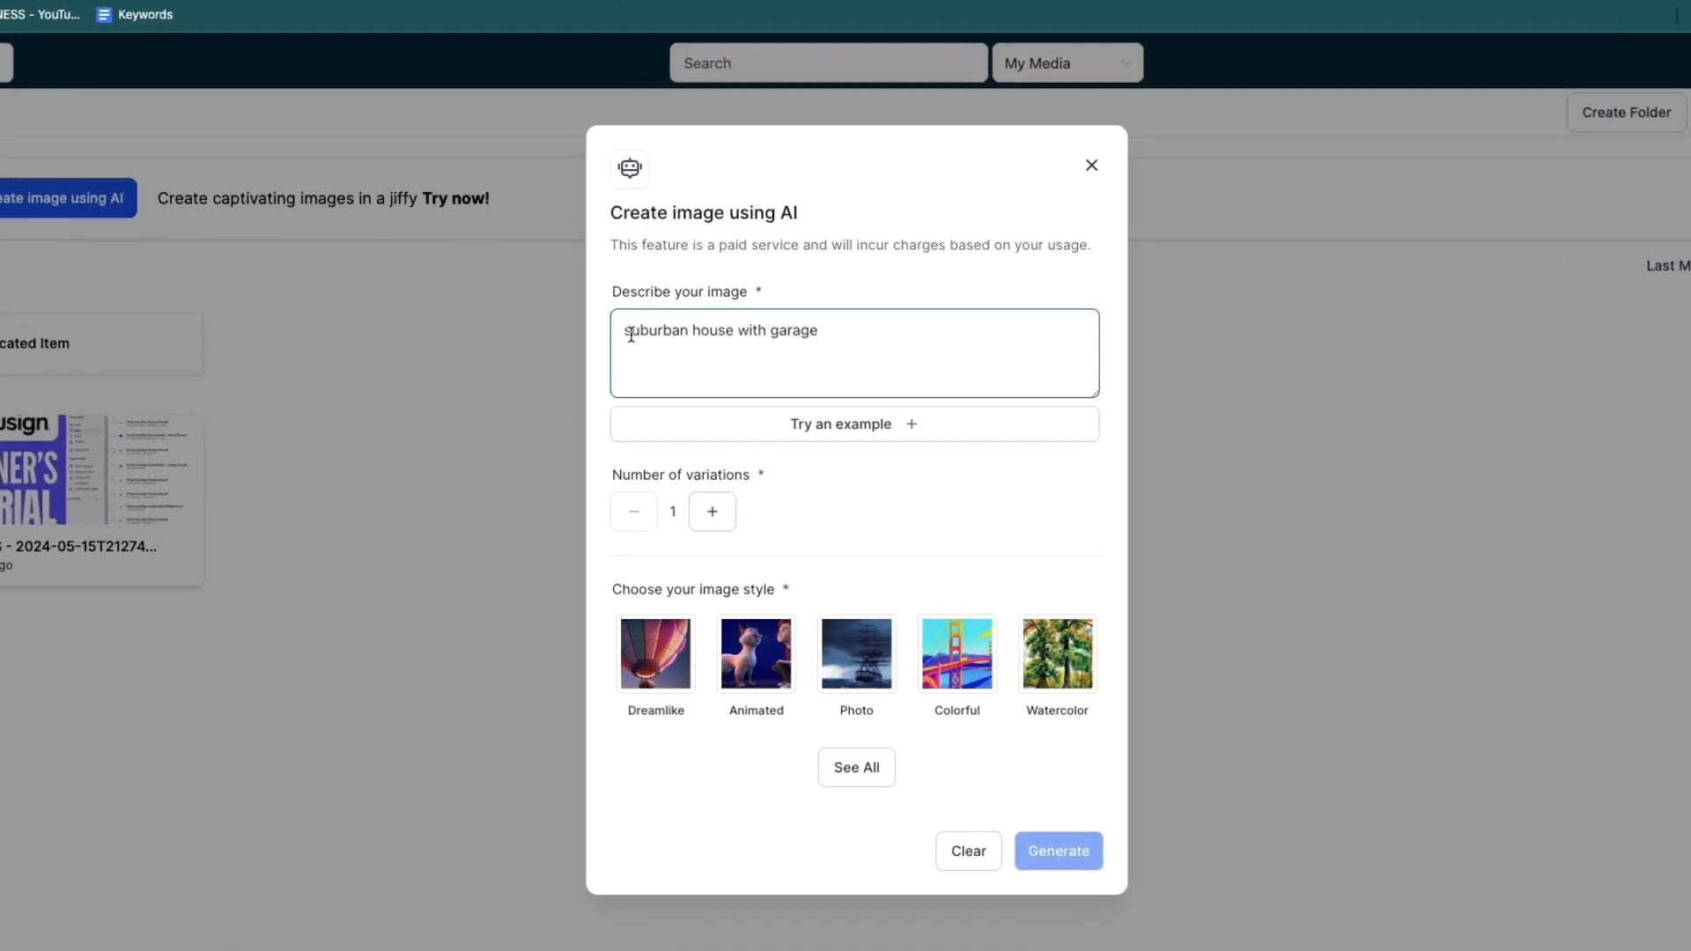
{"action": "left_click_drag", "start_coordinate": [641, 371], "coordinate": [846, 368]}
{"action": "left_click", "coordinate": [846, 368]}
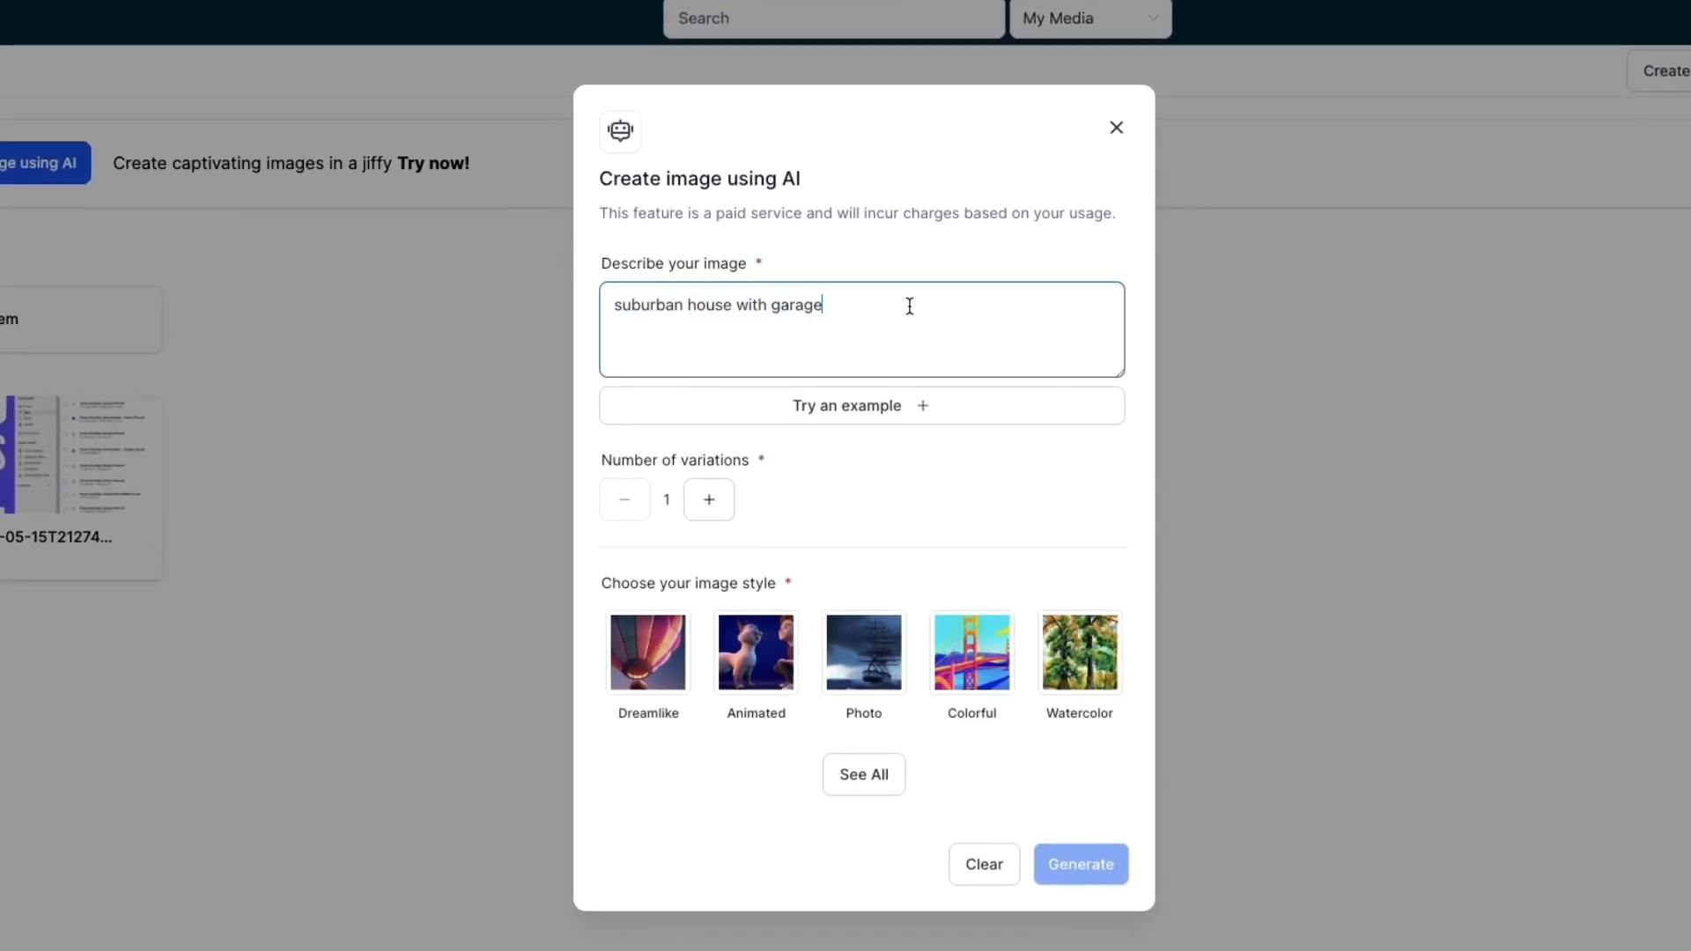
{"action": "left_click", "coordinate": [733, 553]}
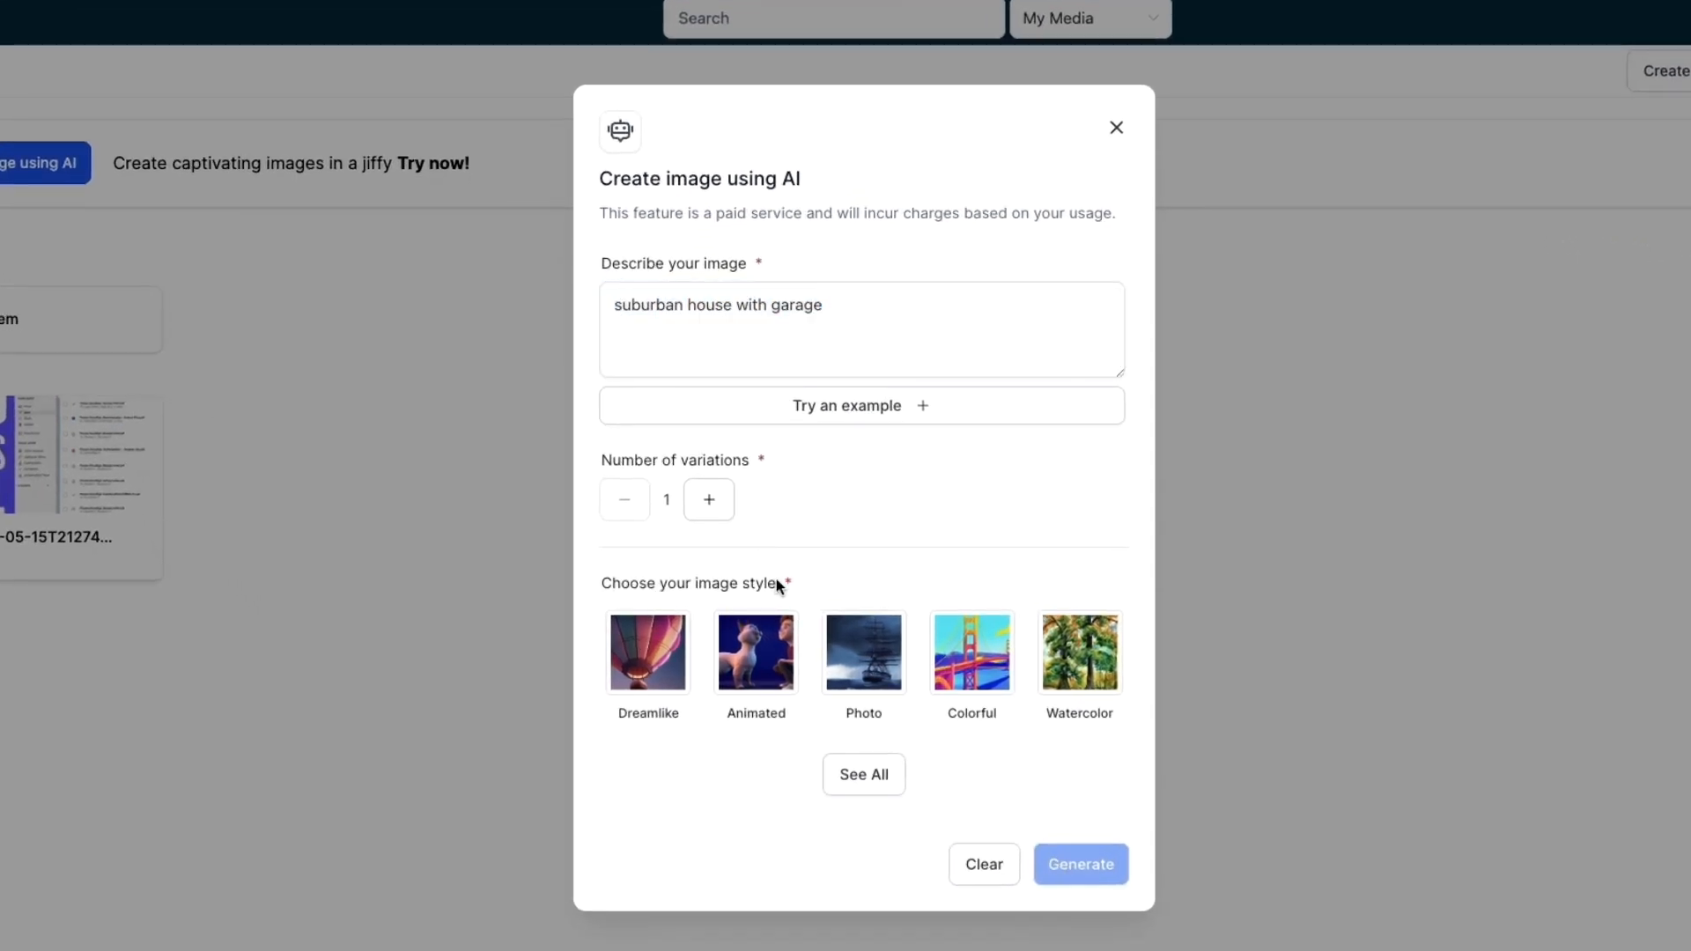
{"action": "left_click", "coordinate": [864, 652]}
{"action": "left_click", "coordinate": [1081, 868]}
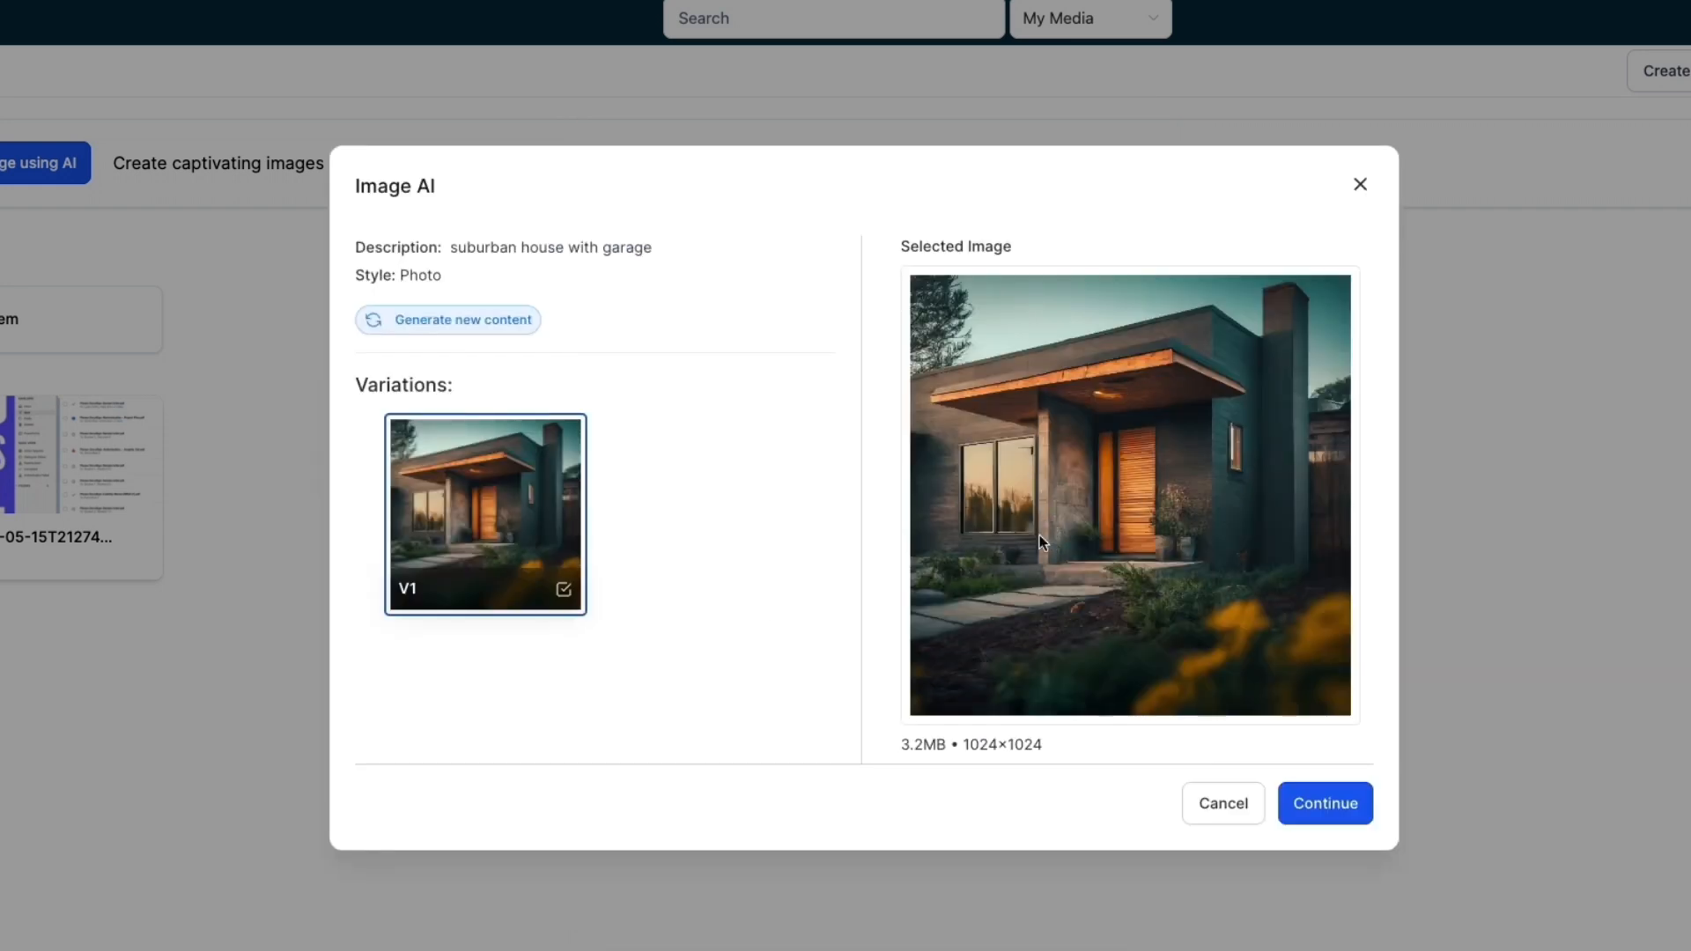
{"action": "left_click", "coordinate": [1326, 806]}
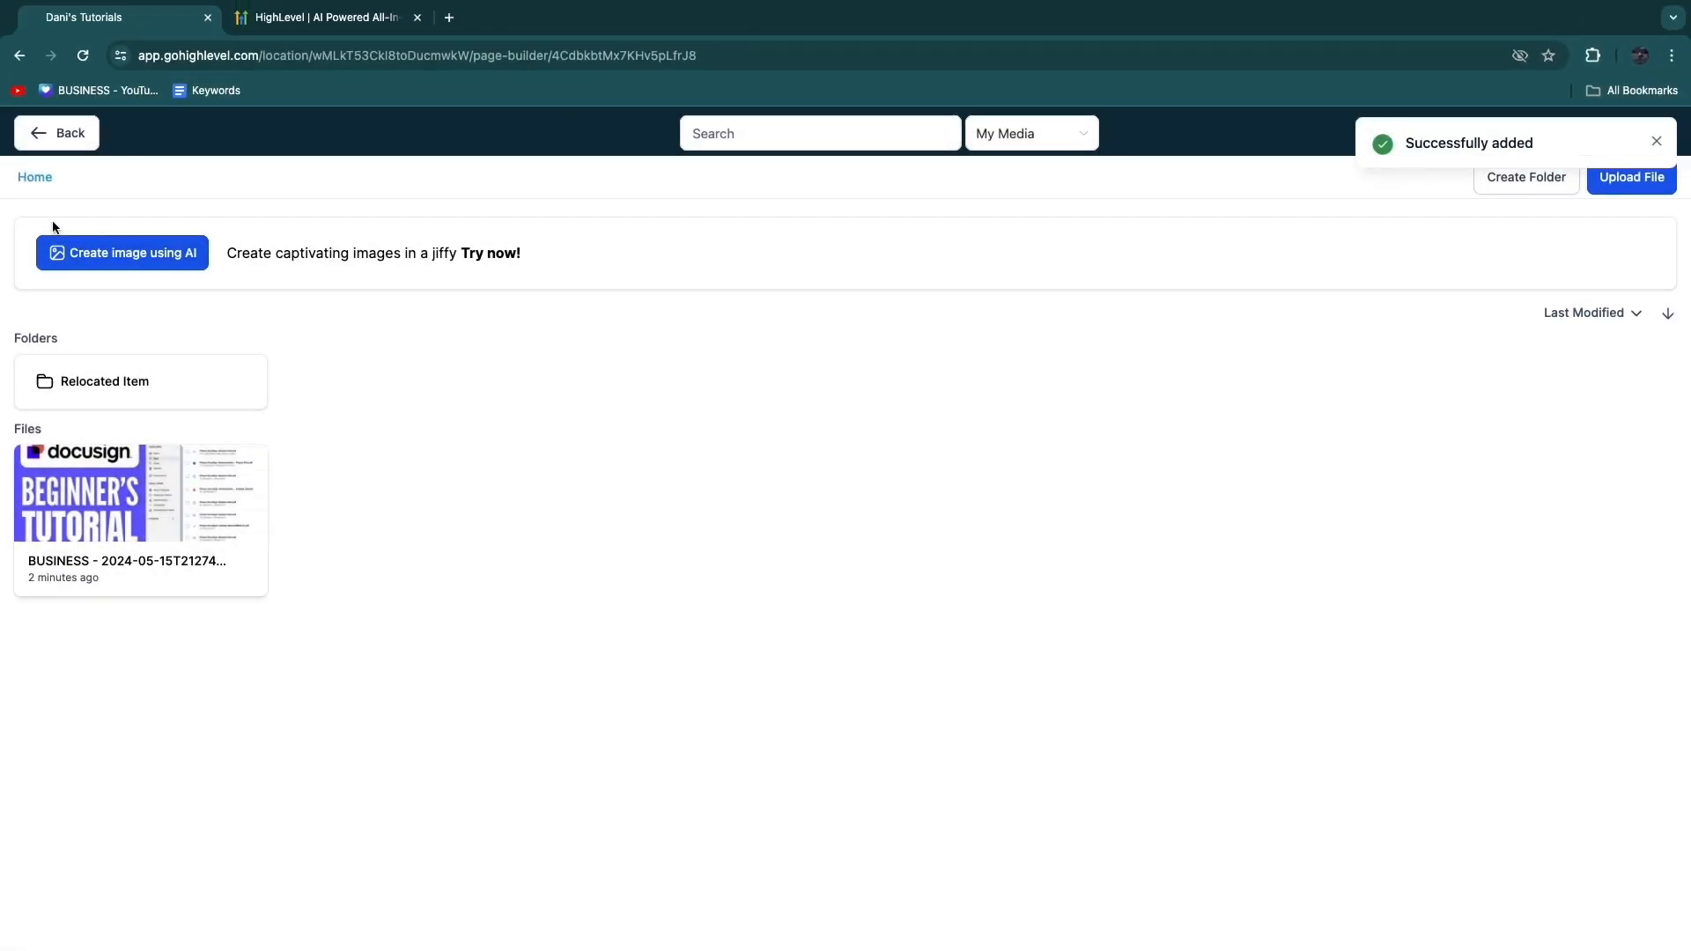
- Set the AI-generated house image from the Content AI folder as the hero section's background
{"action": "left_click", "coordinate": [48, 133]}
{"action": "scroll", "coordinate": [939, 515], "scroll_direction": "down", "scroll_amount": 3}
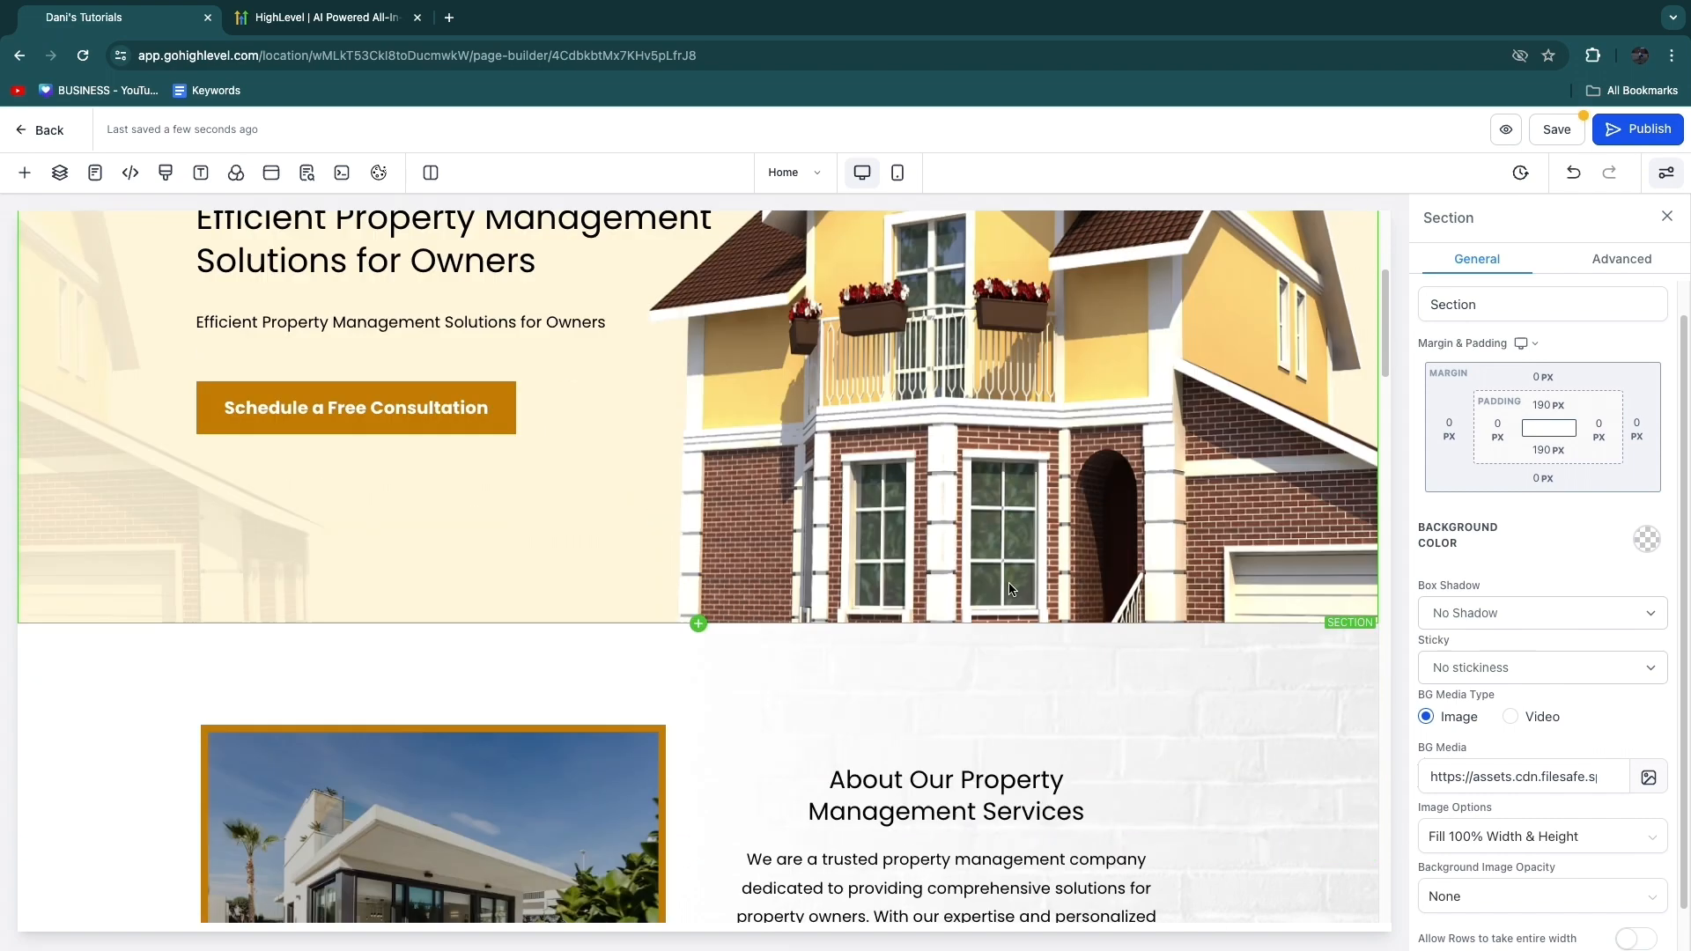
{"action": "scroll", "coordinate": [1210, 539], "scroll_direction": "up", "scroll_amount": 3}
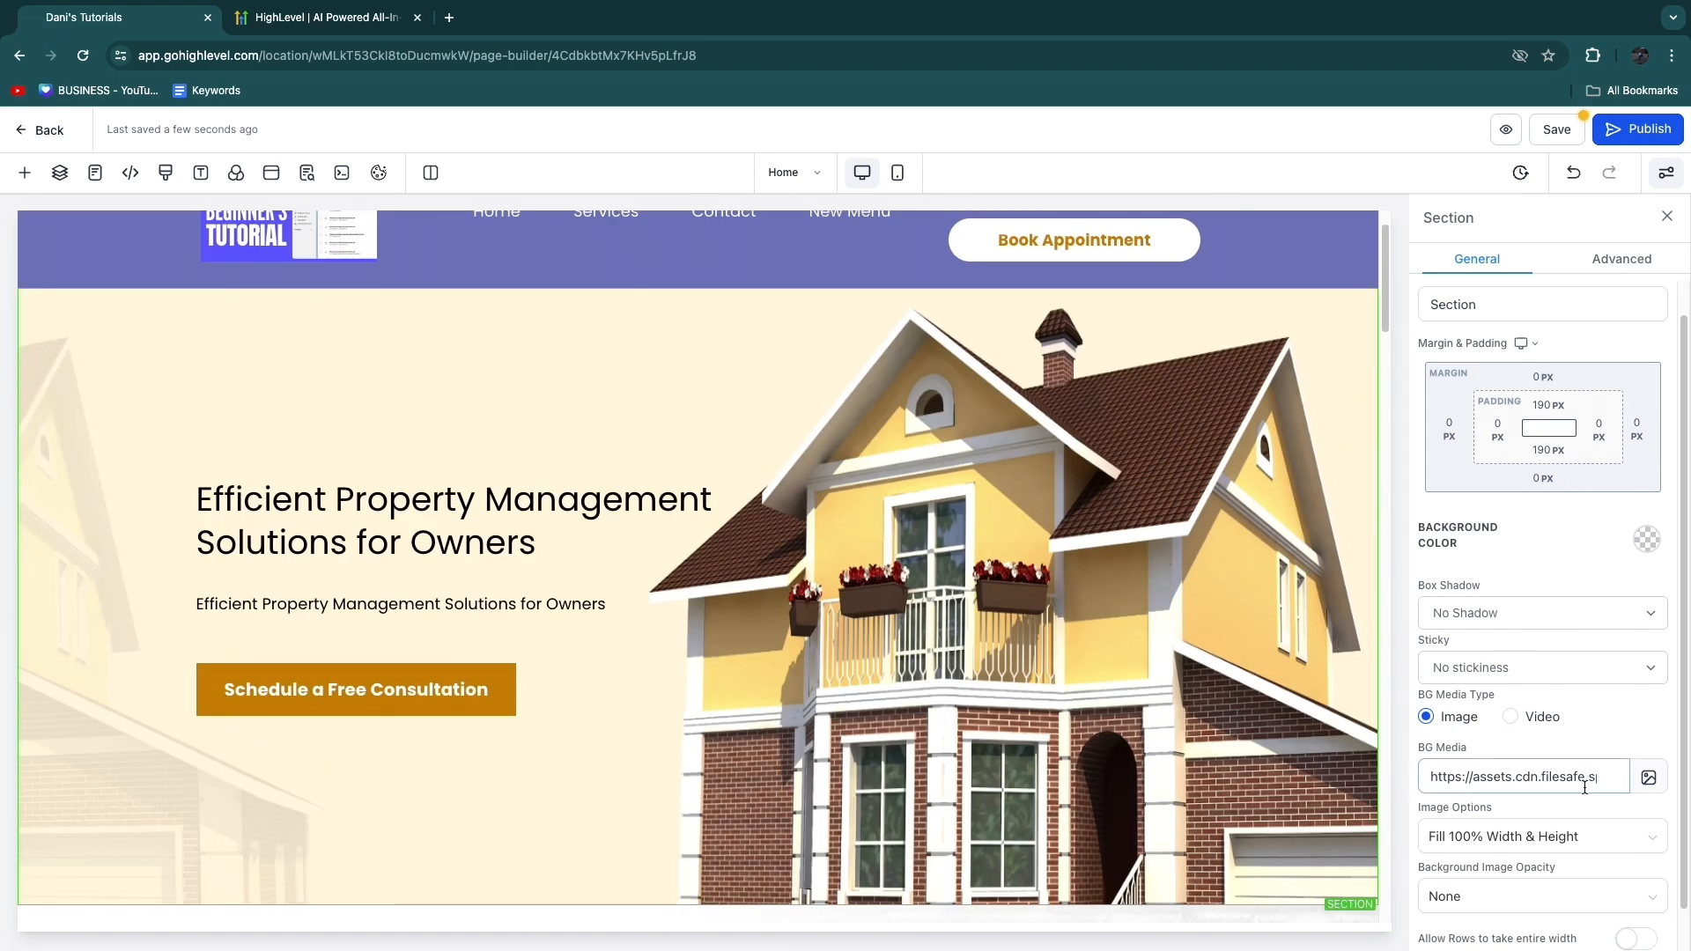
{"action": "left_click", "coordinate": [1645, 777]}
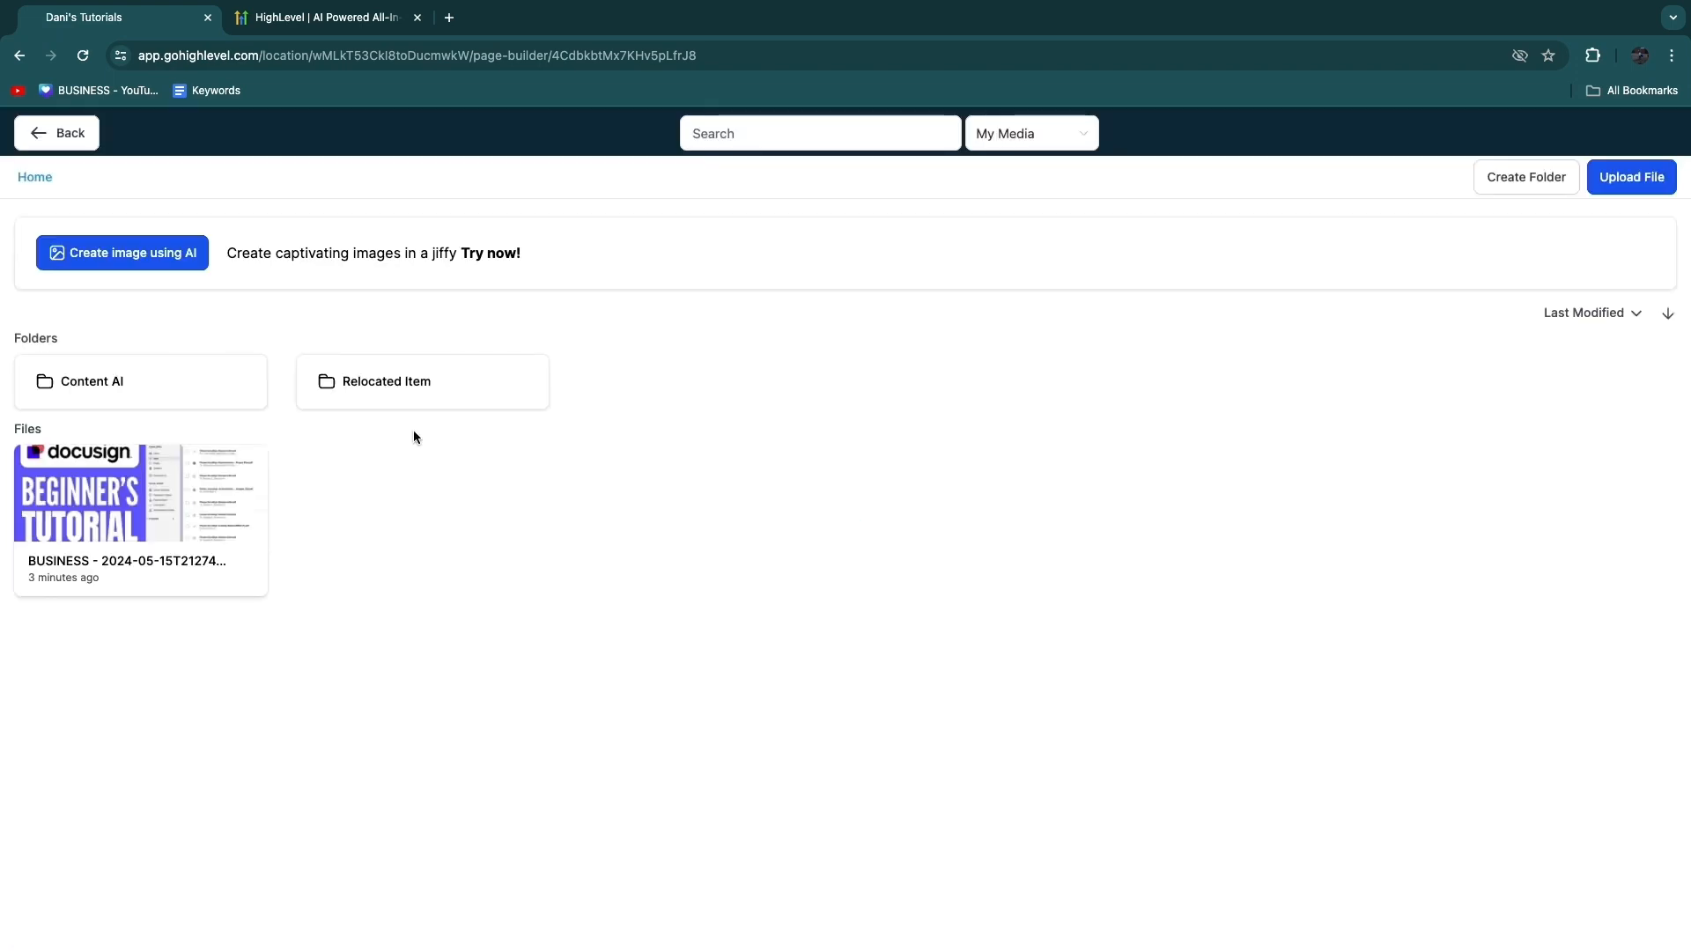
{"action": "left_click", "coordinate": [171, 397]}
{"action": "double_click", "coordinate": [170, 397]}
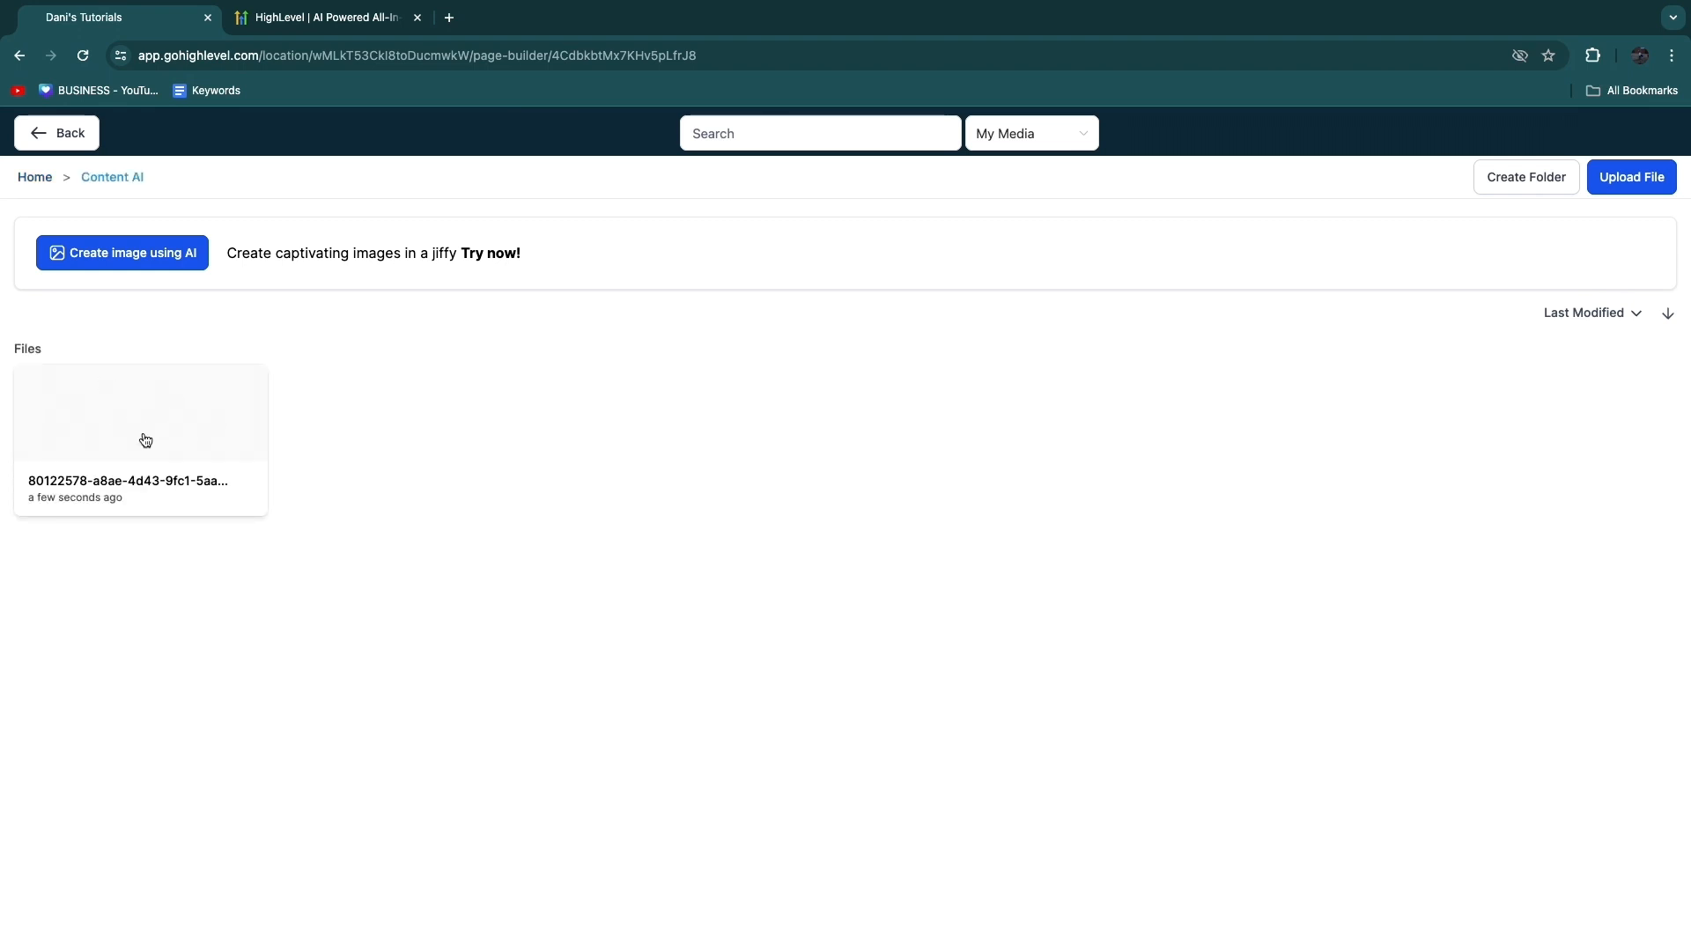
{"action": "left_click", "coordinate": [158, 406]}
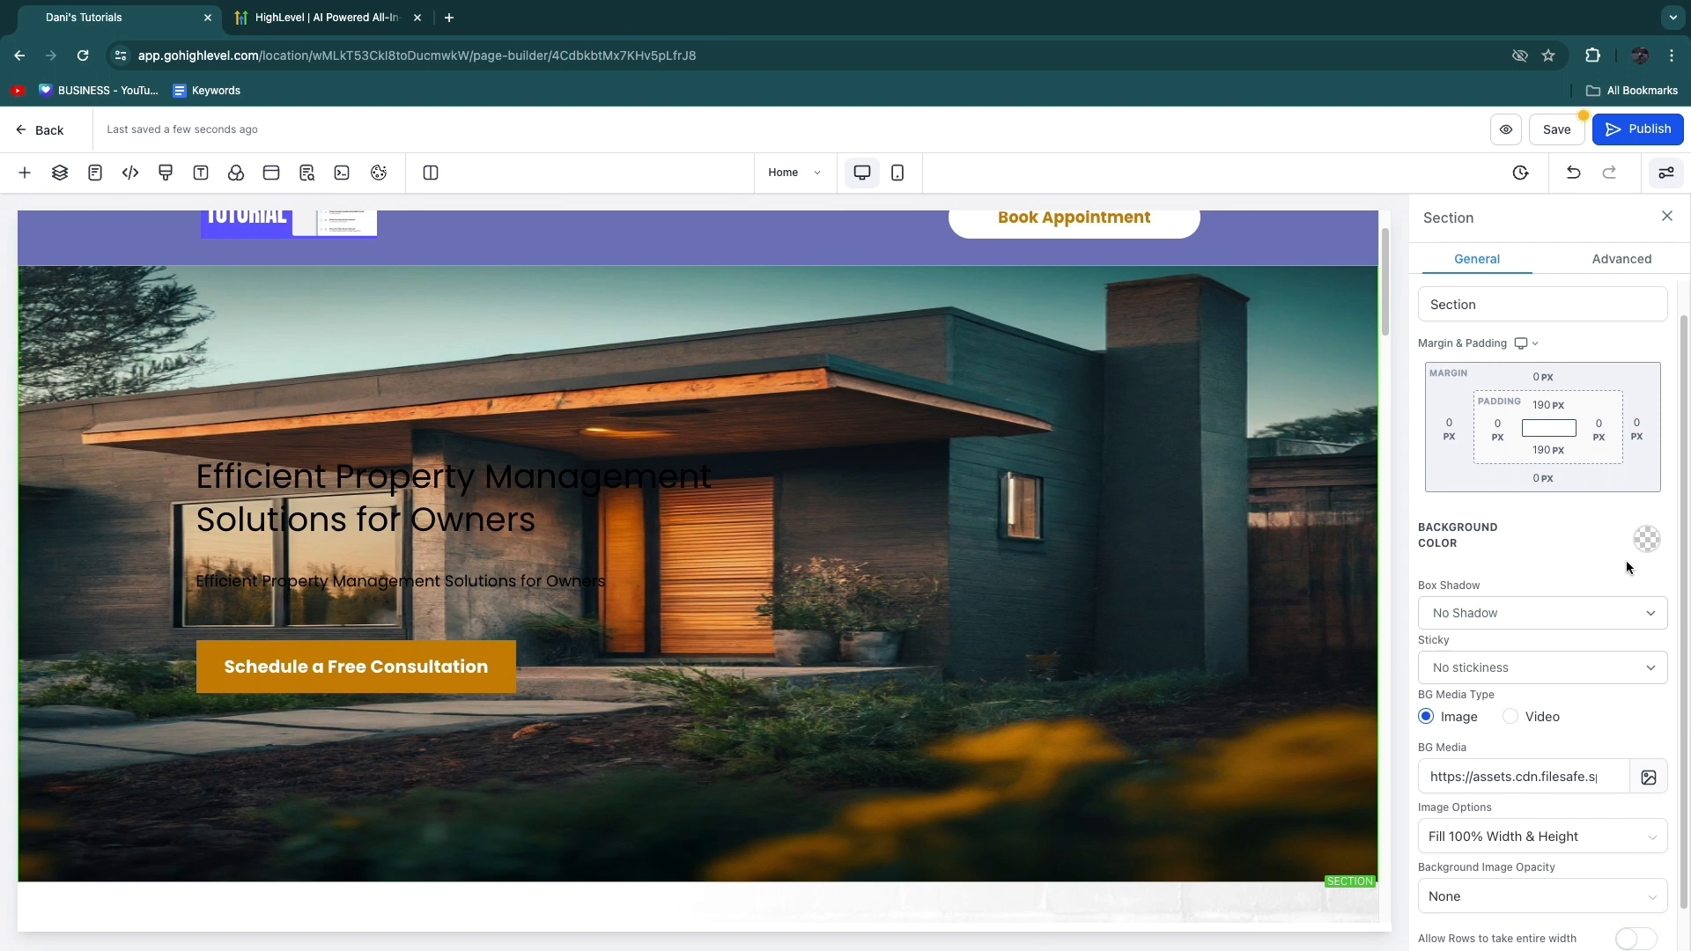
- Try the Fill 100% Width and Full Center (Parallax) options for the hero background image and settle on Full Center
{"action": "scroll", "coordinate": [1573, 584], "scroll_direction": "down", "scroll_amount": 1}
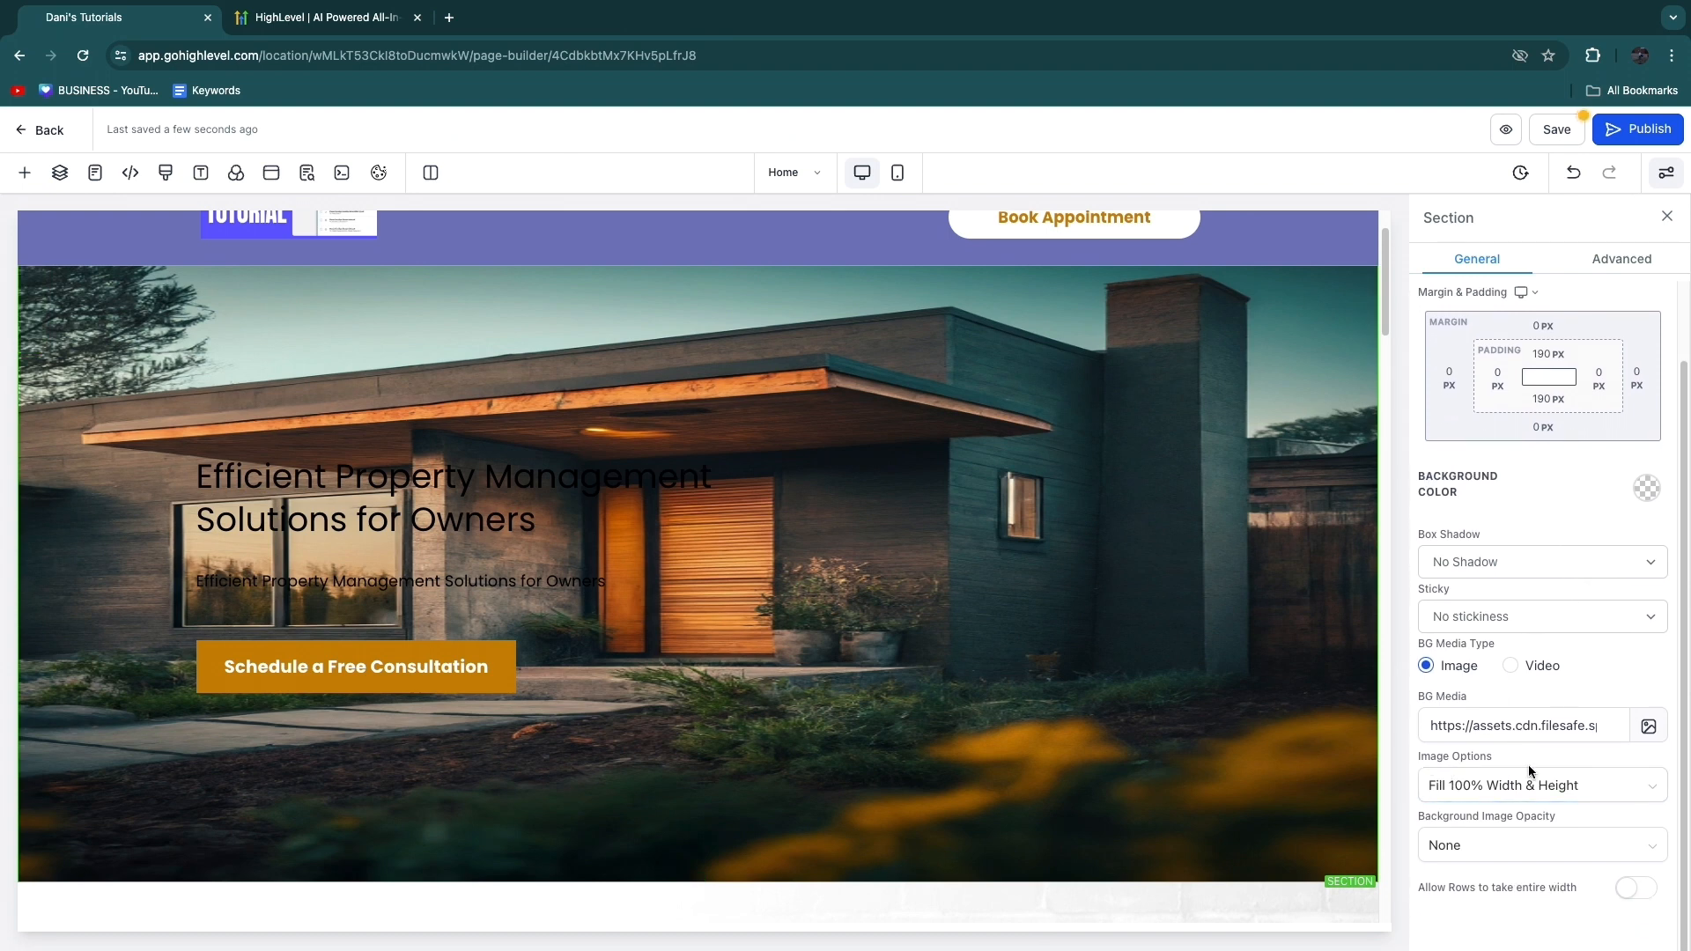
{"action": "left_click", "coordinate": [1496, 796]}
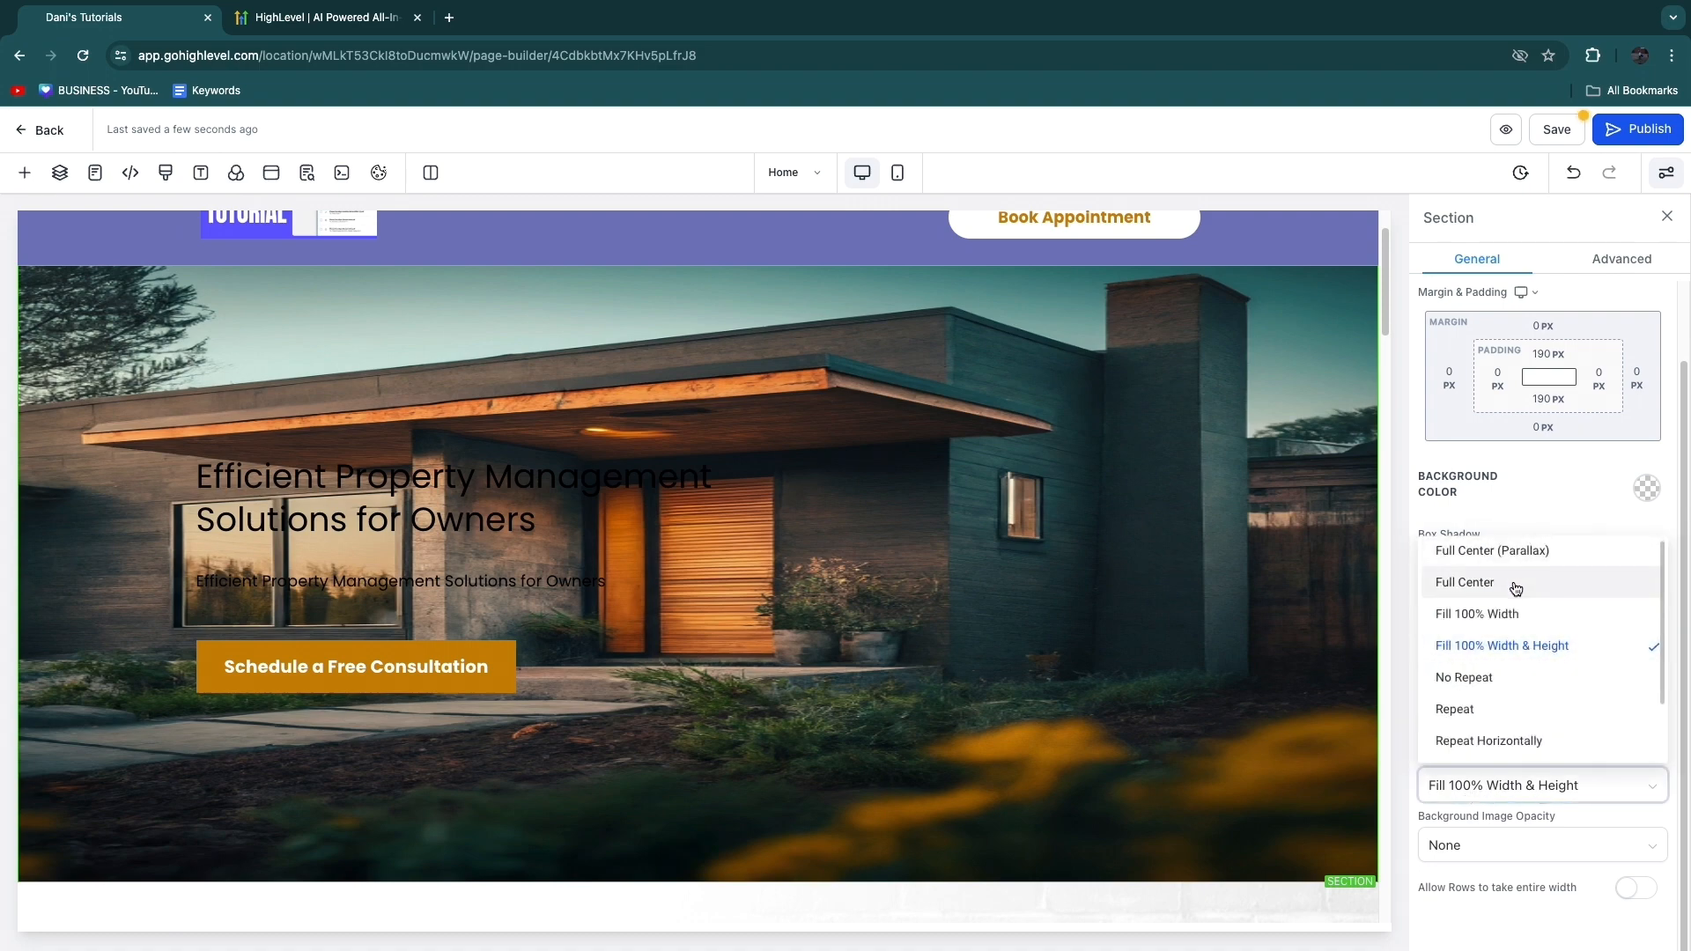
{"action": "left_click", "coordinate": [1488, 614]}
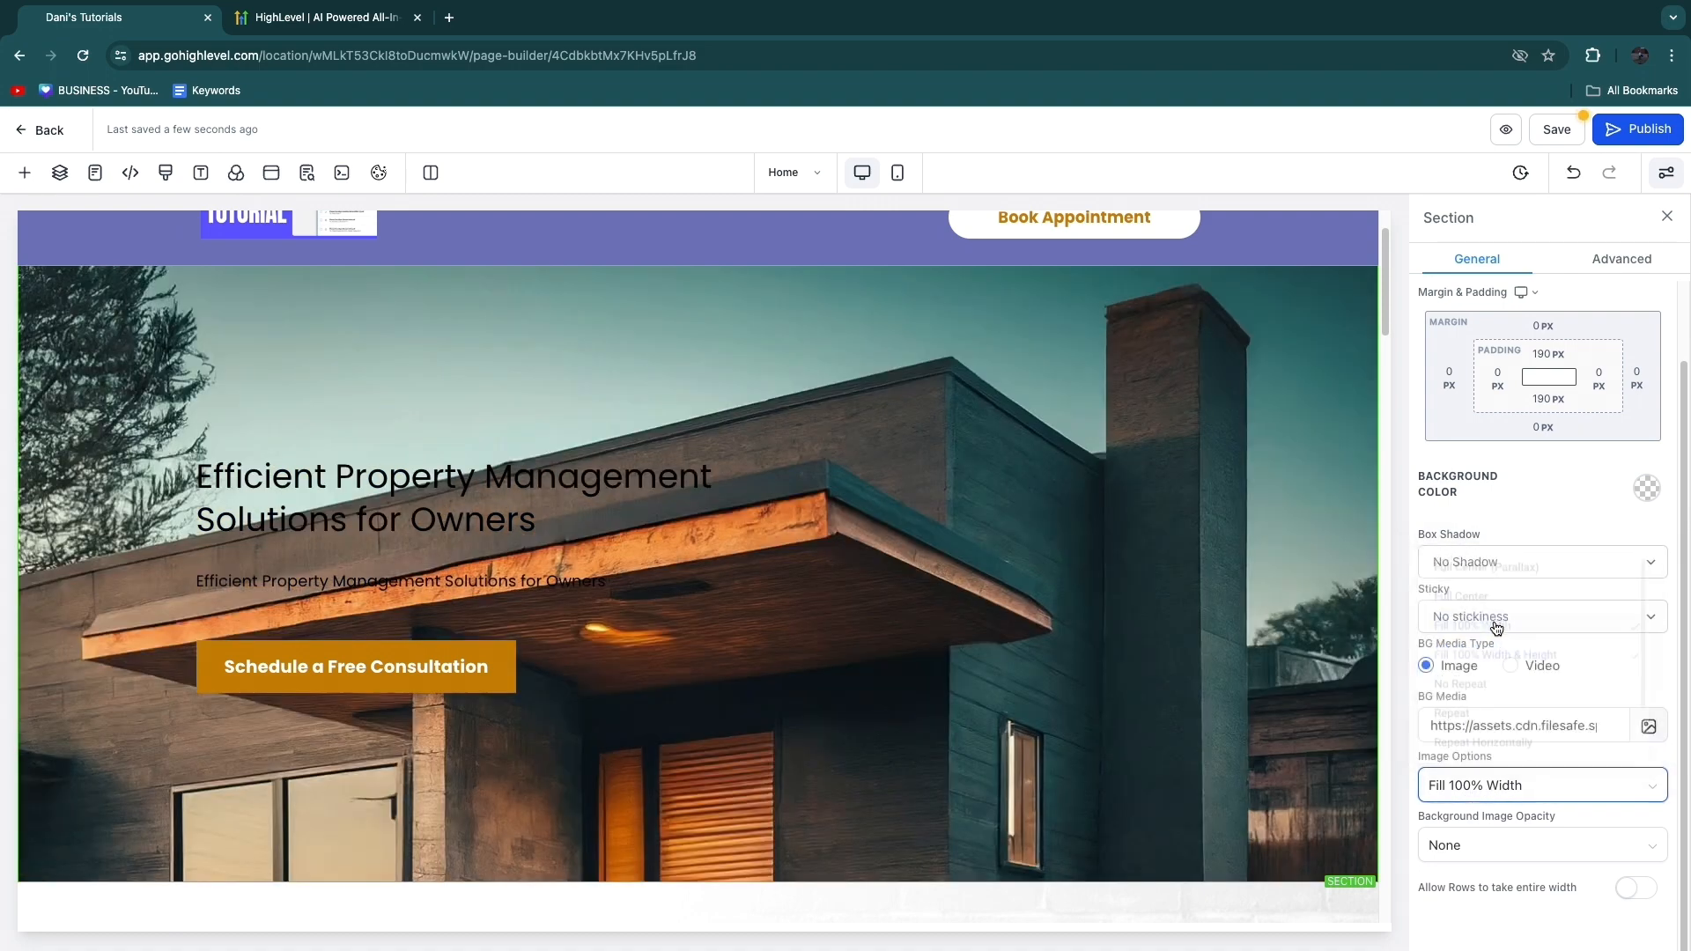
{"action": "scroll", "coordinate": [901, 643], "scroll_direction": "down", "scroll_amount": 4}
{"action": "scroll", "coordinate": [1008, 576], "scroll_direction": "up", "scroll_amount": 4}
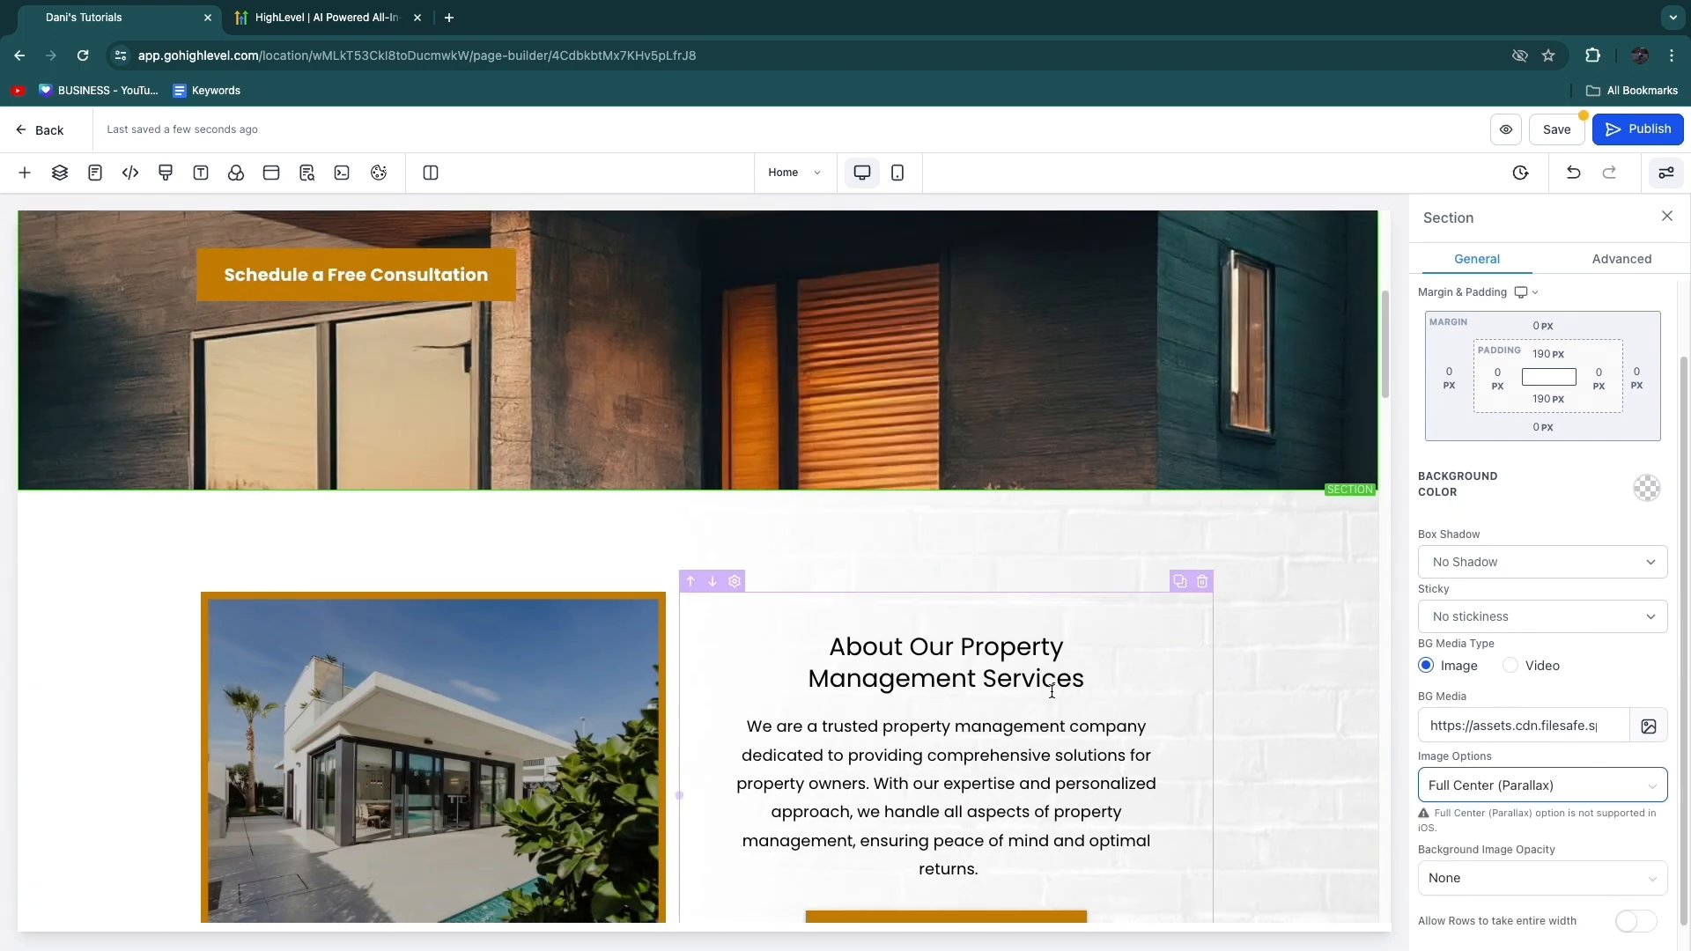
{"action": "scroll", "coordinate": [1051, 691], "scroll_direction": "up", "scroll_amount": 5}
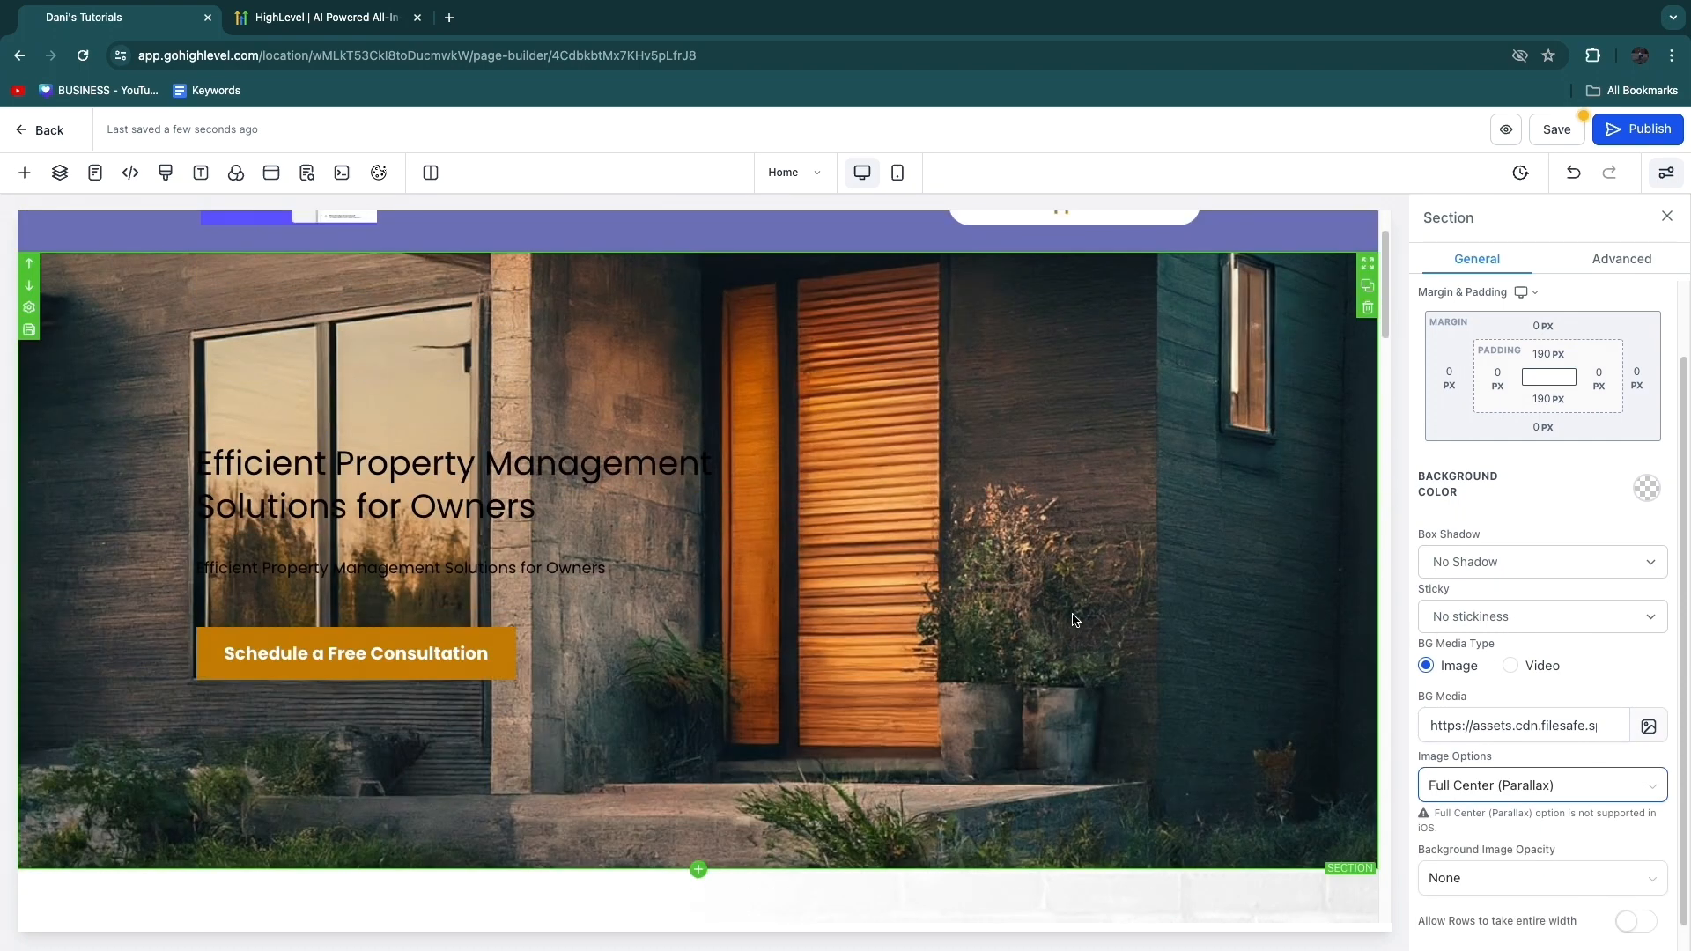
{"action": "scroll", "coordinate": [973, 658], "scroll_direction": "down", "scroll_amount": 7}
{"action": "scroll", "coordinate": [973, 658], "scroll_direction": "up", "scroll_amount": 10}
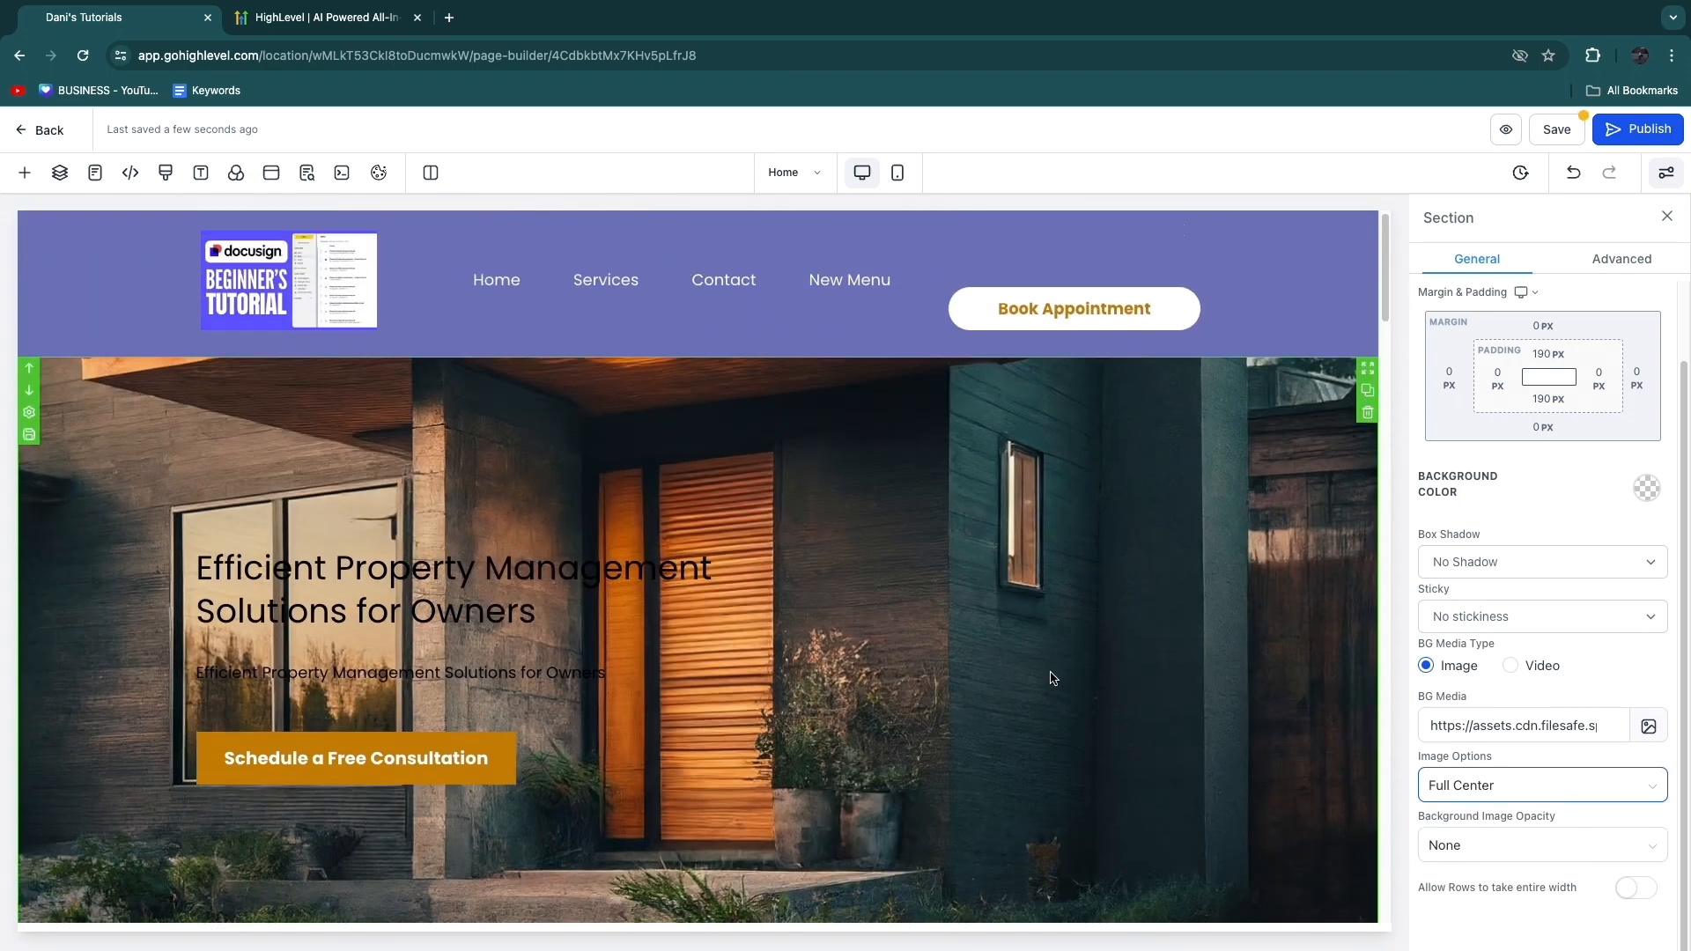
{"action": "scroll", "coordinate": [881, 546], "scroll_direction": "down", "scroll_amount": 1}
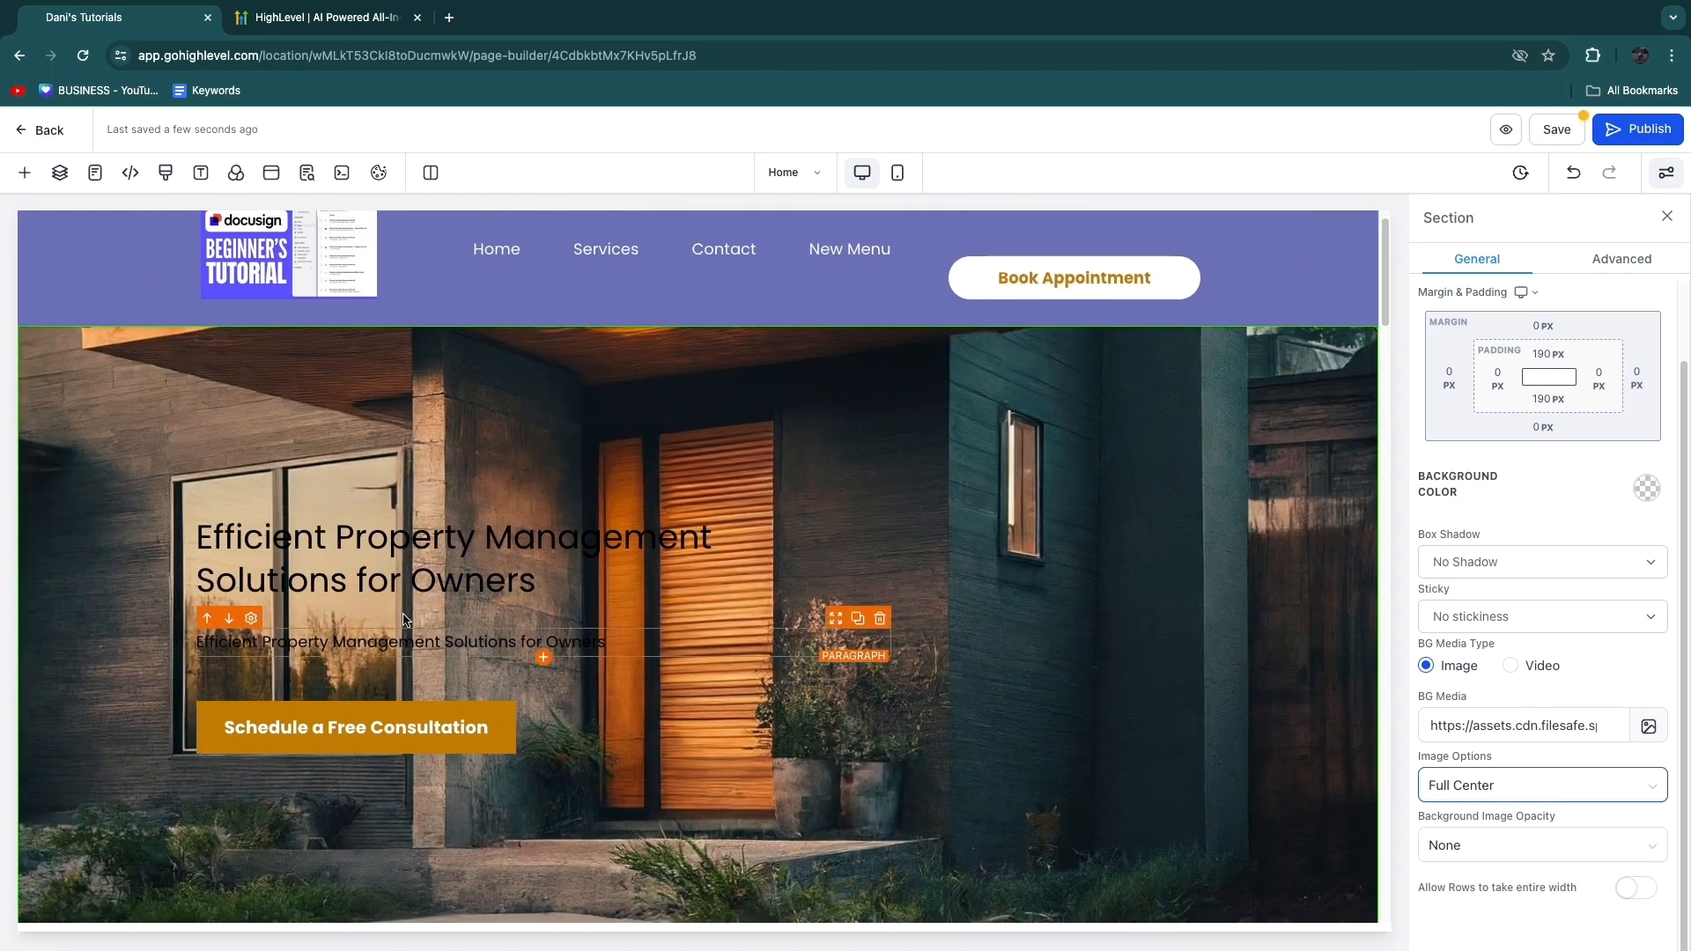
- Set the font weight of the hero headline to 600 - Semi-Bold
{"action": "scroll", "coordinate": [404, 512], "scroll_direction": "down", "scroll_amount": 1}
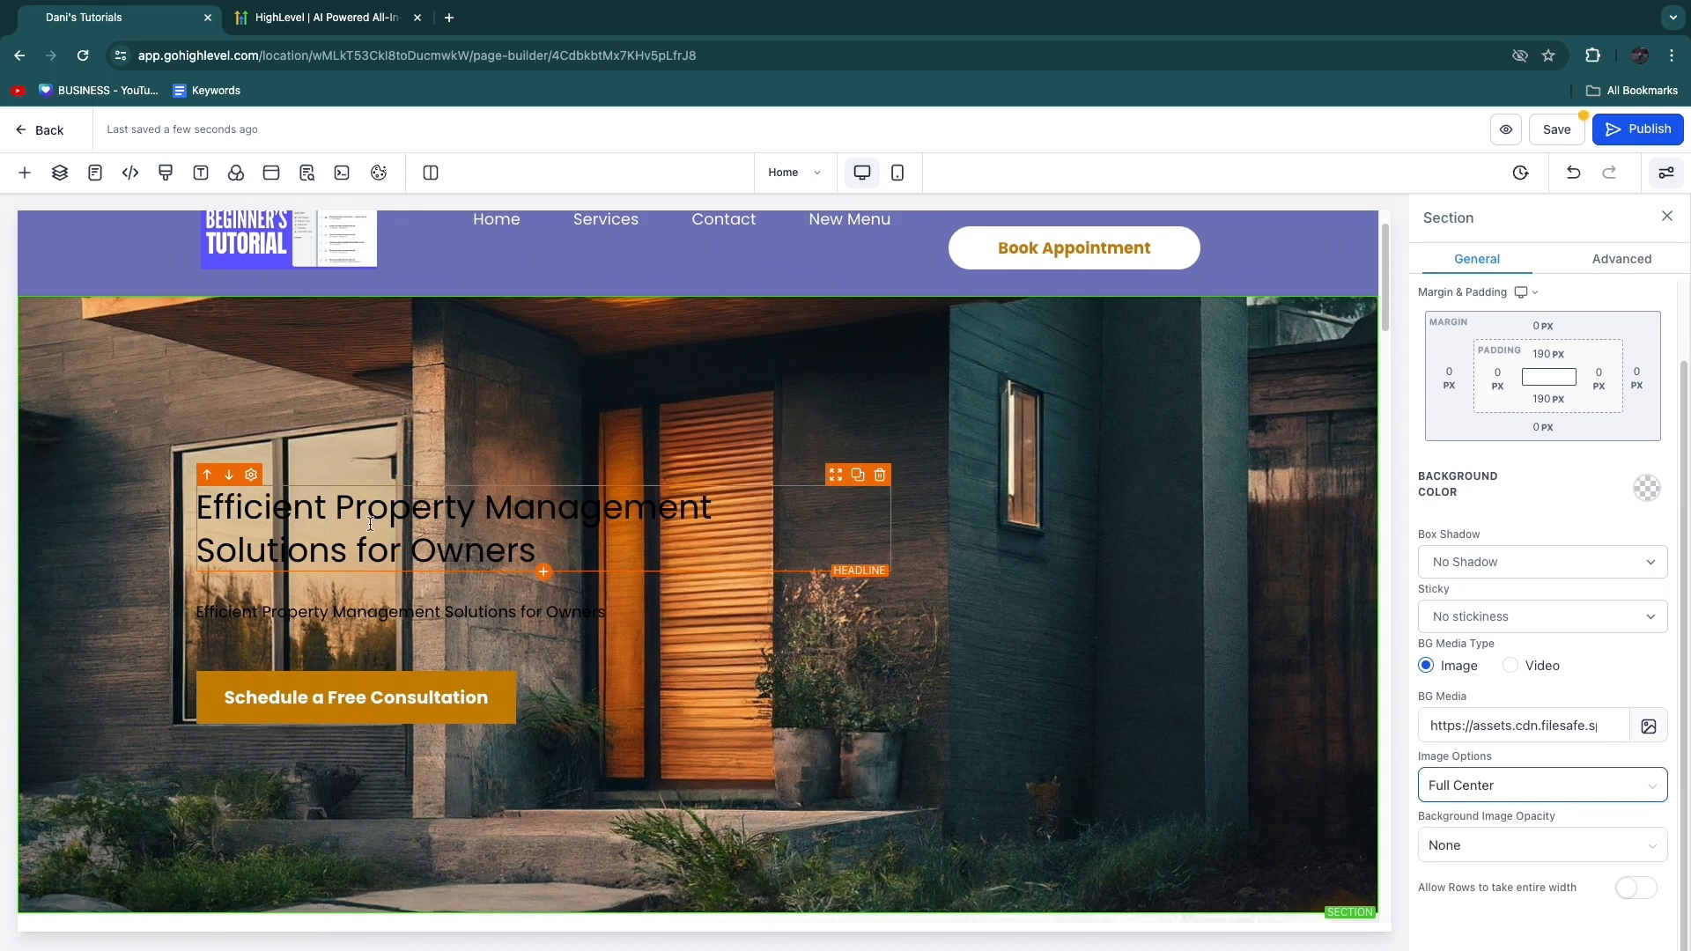
{"action": "left_click", "coordinate": [368, 515]}
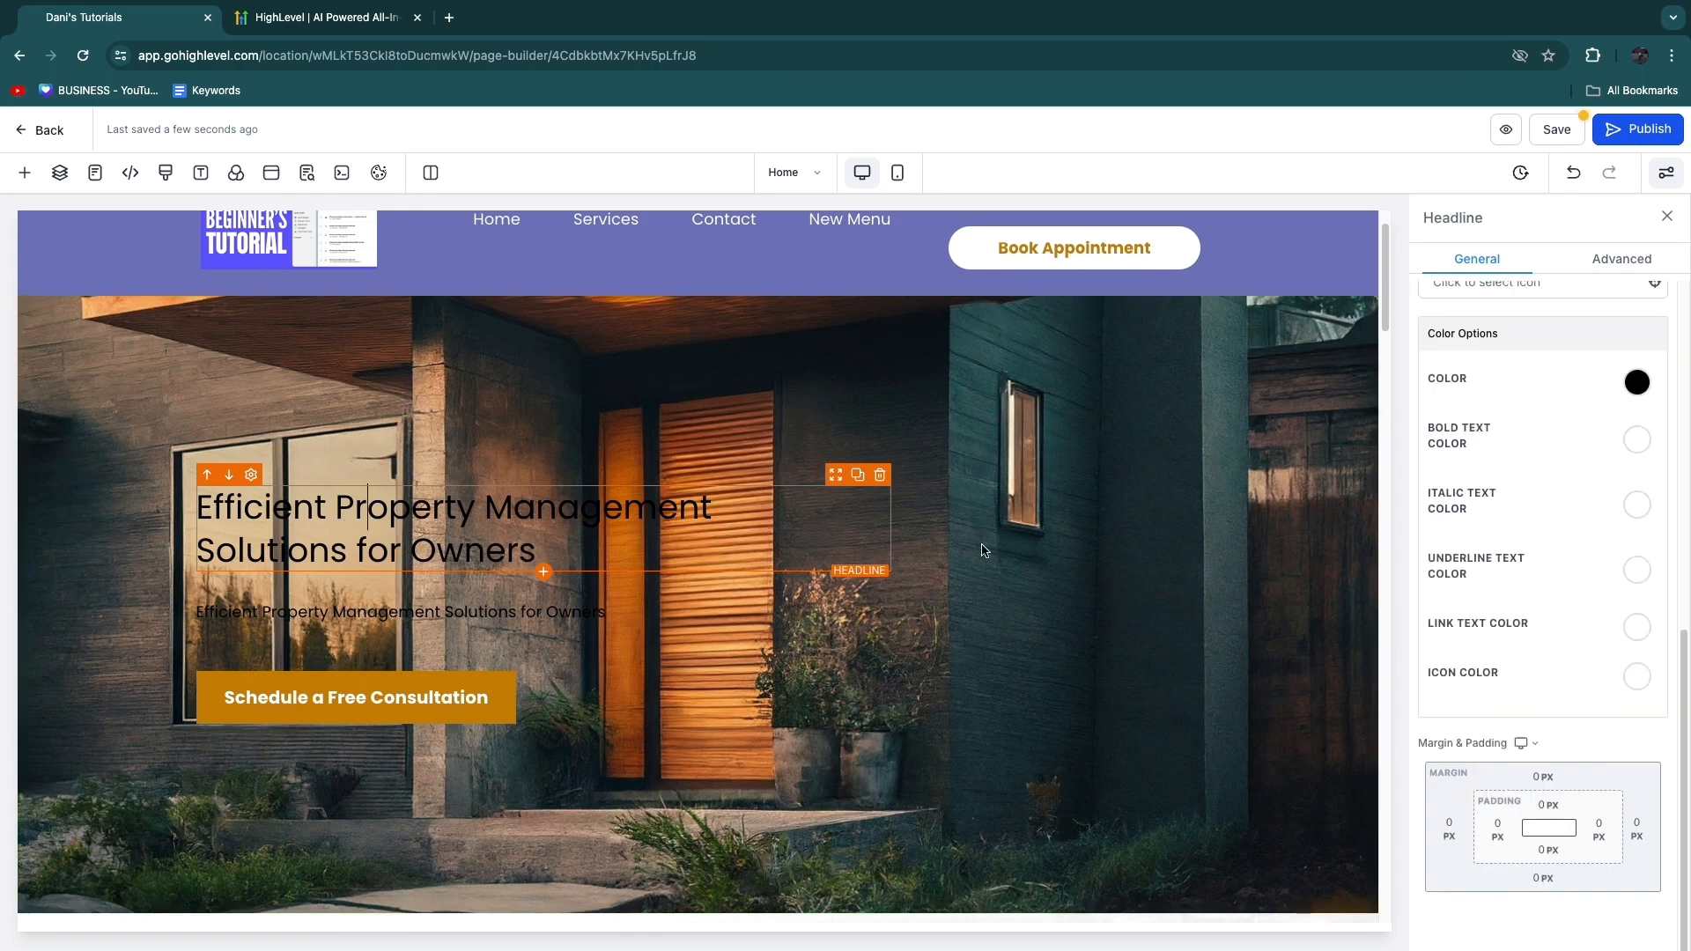
{"action": "scroll", "coordinate": [1471, 508], "scroll_direction": "up", "scroll_amount": 2}
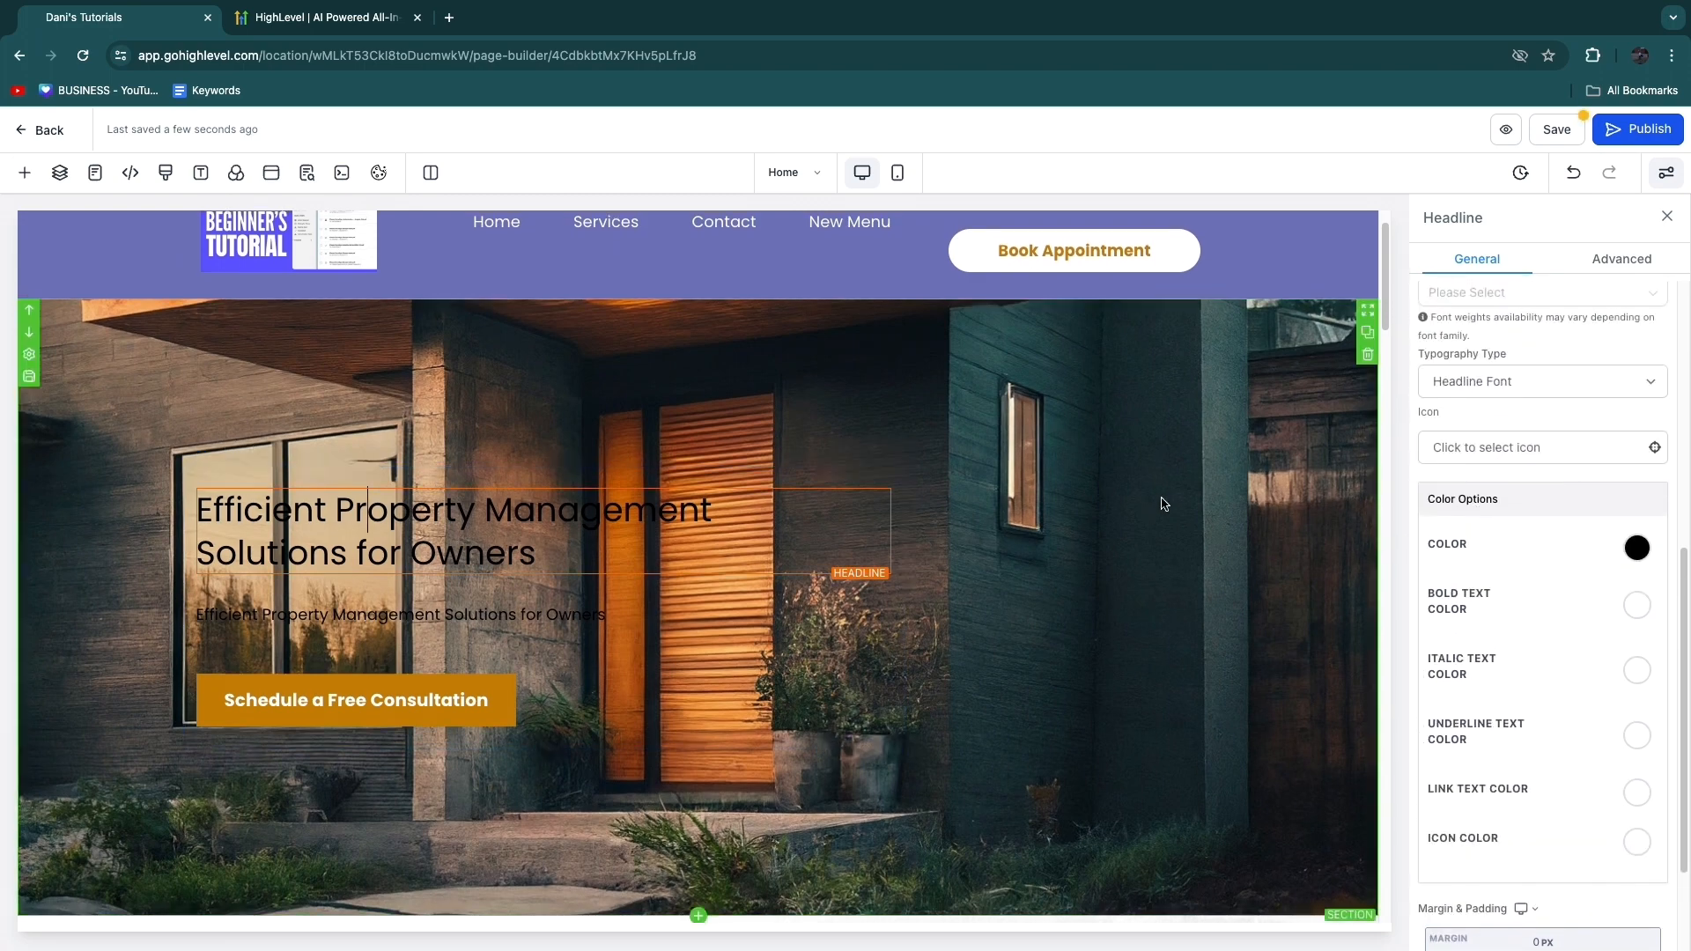
{"action": "scroll", "coordinate": [1492, 544], "scroll_direction": "up", "scroll_amount": 4}
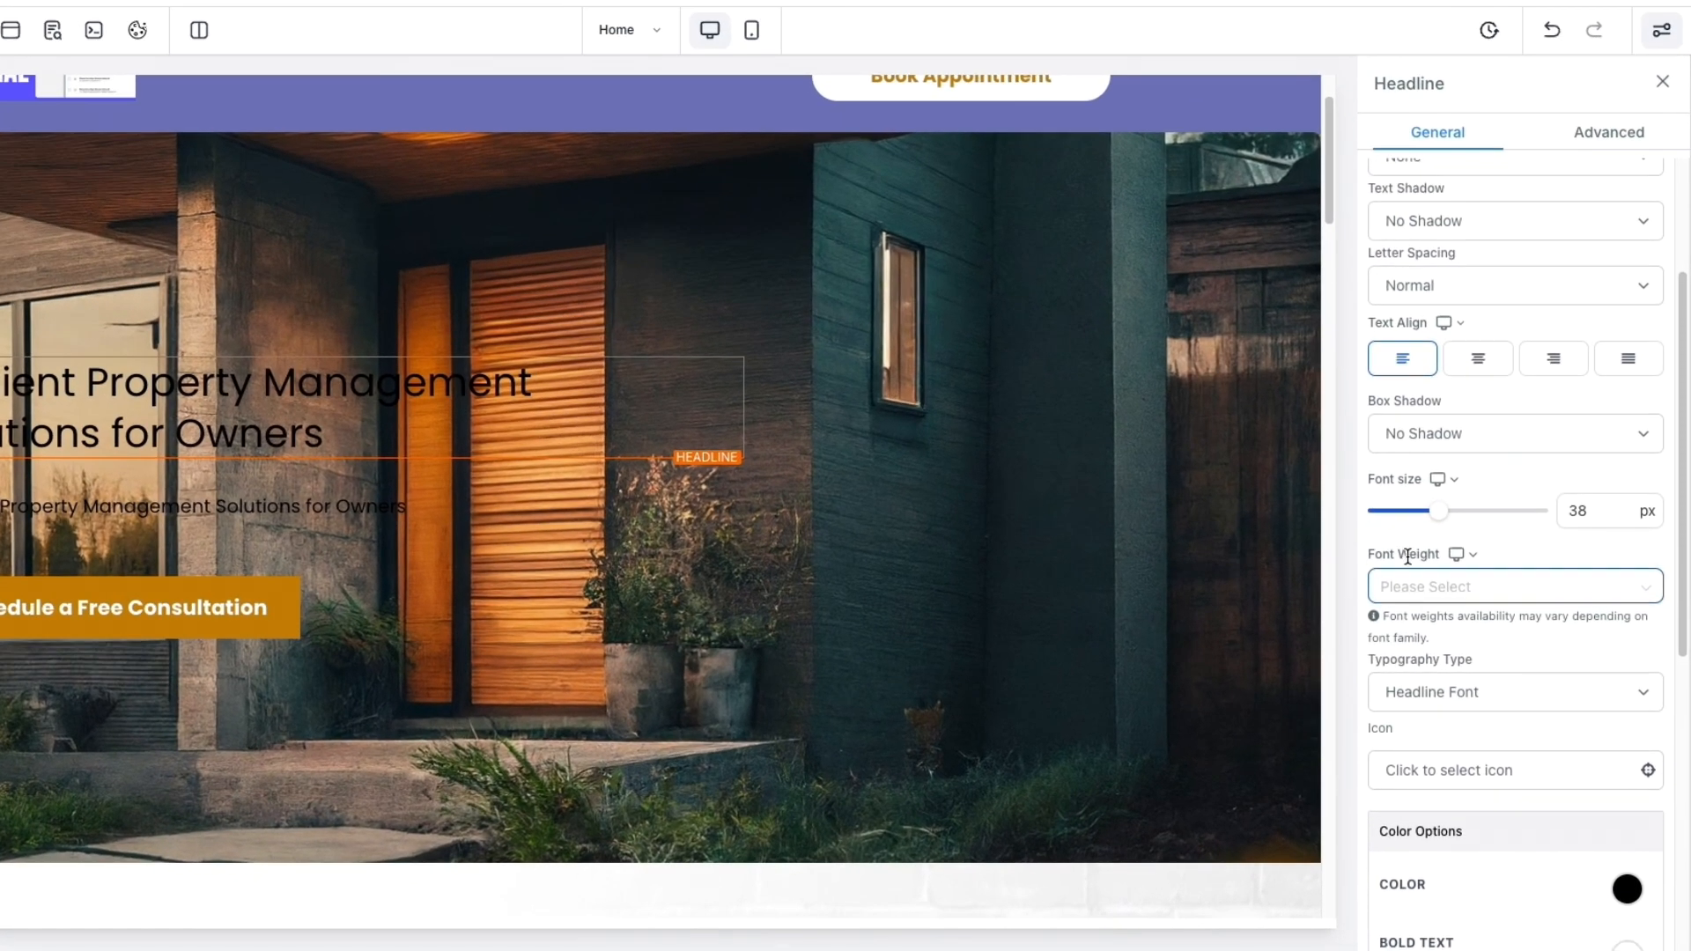
{"action": "left_click", "coordinate": [1492, 608]}
{"action": "scroll", "coordinate": [1492, 674], "scroll_direction": "down", "scroll_amount": 1}
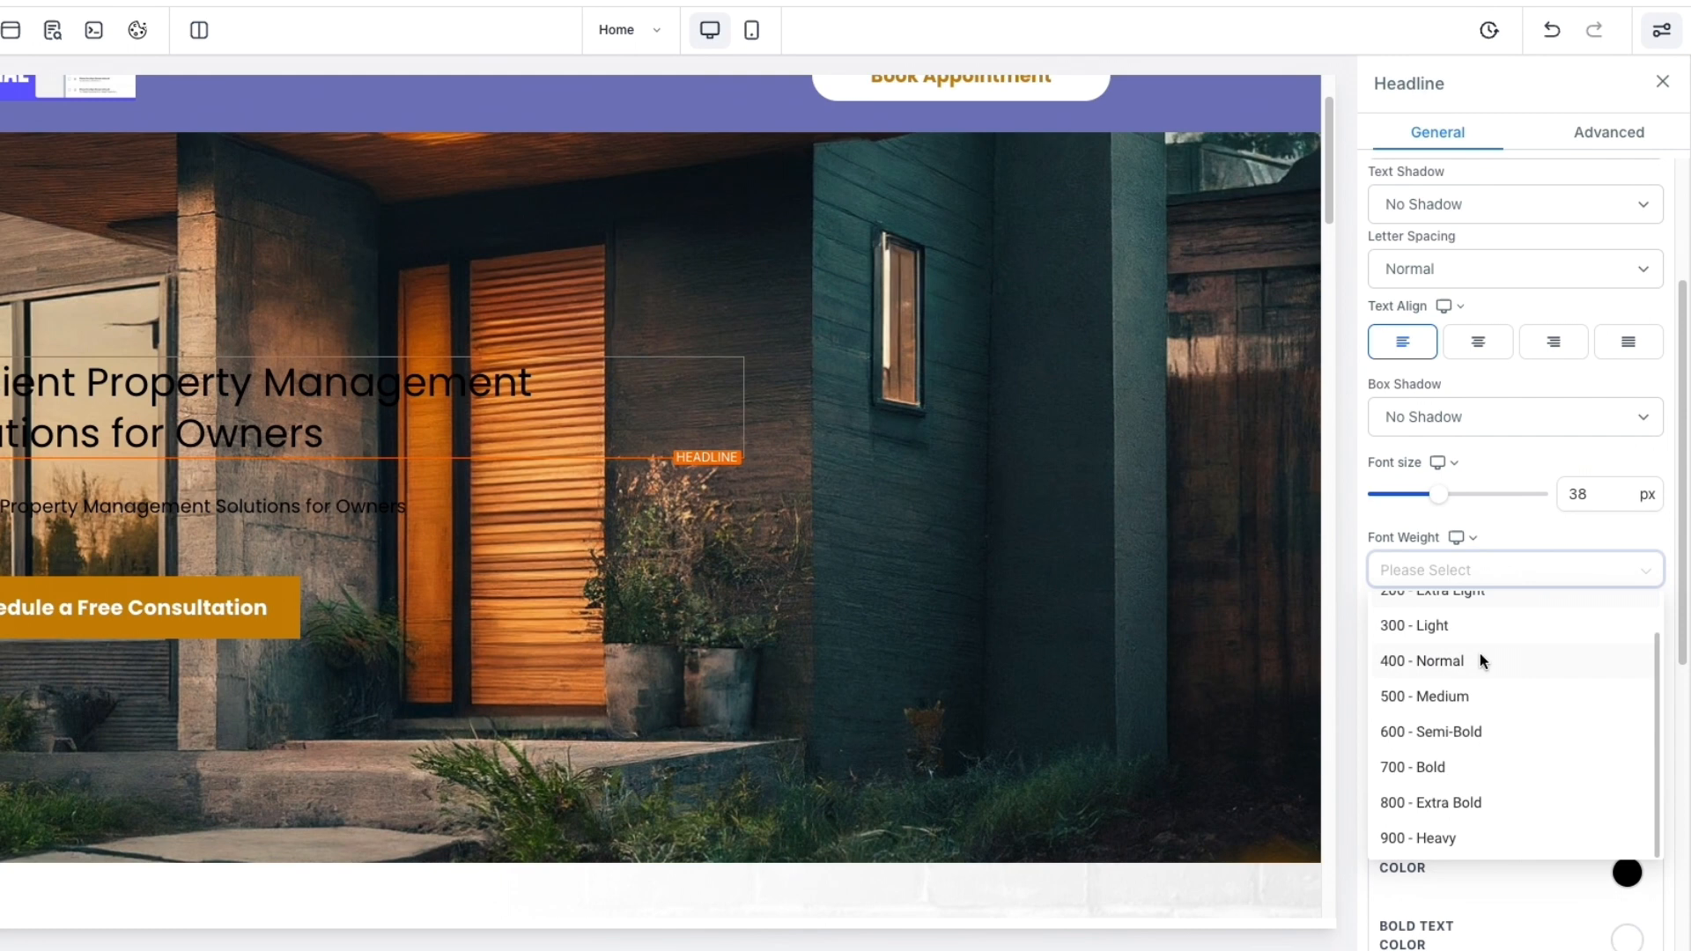
{"action": "left_click", "coordinate": [1466, 732]}
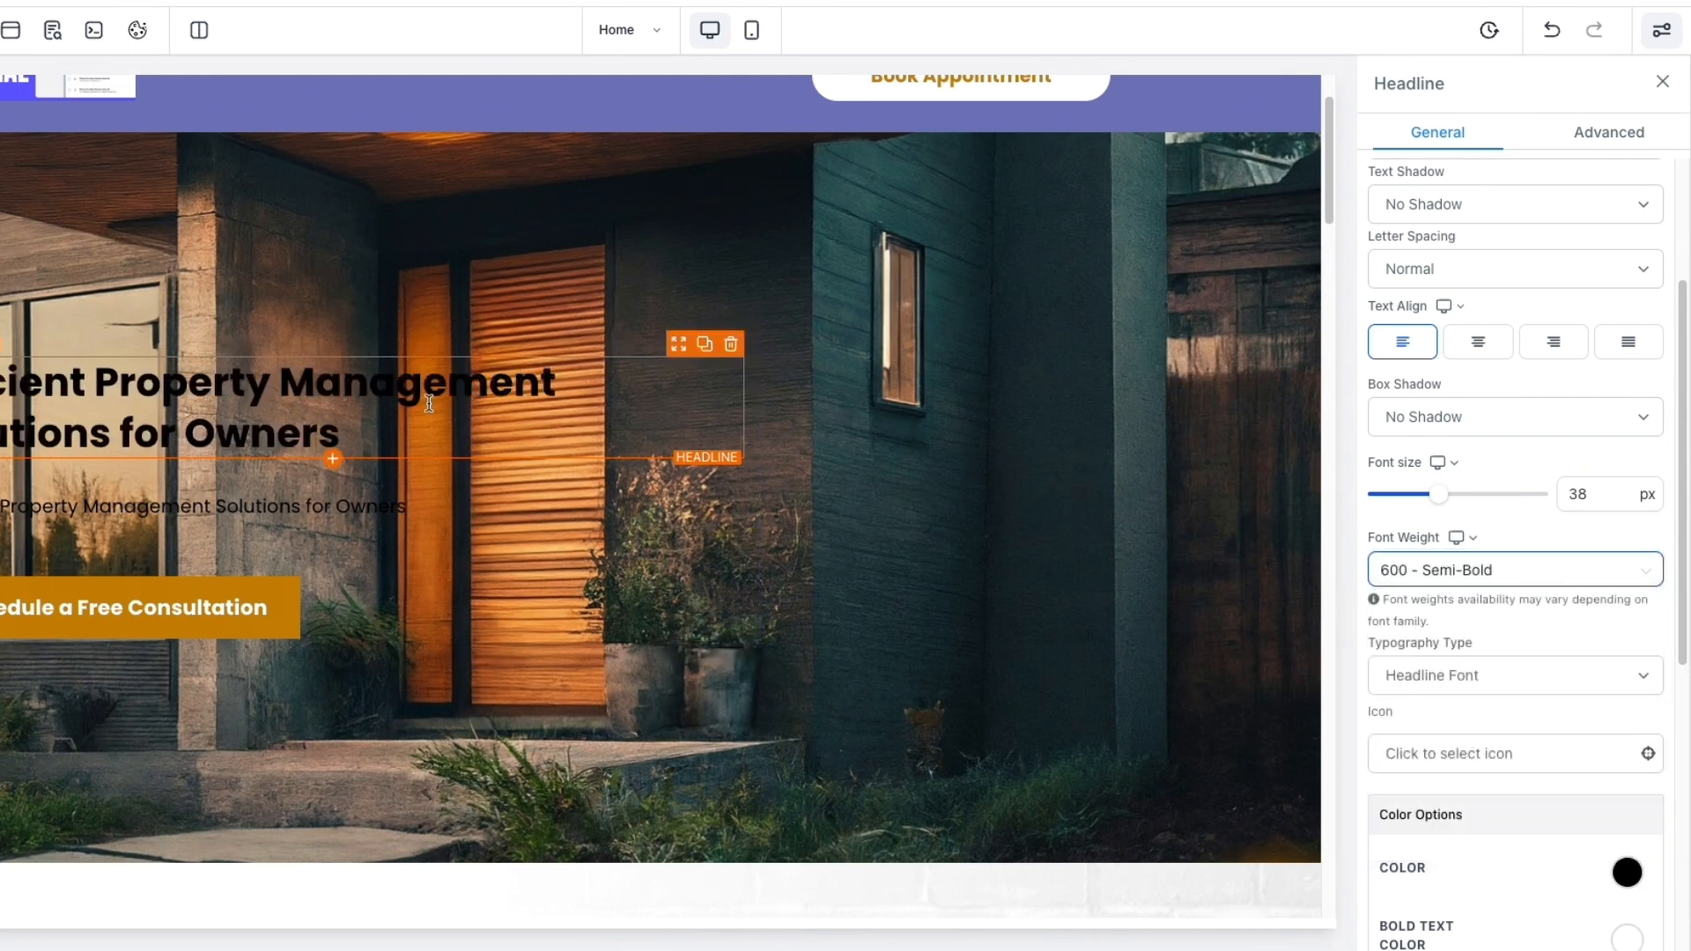
- Change the hero headline's text color to white and give it the Strong Shadow text shadow
{"action": "scroll", "coordinate": [1485, 578], "scroll_direction": "up", "scroll_amount": 3}
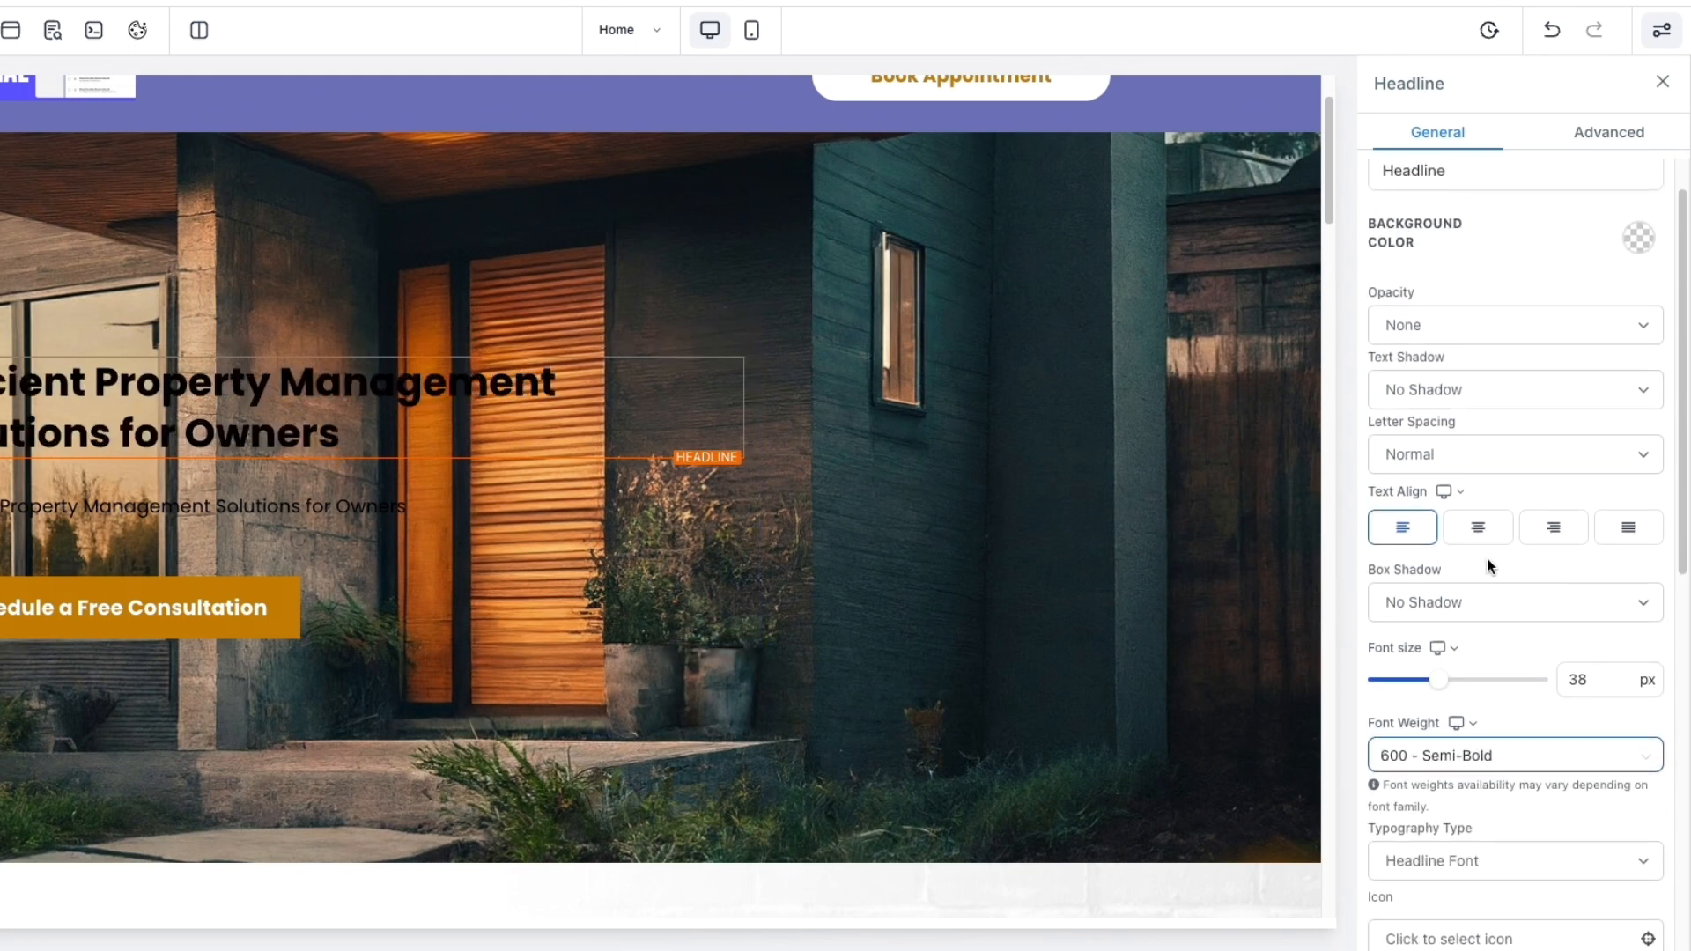
{"action": "scroll", "coordinate": [1566, 545], "scroll_direction": "up", "scroll_amount": 1}
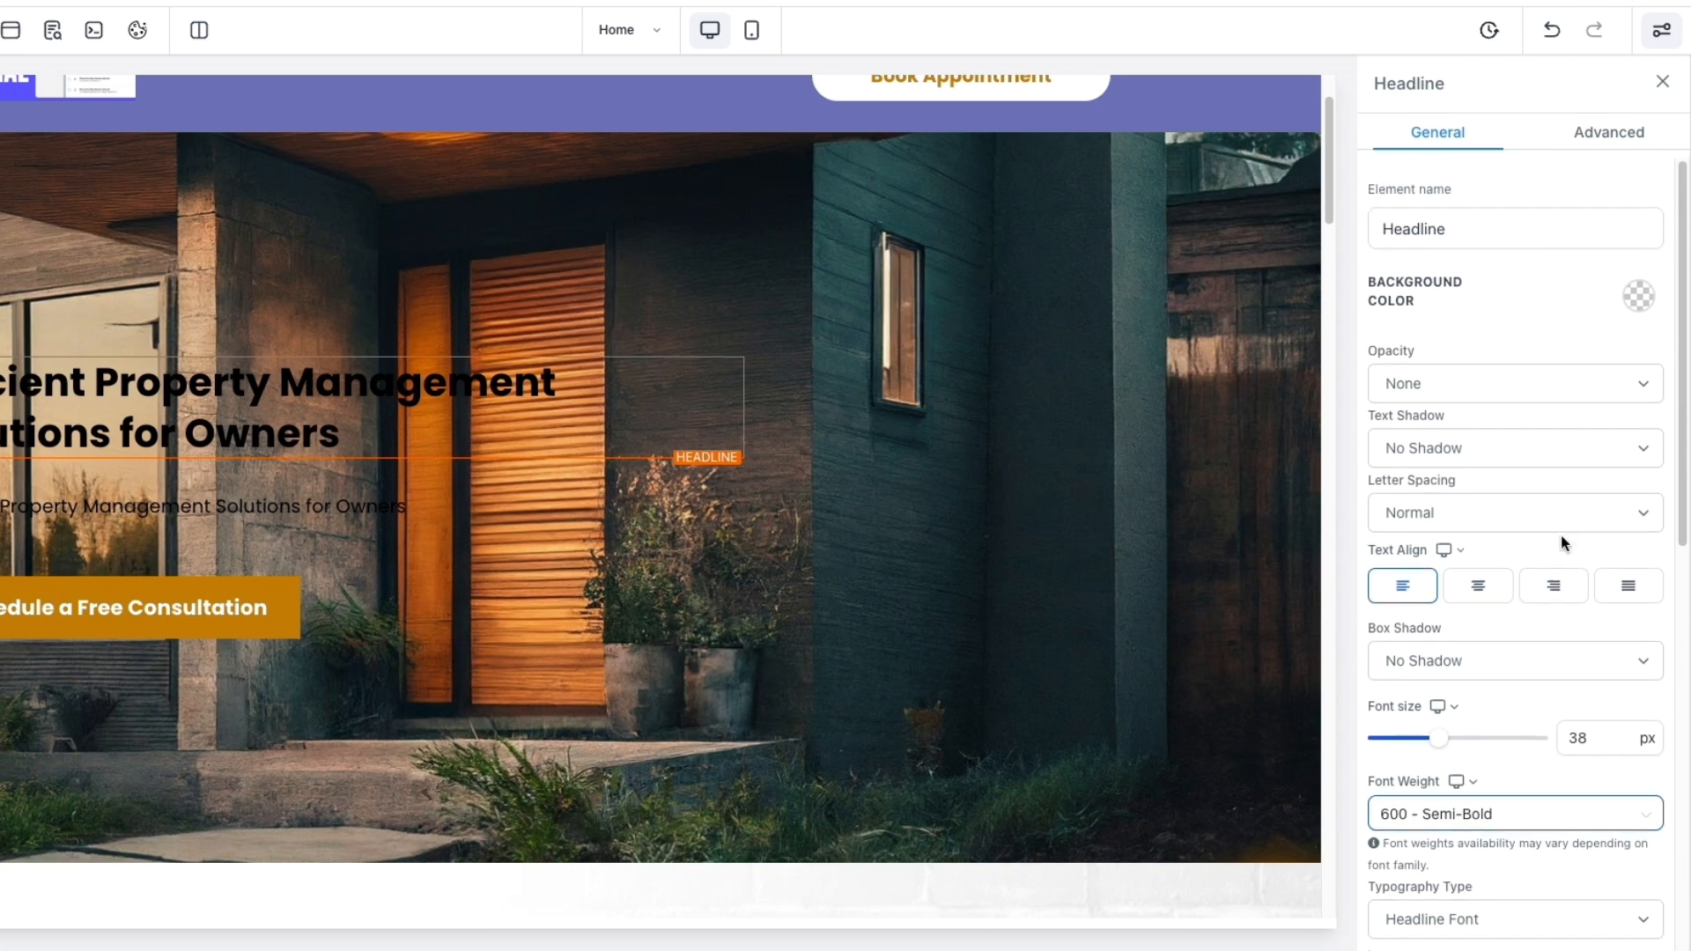
{"action": "scroll", "coordinate": [1472, 461], "scroll_direction": "down", "scroll_amount": 5}
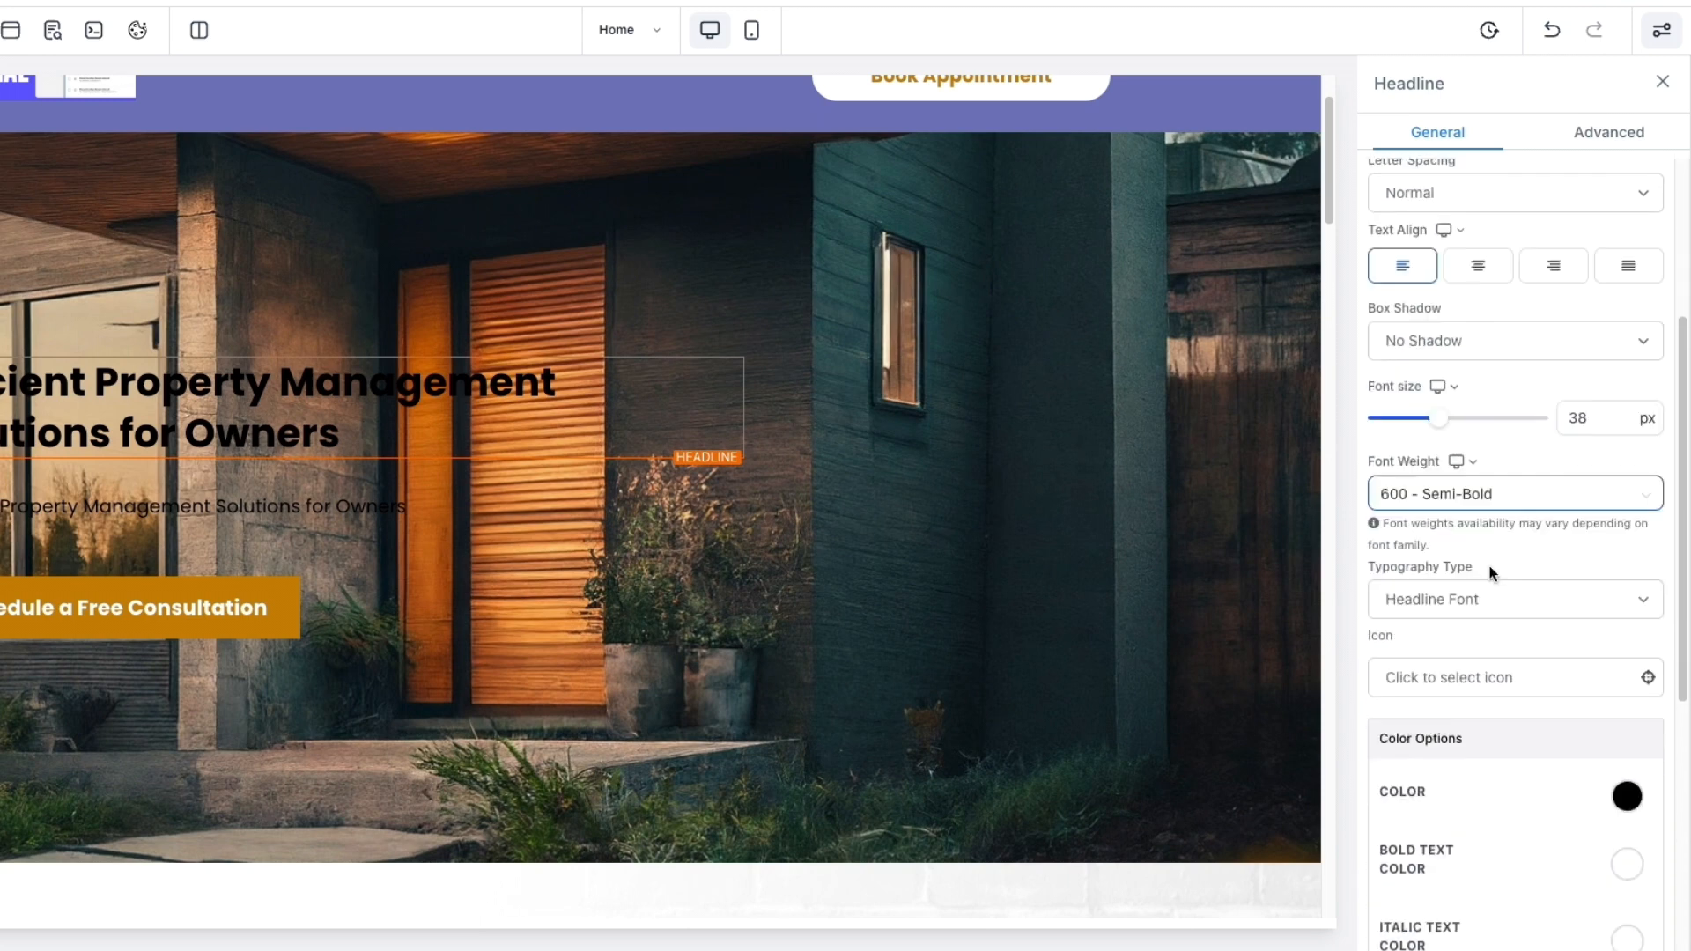
{"action": "scroll", "coordinate": [1429, 668], "scroll_direction": "down", "scroll_amount": 2}
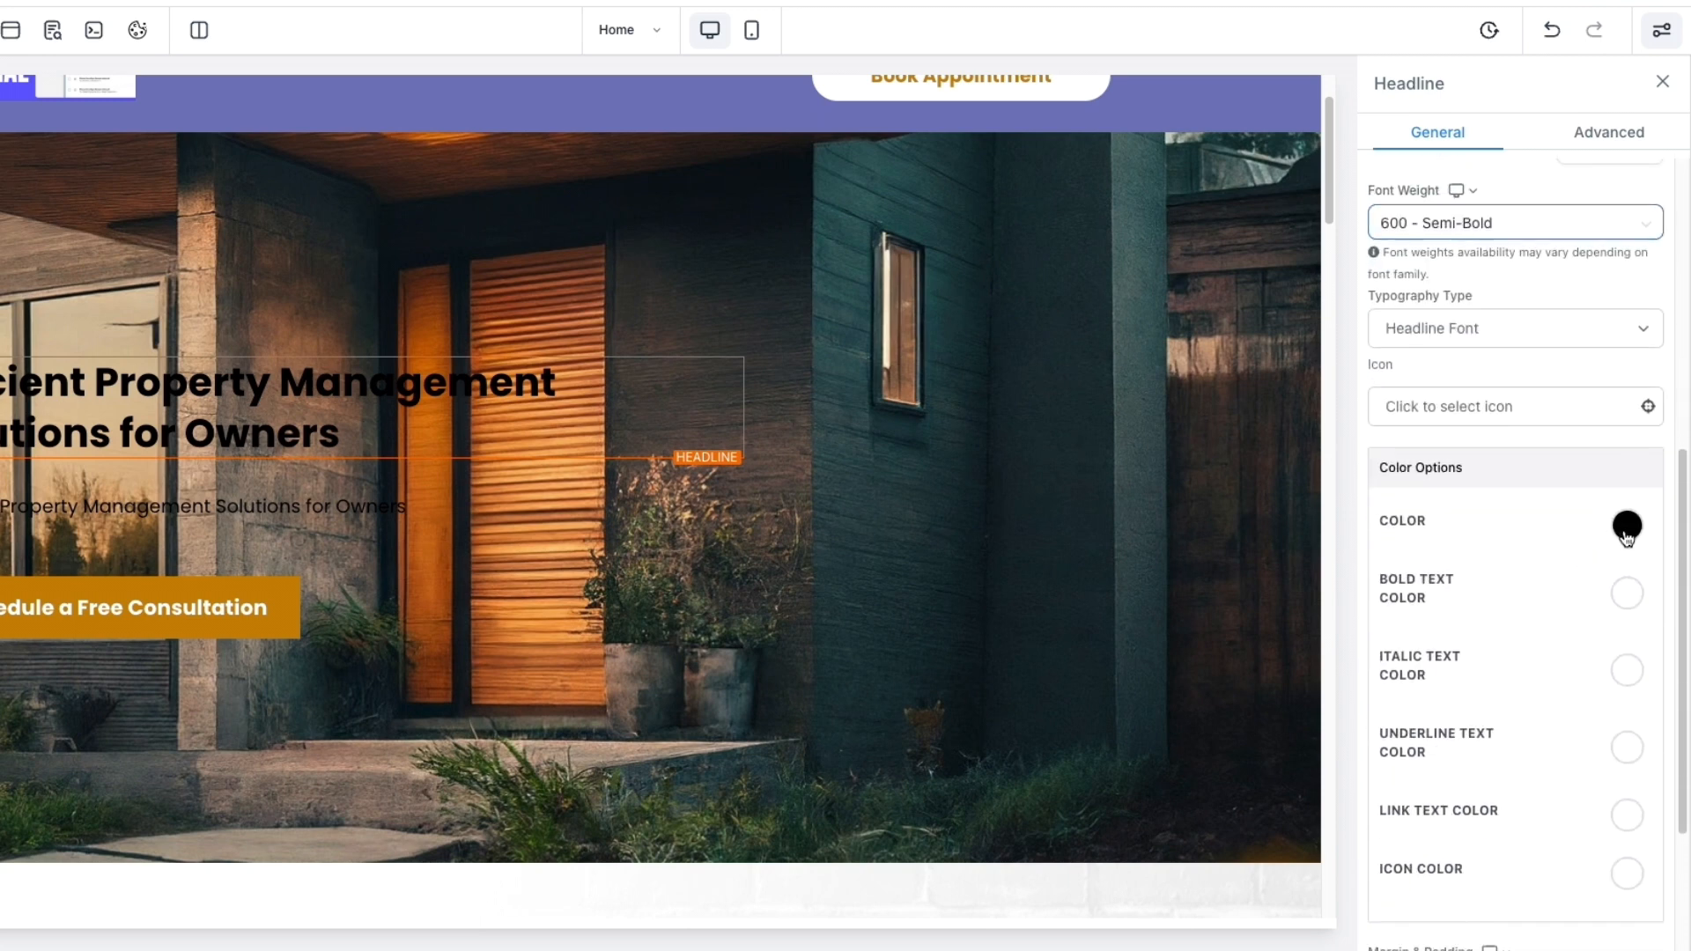
{"action": "left_click", "coordinate": [1625, 526]}
{"action": "left_click", "coordinate": [1485, 585]}
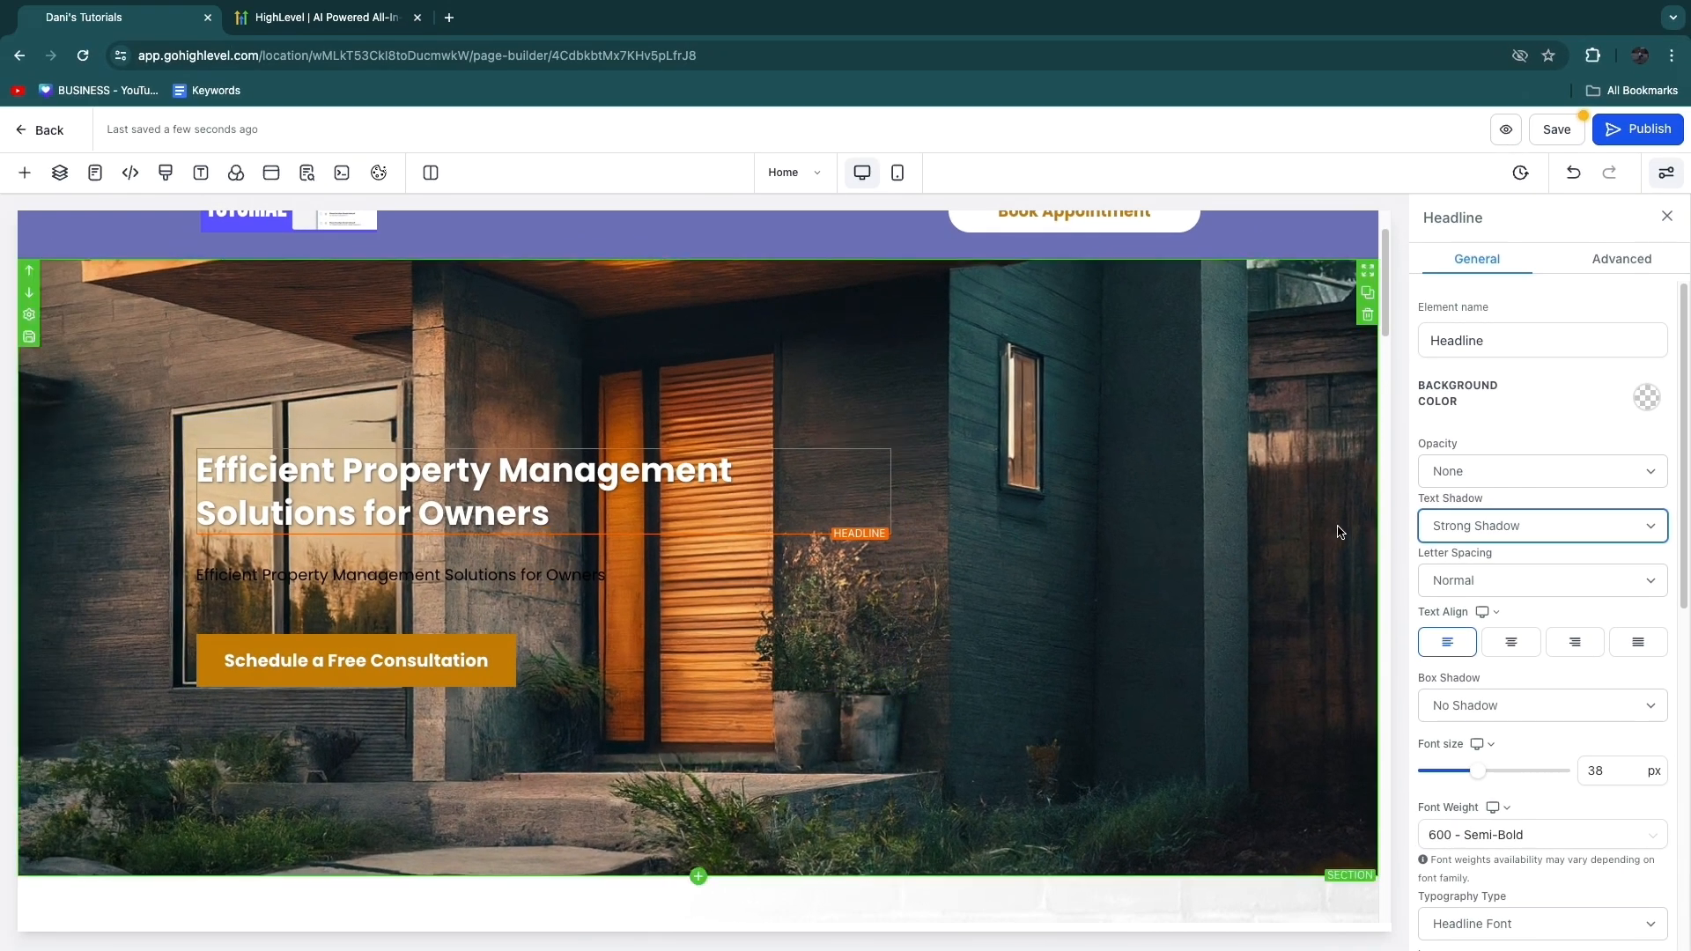
{"action": "left_click", "coordinate": [1538, 537]}
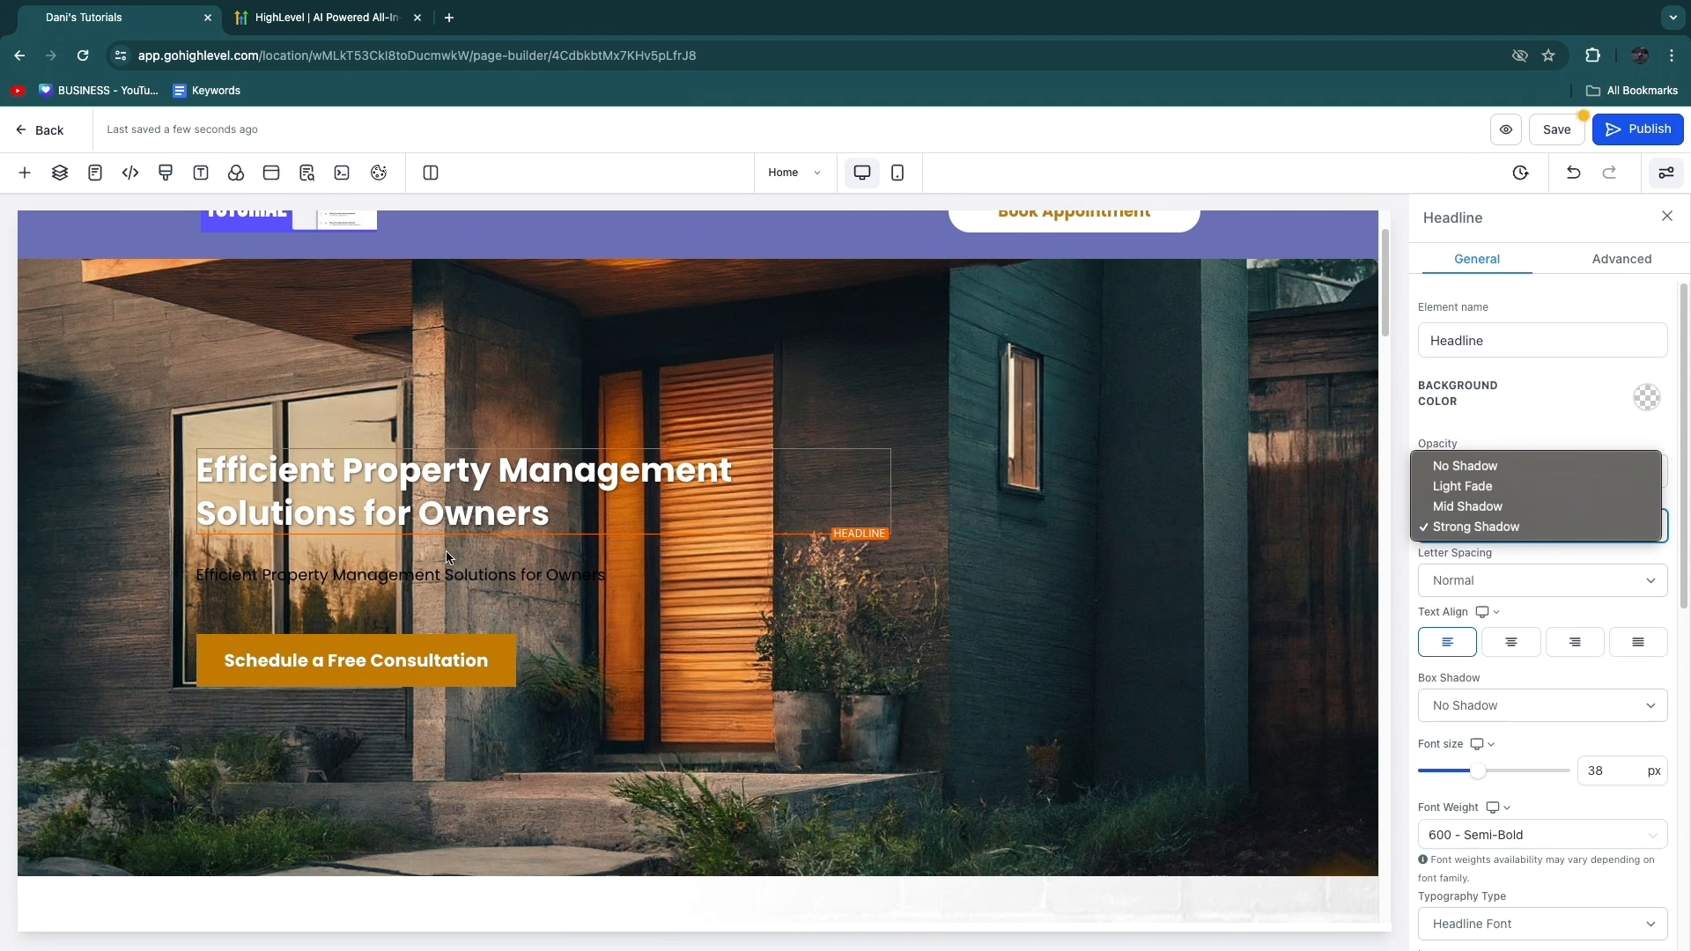
{"action": "left_click", "coordinate": [696, 507]}
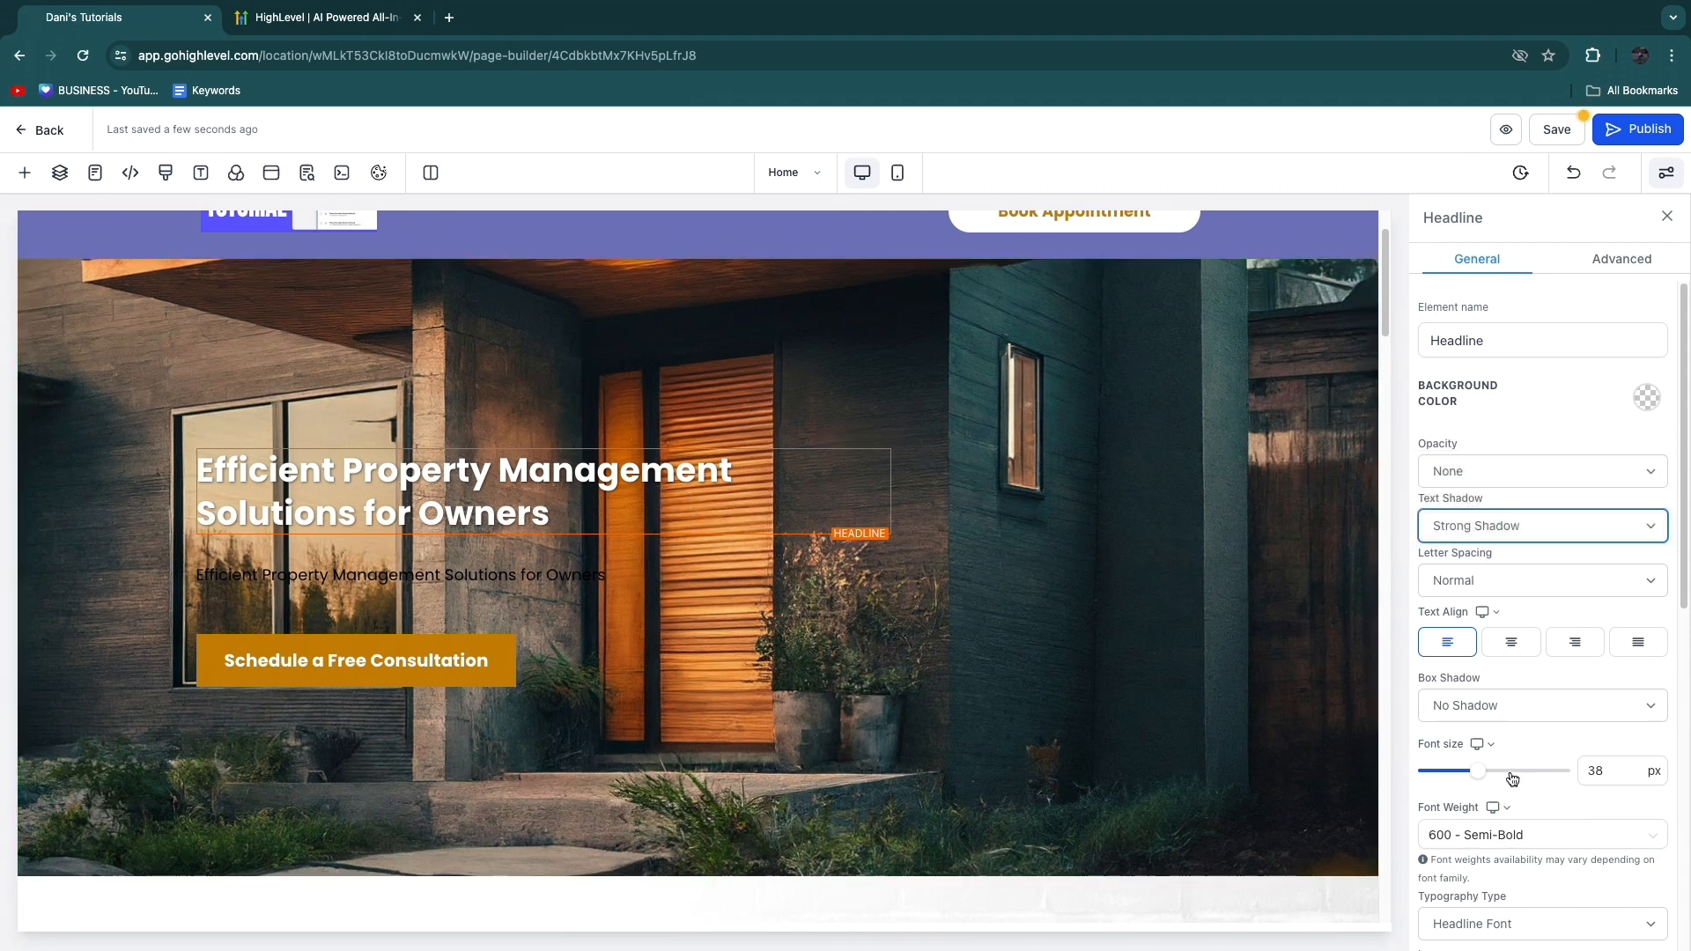
- Increase the hero headline's font size to 63 px
{"action": "mouse_move", "coordinate": [1477, 774]}
{"action": "left_click_drag", "start_coordinate": [1477, 774], "coordinate": [1530, 777]}
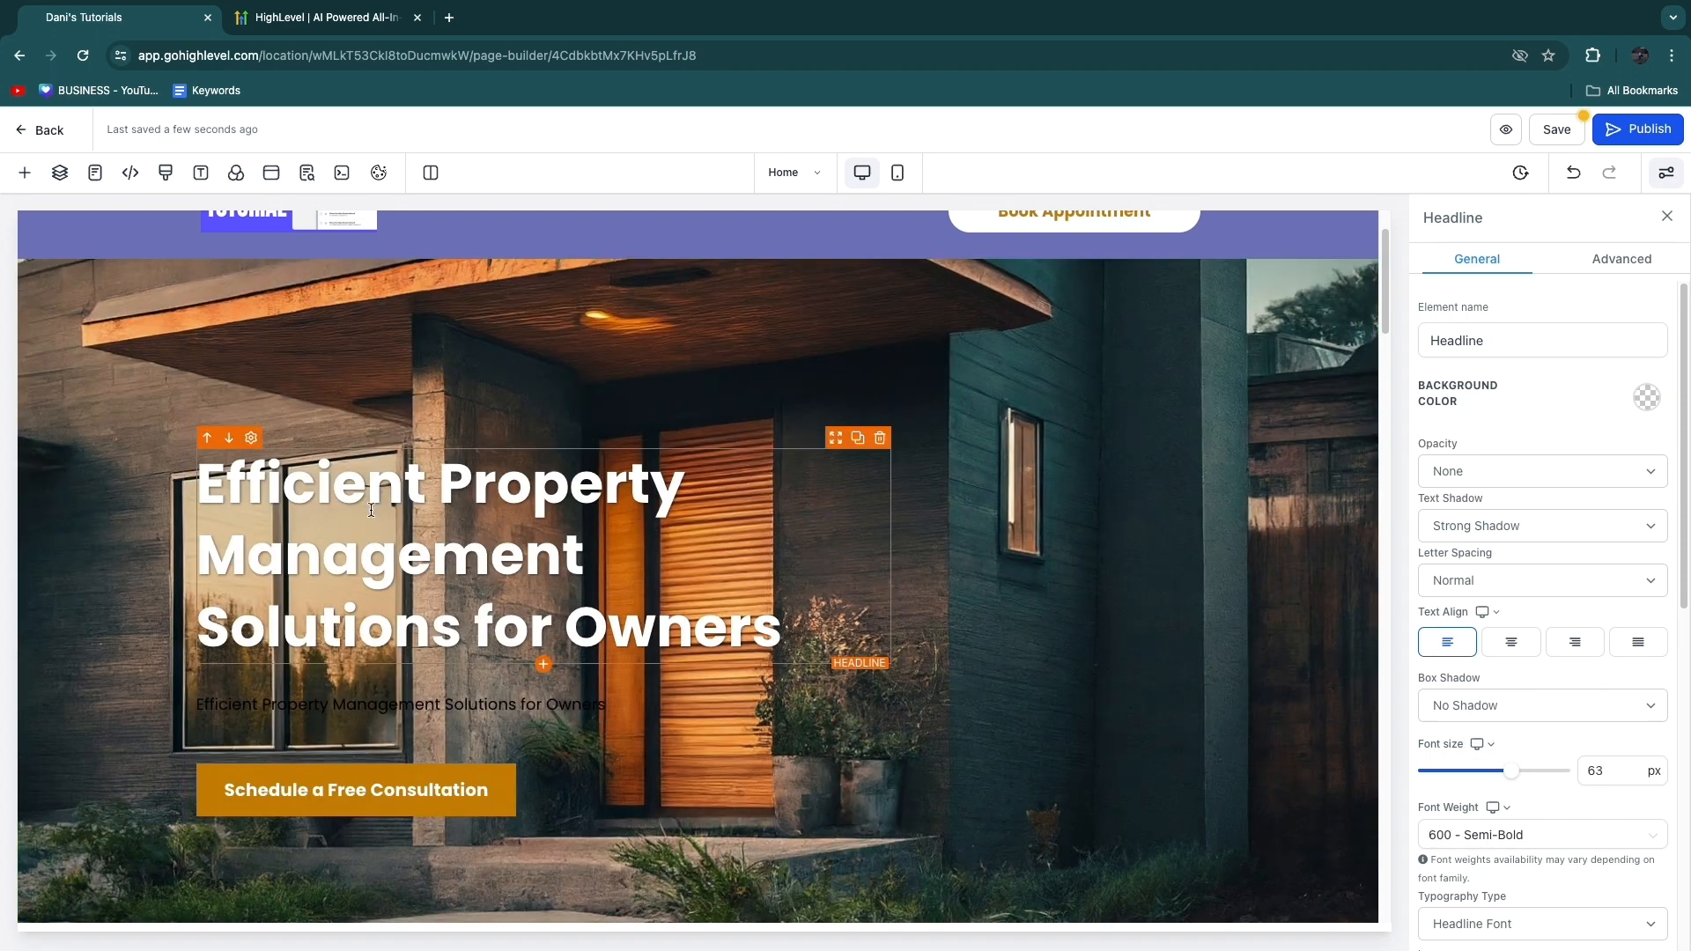
{"action": "scroll", "coordinate": [579, 588], "scroll_direction": "down", "scroll_amount": 1}
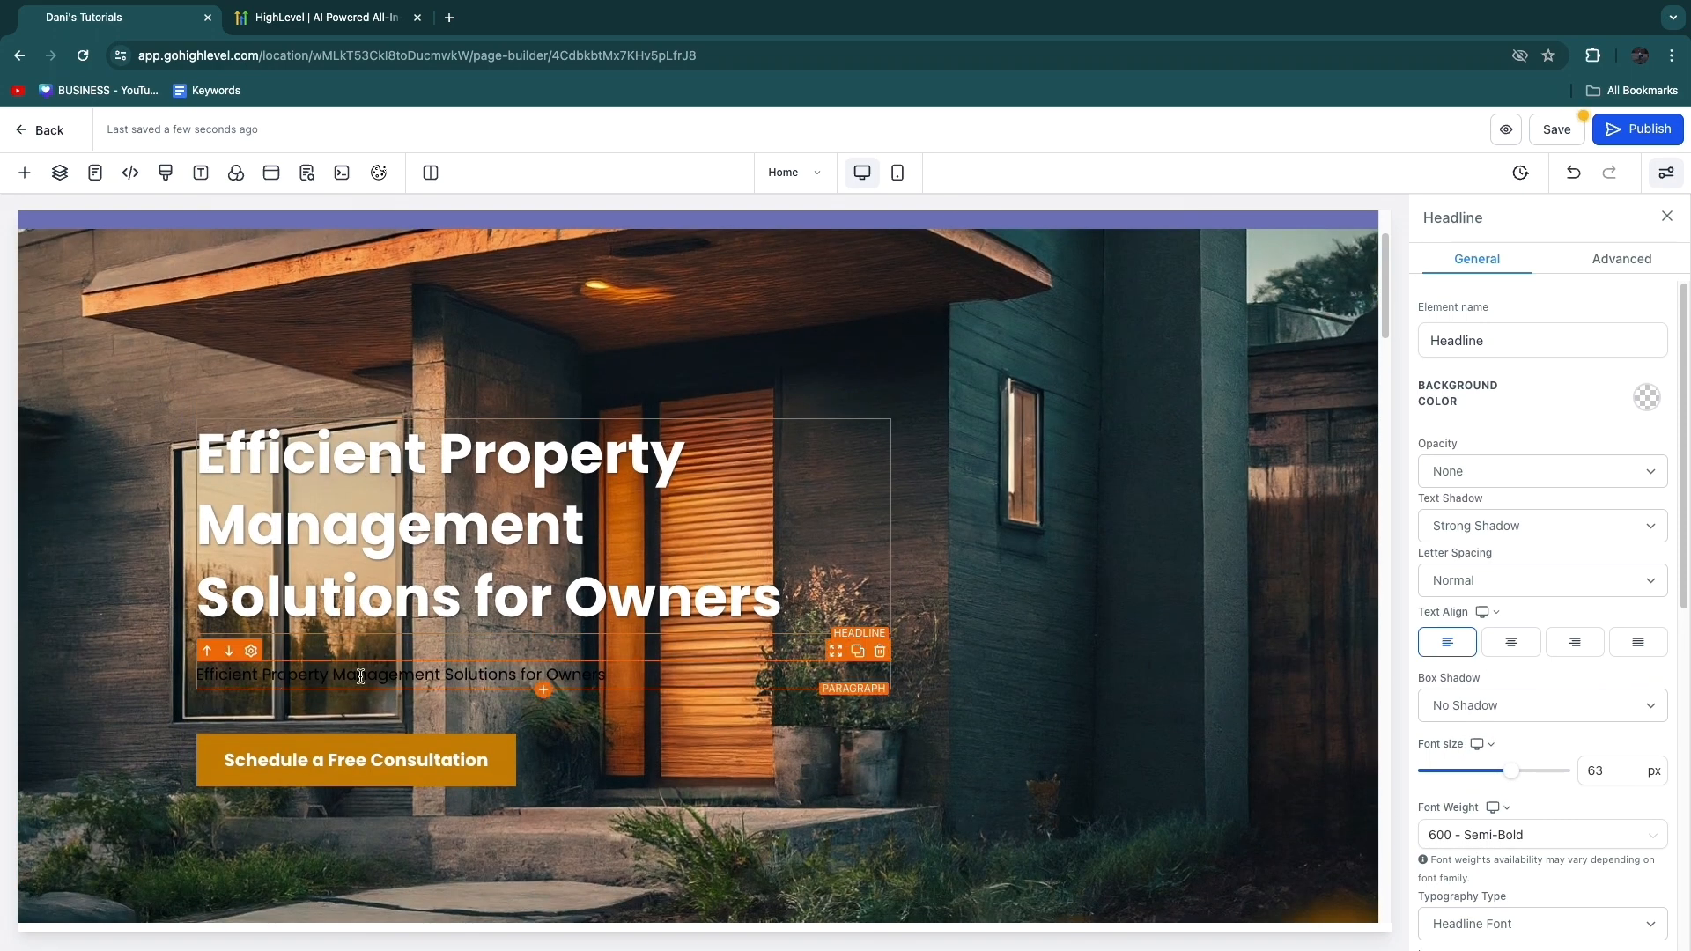
- Delete the small paragraph between the hero headline and the consultation button
{"action": "left_click", "coordinate": [360, 677]}
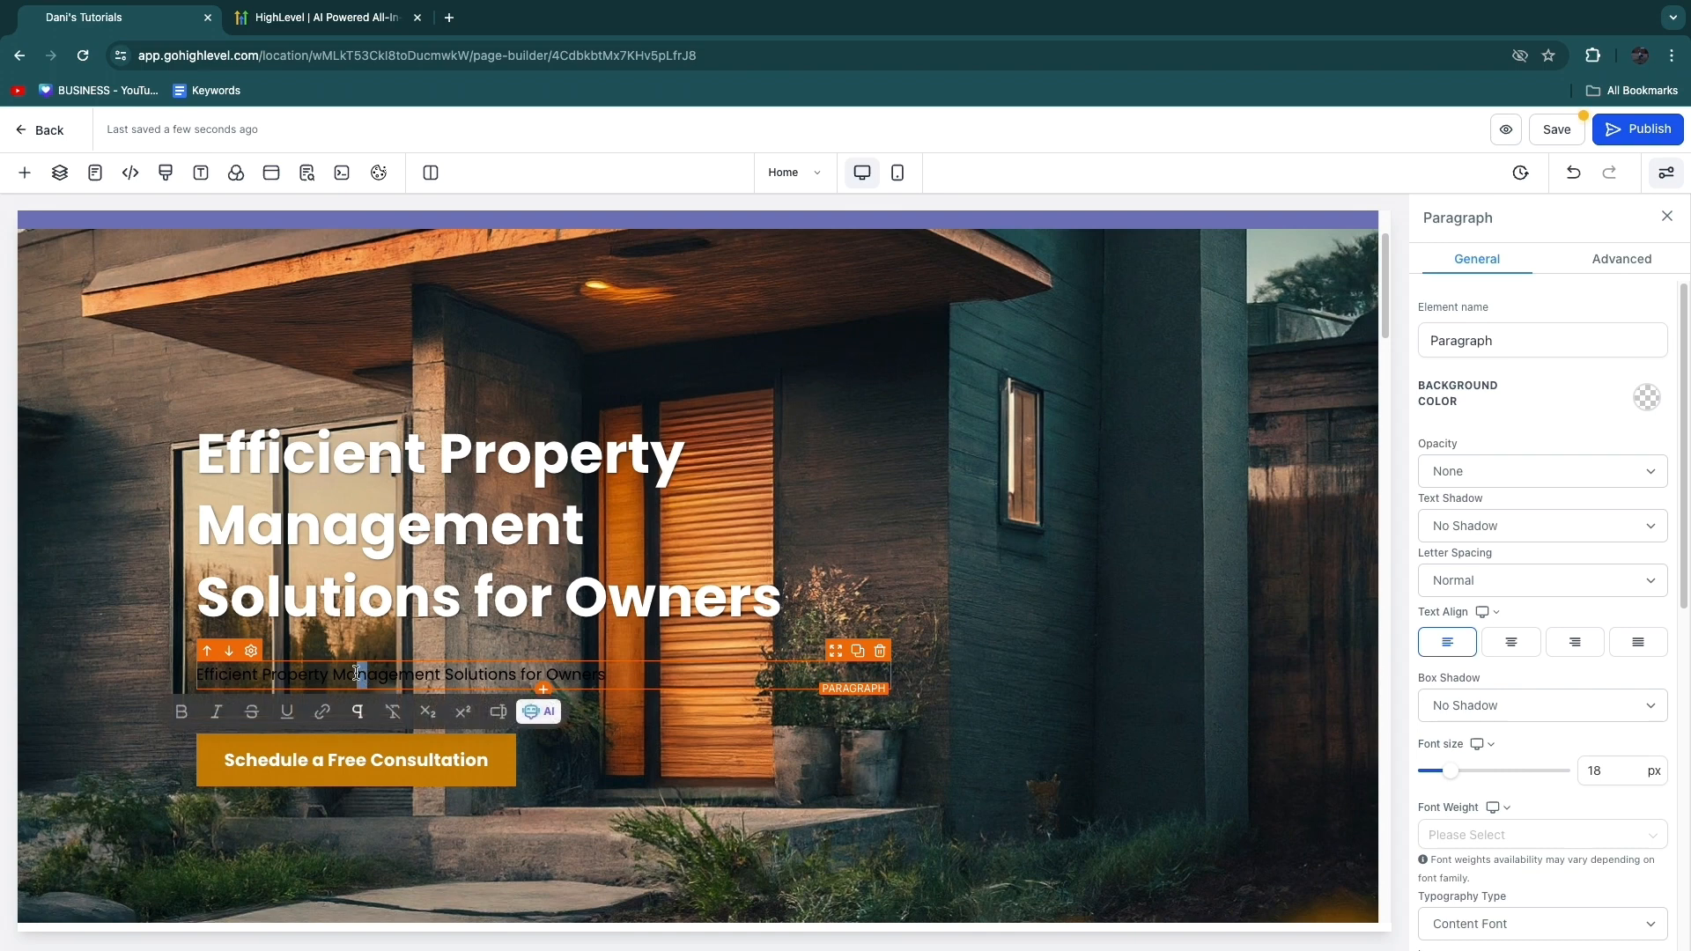
{"action": "left_click", "coordinate": [879, 651]}
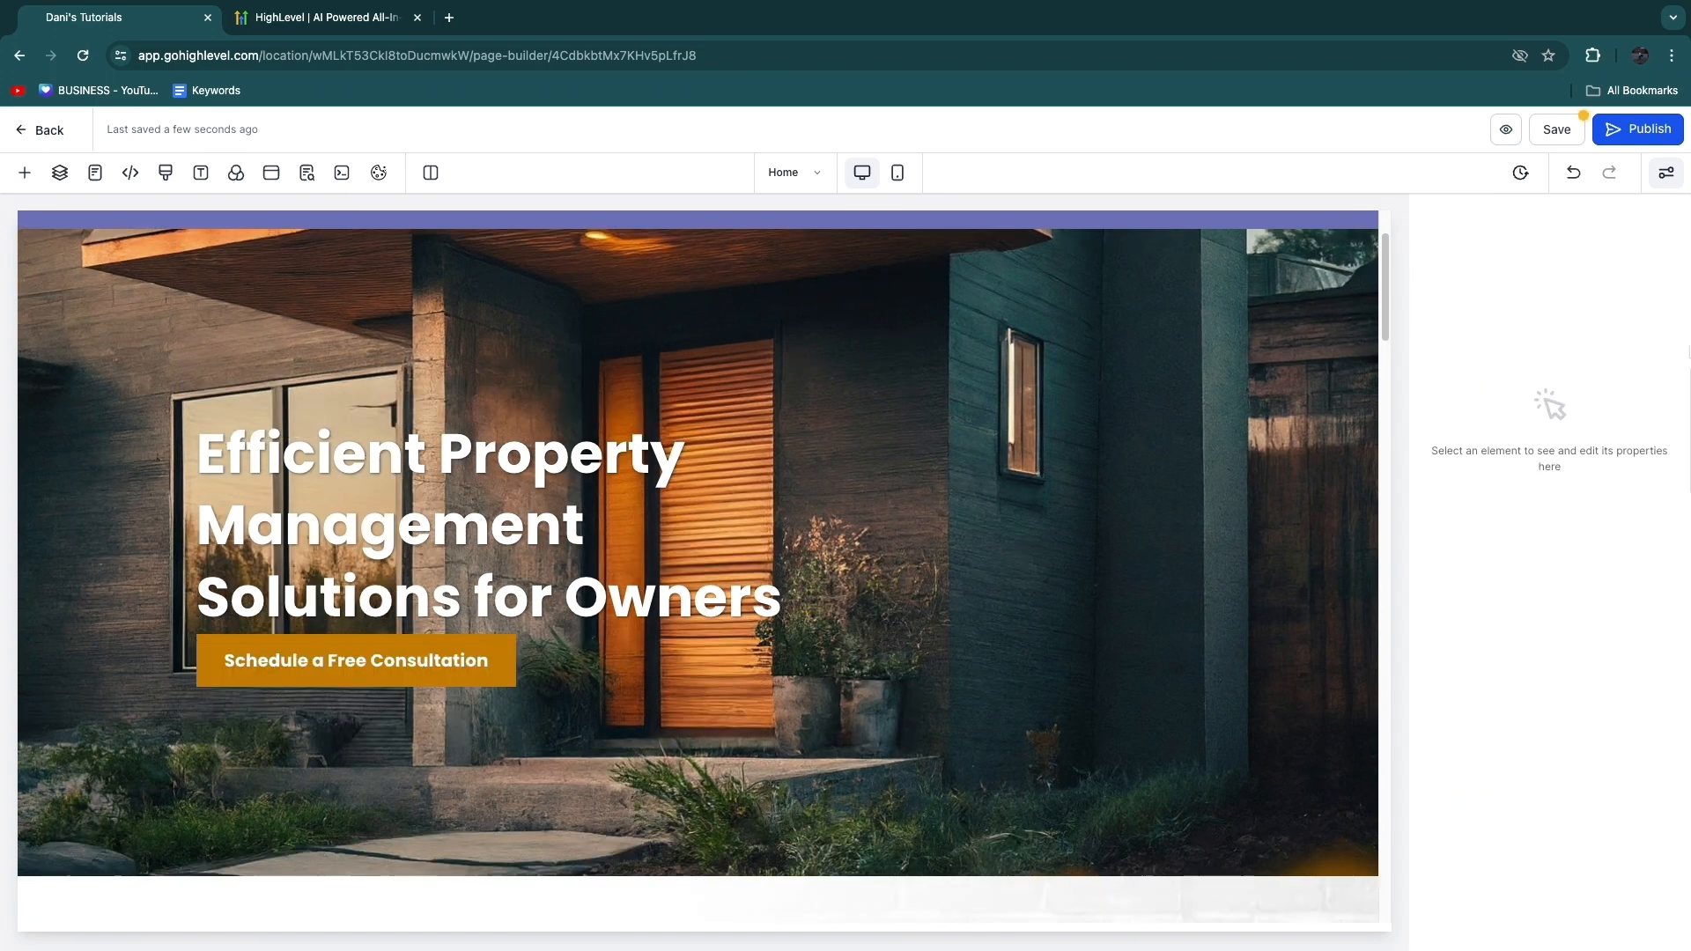
{"action": "scroll", "coordinate": [800, 753], "scroll_direction": "down", "scroll_amount": 2}
{"action": "scroll", "coordinate": [805, 751], "scroll_direction": "down", "scroll_amount": 3}
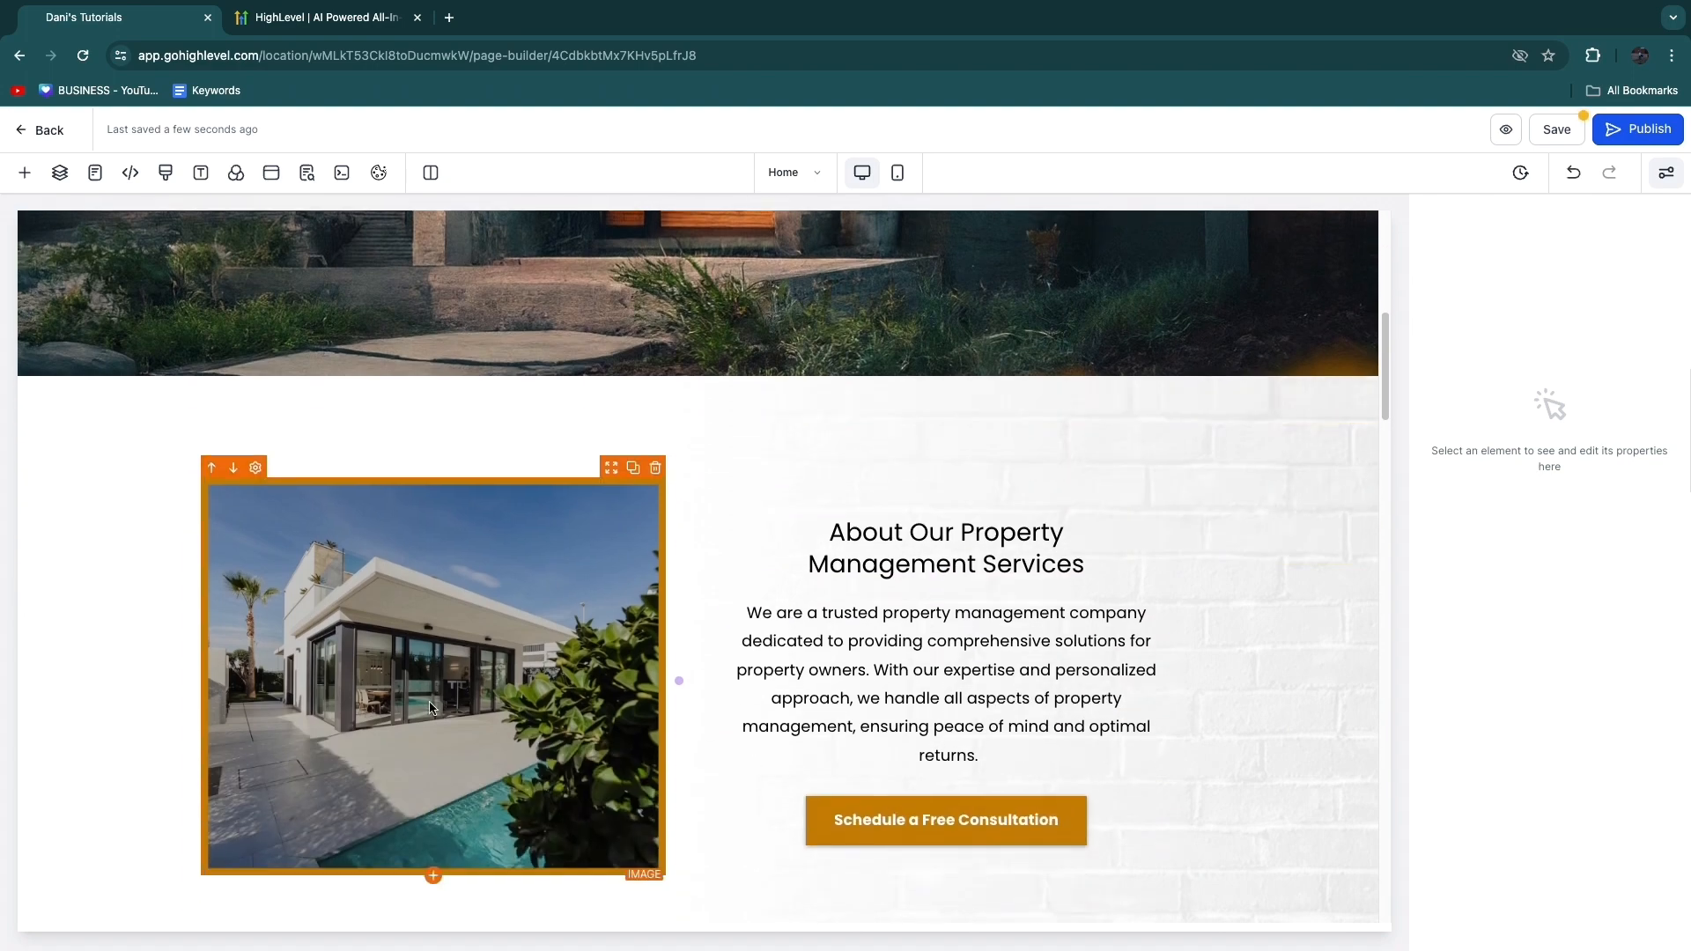
- Review the Home page's header and hero section, preview the page in mobile mode, and return to desktop mode
{"action": "scroll", "coordinate": [171, 643], "scroll_direction": "up", "scroll_amount": 4}
{"action": "scroll", "coordinate": [565, 546], "scroll_direction": "up", "scroll_amount": 4}
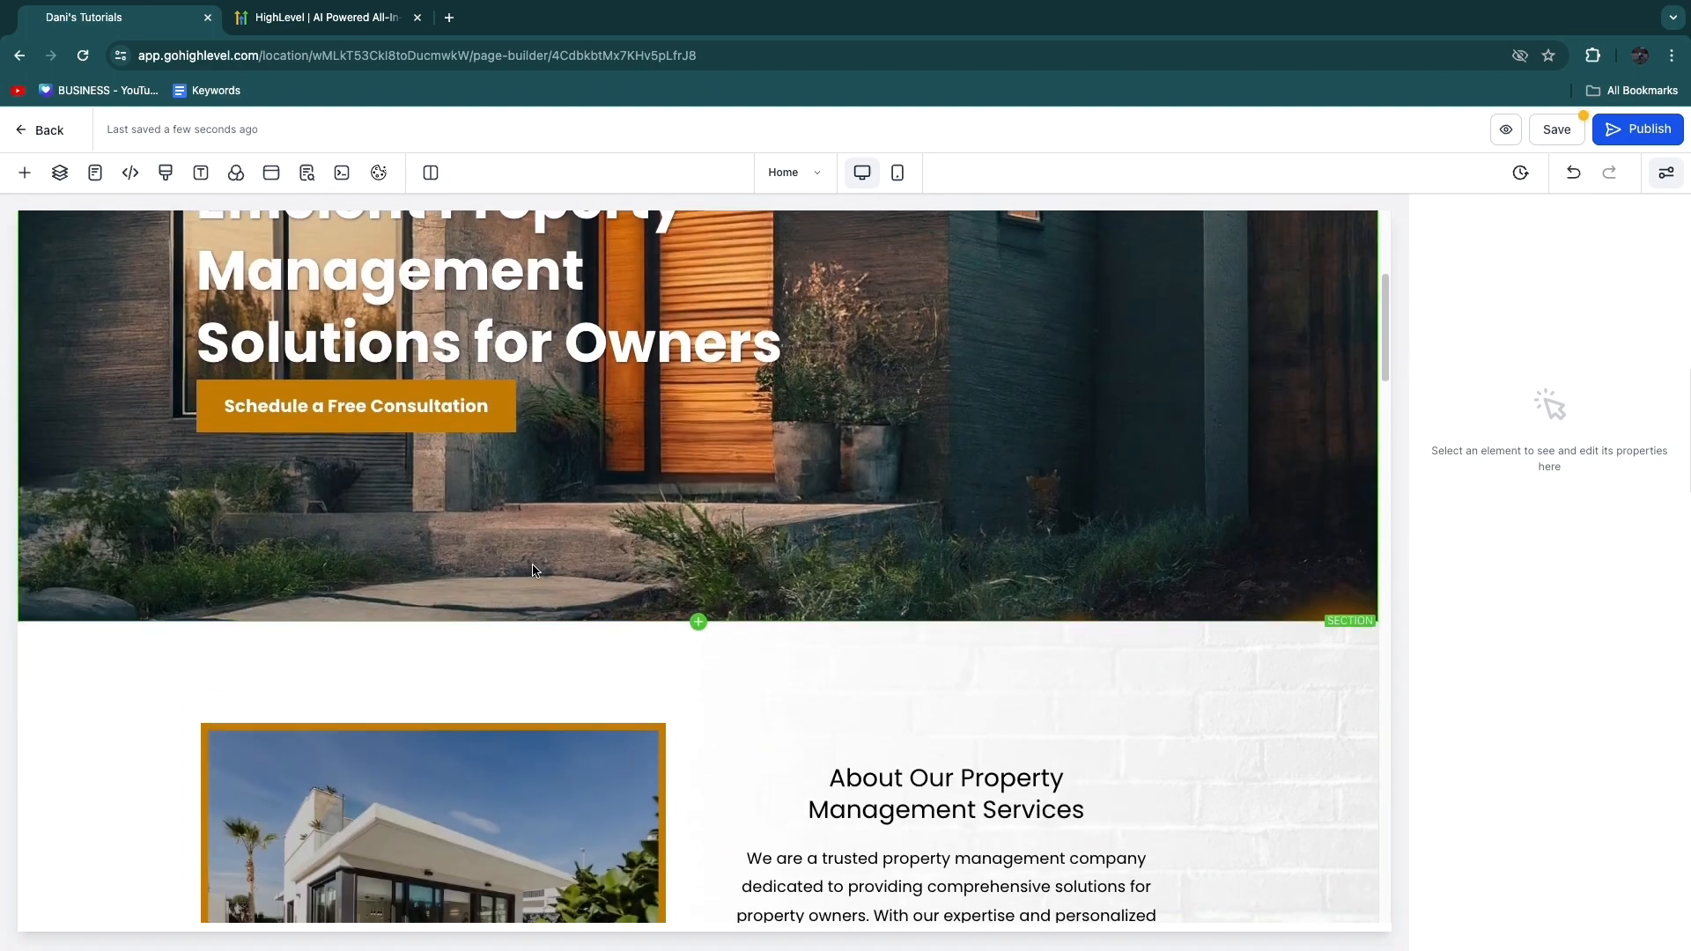
{"action": "right_click", "coordinate": [537, 571]}
{"action": "left_click", "coordinate": [599, 588]}
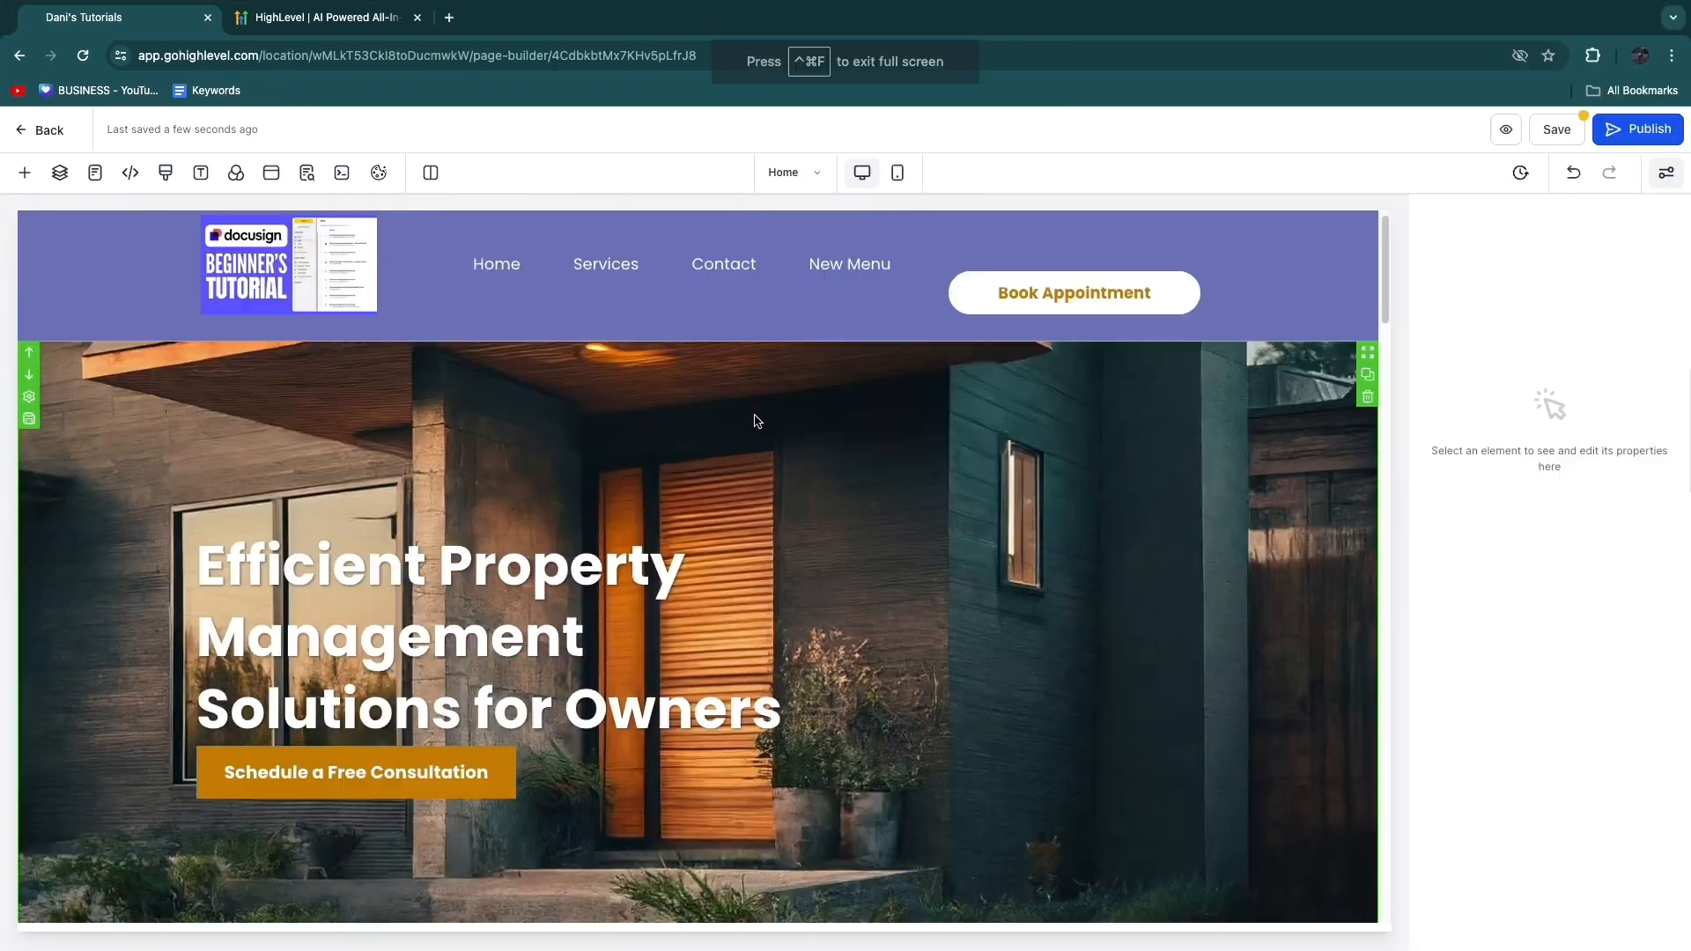
{"action": "scroll", "coordinate": [755, 420], "scroll_direction": "down", "scroll_amount": 2}
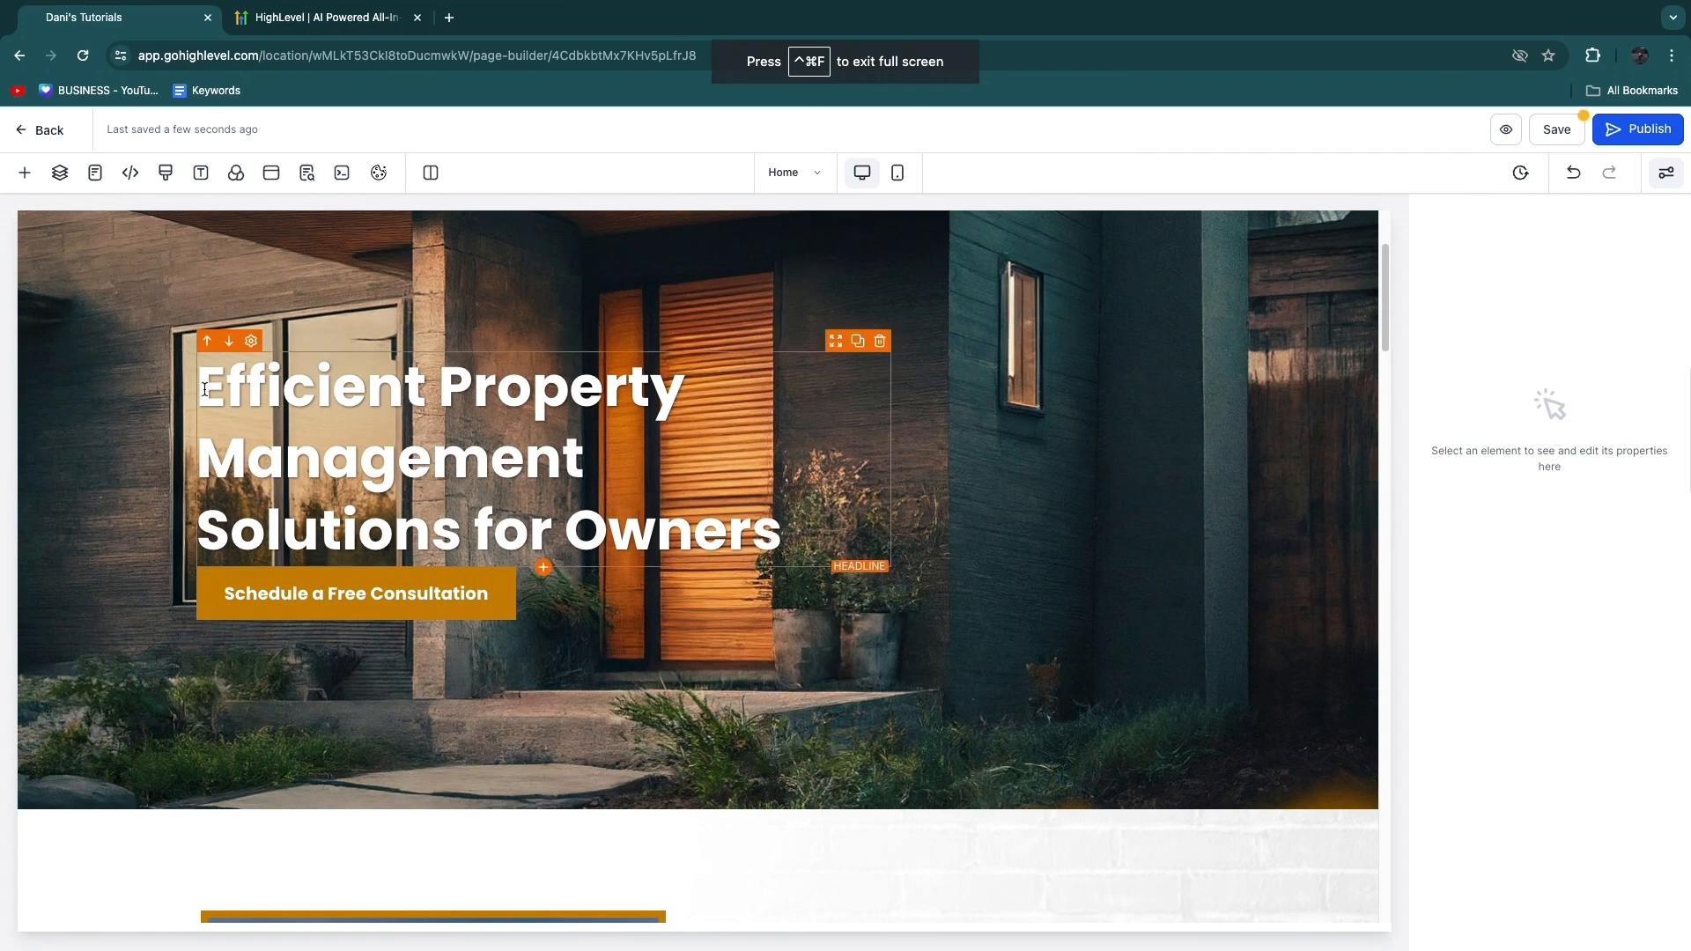
{"action": "scroll", "coordinate": [519, 424], "scroll_direction": "up", "scroll_amount": 2}
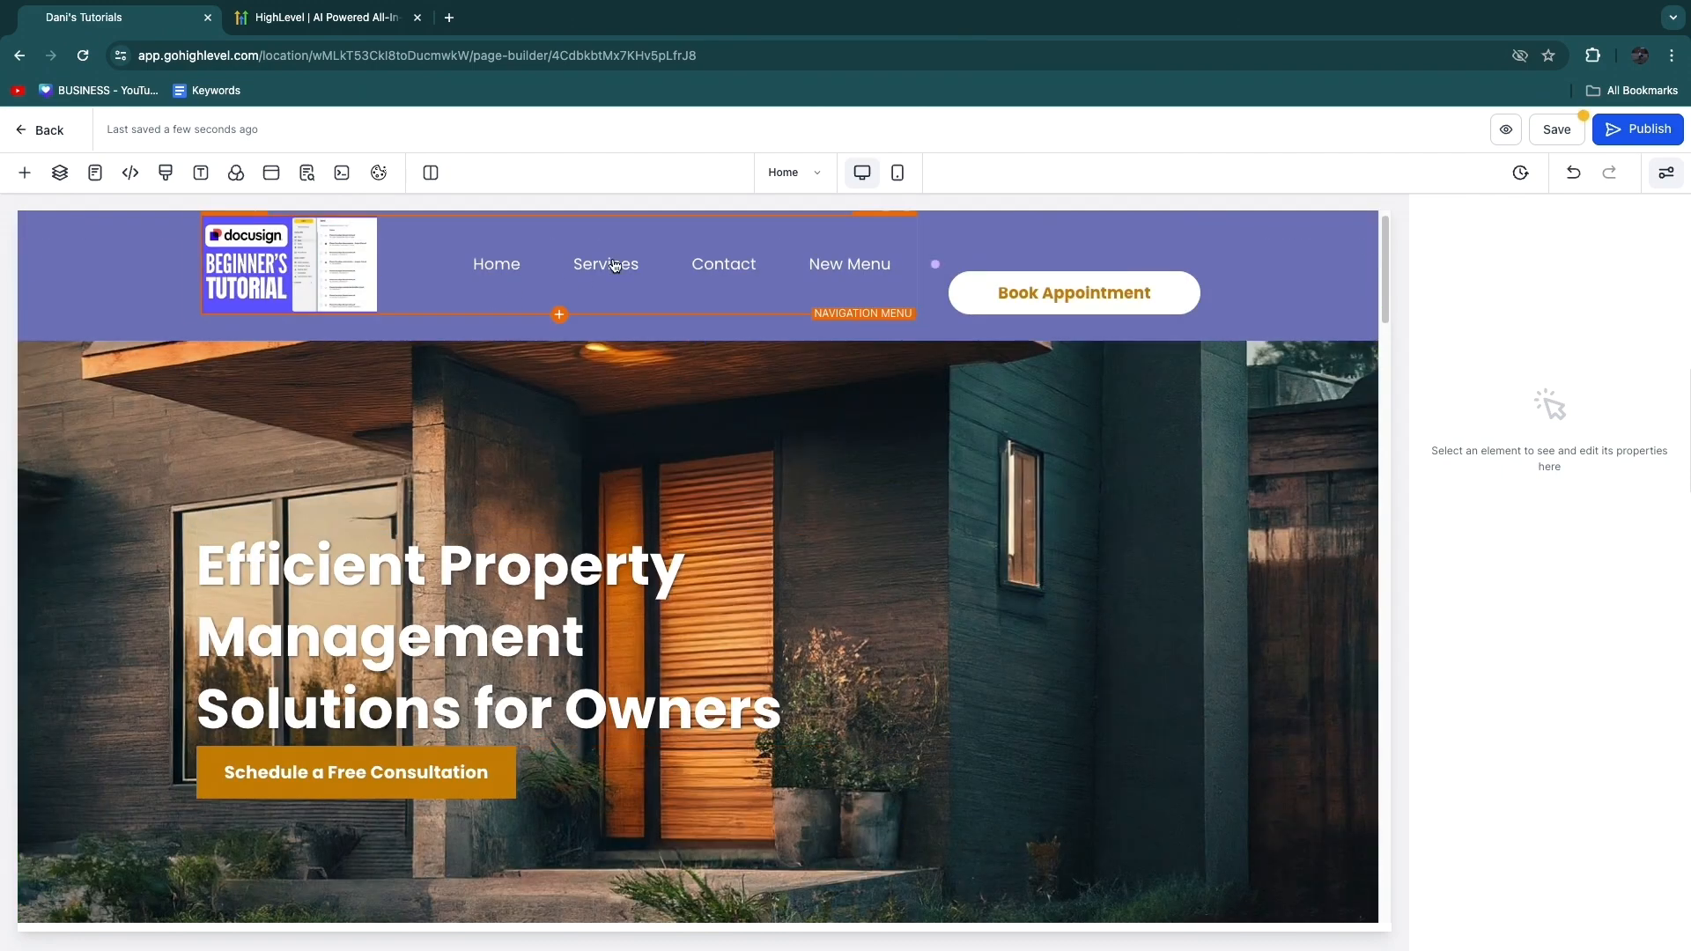
{"action": "left_click", "coordinate": [898, 173]}
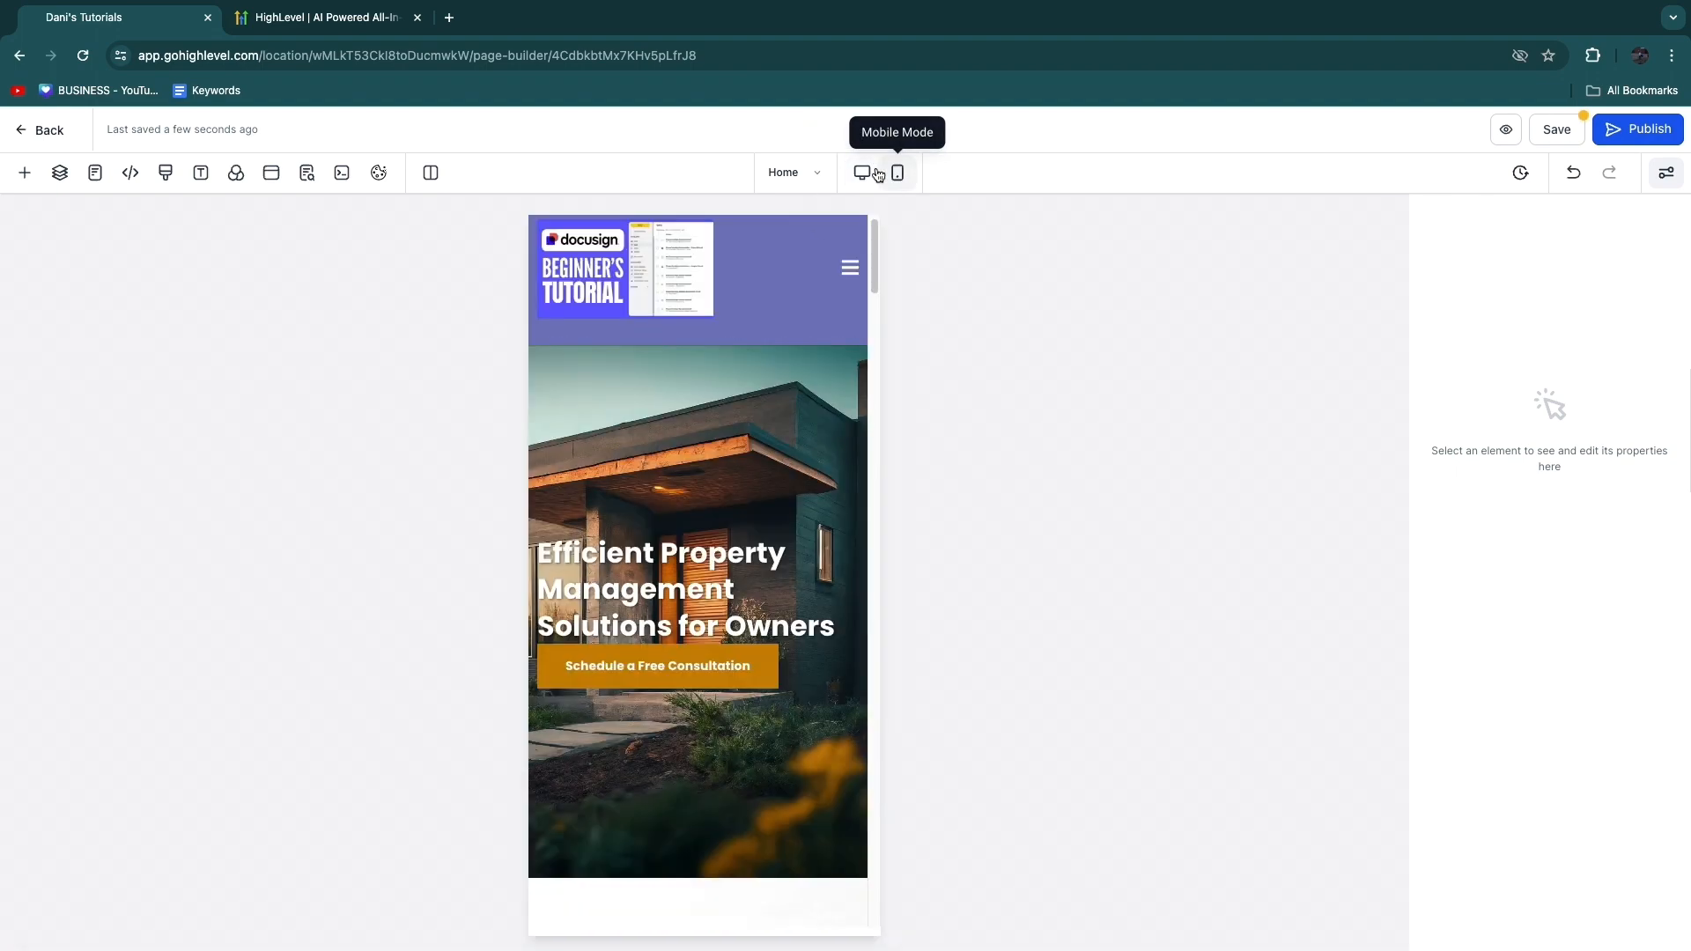
{"action": "left_click", "coordinate": [862, 172]}
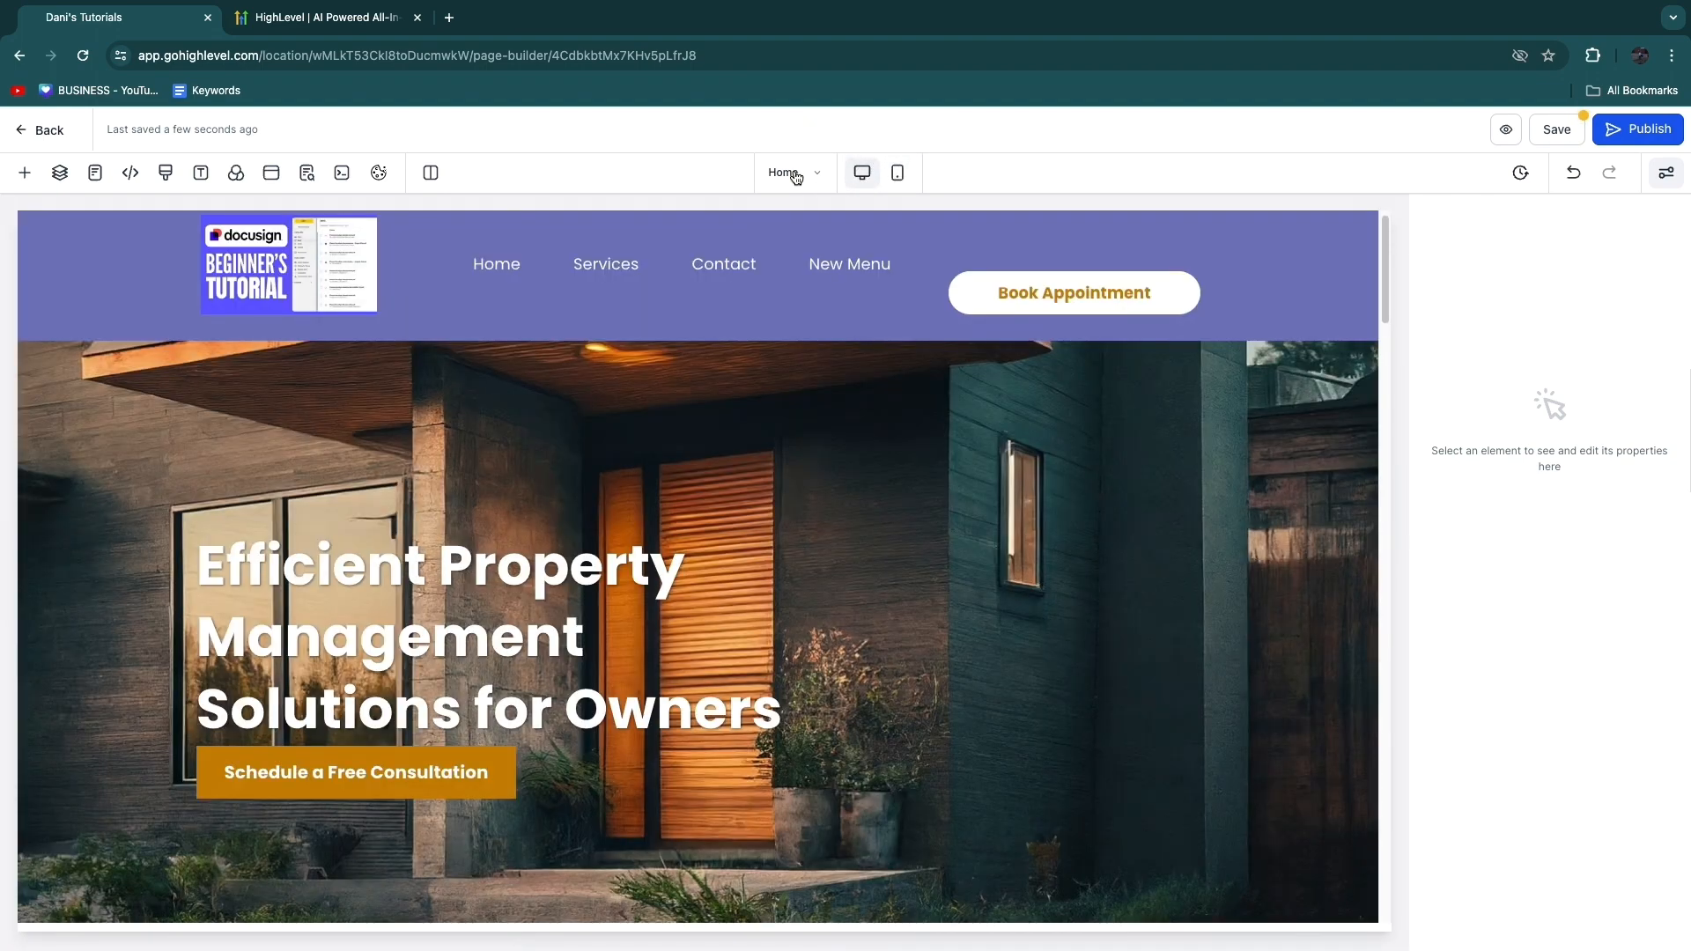
- Save the Home page, including its global section changes
{"action": "left_click", "coordinate": [788, 174]}
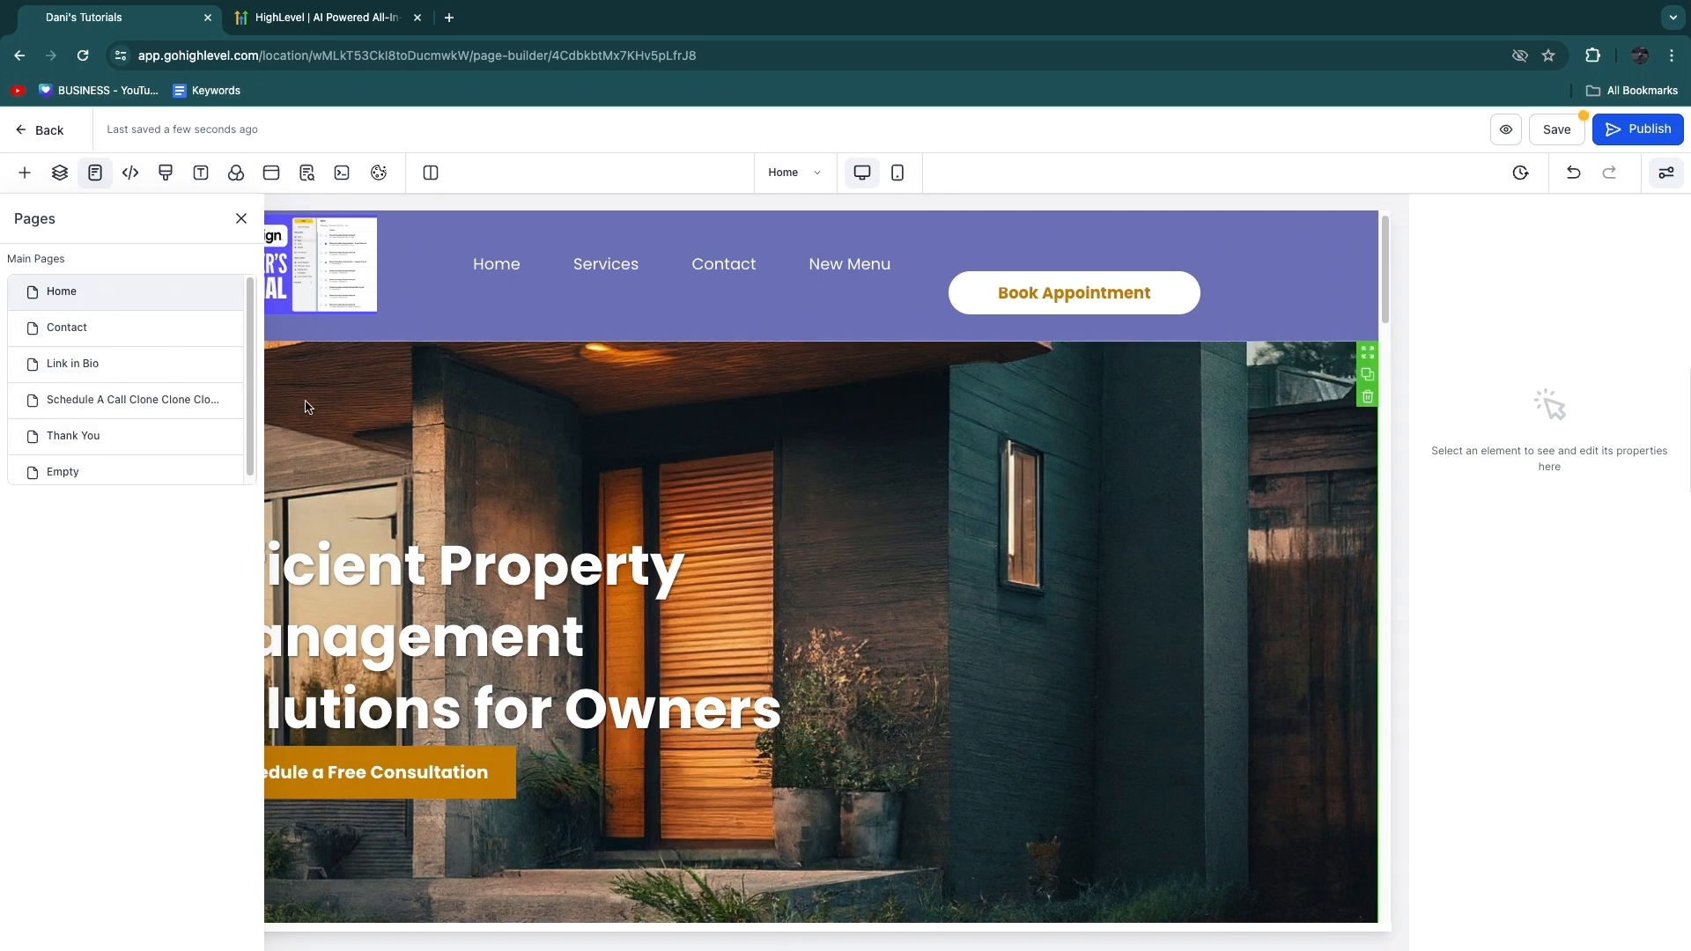
{"action": "left_click", "coordinate": [1548, 131]}
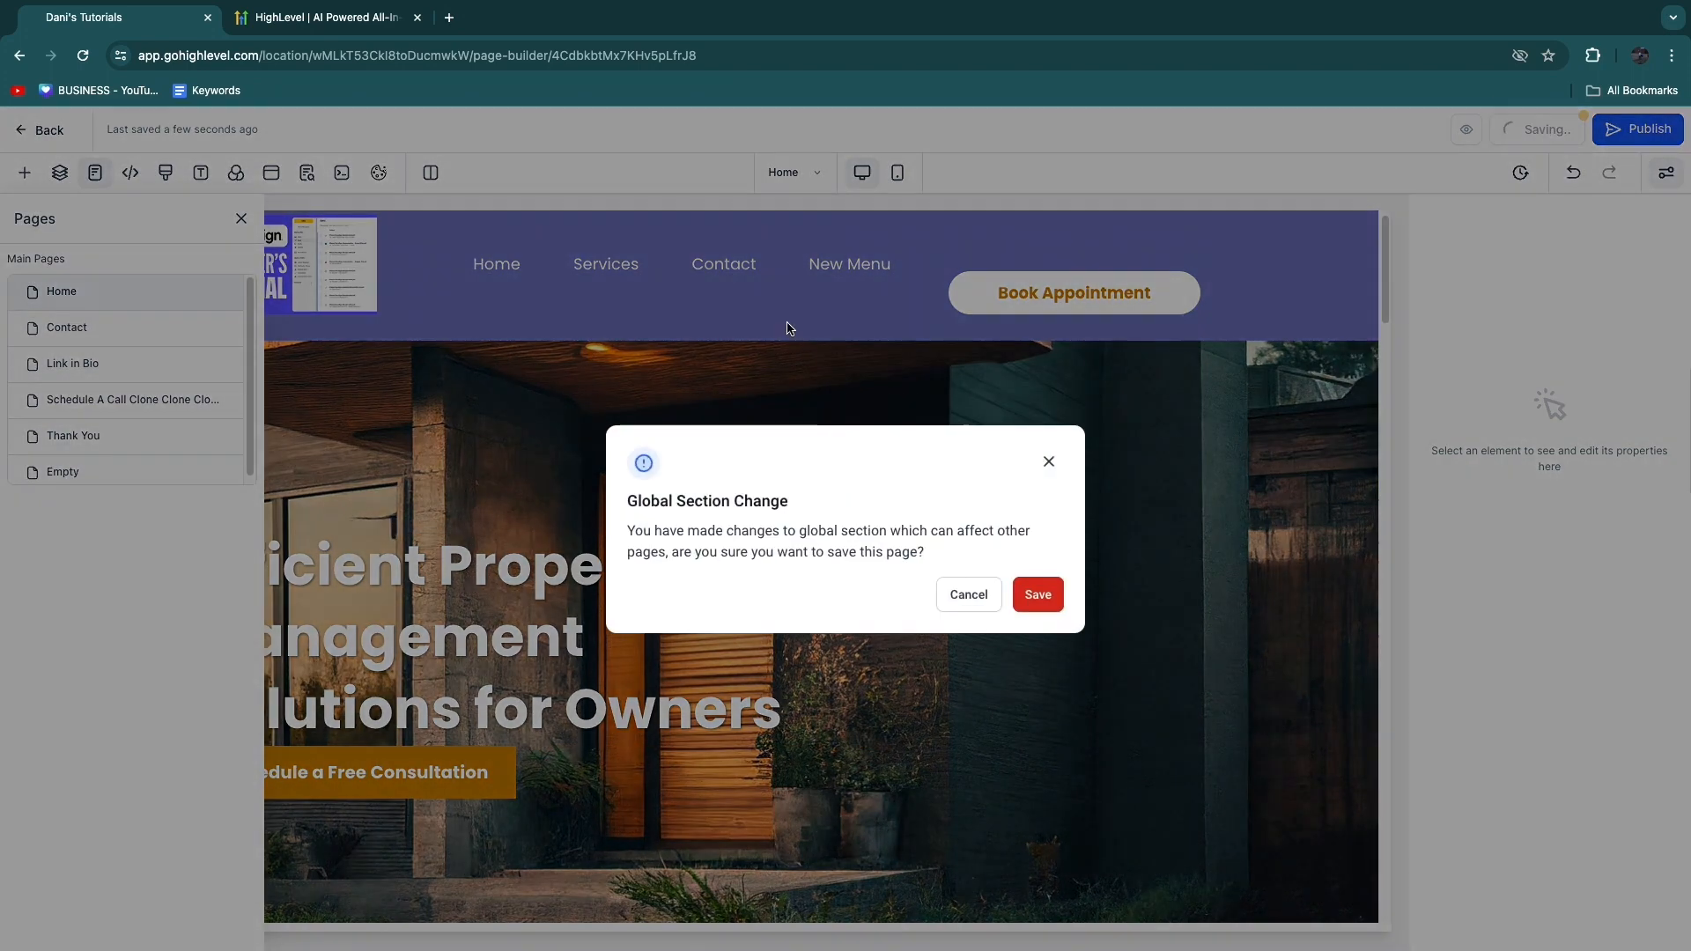
{"action": "left_click", "coordinate": [1038, 593]}
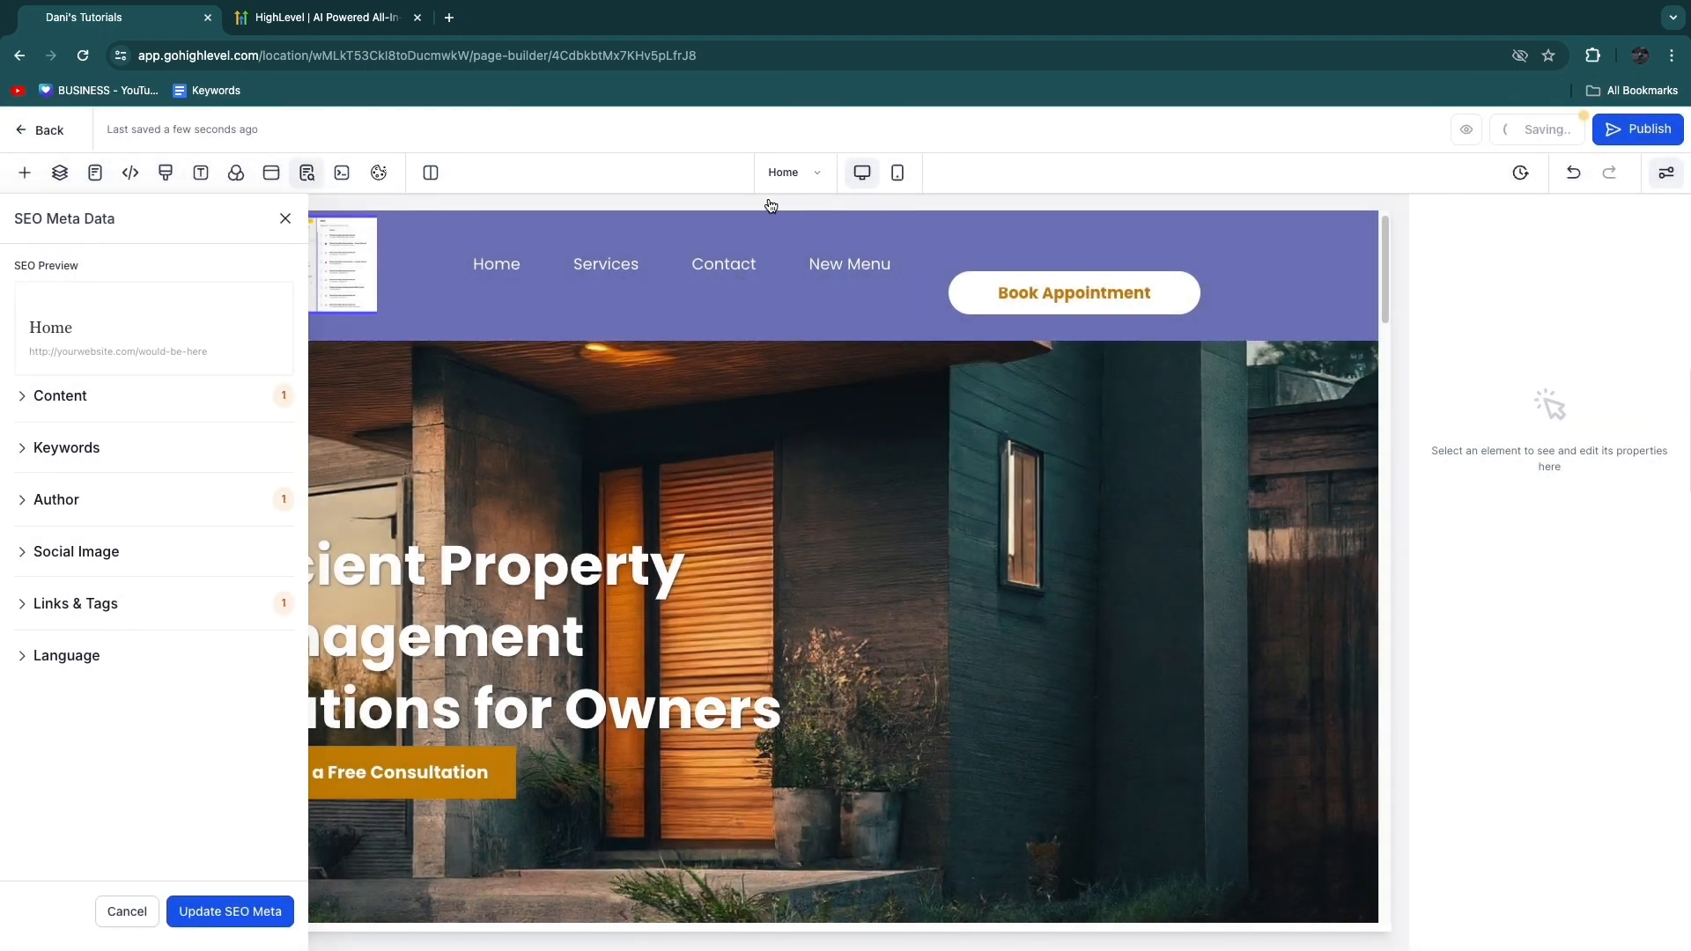
- Open the Thank You page and examine its content and the link action of the Book Your Appointment button
{"action": "left_click", "coordinate": [811, 173]}
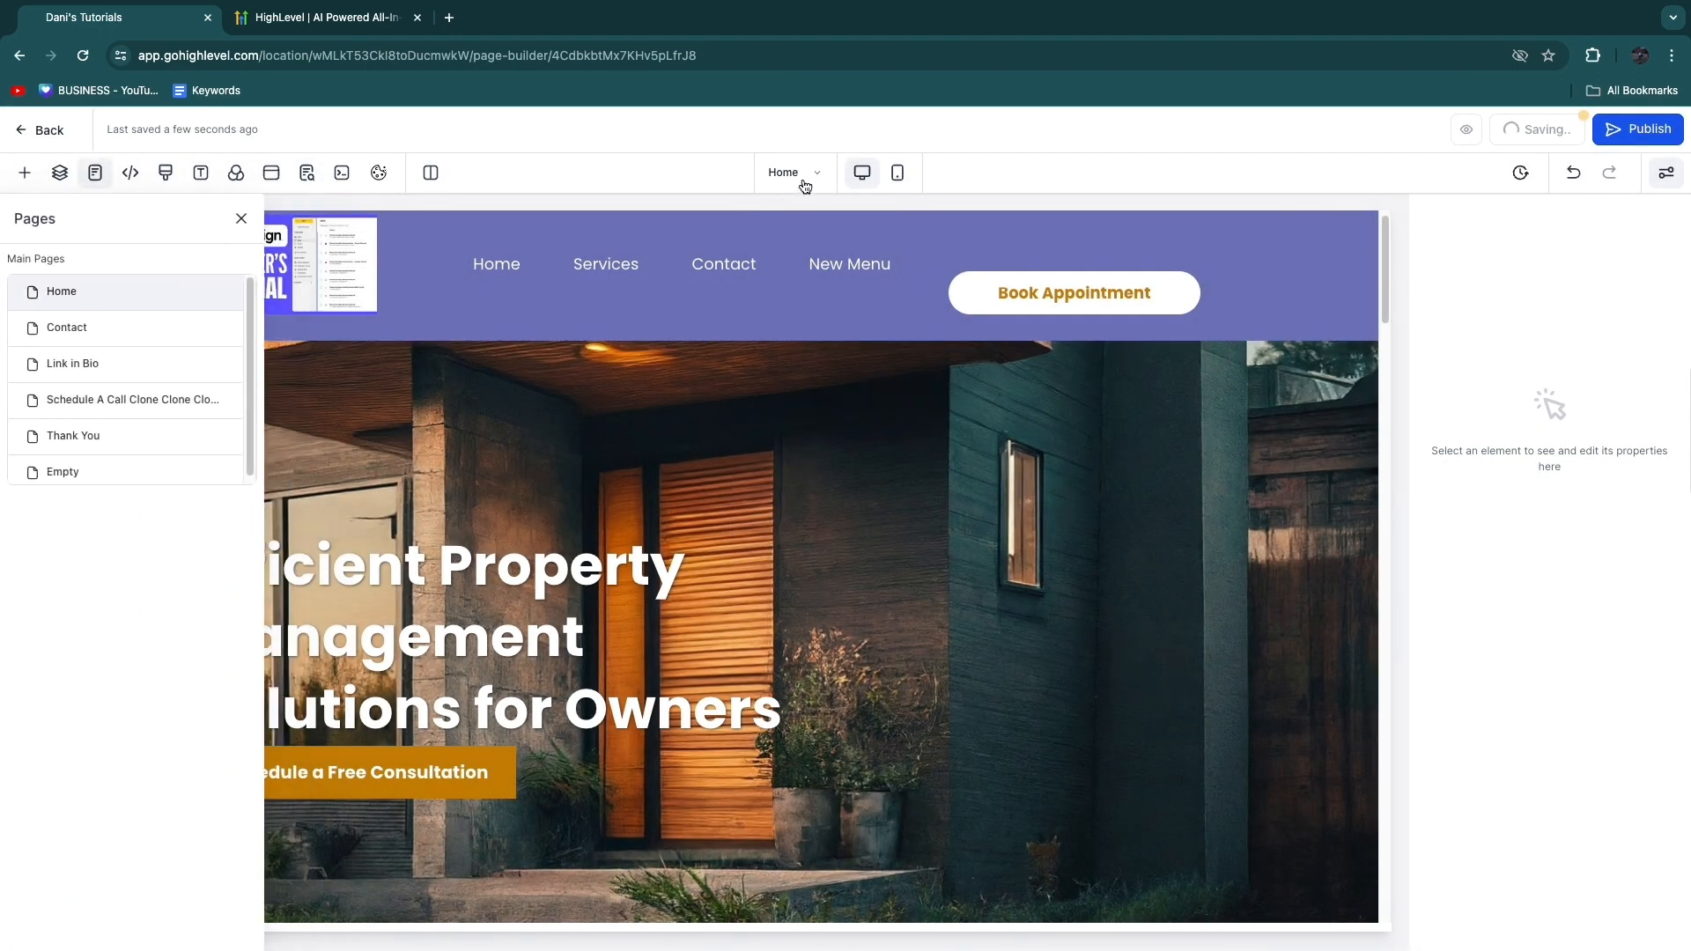
{"action": "left_click", "coordinate": [124, 442]}
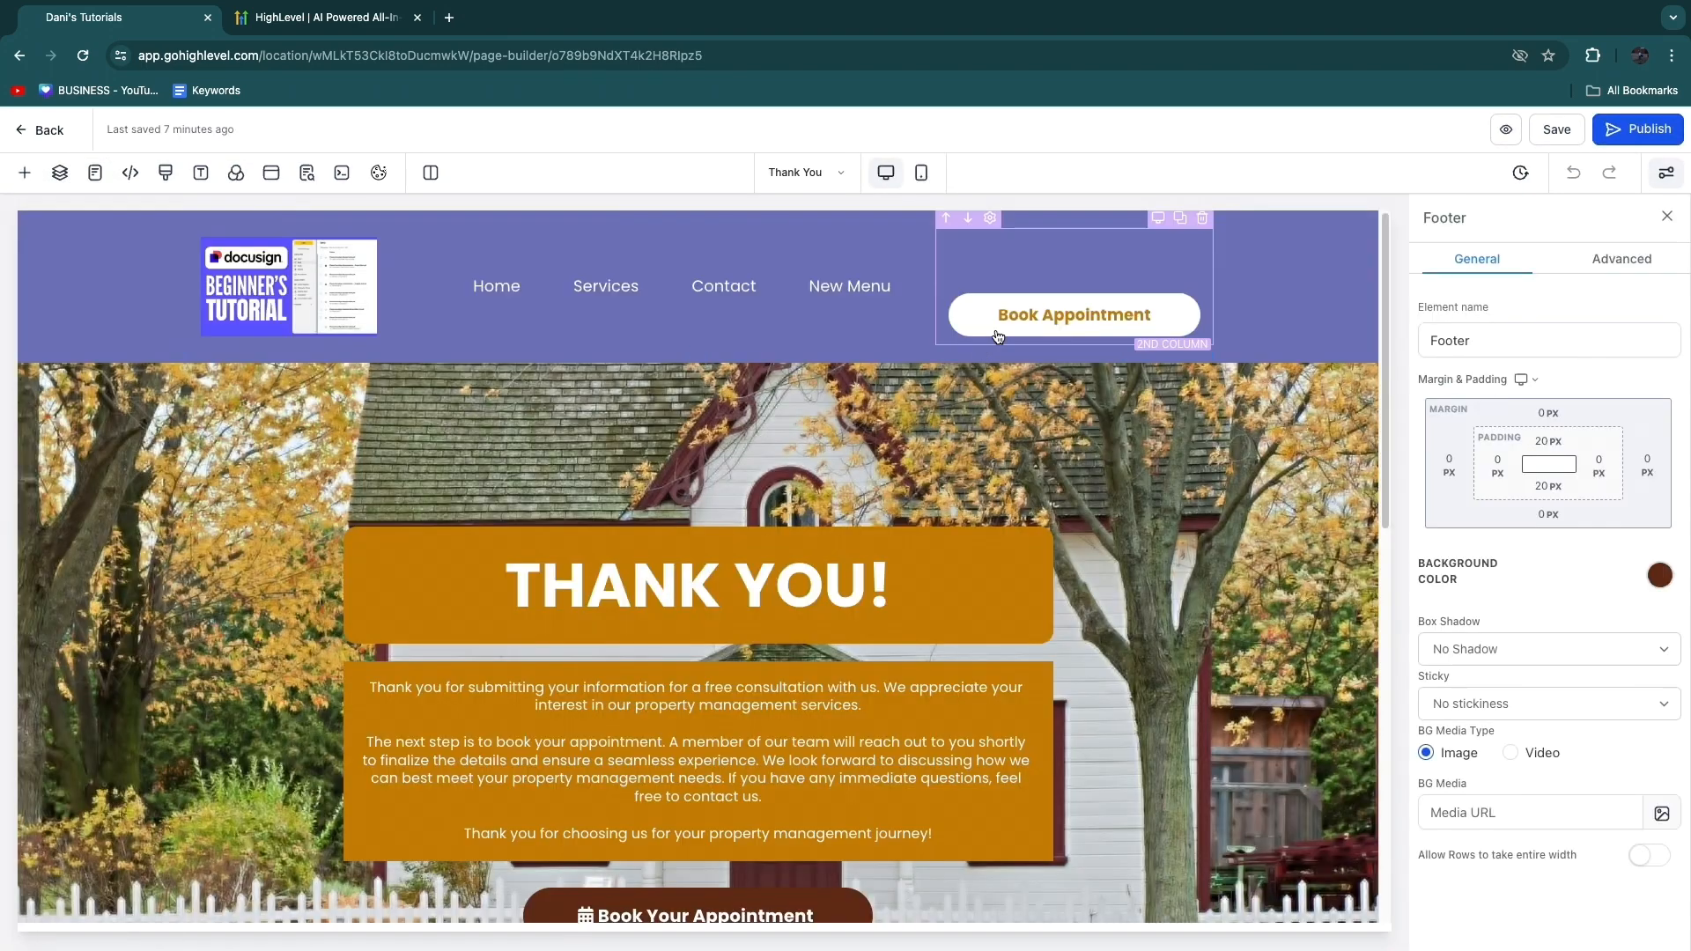
{"action": "scroll", "coordinate": [1073, 633], "scroll_direction": "down", "scroll_amount": 2}
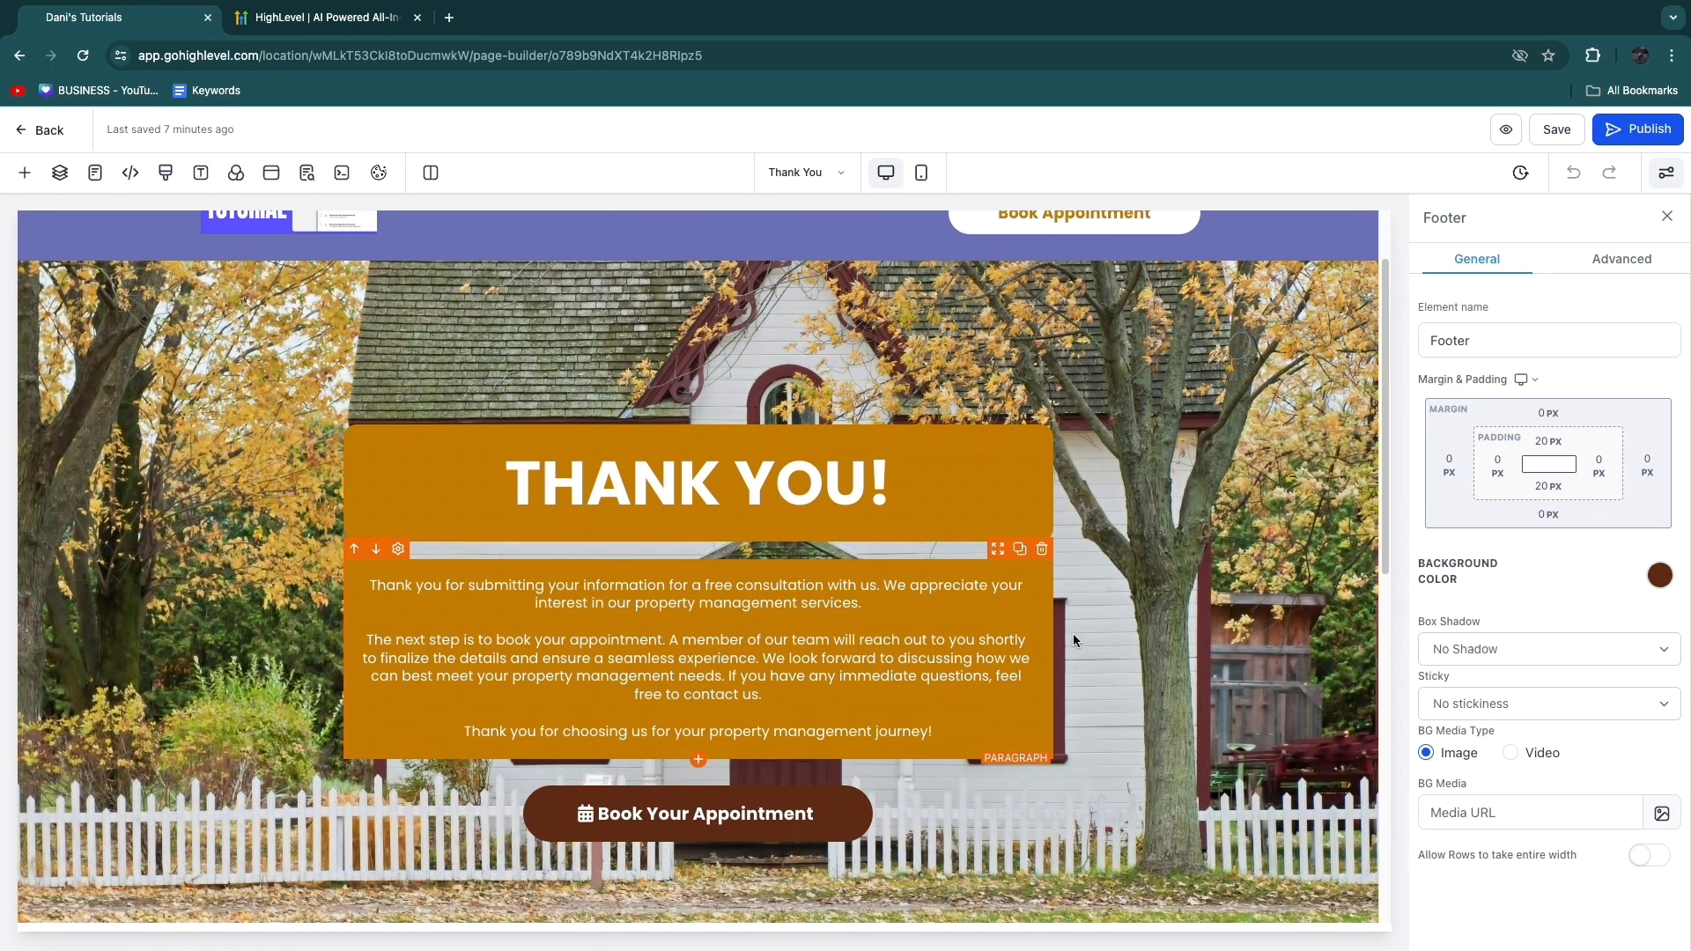
{"action": "scroll", "coordinate": [732, 358], "scroll_direction": "down", "scroll_amount": 6}
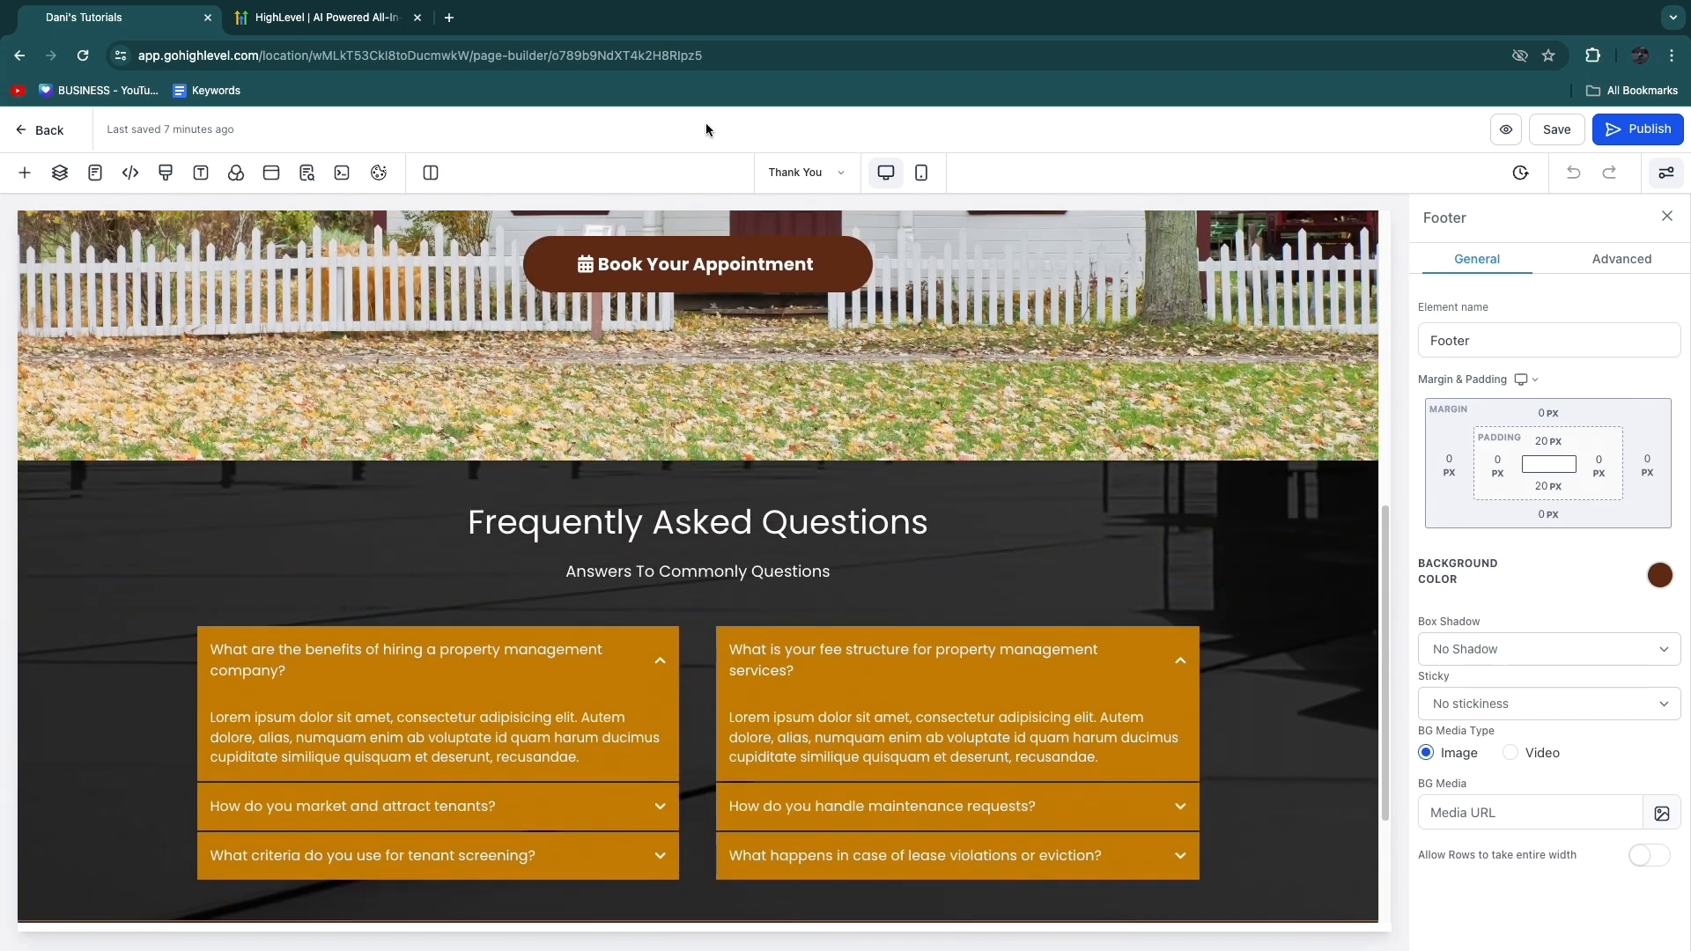
{"action": "left_click", "coordinate": [666, 264]}
{"action": "scroll", "coordinate": [1483, 731], "scroll_direction": "down", "scroll_amount": 5}
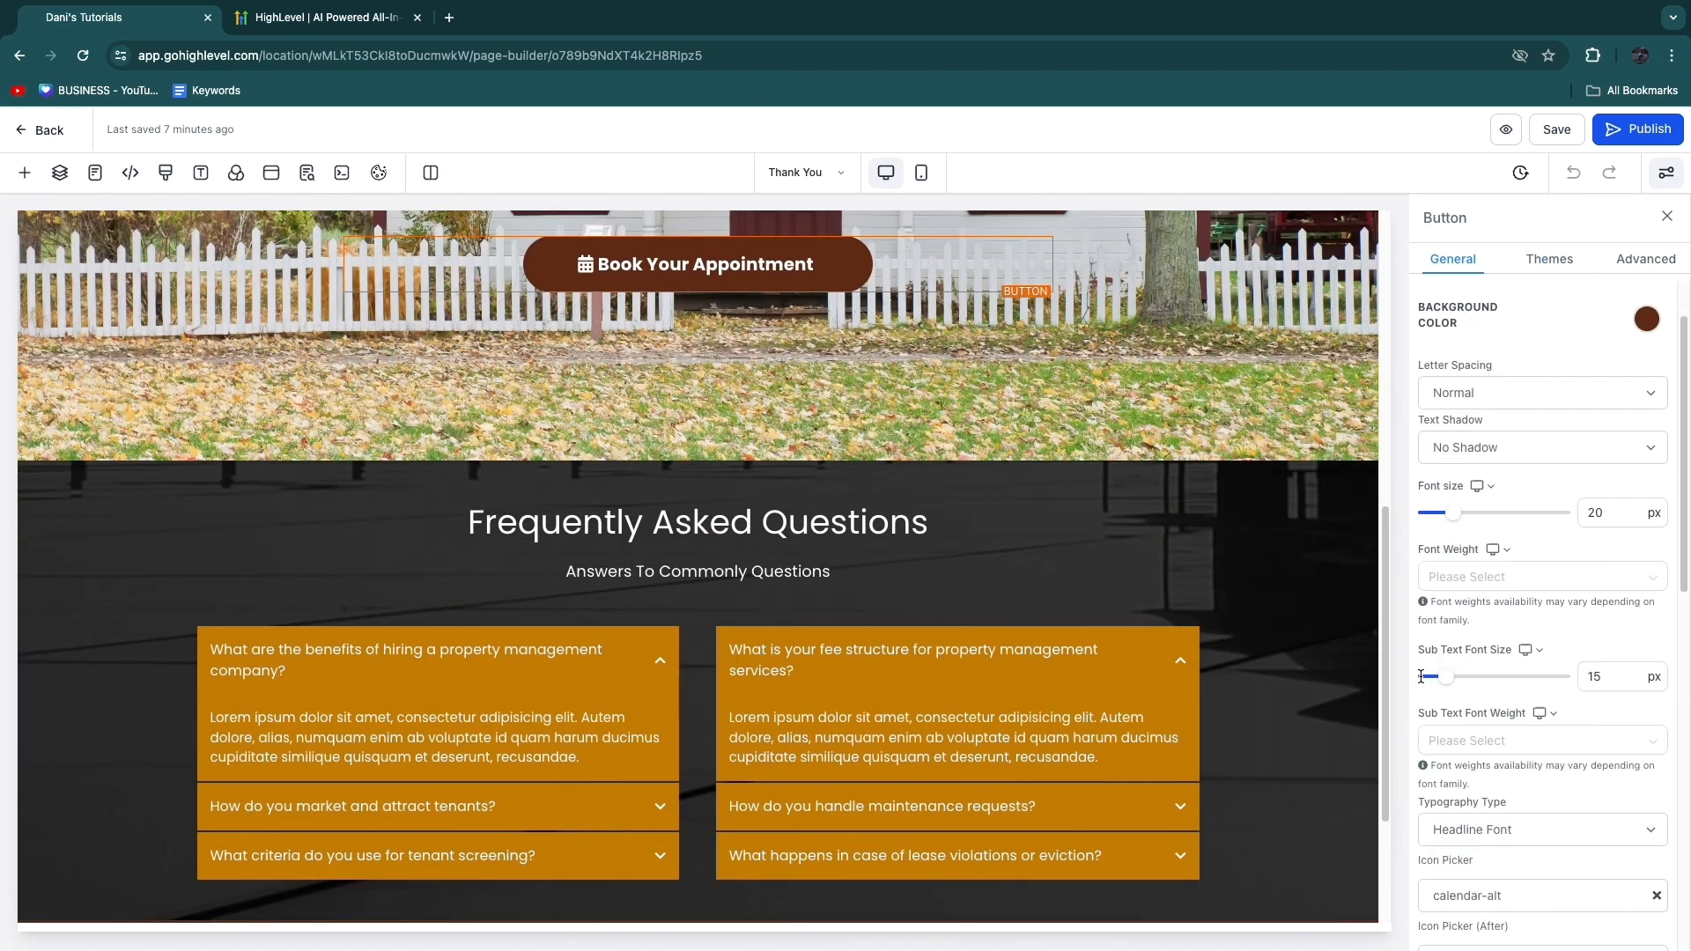
{"action": "scroll", "coordinate": [1483, 731], "scroll_direction": "down", "scroll_amount": 2}
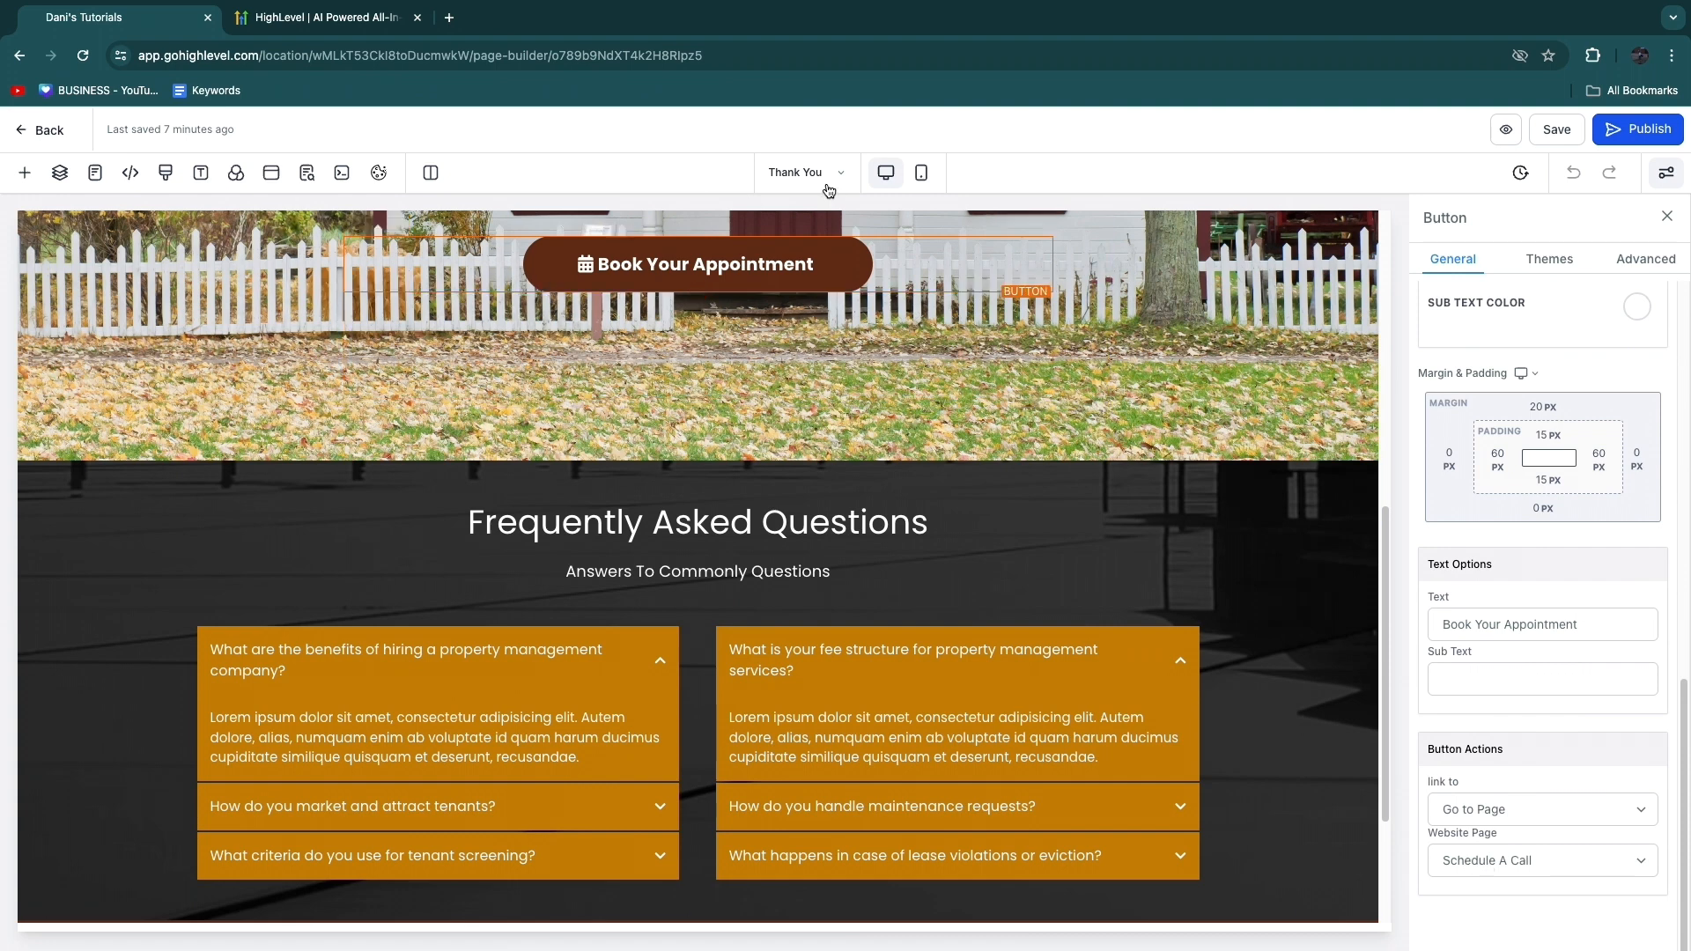
- Open the Schedule A Call page and examine its calendar section, headline, FAQ and footer
{"action": "left_click", "coordinate": [795, 174]}
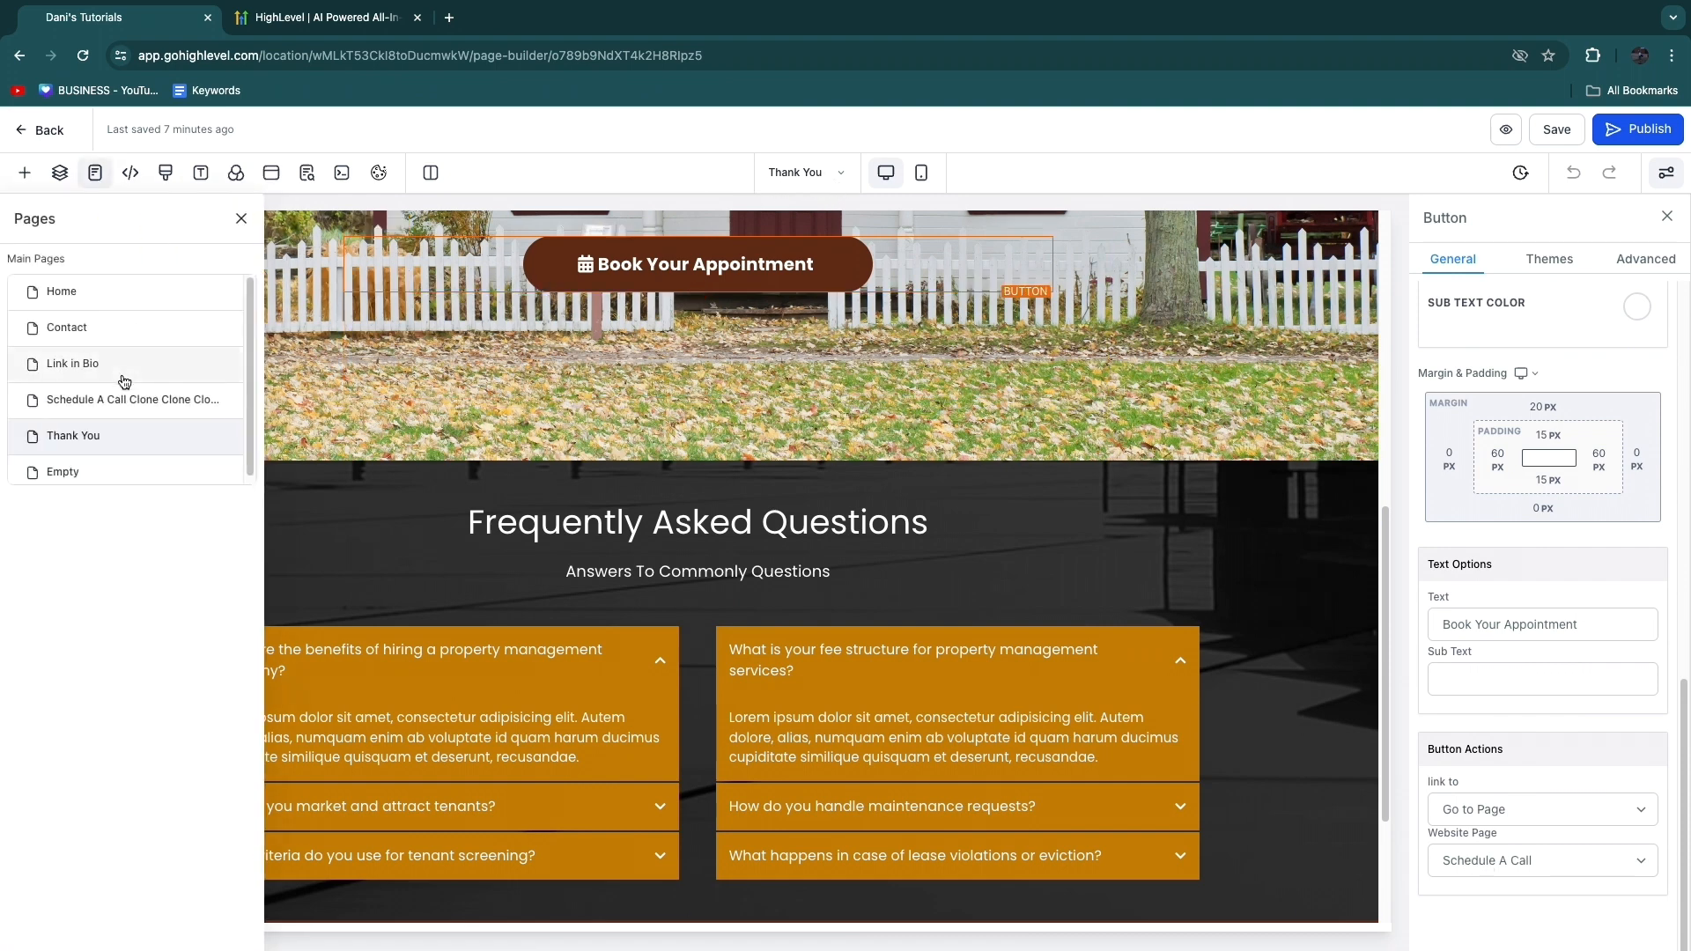
{"action": "left_click", "coordinate": [100, 399]}
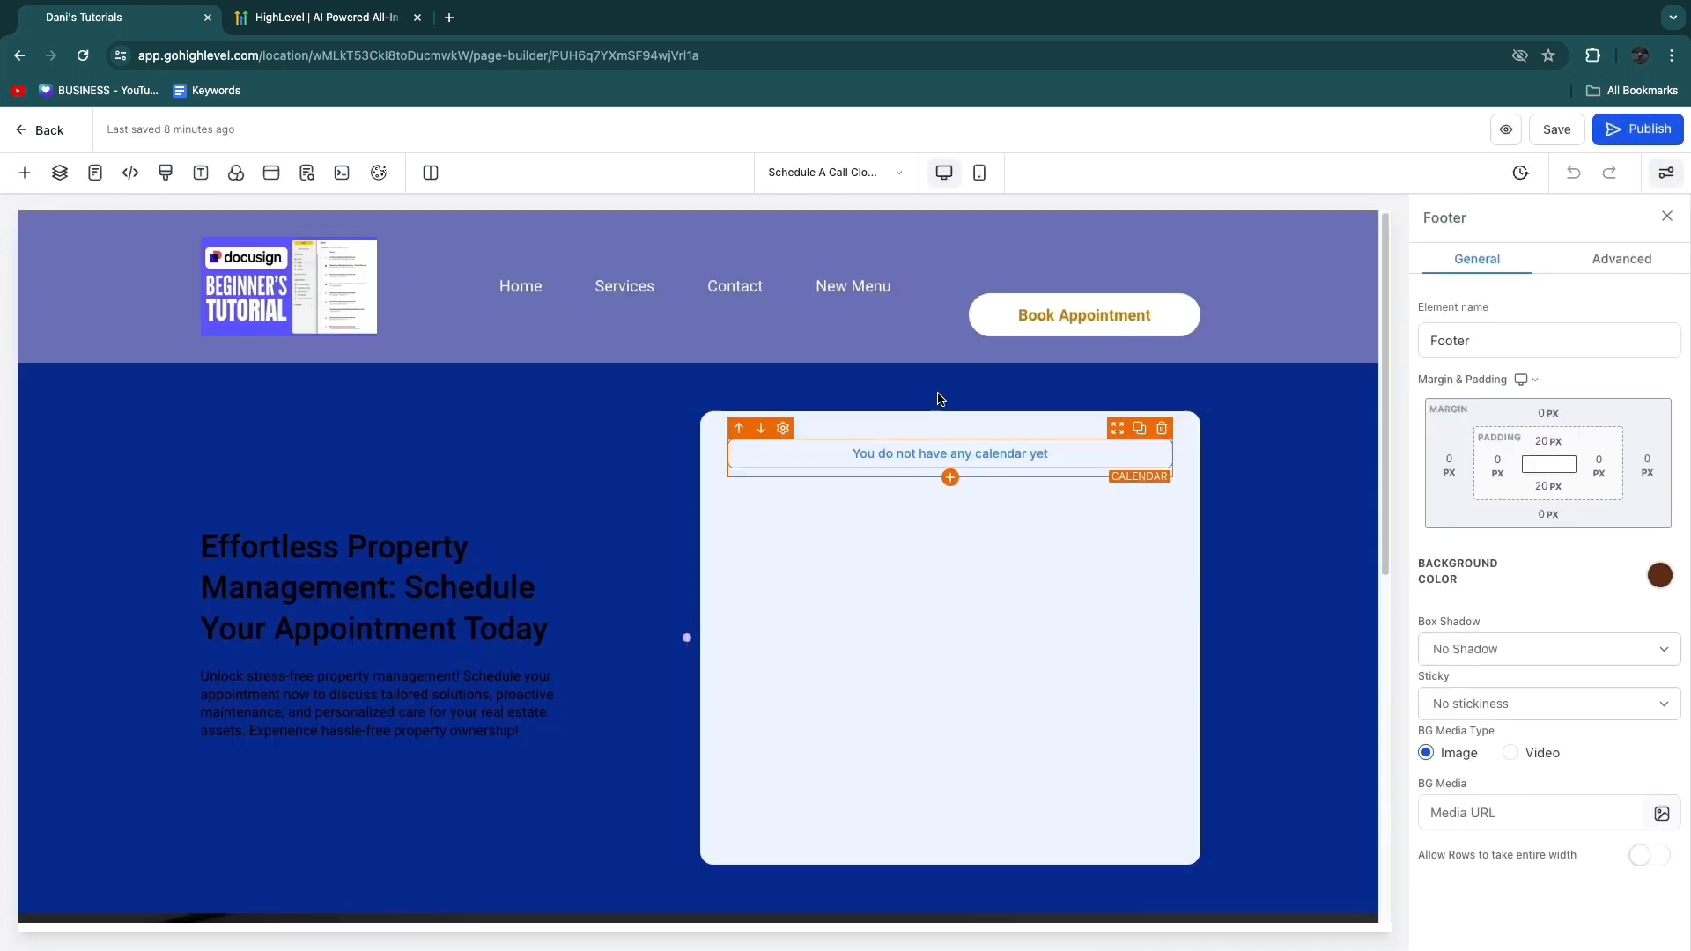
{"action": "scroll", "coordinate": [456, 602], "scroll_direction": "down", "scroll_amount": 7}
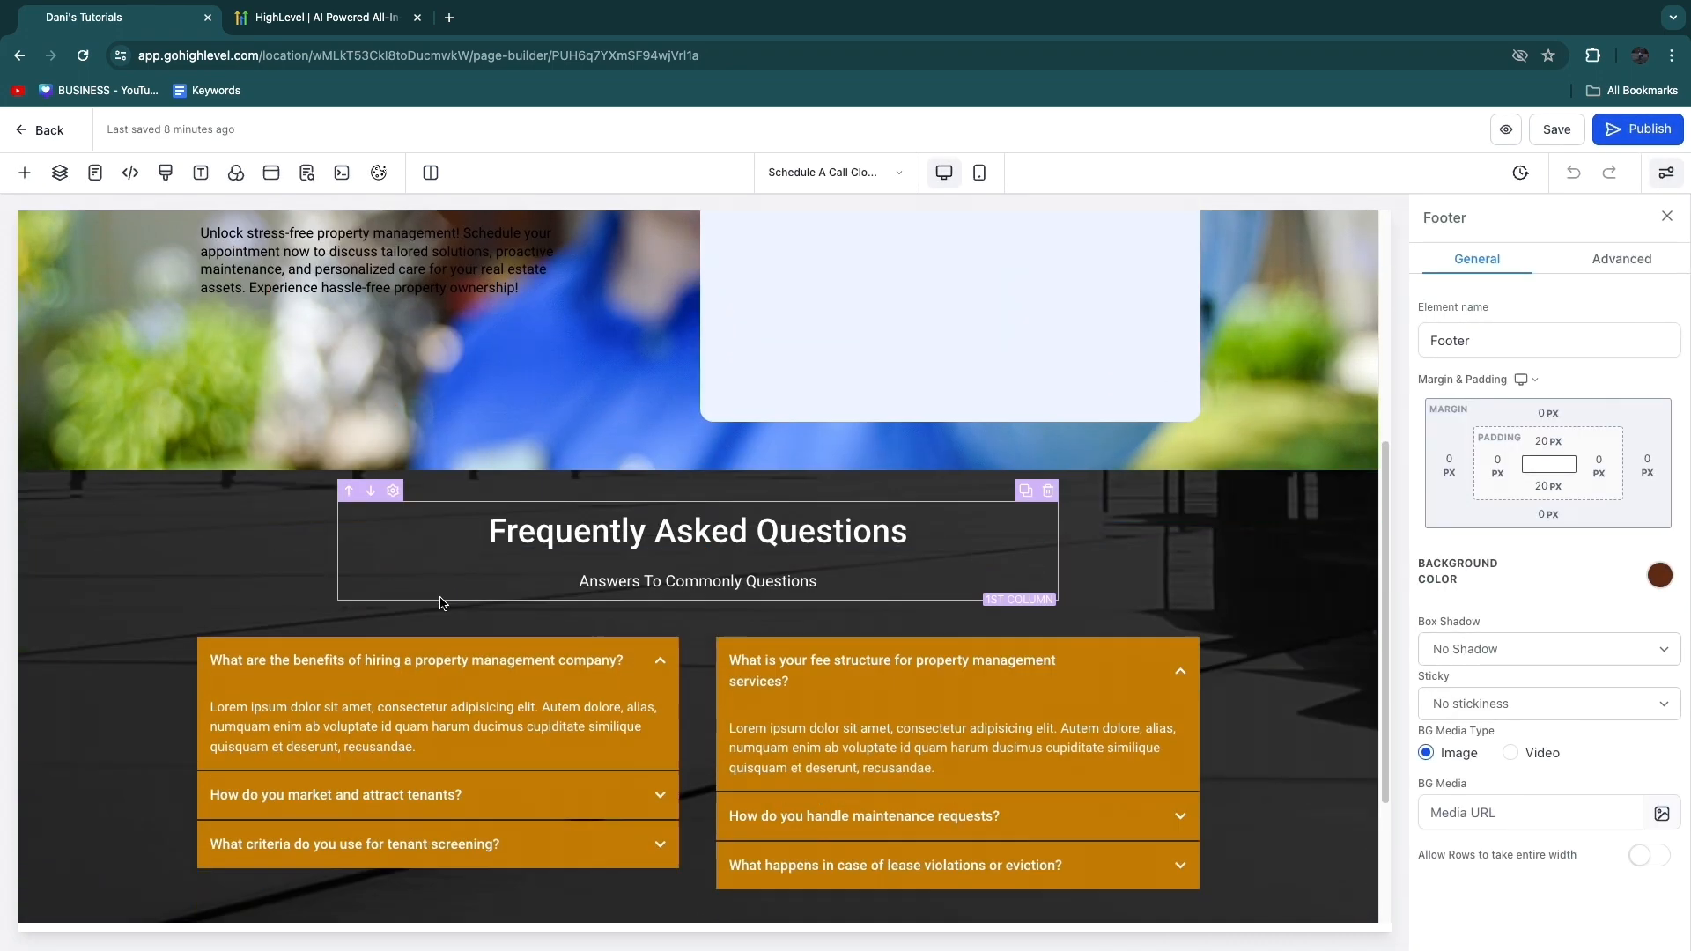
{"action": "scroll", "coordinate": [438, 600], "scroll_direction": "up", "scroll_amount": 7}
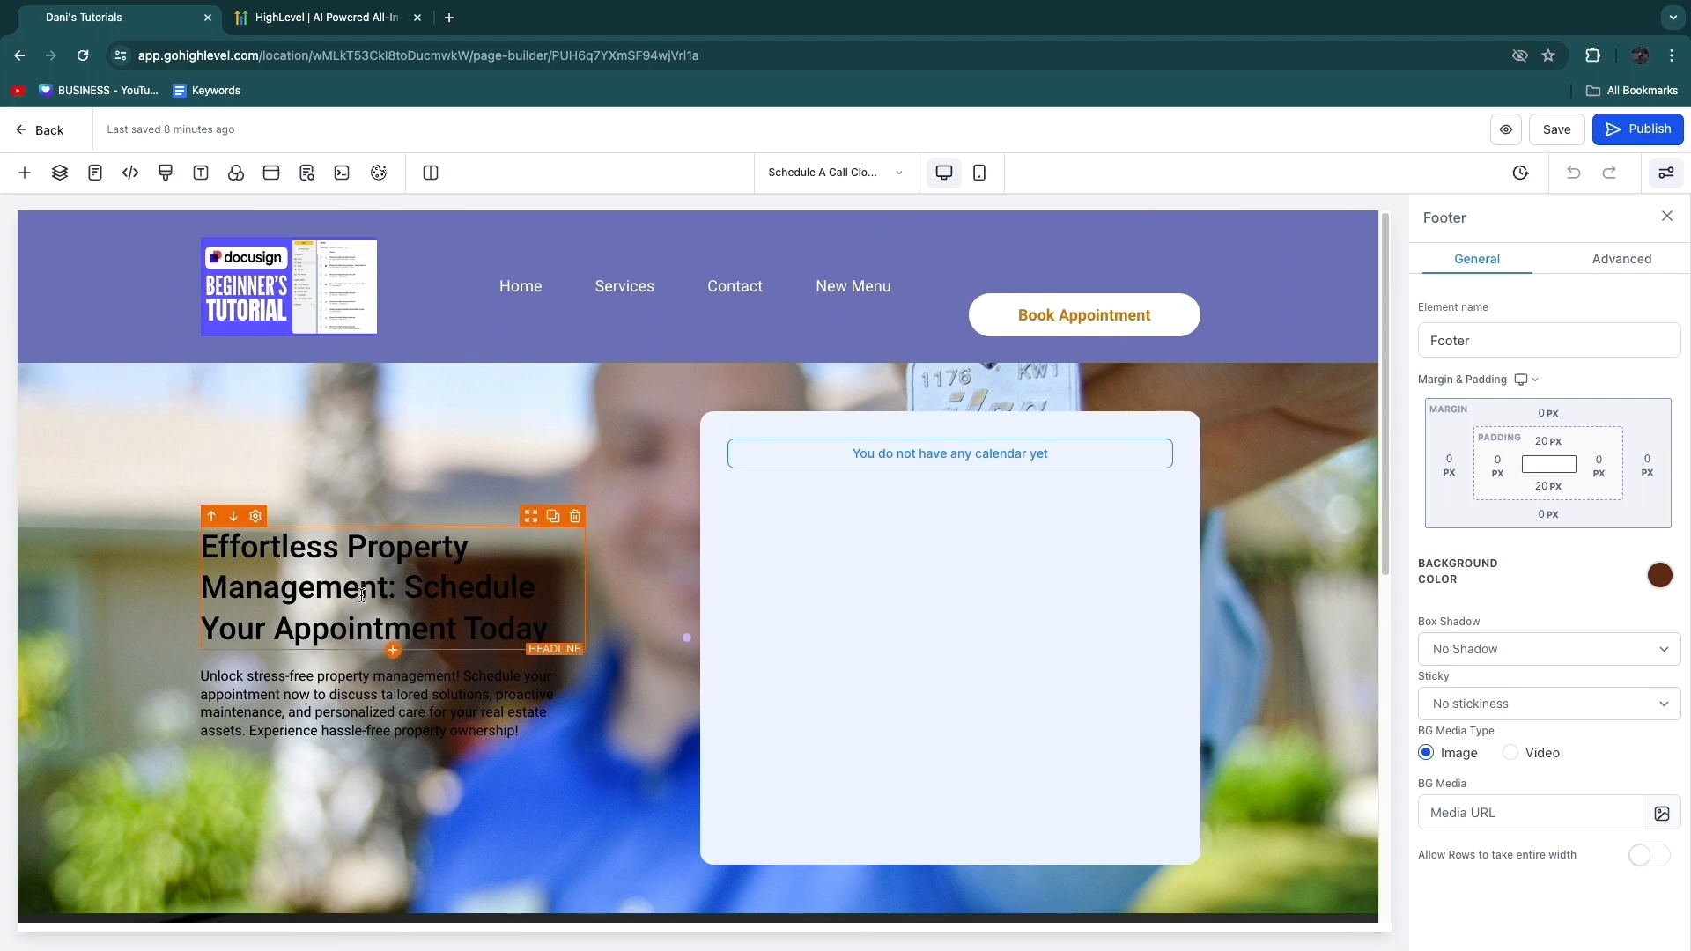
{"action": "scroll", "coordinate": [630, 616], "scroll_direction": "down", "scroll_amount": 7}
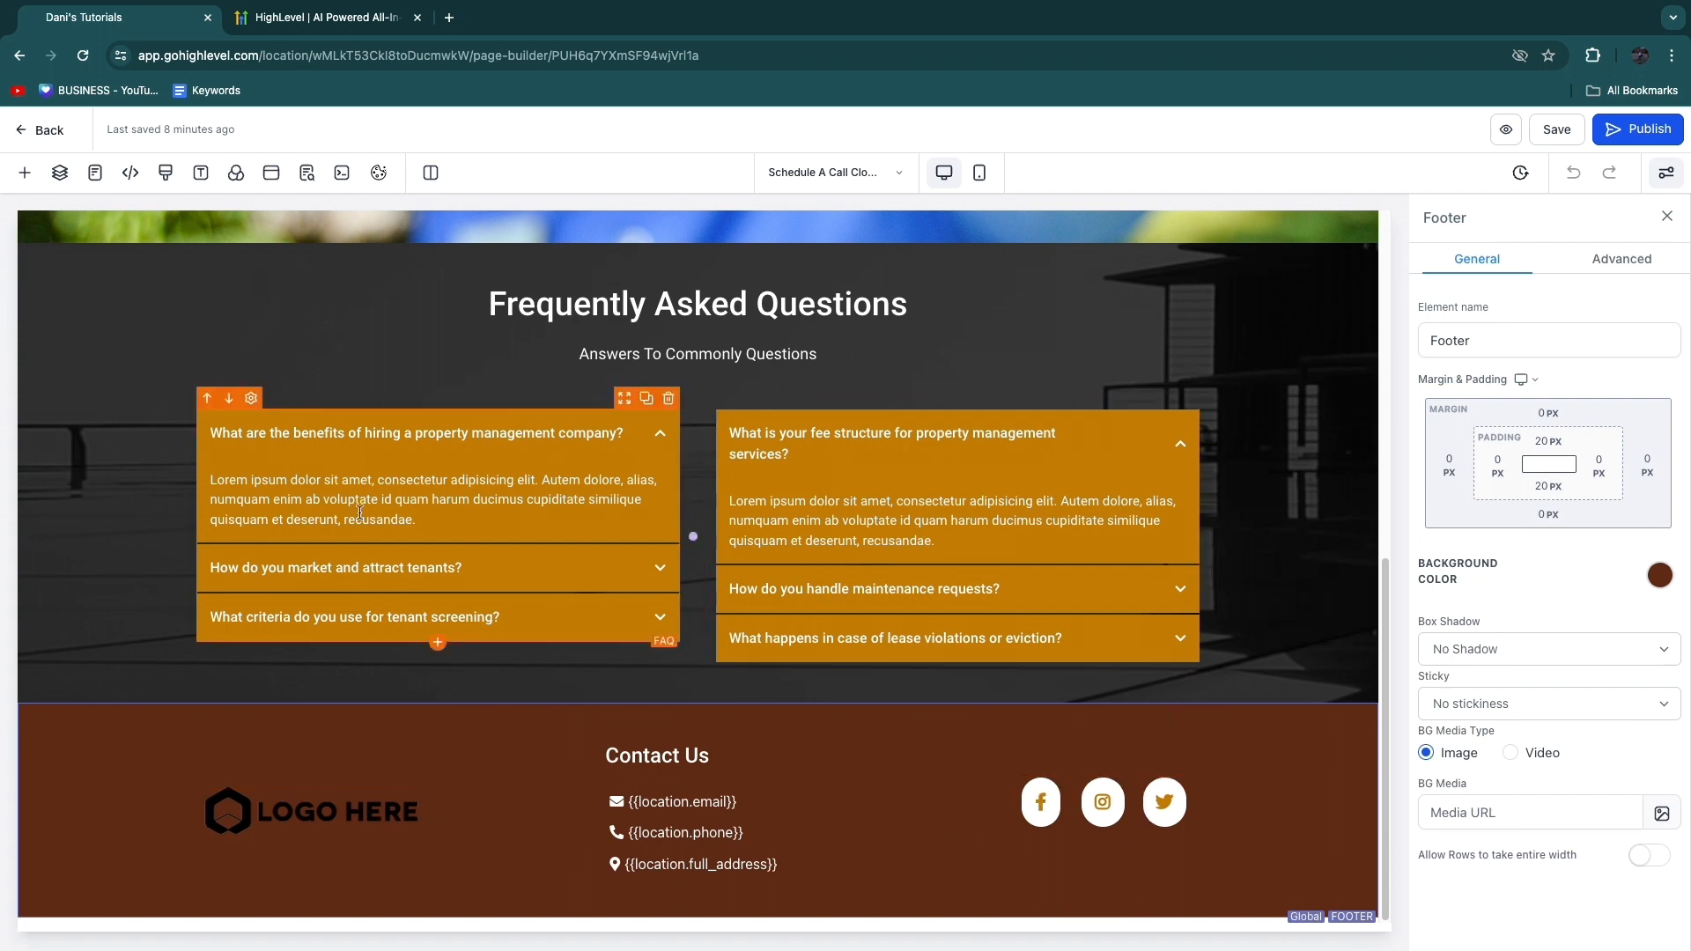
{"action": "left_click", "coordinate": [661, 435]}
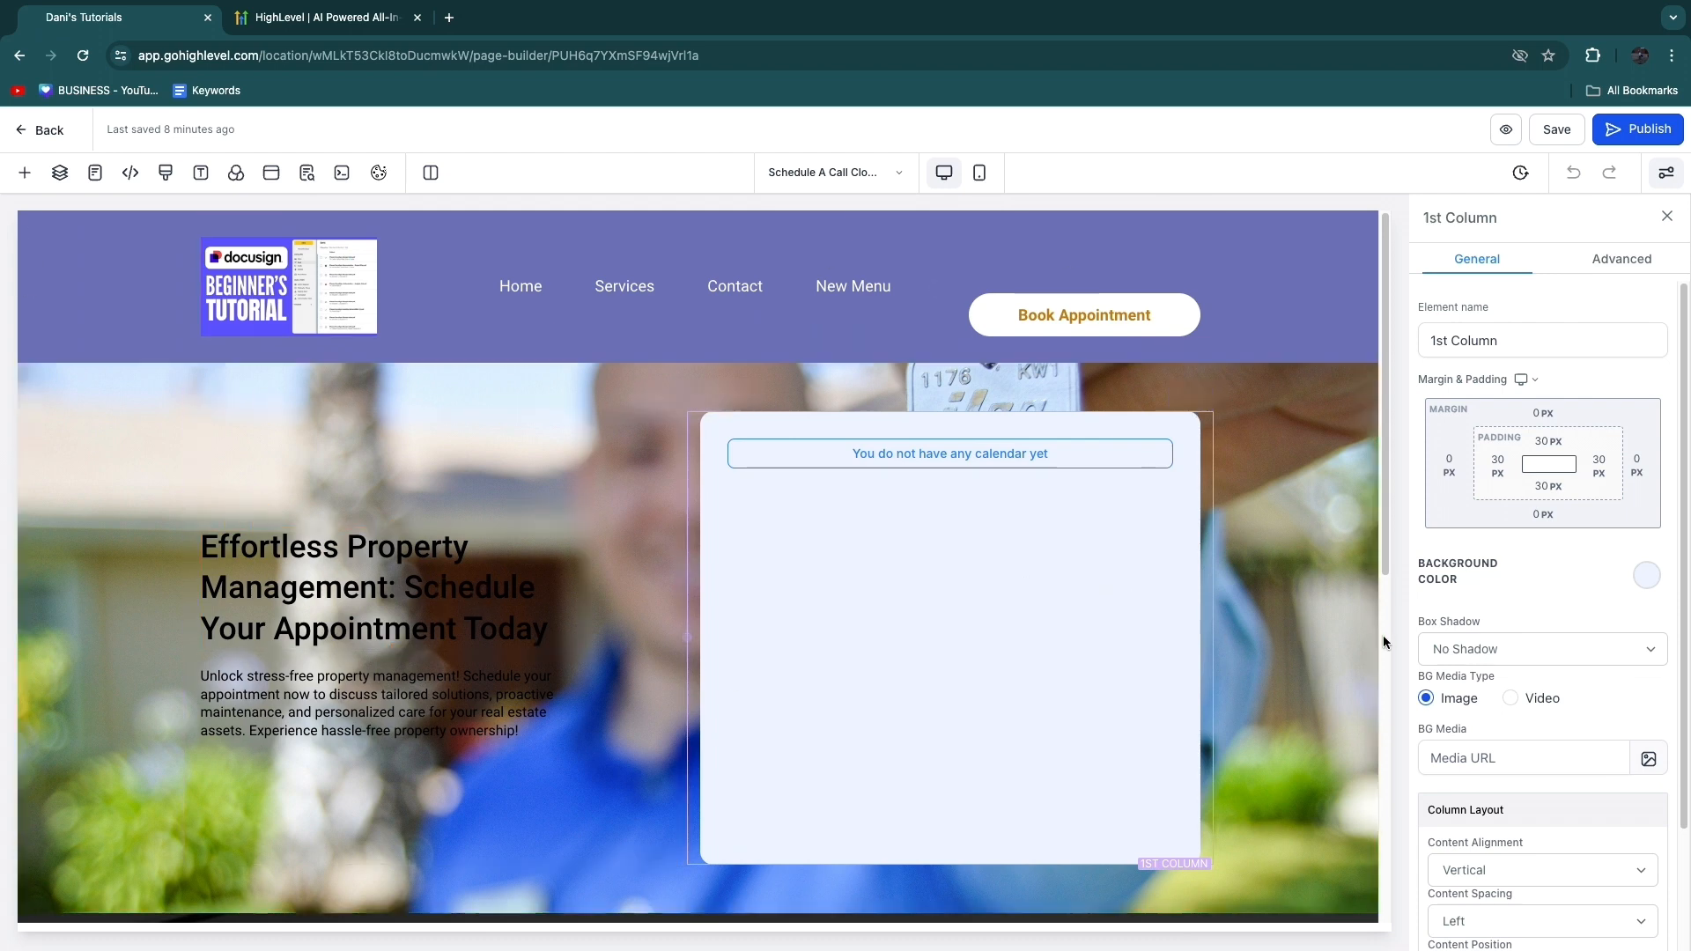
- Examine the background and layout settings of the column that holds the calendar
{"action": "scroll", "coordinate": [1465, 616], "scroll_direction": "down", "scroll_amount": 3}
{"action": "left_click", "coordinate": [1459, 617]}
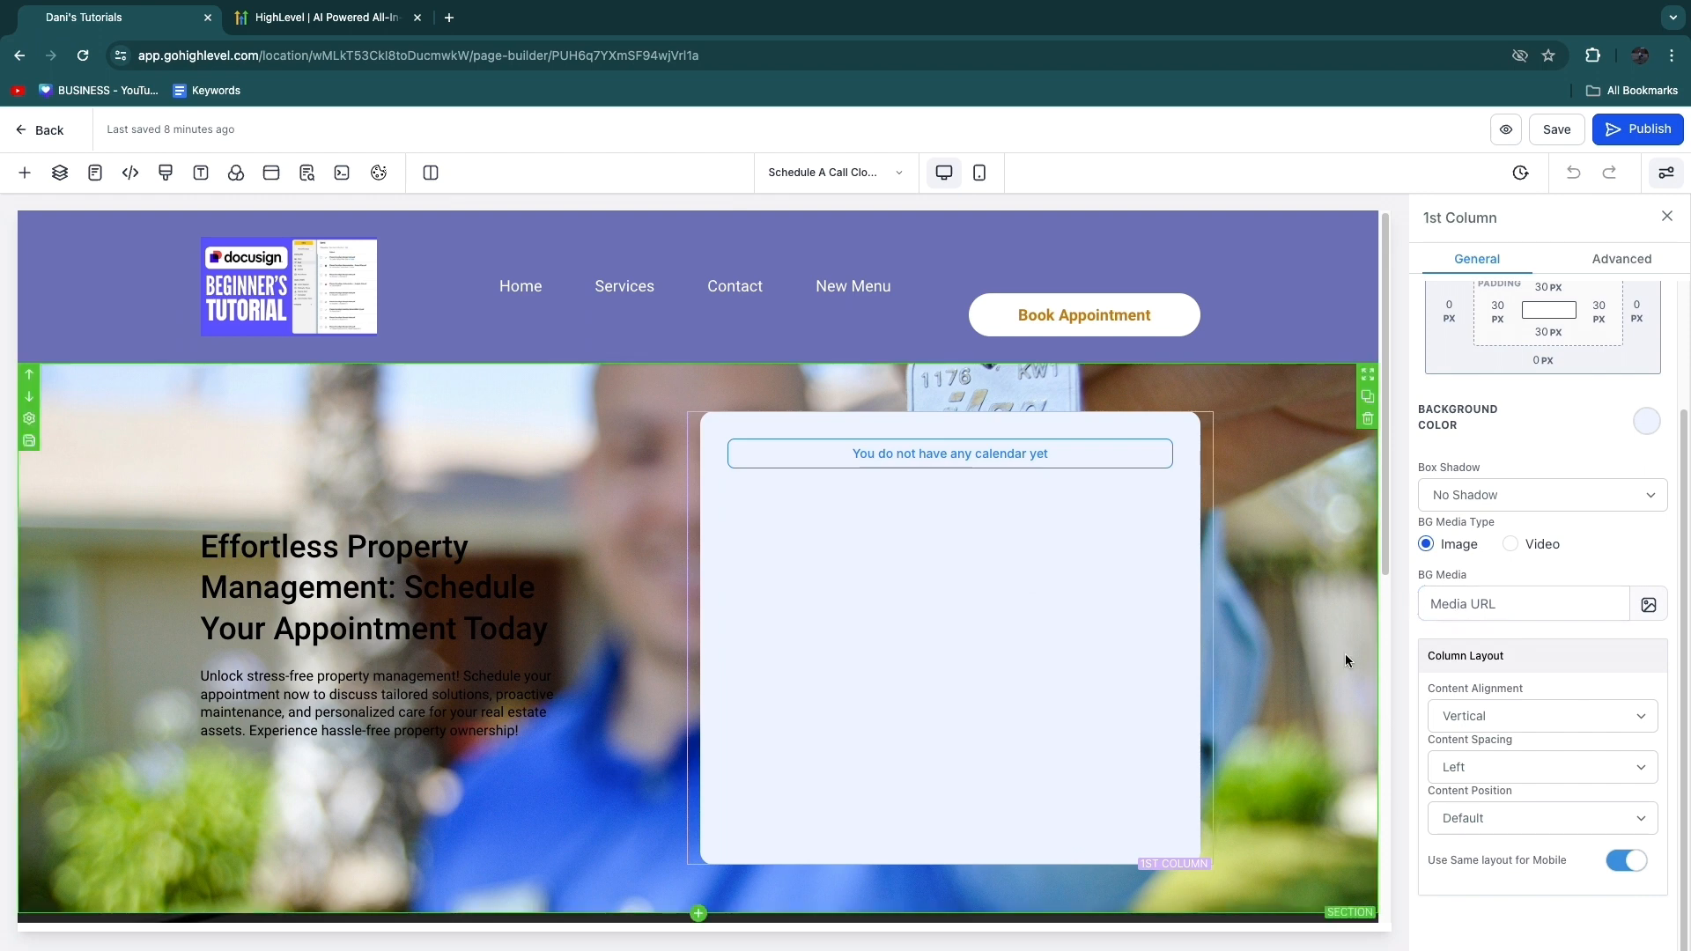
{"action": "scroll", "coordinate": [1508, 629], "scroll_direction": "up", "scroll_amount": 1}
{"action": "scroll", "coordinate": [1508, 628], "scroll_direction": "up", "scroll_amount": 1}
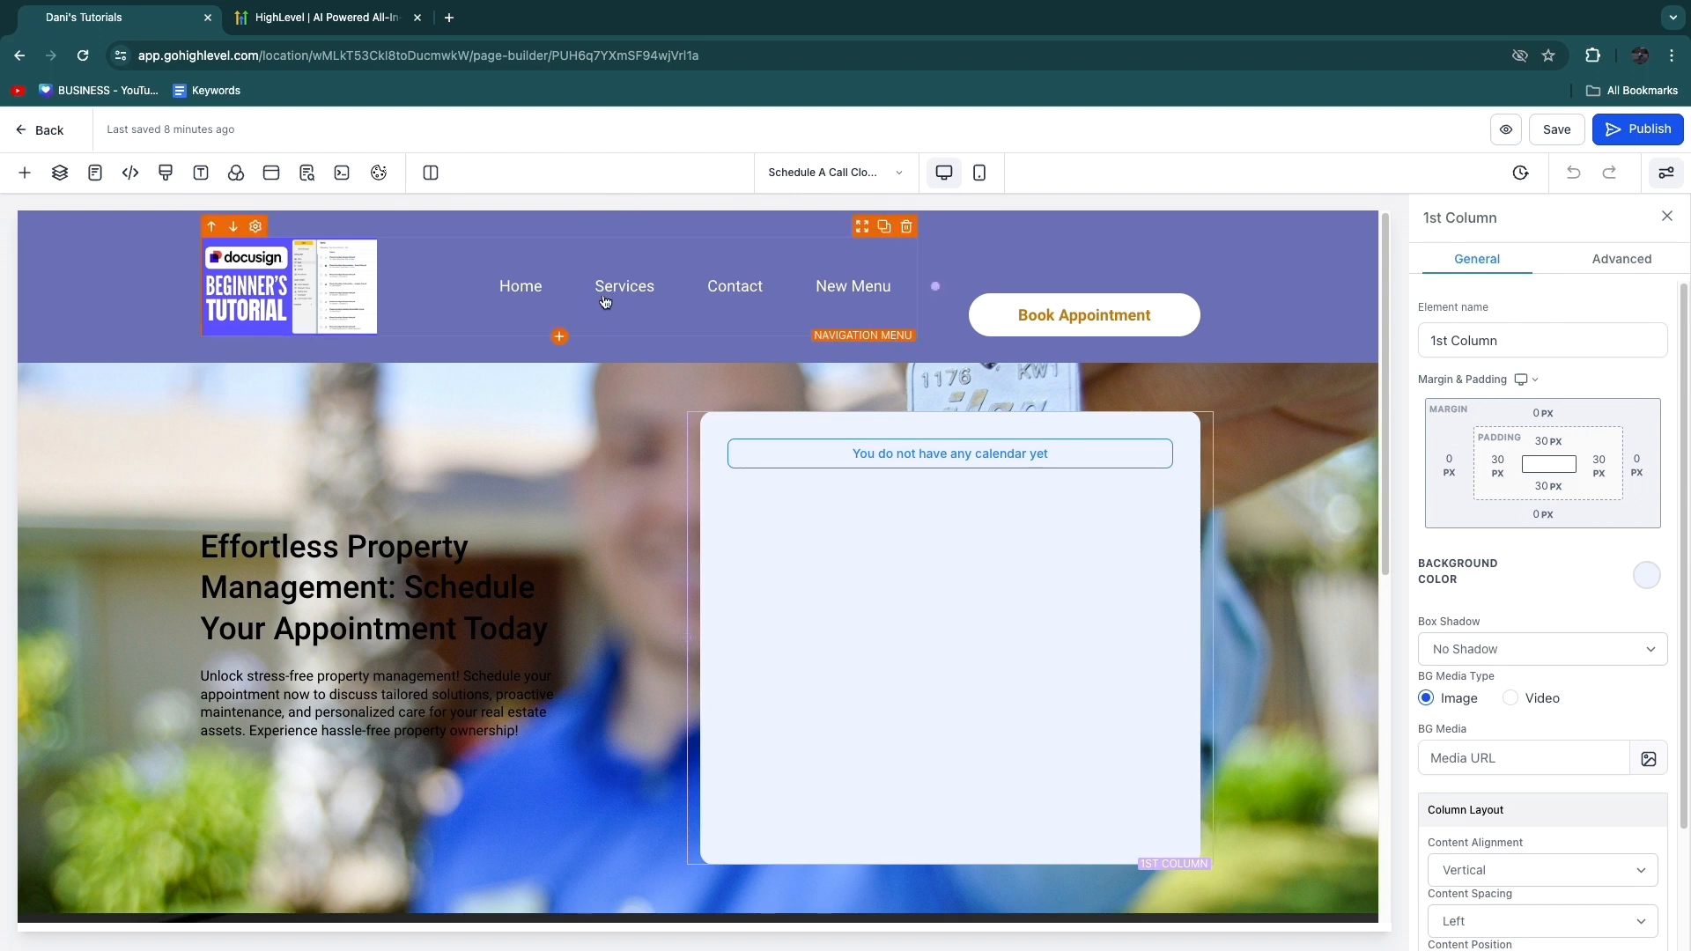
- Leave the page builder and review the Property Supervision website's settings, including its tracking code fields, and its stats
{"action": "left_click", "coordinate": [19, 133]}
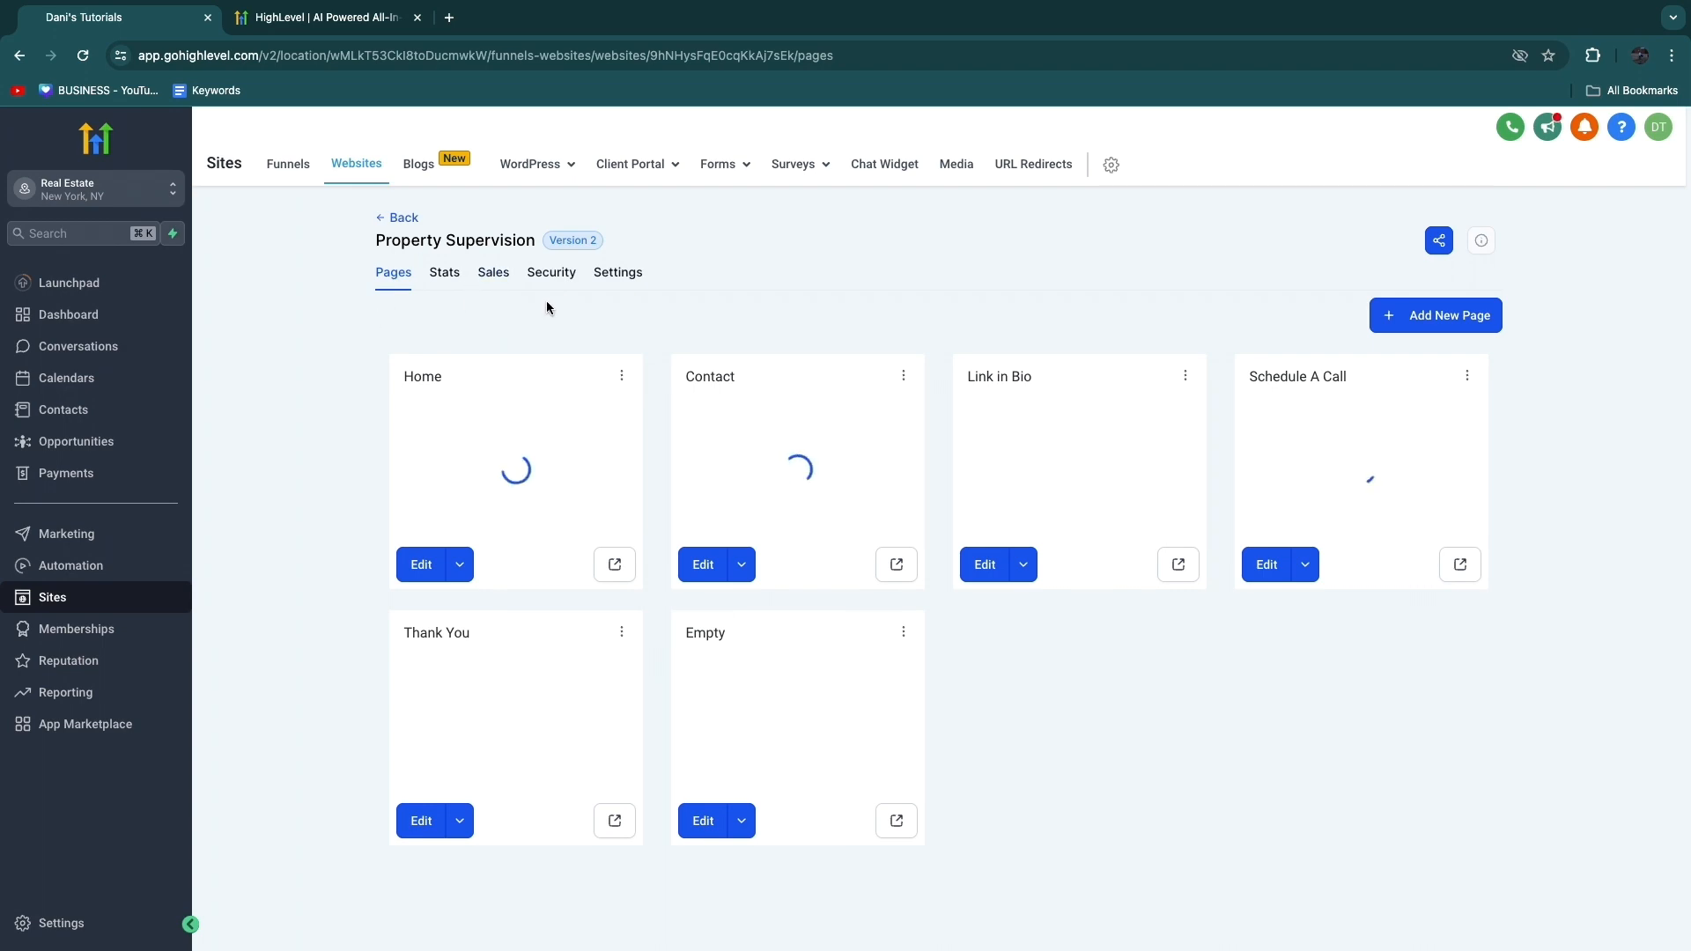
{"action": "left_click", "coordinate": [611, 274]}
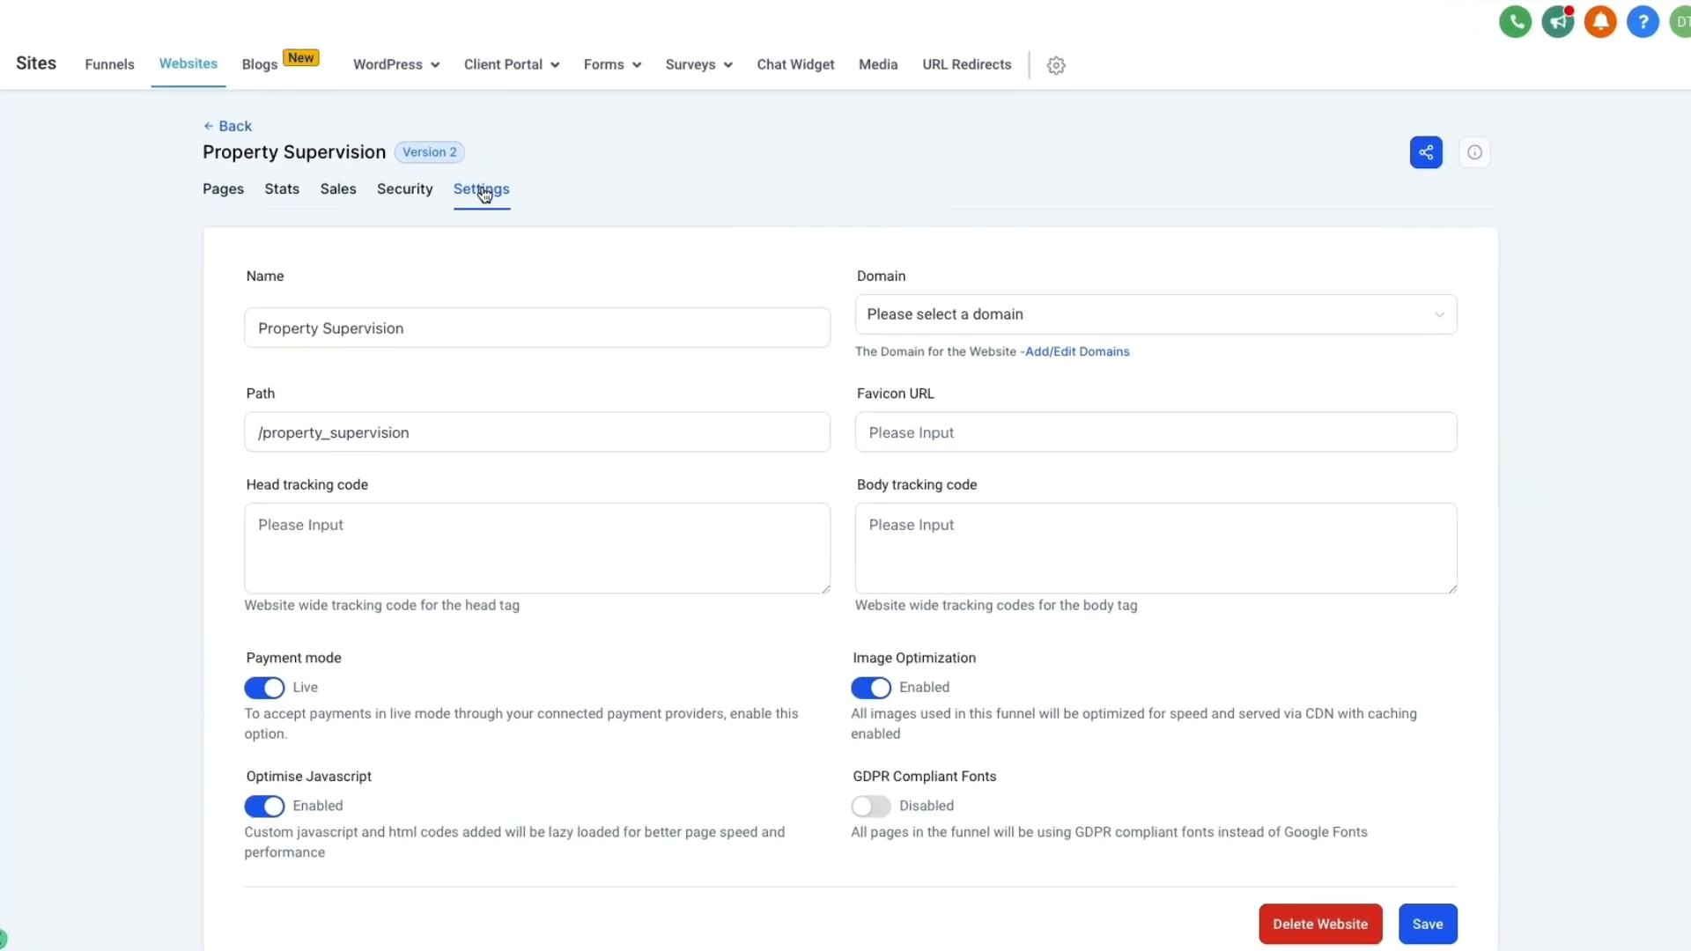
{"action": "left_click", "coordinate": [295, 545]}
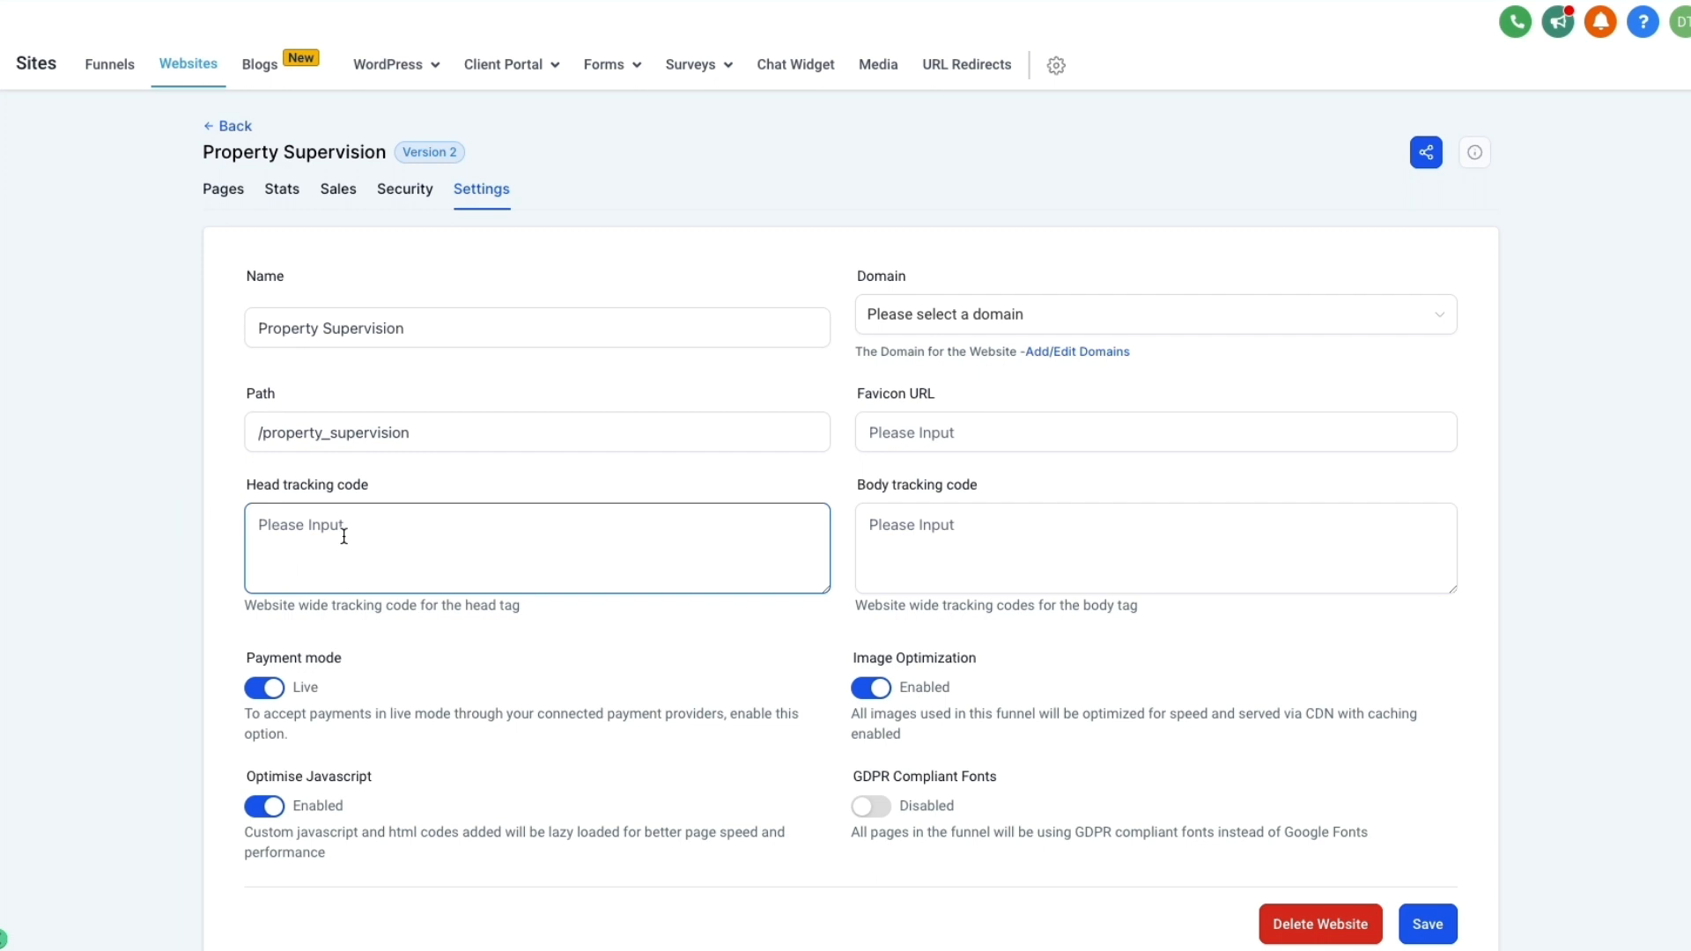
{"action": "left_click", "coordinate": [139, 386]}
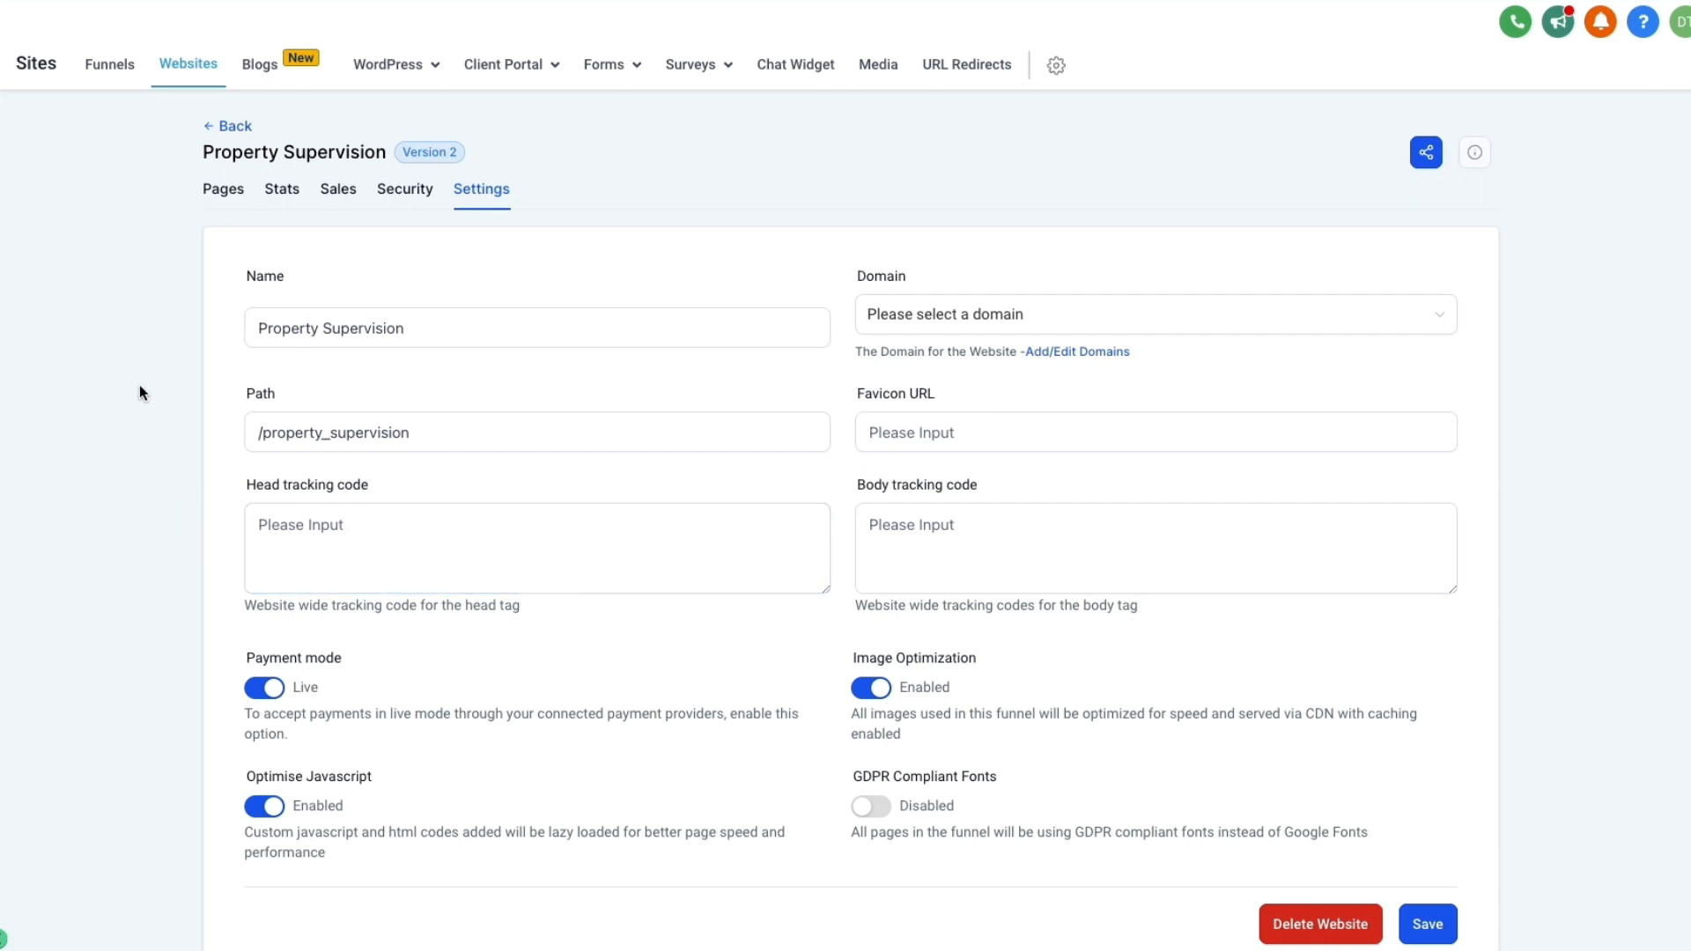
{"action": "left_click", "coordinate": [283, 188]}
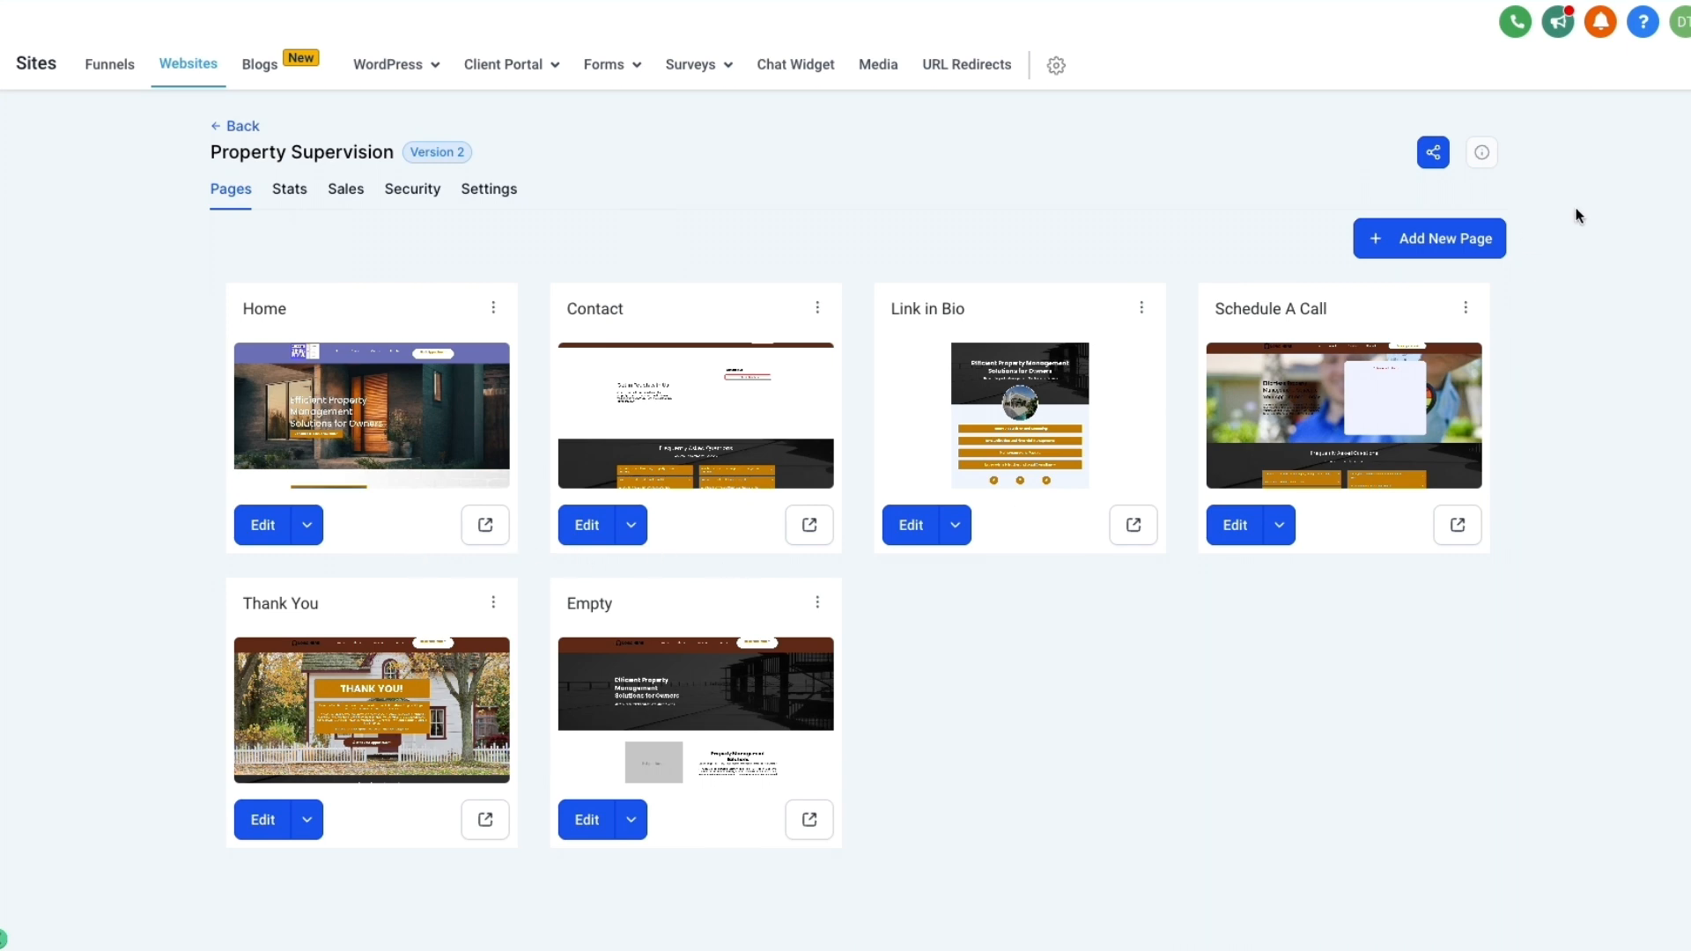
- View the form for adding a new page to the website and close it without creating a page
{"action": "left_click", "coordinate": [1421, 249]}
{"action": "left_click", "coordinate": [553, 404]}
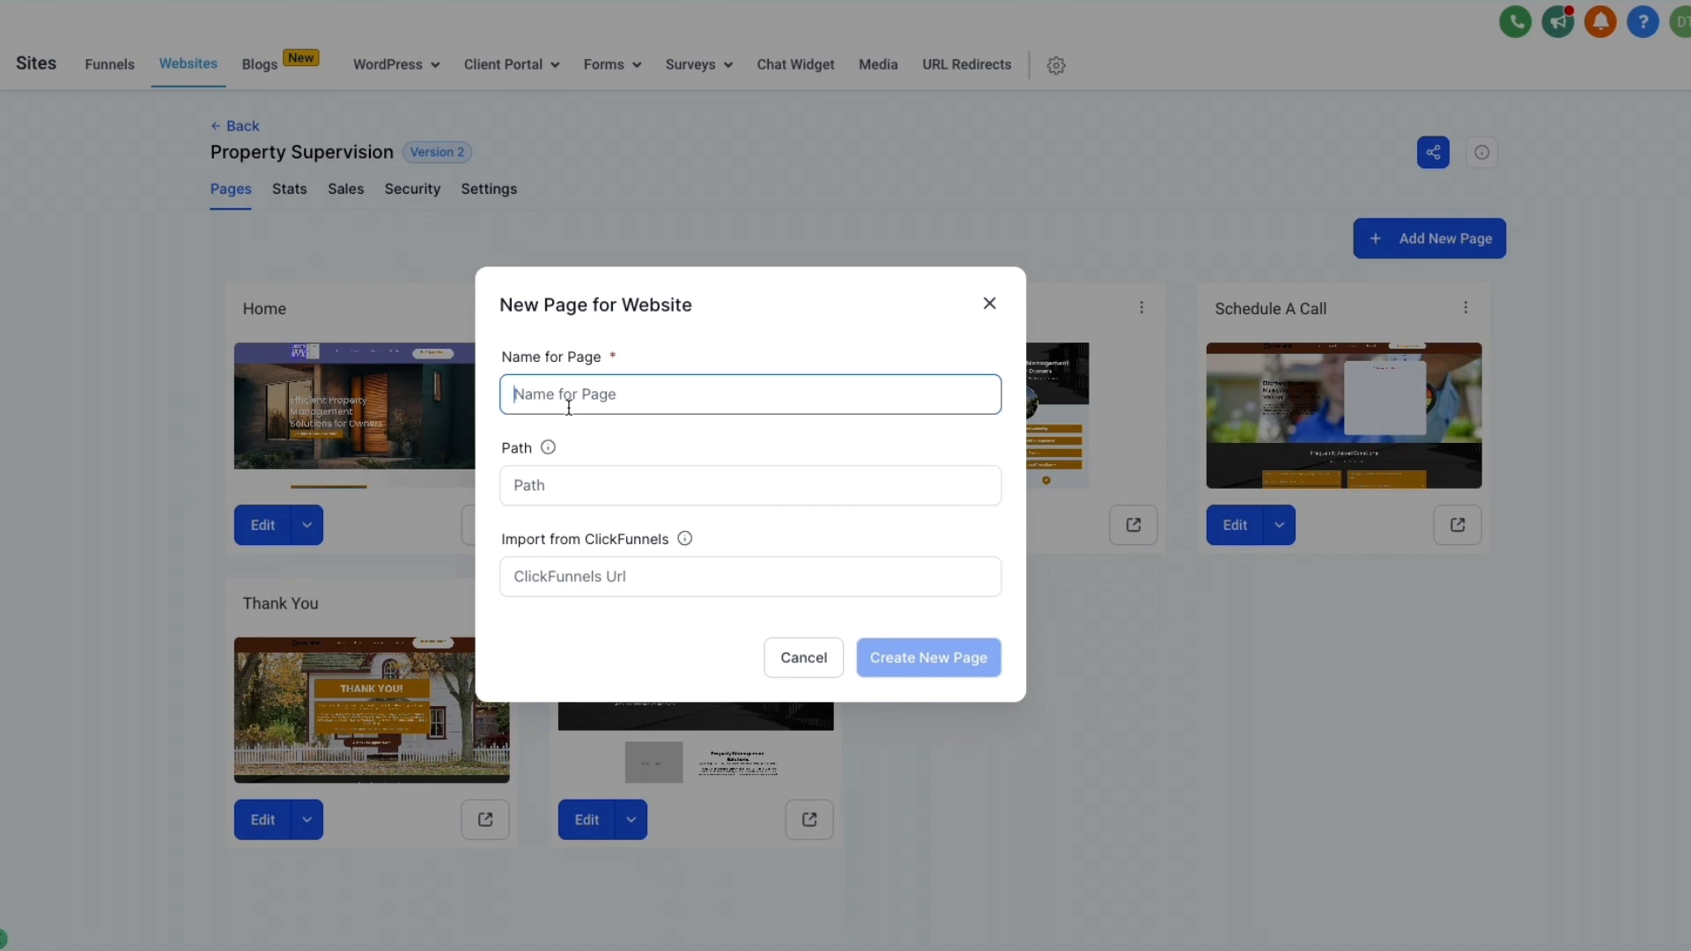
{"action": "left_click", "coordinate": [990, 304]}
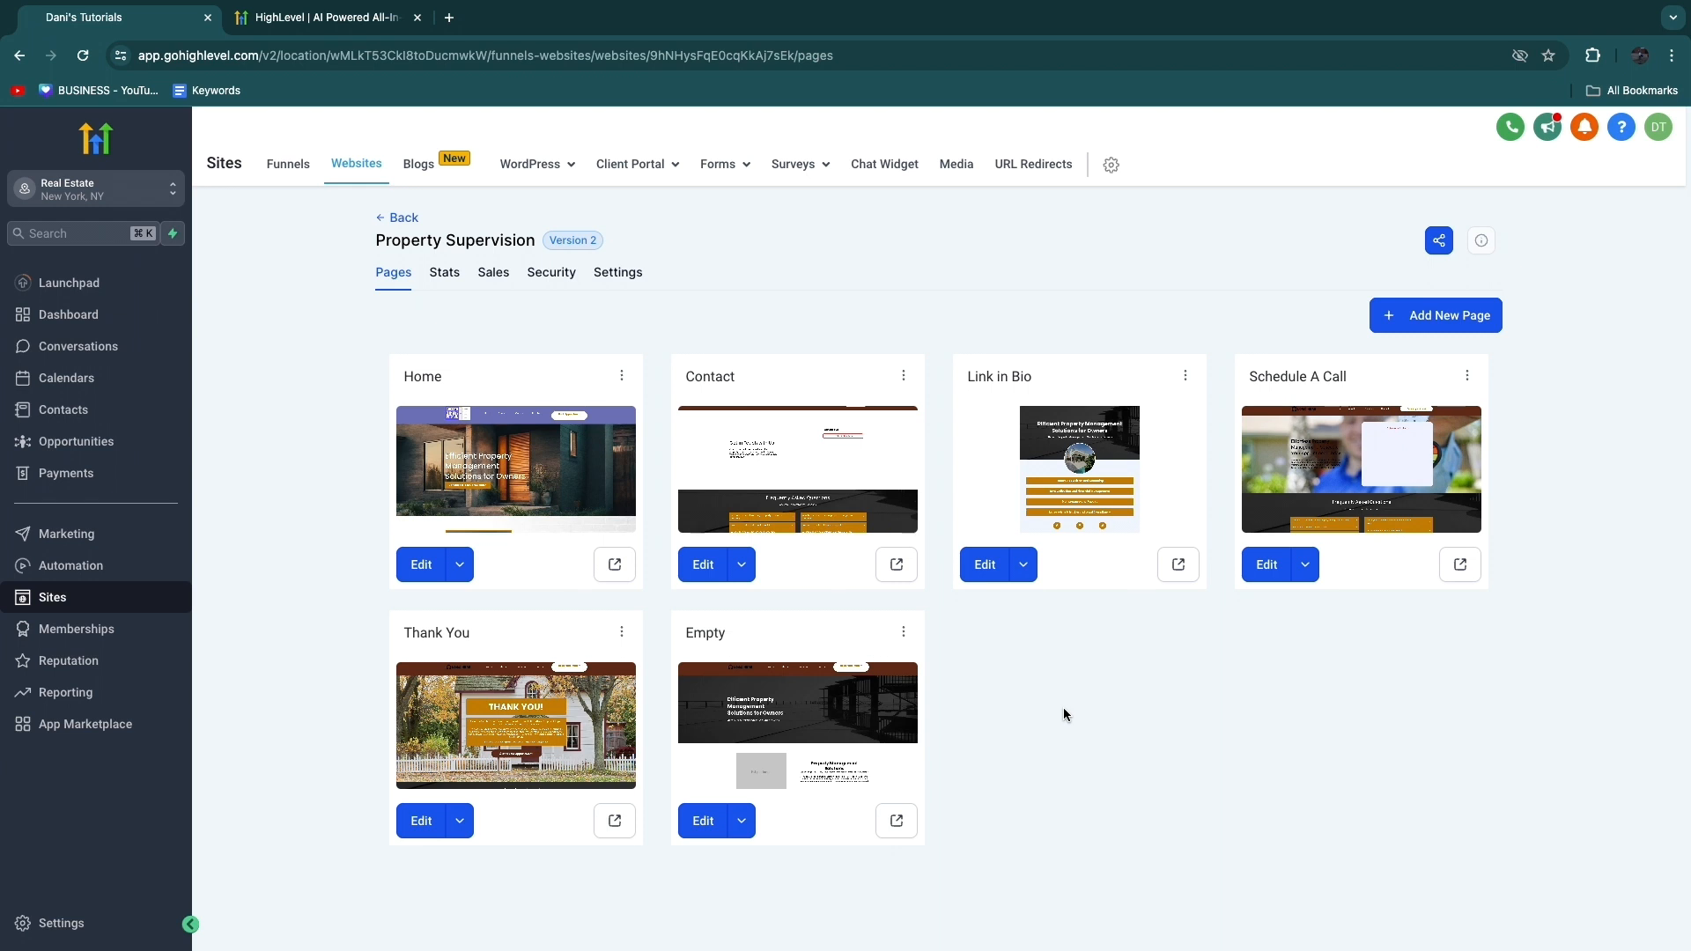
- Check which domains can be selected in the website's settings
{"action": "left_click", "coordinate": [627, 272]}
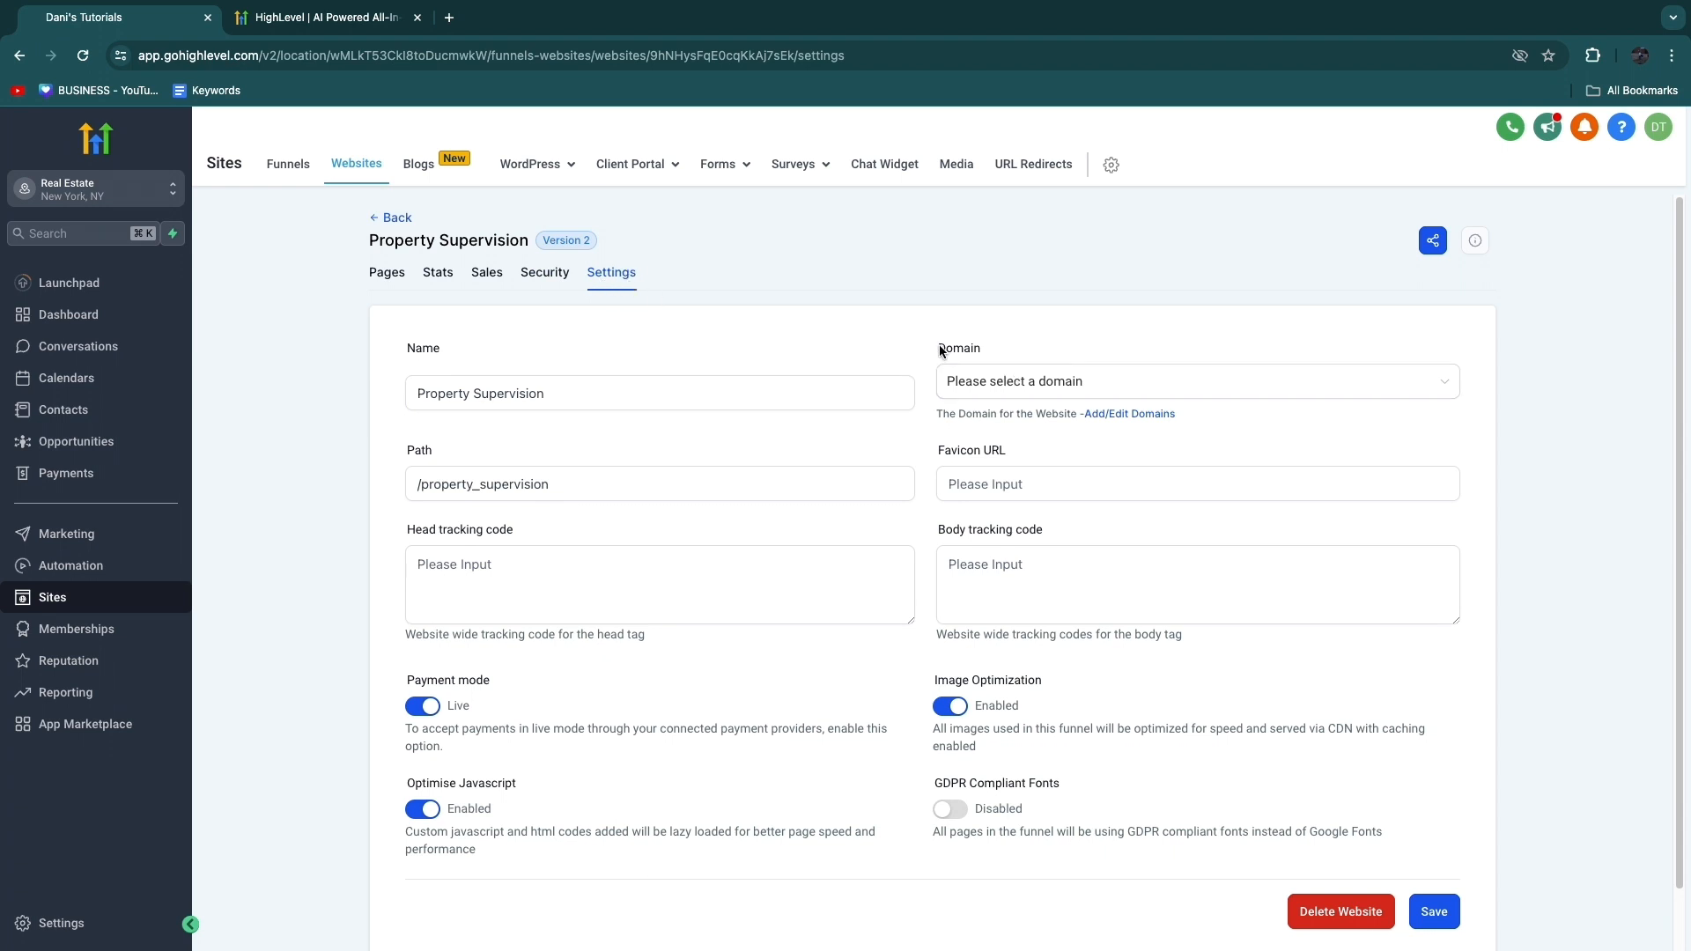
{"action": "left_click", "coordinate": [979, 381]}
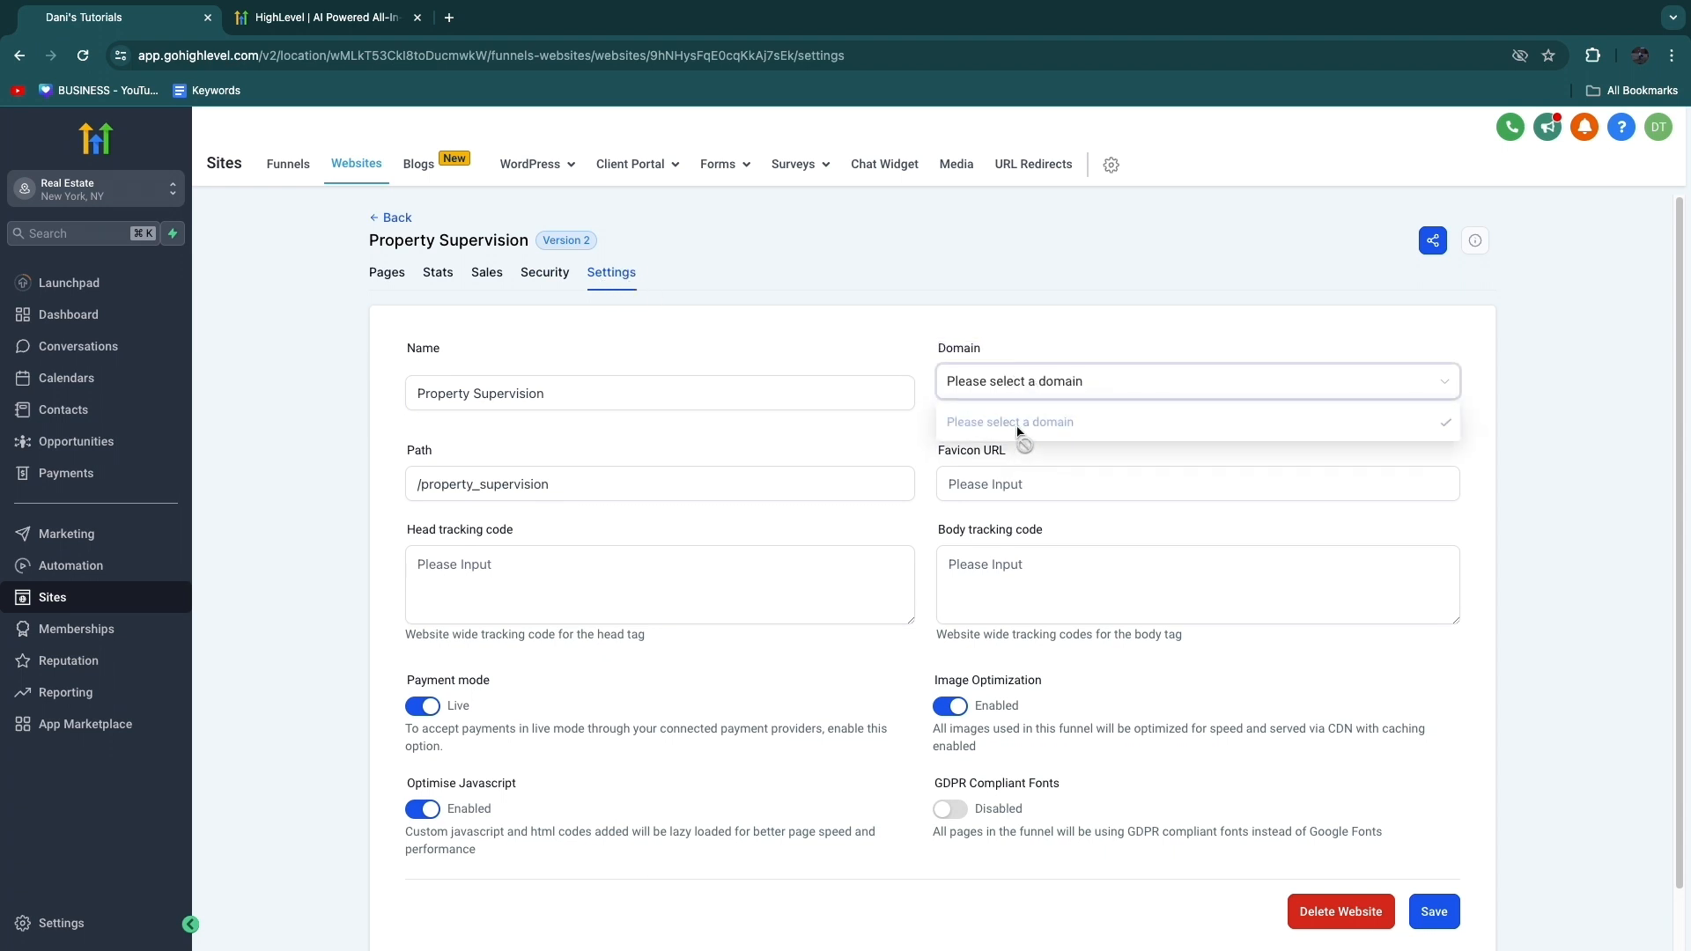
{"action": "left_click", "coordinate": [1013, 386]}
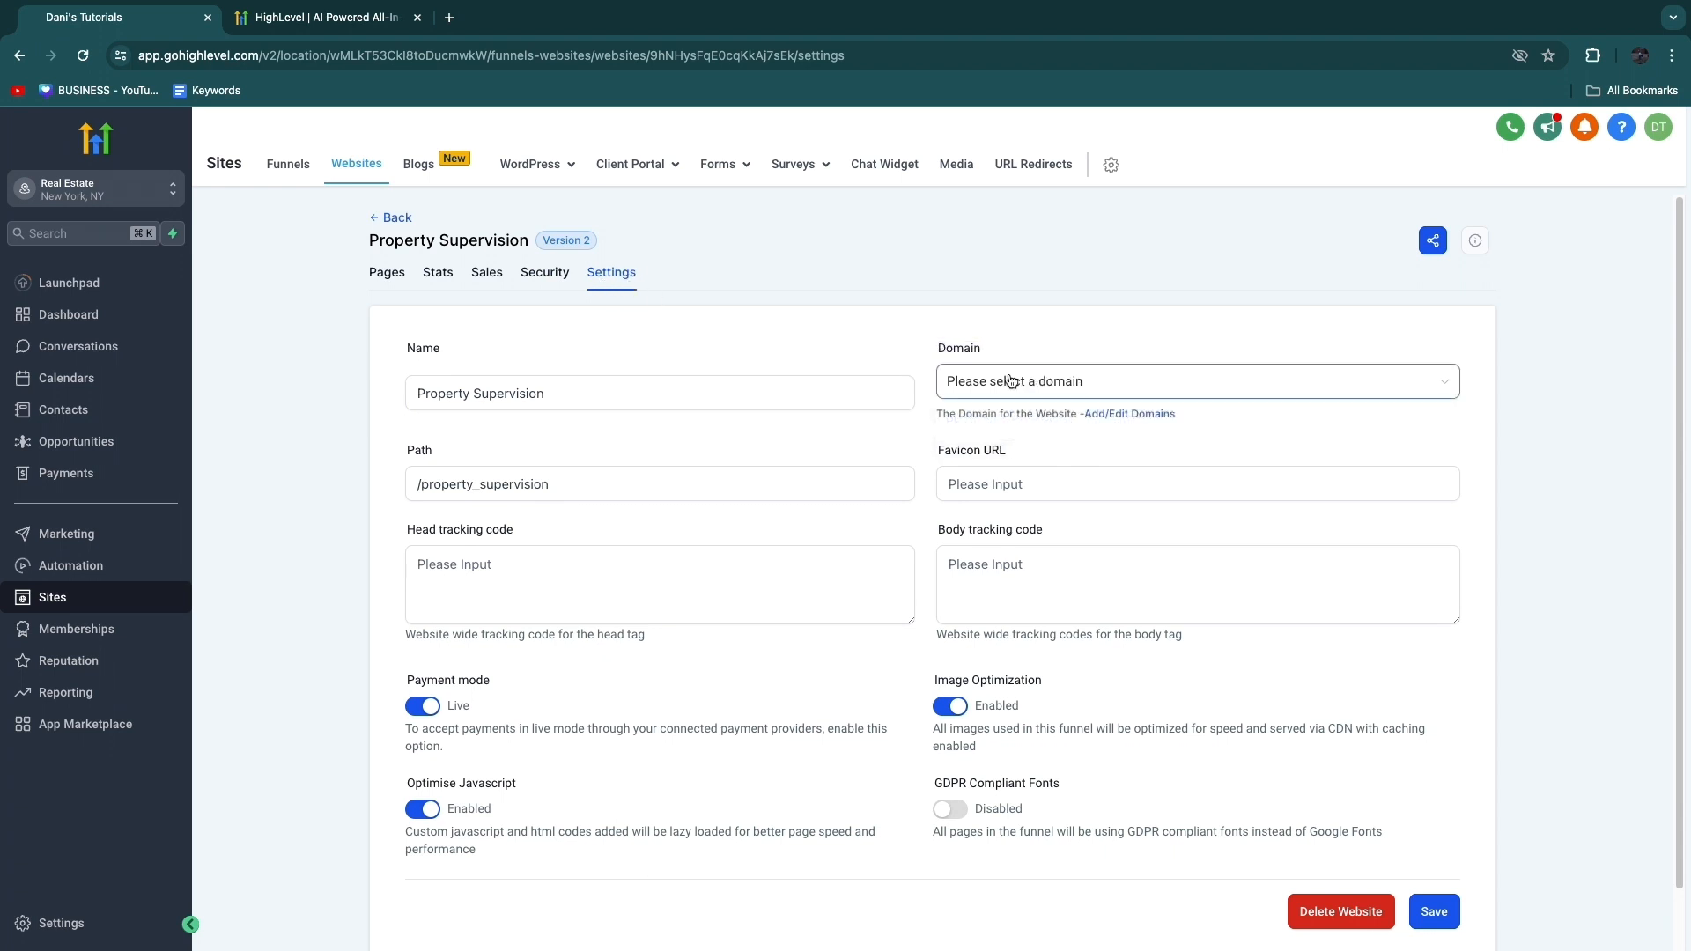
- View the form for connecting a domain or subdomain, close it without adding one, and go back to the website's settings
{"action": "left_click", "coordinate": [1112, 415]}
{"action": "left_click", "coordinate": [936, 487]}
{"action": "left_click", "coordinate": [654, 550]}
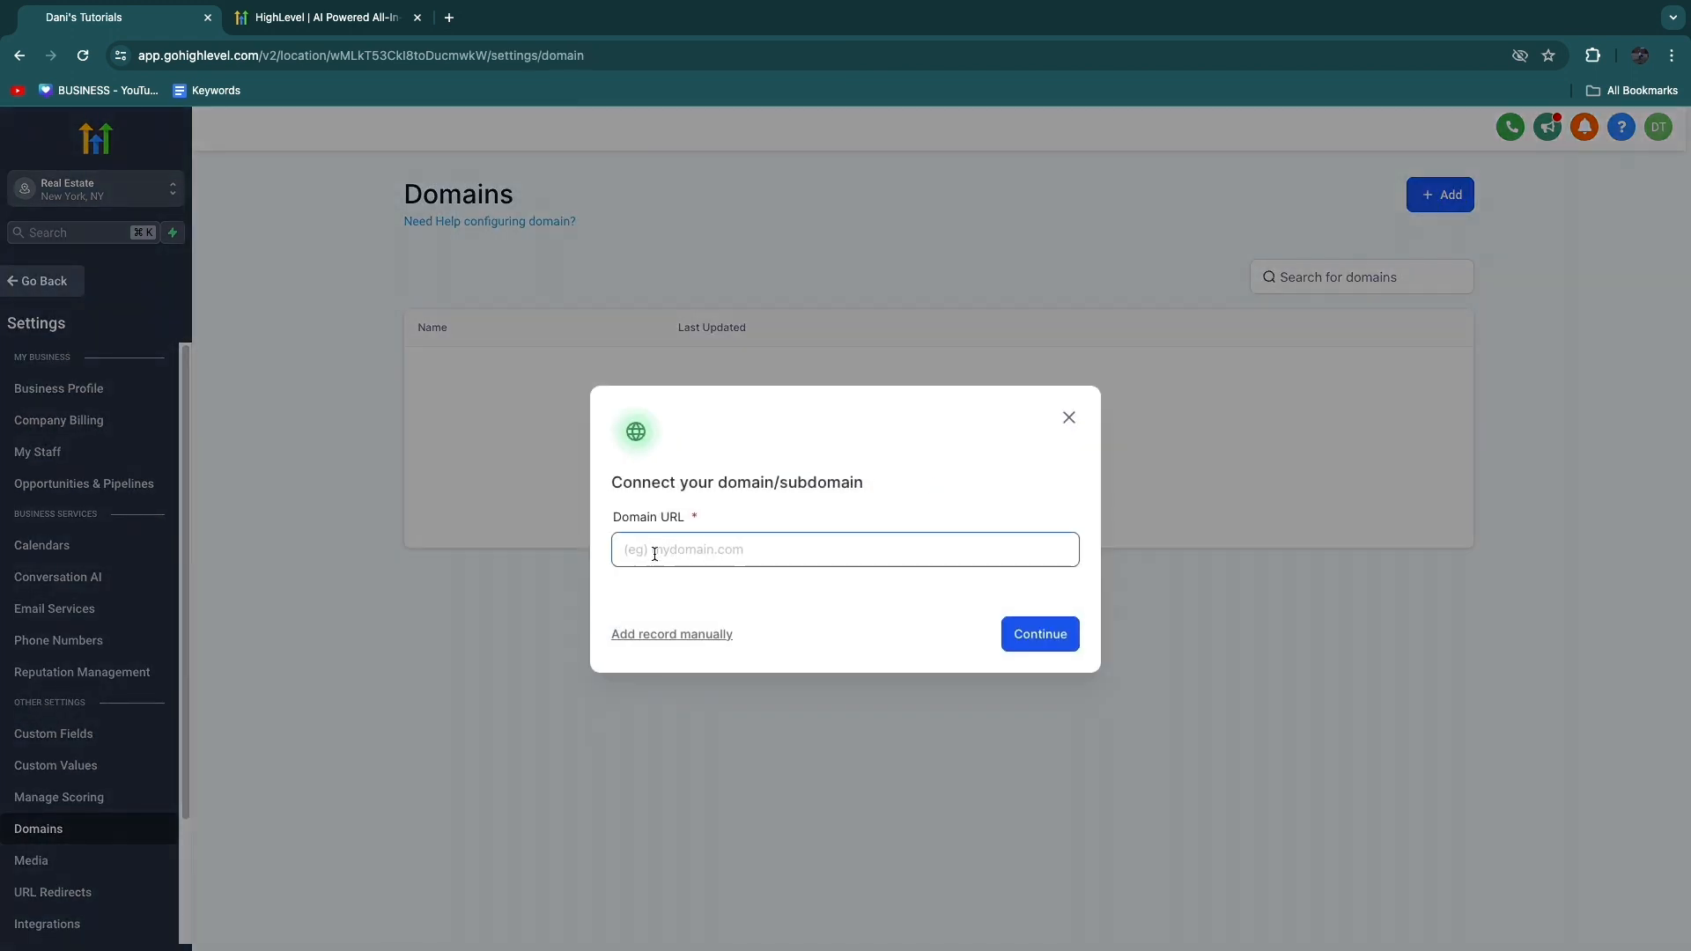
{"action": "left_click_drag", "start_coordinate": [614, 517], "coordinate": [688, 519]}
{"action": "left_click", "coordinate": [1079, 428]}
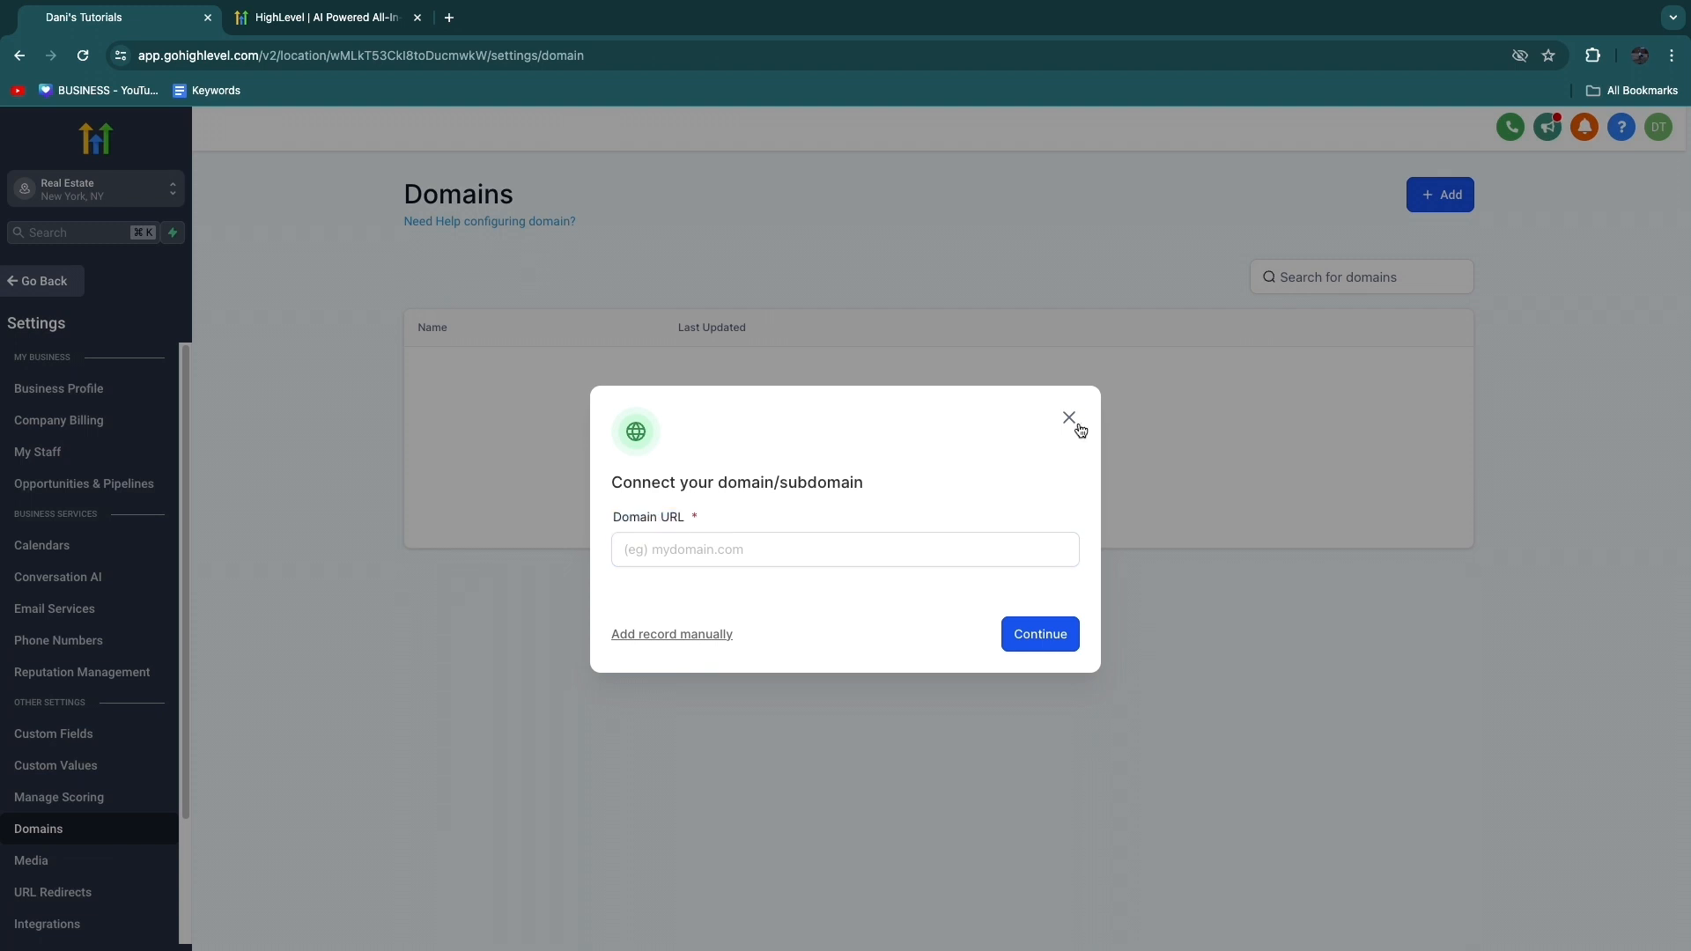
{"action": "left_click", "coordinate": [1078, 427]}
{"action": "left_click", "coordinate": [75, 282]}
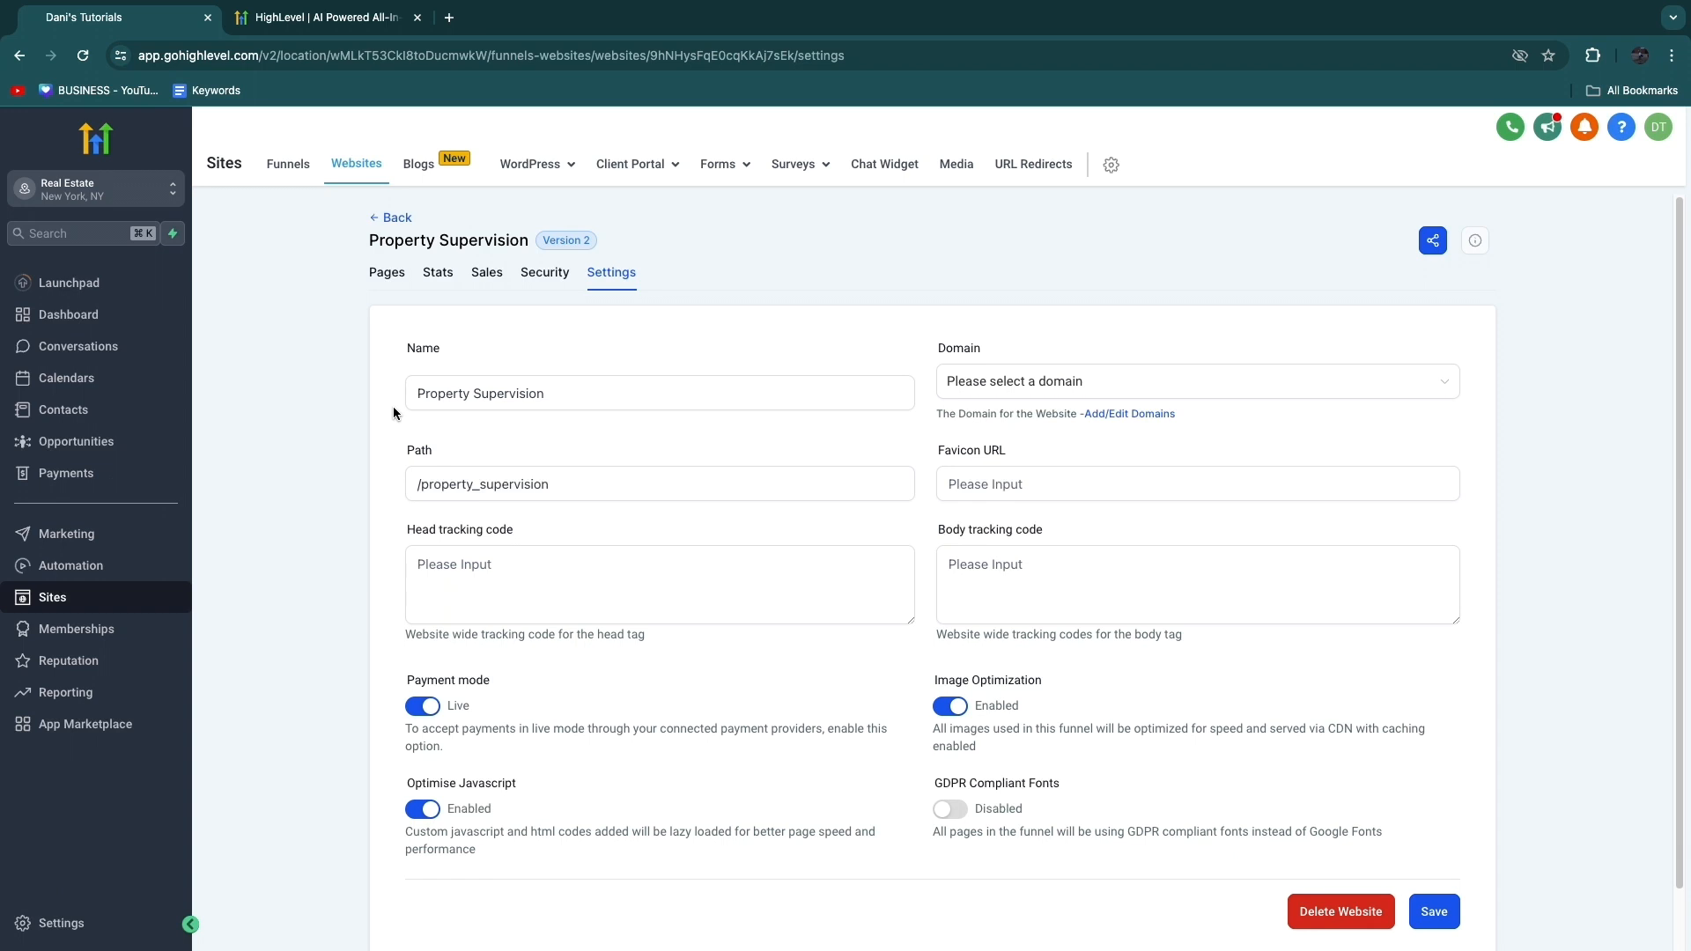
- Return to the website's page list and briefly view the HighLevel 30-day free trial page
{"action": "left_click", "coordinate": [384, 268]}
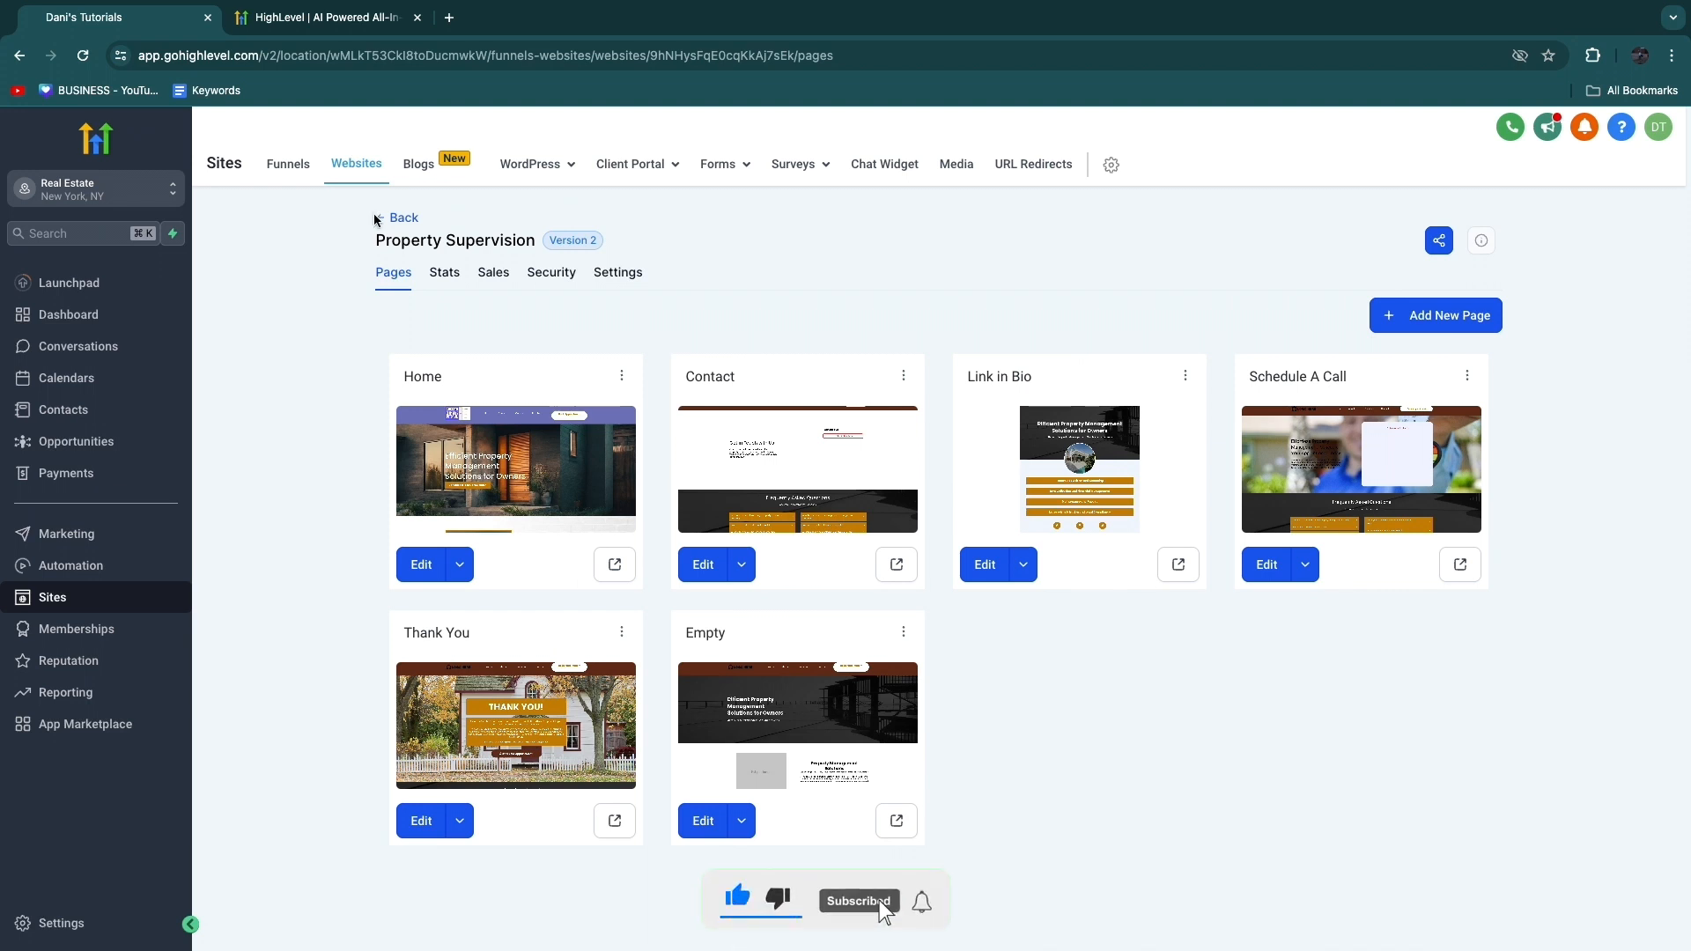
{"action": "left_click", "coordinate": [295, 27]}
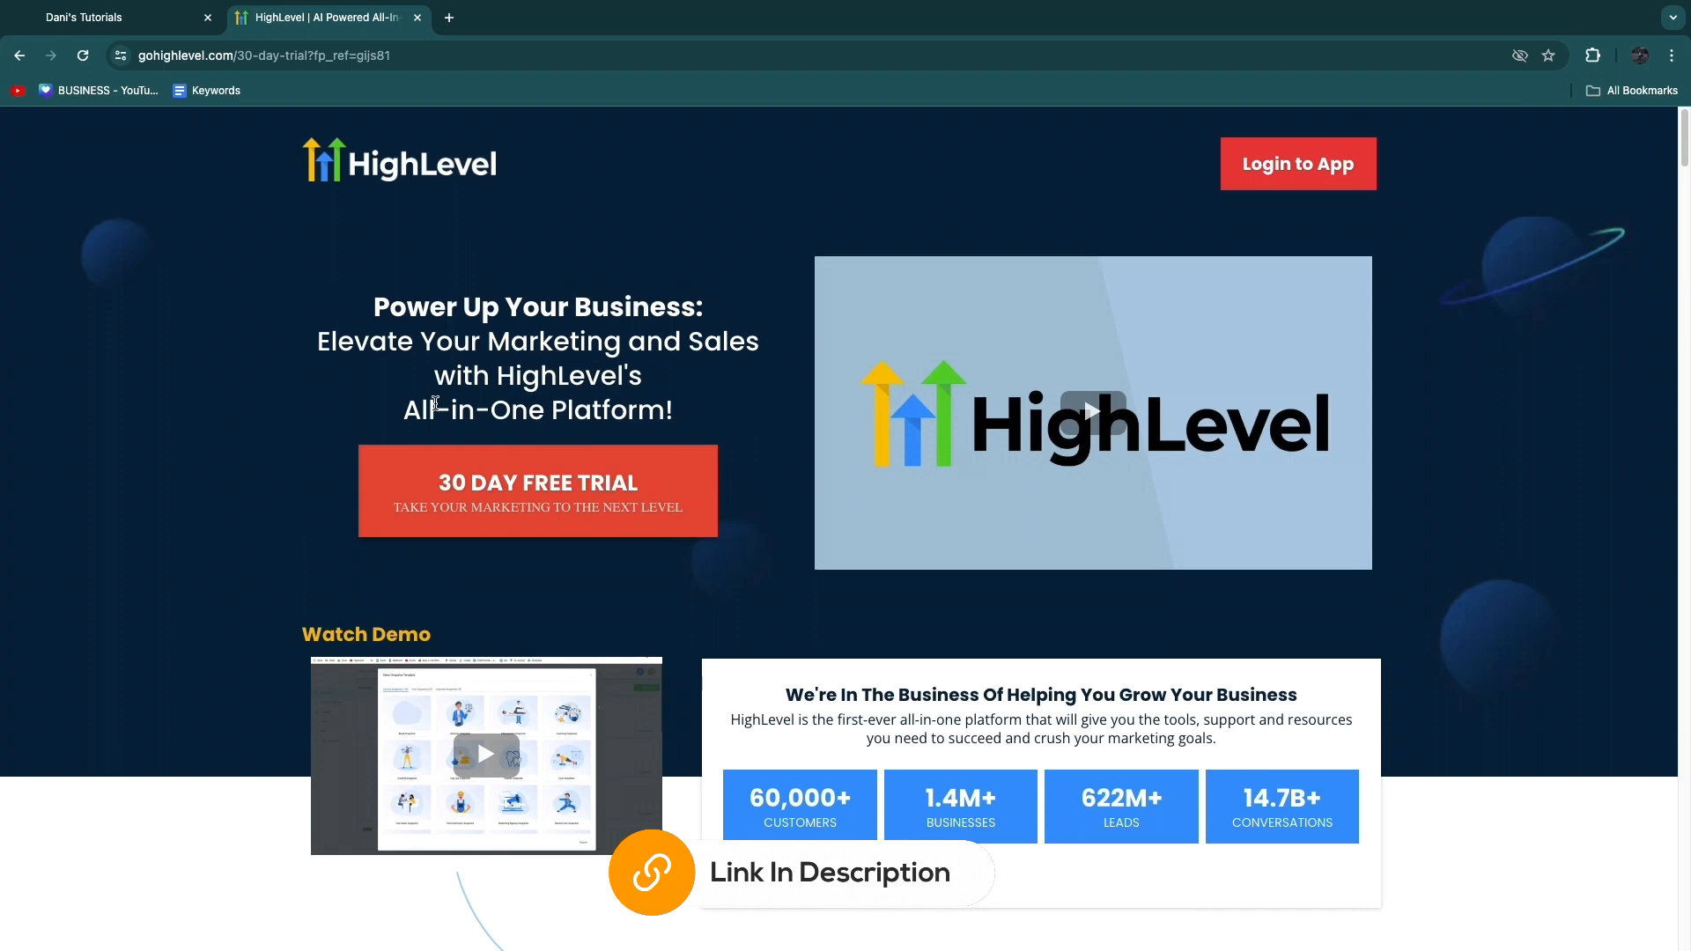
{"action": "left_click", "coordinate": [185, 25]}
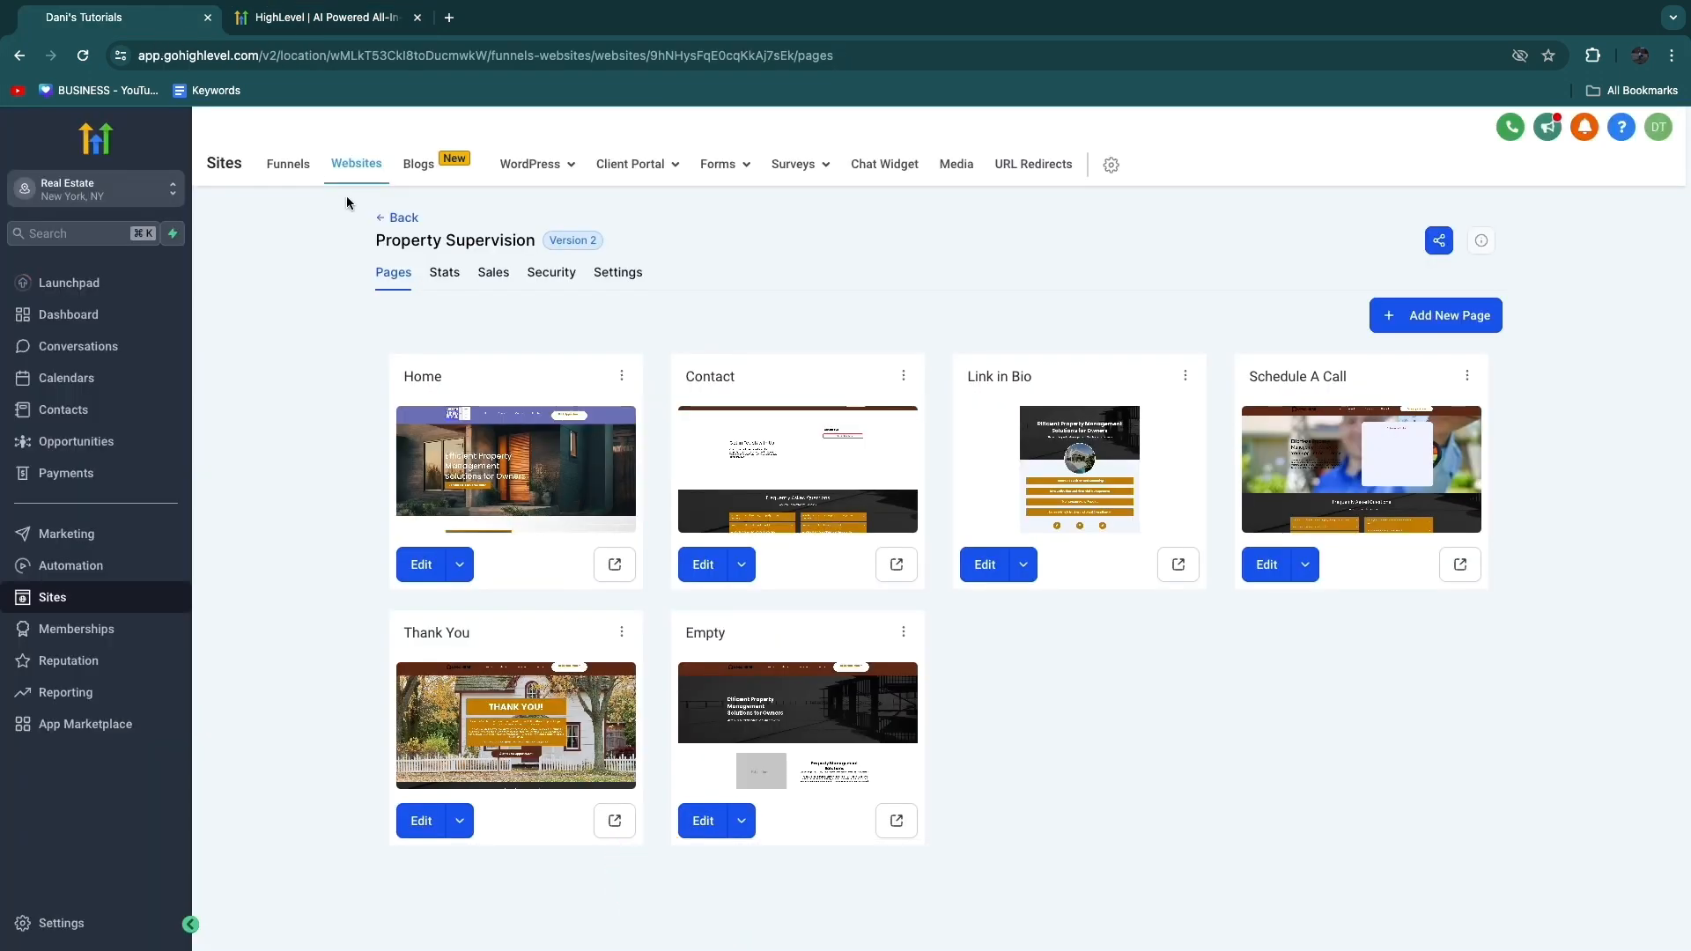